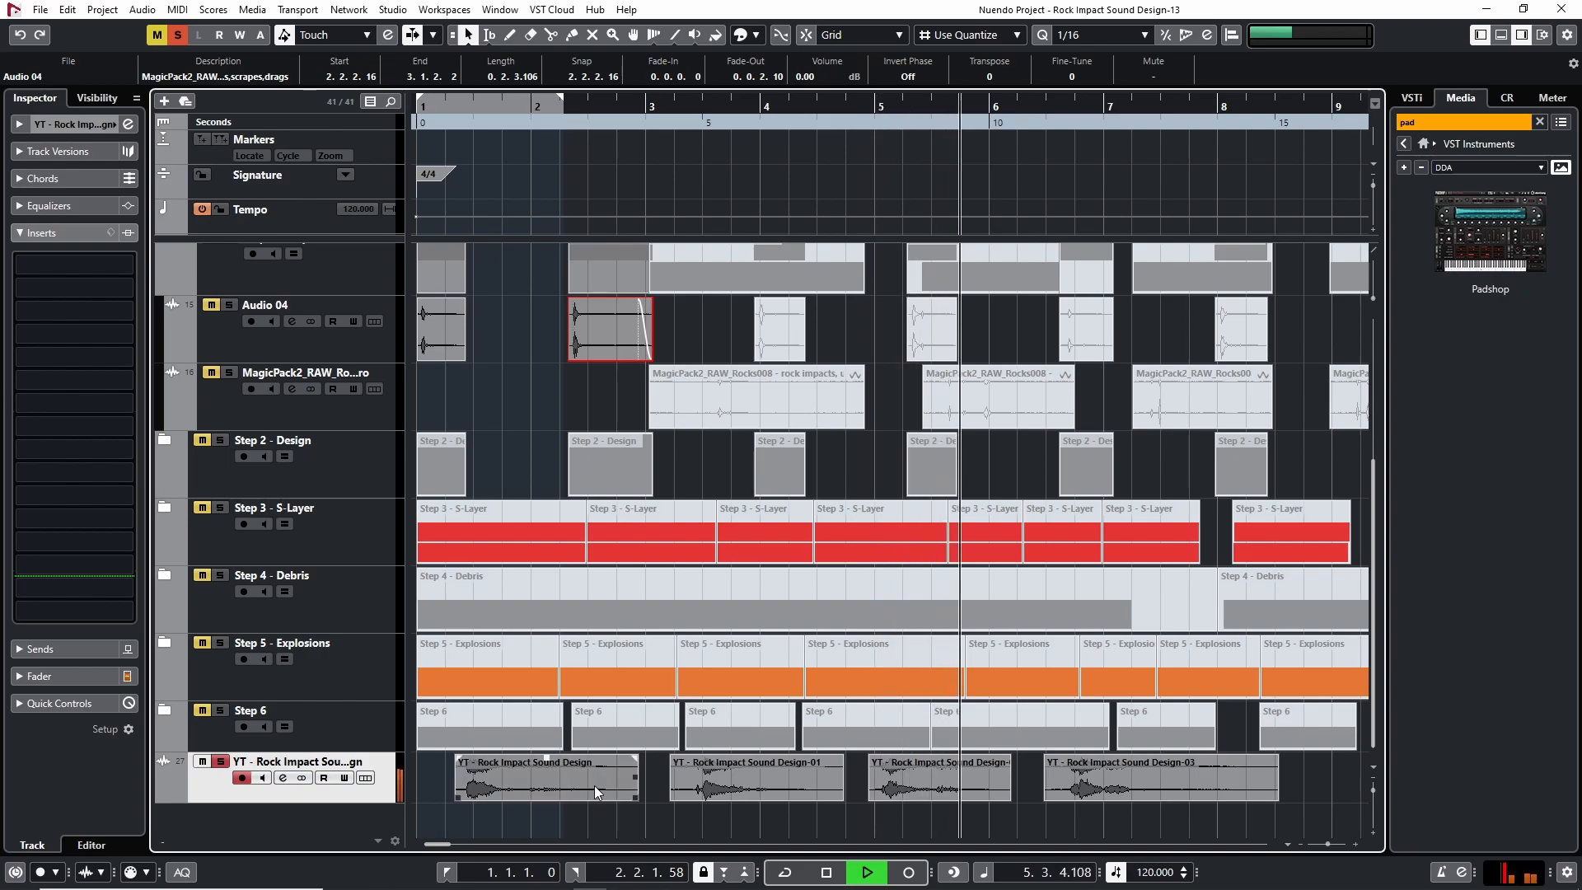
Step: Audition the first and third rock impacts on the Audio 04 track
{"action": "key", "text": "space"}
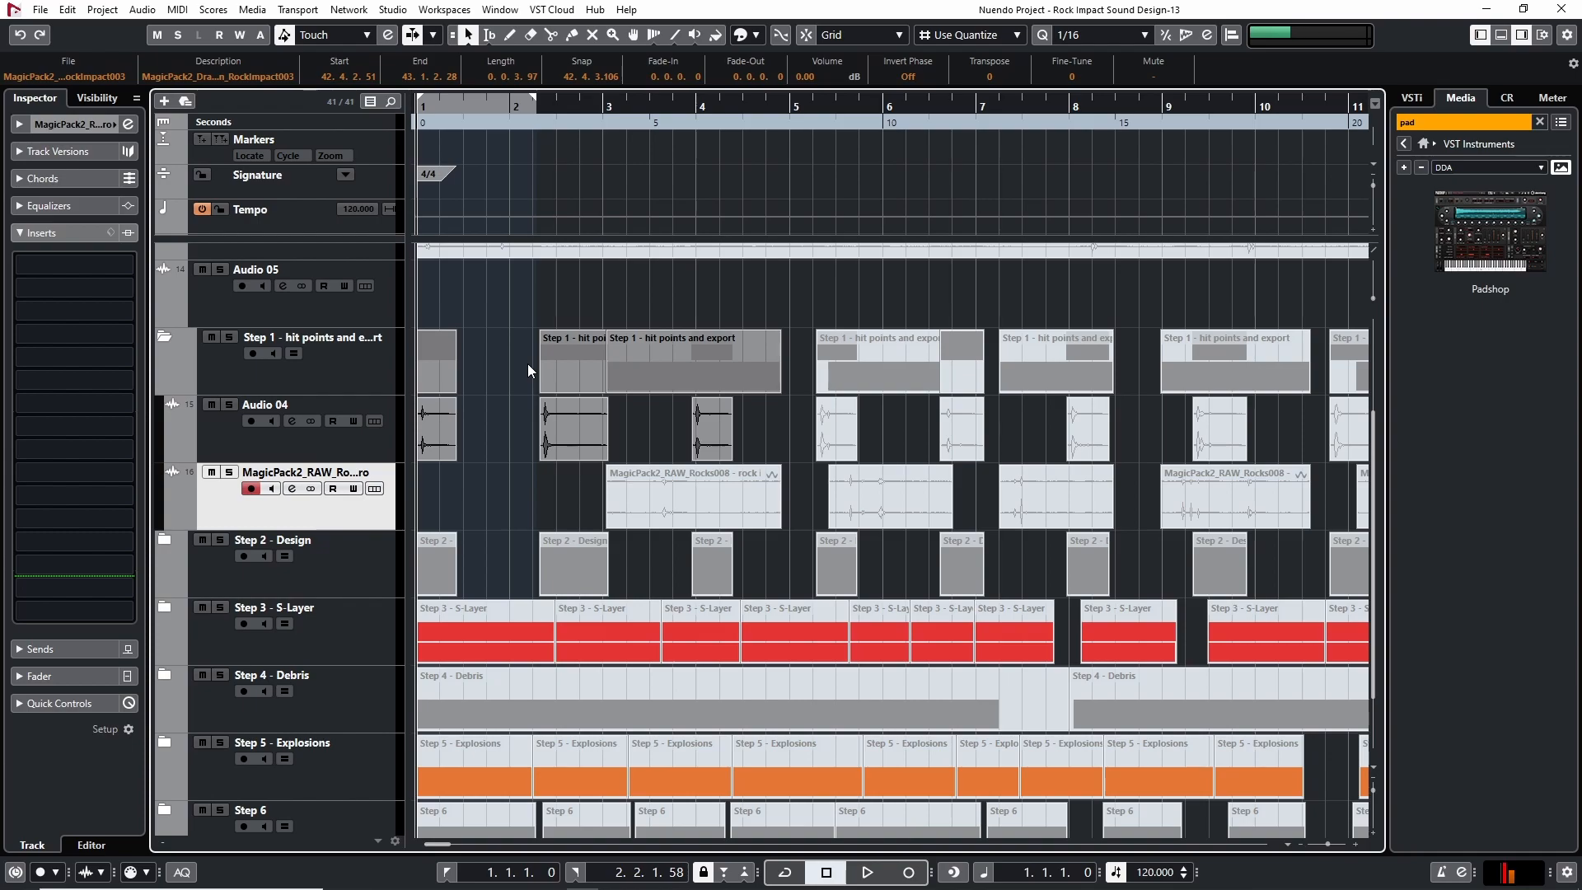
{"action": "key", "text": "h"}
{"action": "key", "text": "h"}
{"action": "key", "text": "h"}
{"action": "key", "text": "h"}
{"action": "key", "text": "h"}
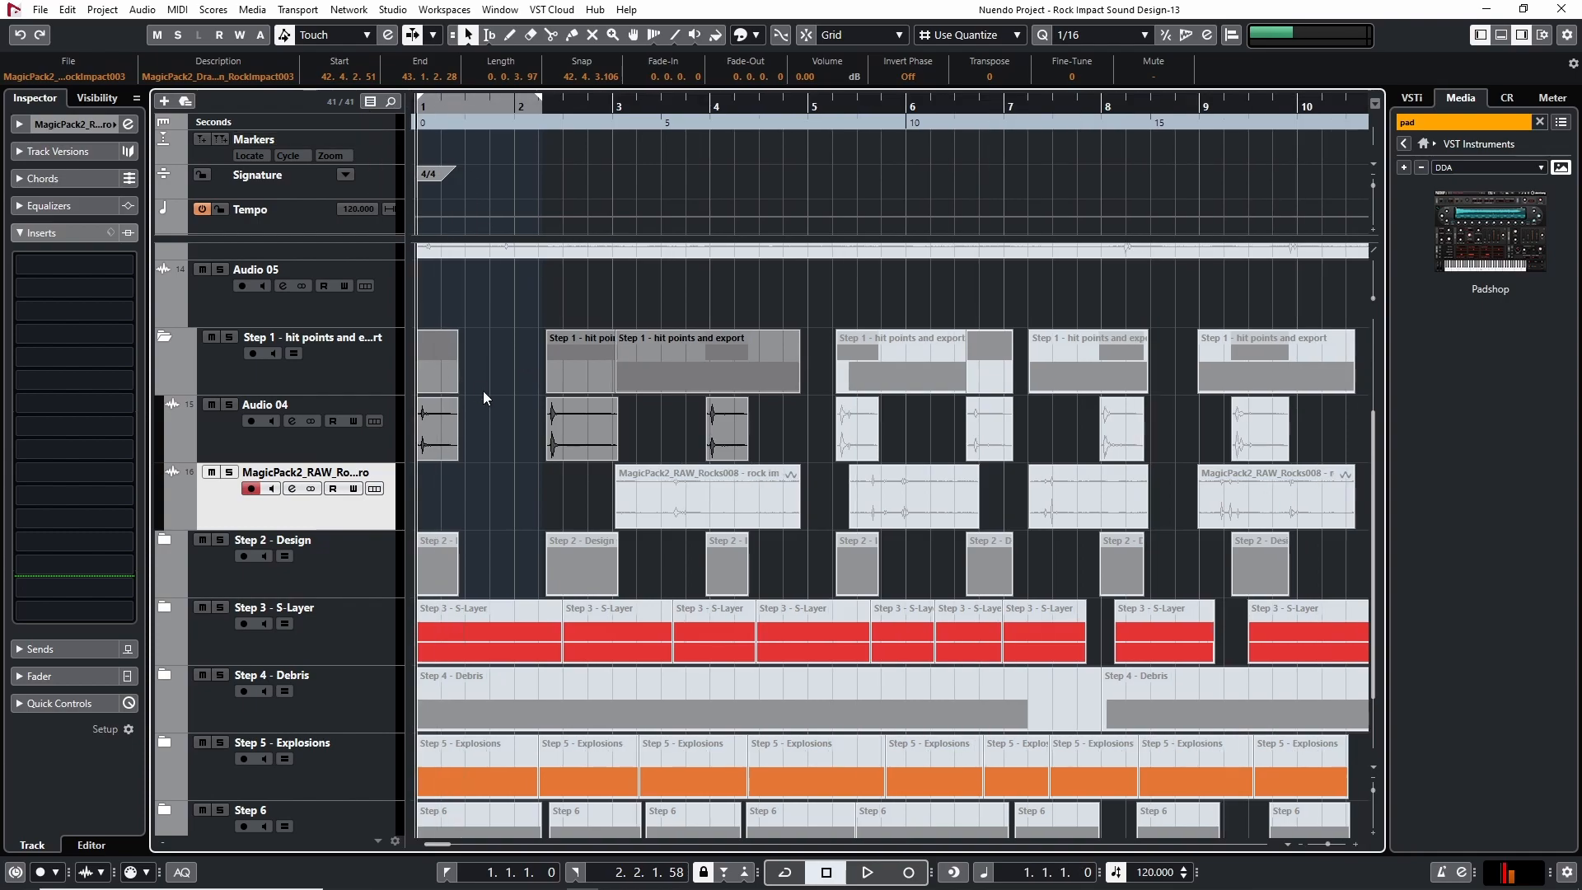
{"action": "key", "text": "g"}
{"action": "key", "text": "g"}
{"action": "key", "text": "h"}
{"action": "key", "text": "h"}
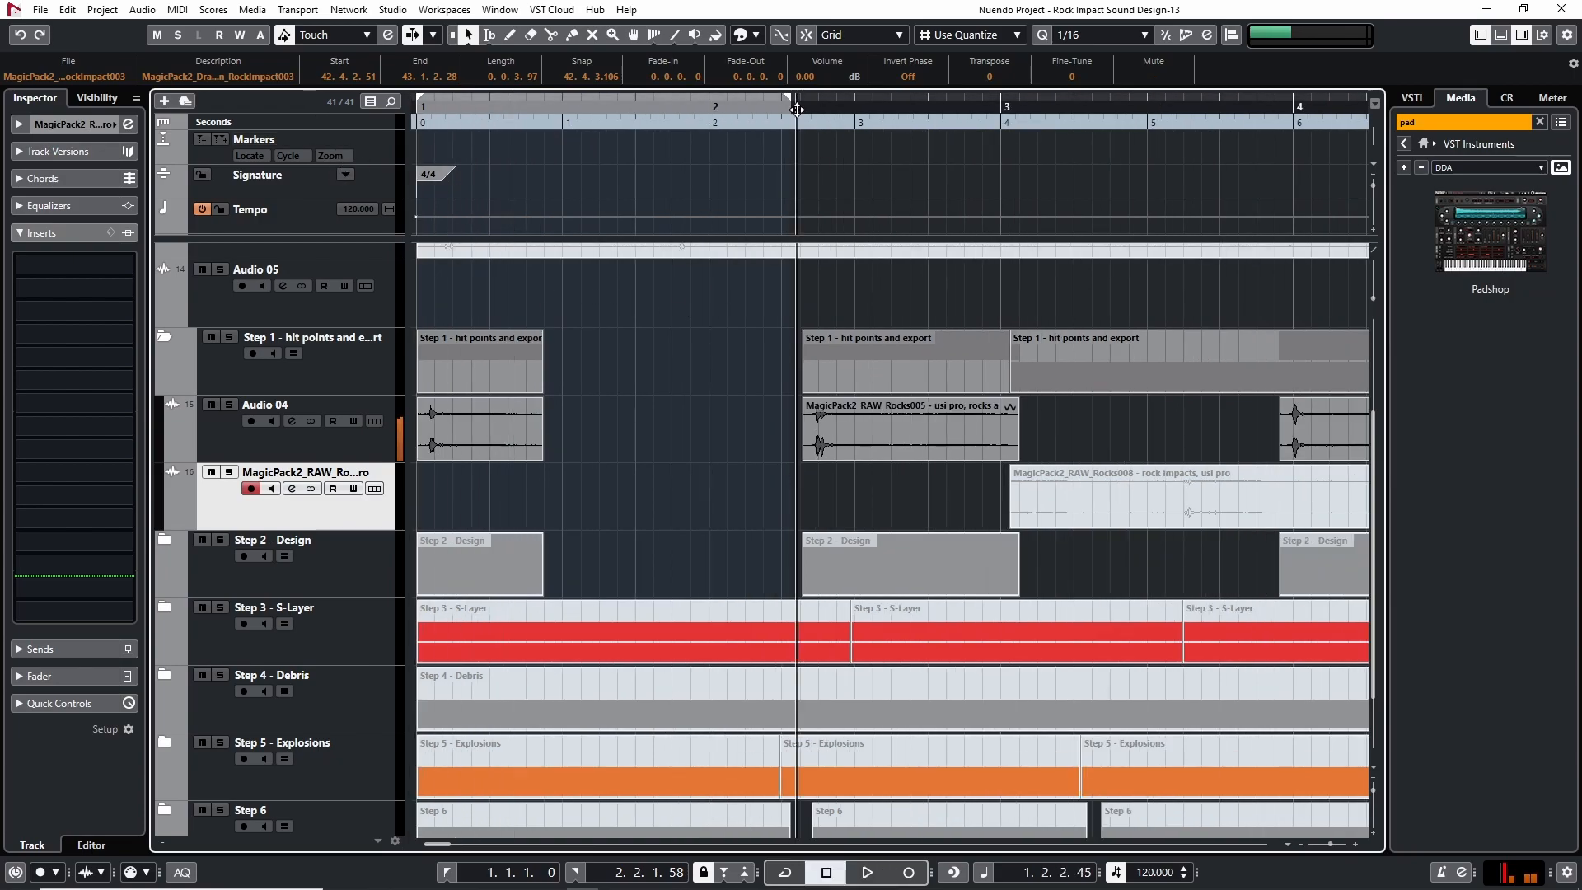
{"action": "key", "text": "g"}
{"action": "key", "text": "space"}
{"action": "left_click", "coordinate": [1183, 122]}
{"action": "key", "text": "space"}
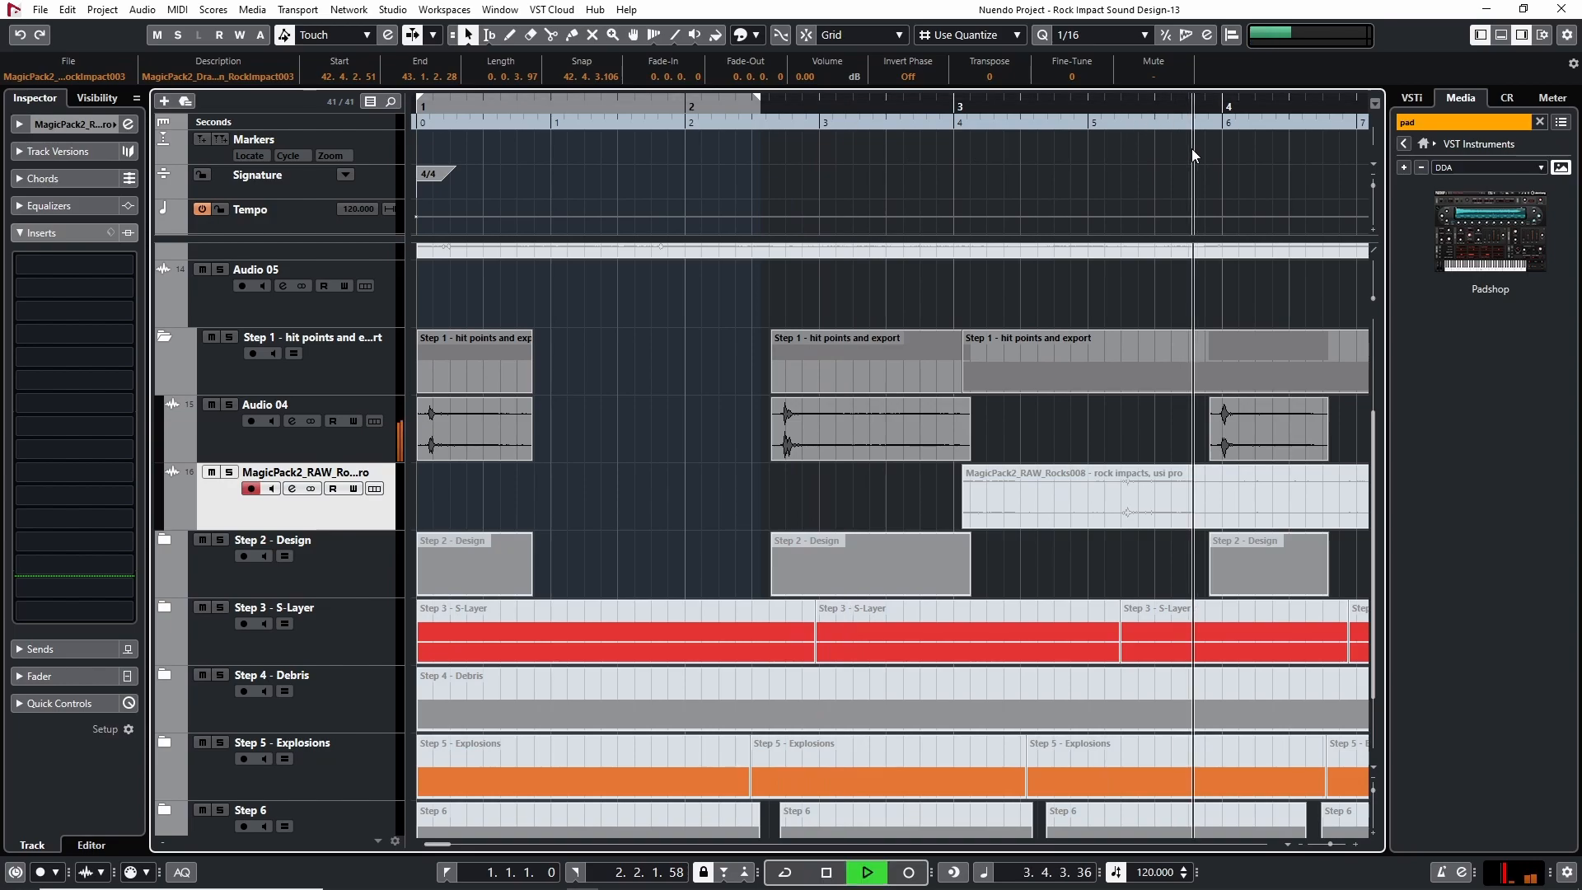
Step: Audition the second rock impact on the Audio 04 track, just after bar 2
{"action": "key", "text": "g"}
{"action": "key", "text": "g"}
{"action": "key", "text": "space"}
{"action": "key", "text": "g"}
{"action": "key", "text": "h"}
{"action": "key", "text": "h"}
{"action": "left_click", "coordinate": [541, 121]}
{"action": "key", "text": "h"}
{"action": "key", "text": "h"}
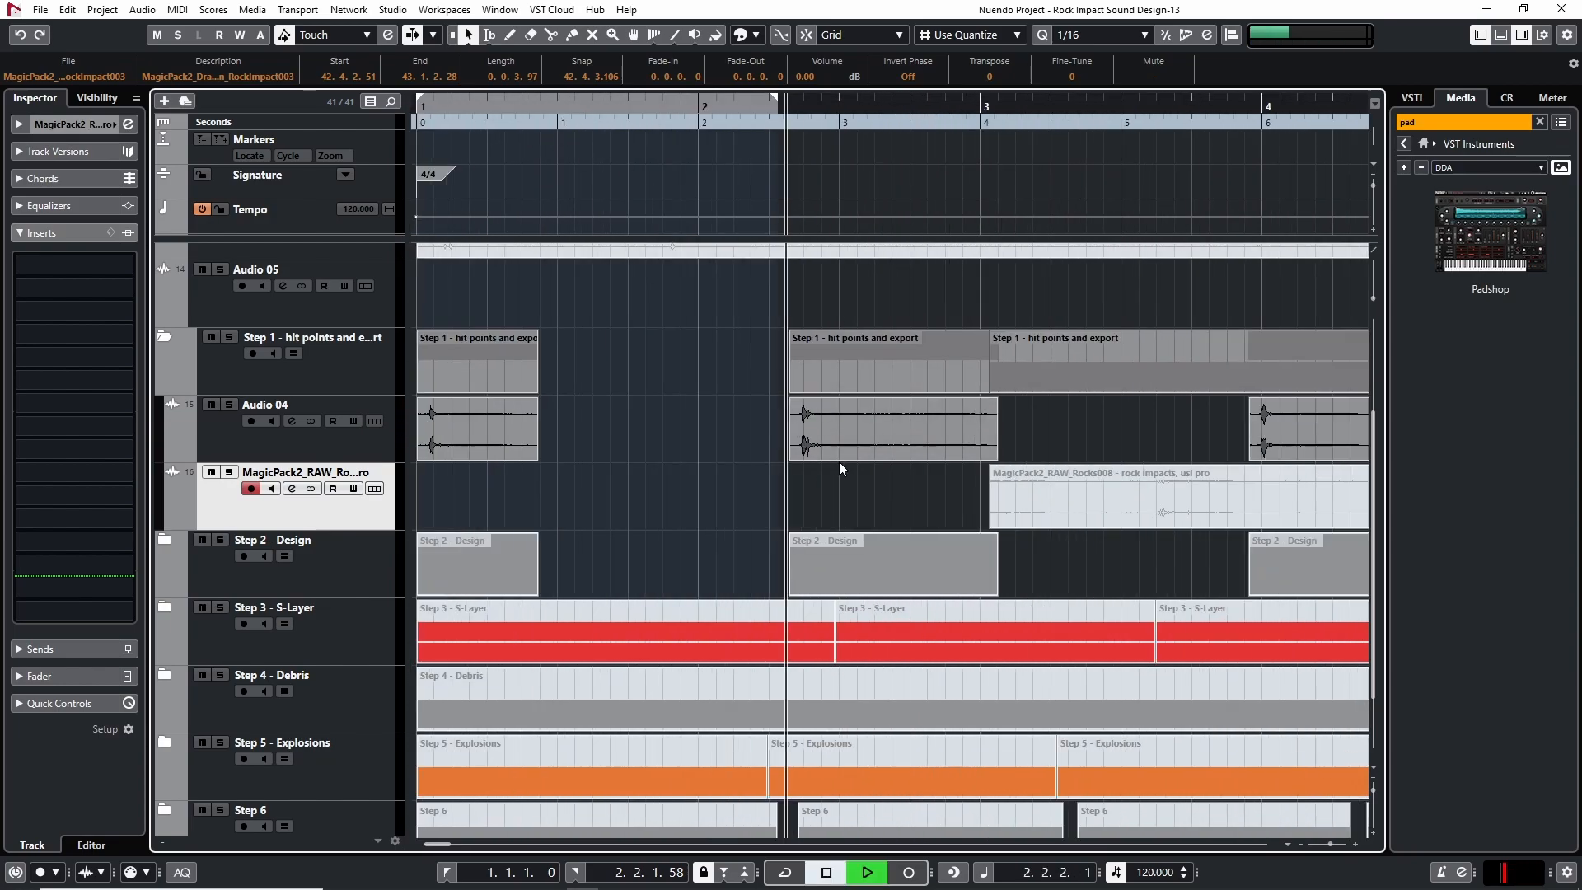
{"action": "key", "text": "space"}
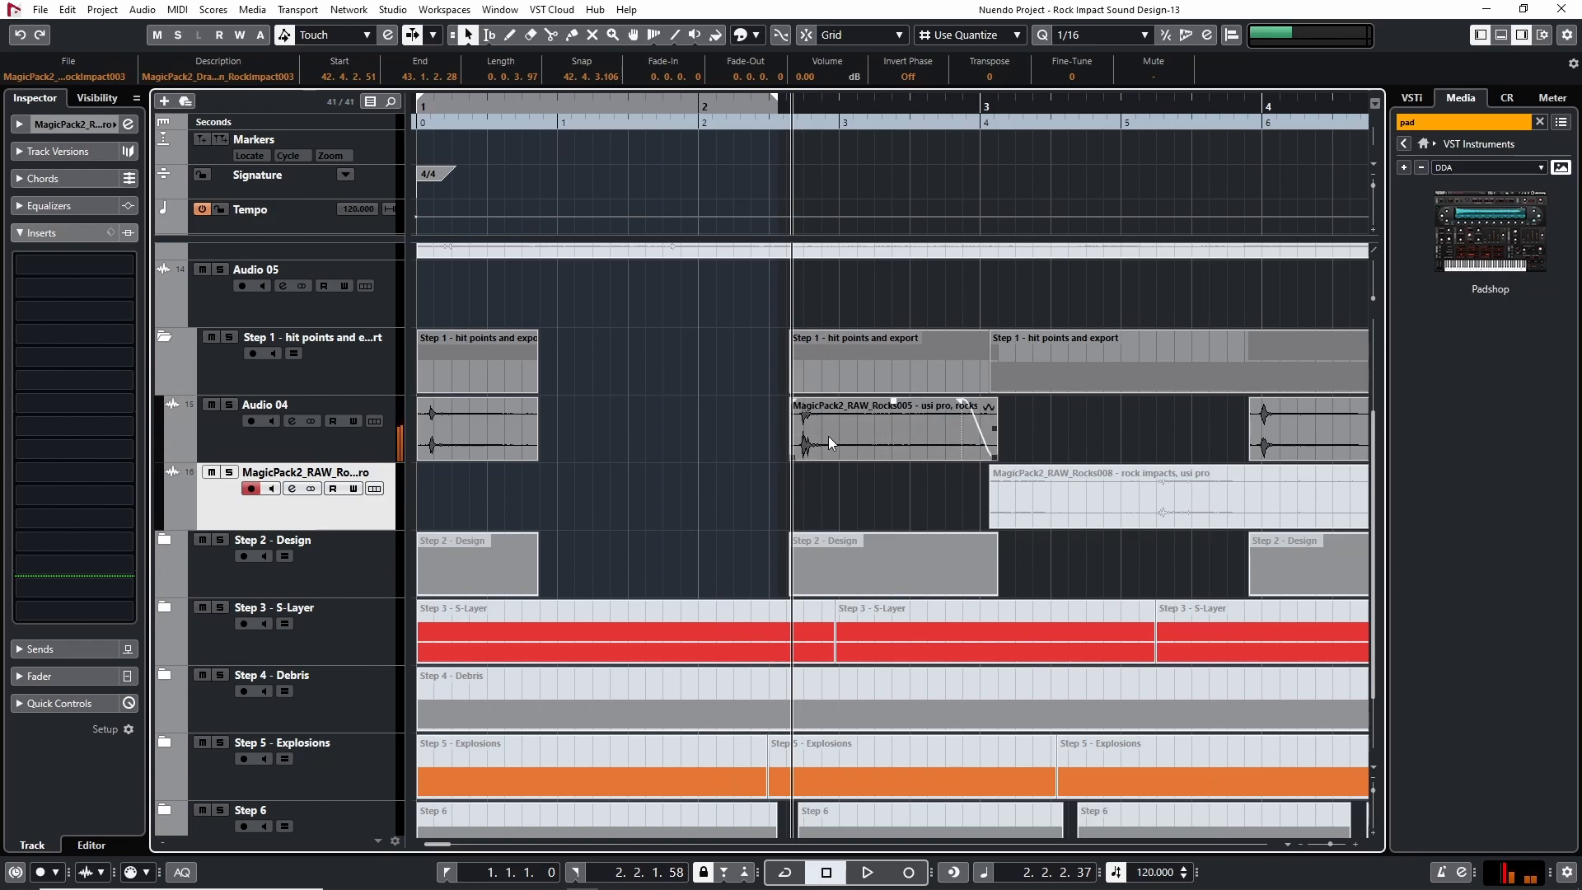
Step: Replay the first Audio 04 impact from the start of the project
{"action": "key", "text": "g"}
{"action": "key", "text": "Home"}
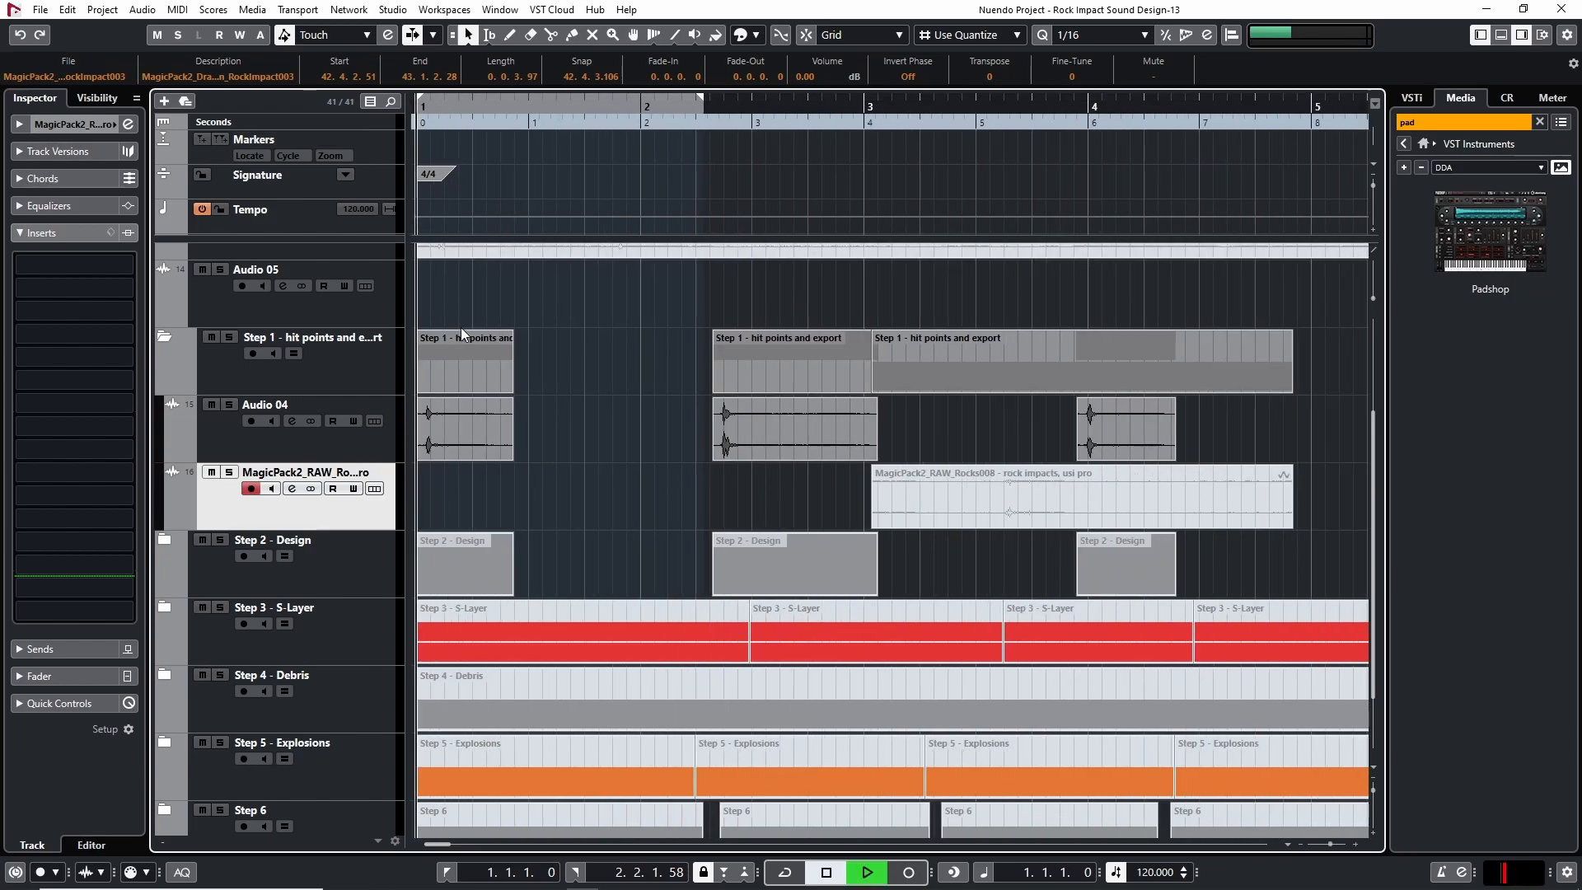
{"action": "key", "text": "space"}
{"action": "left_click_drag", "start_coordinate": [457, 102], "coordinate": [481, 427]}
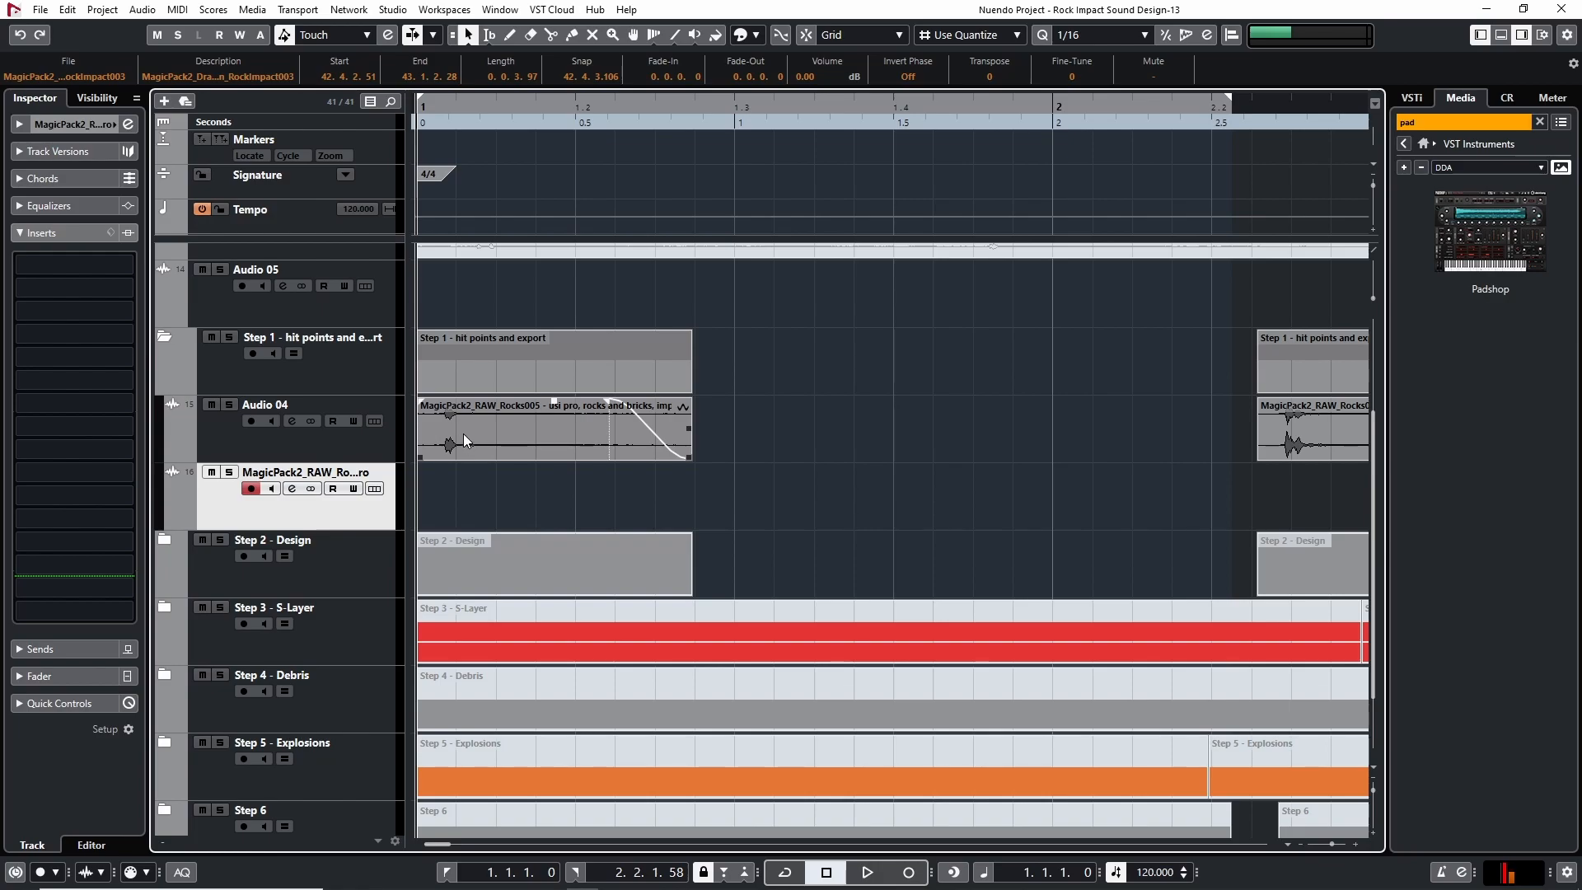
{"action": "key", "text": "space"}
{"action": "key", "text": "space"}
Step: Play the cut rock hits on the MagicPack2_RAW_Rocks track from about bar 42 to bar 50
{"action": "key", "text": "g"}
{"action": "key", "text": "g"}
{"action": "key", "text": "g"}
{"action": "key", "text": "g"}
{"action": "key", "text": "g"}
{"action": "key", "text": "g"}
{"action": "key", "text": "g"}
{"action": "key", "text": "g"}
{"action": "key", "text": "g"}
{"action": "key", "text": "g"}
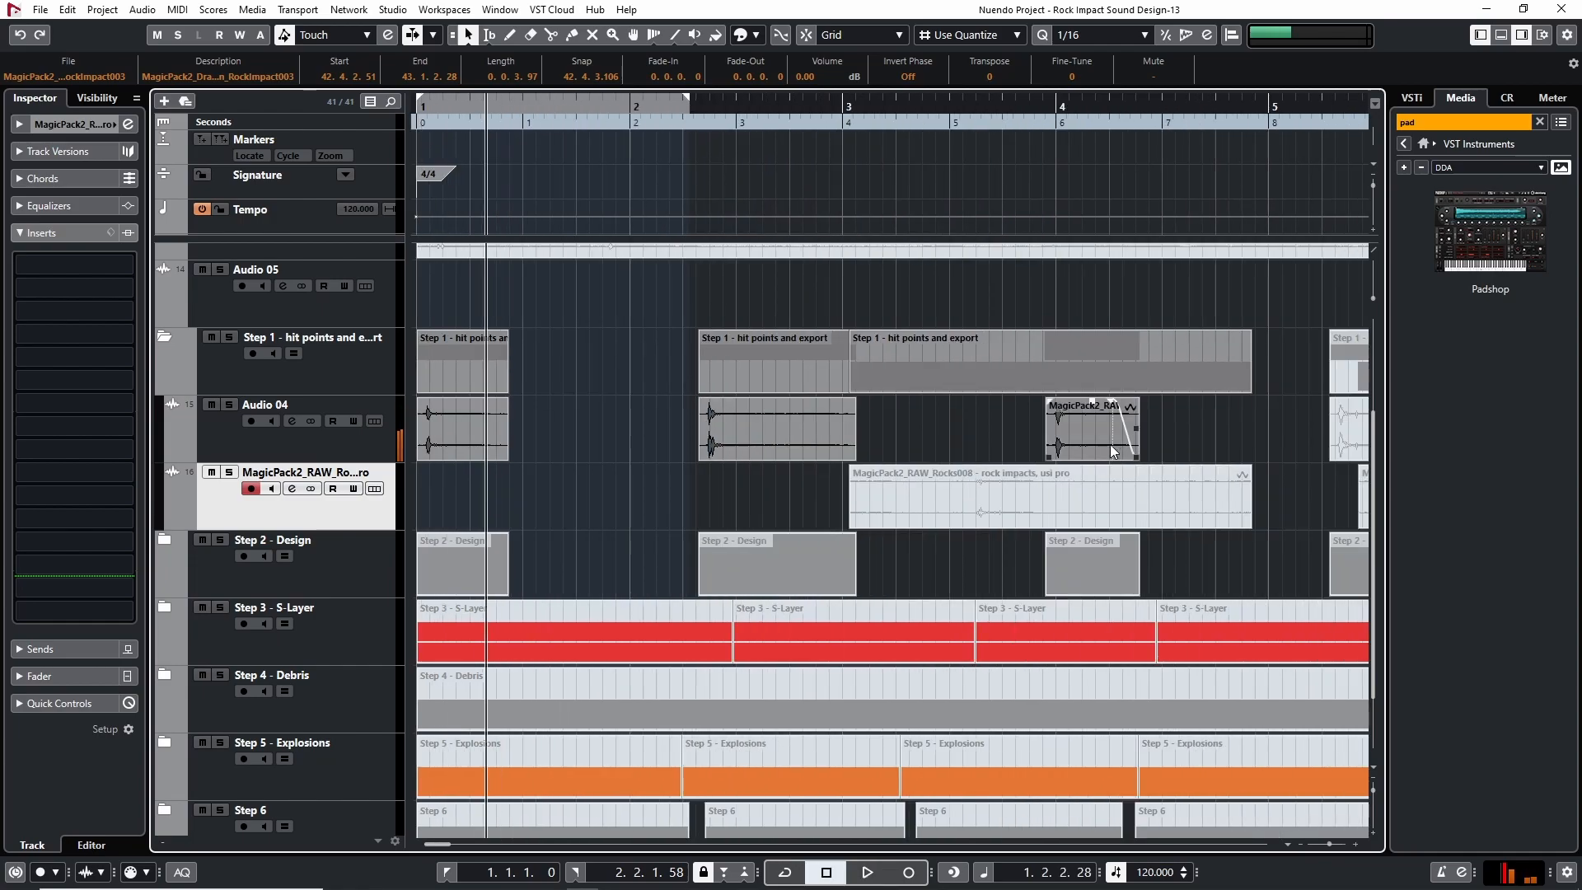
{"action": "key", "text": "g"}
{"action": "key", "text": "g"}
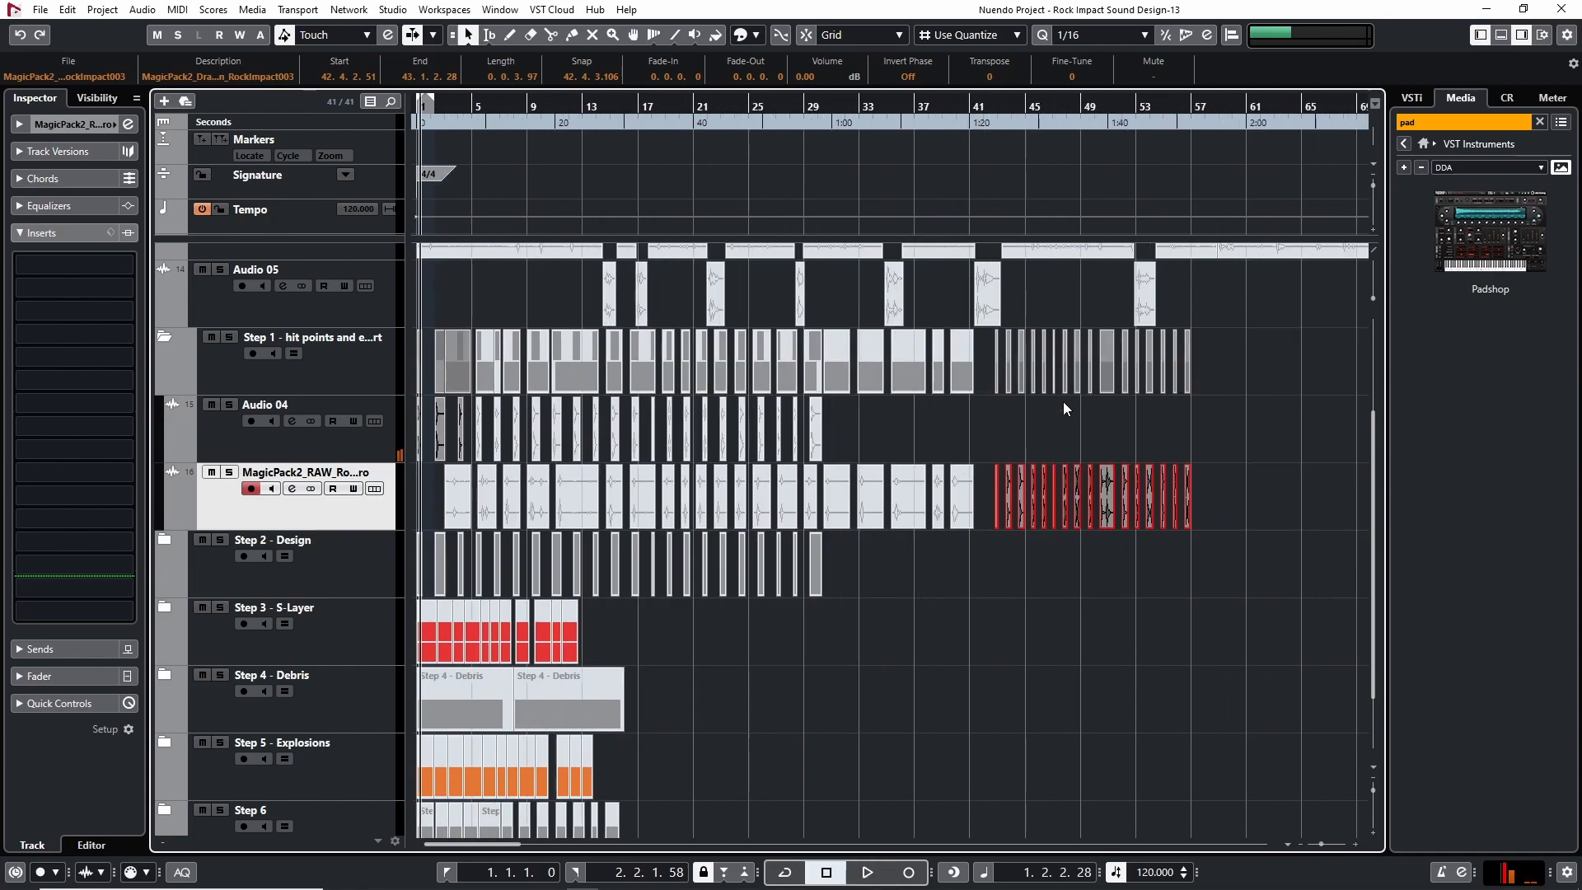
{"action": "left_click", "coordinate": [1004, 122]}
{"action": "key", "text": "h"}
{"action": "key", "text": "h"}
{"action": "key", "text": "h"}
{"action": "key", "text": "h"}
{"action": "key", "text": "h"}
{"action": "key", "text": "h"}
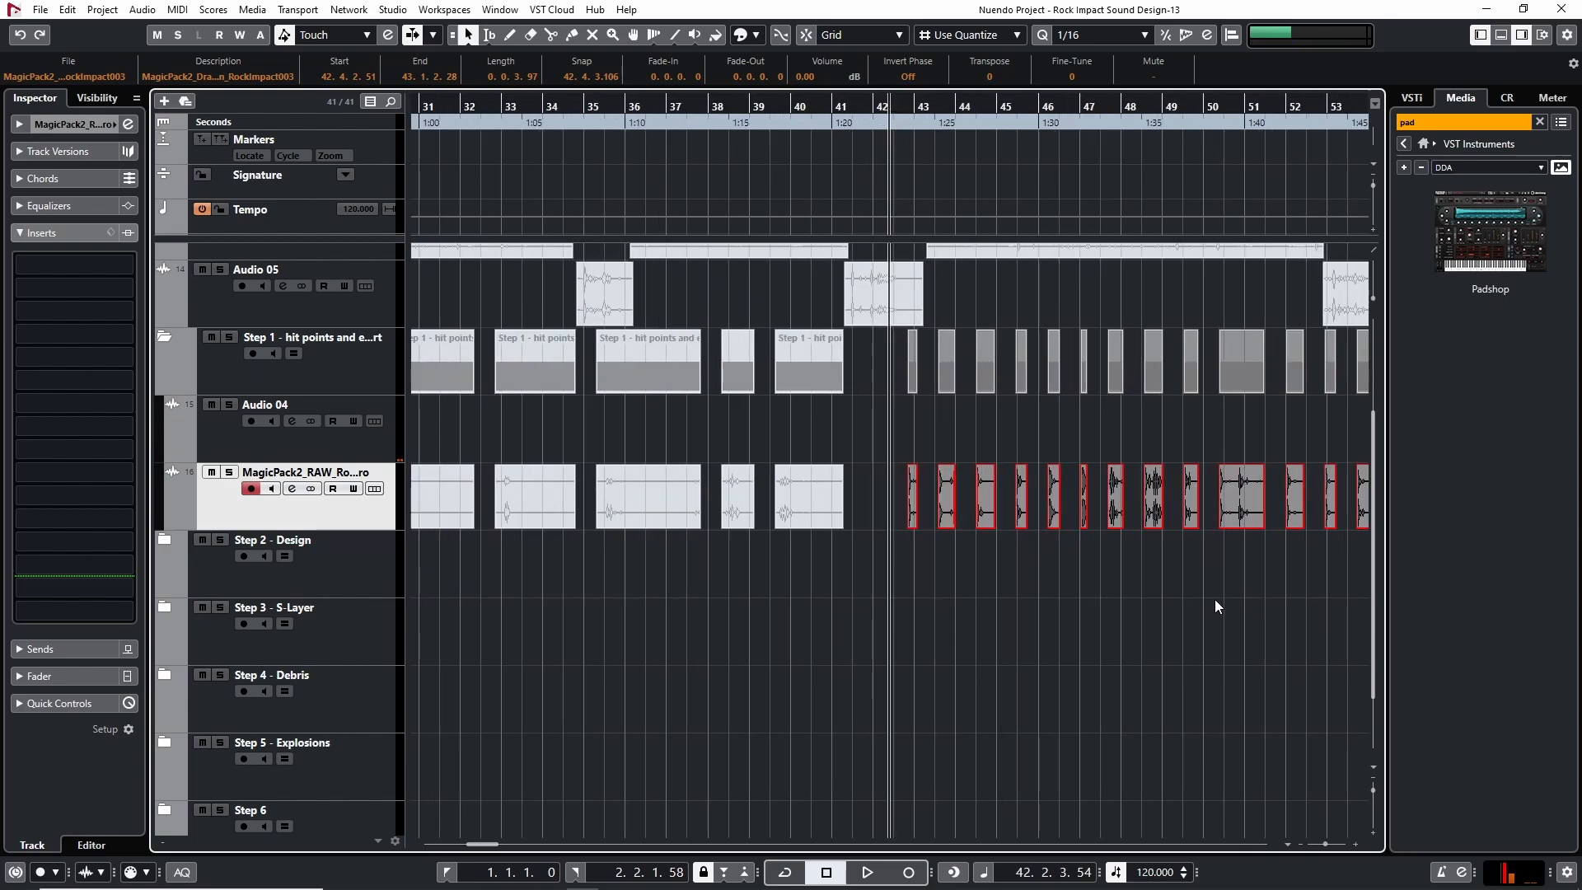
{"action": "key", "text": "space"}
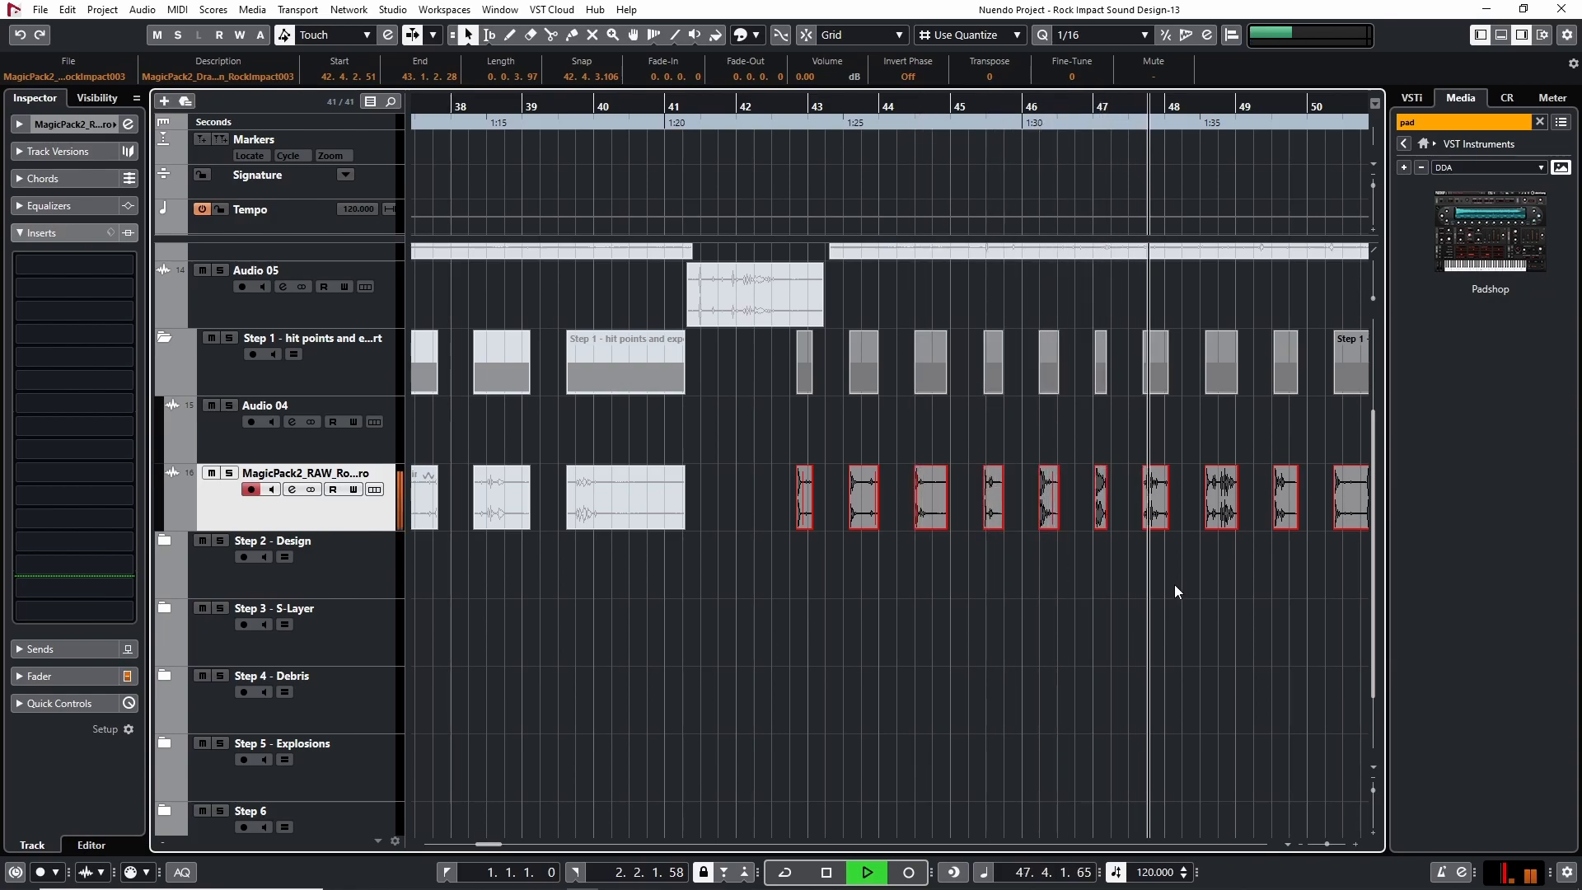
{"action": "left_click_drag", "start_coordinate": [1352, 592], "coordinate": [1043, 575]}
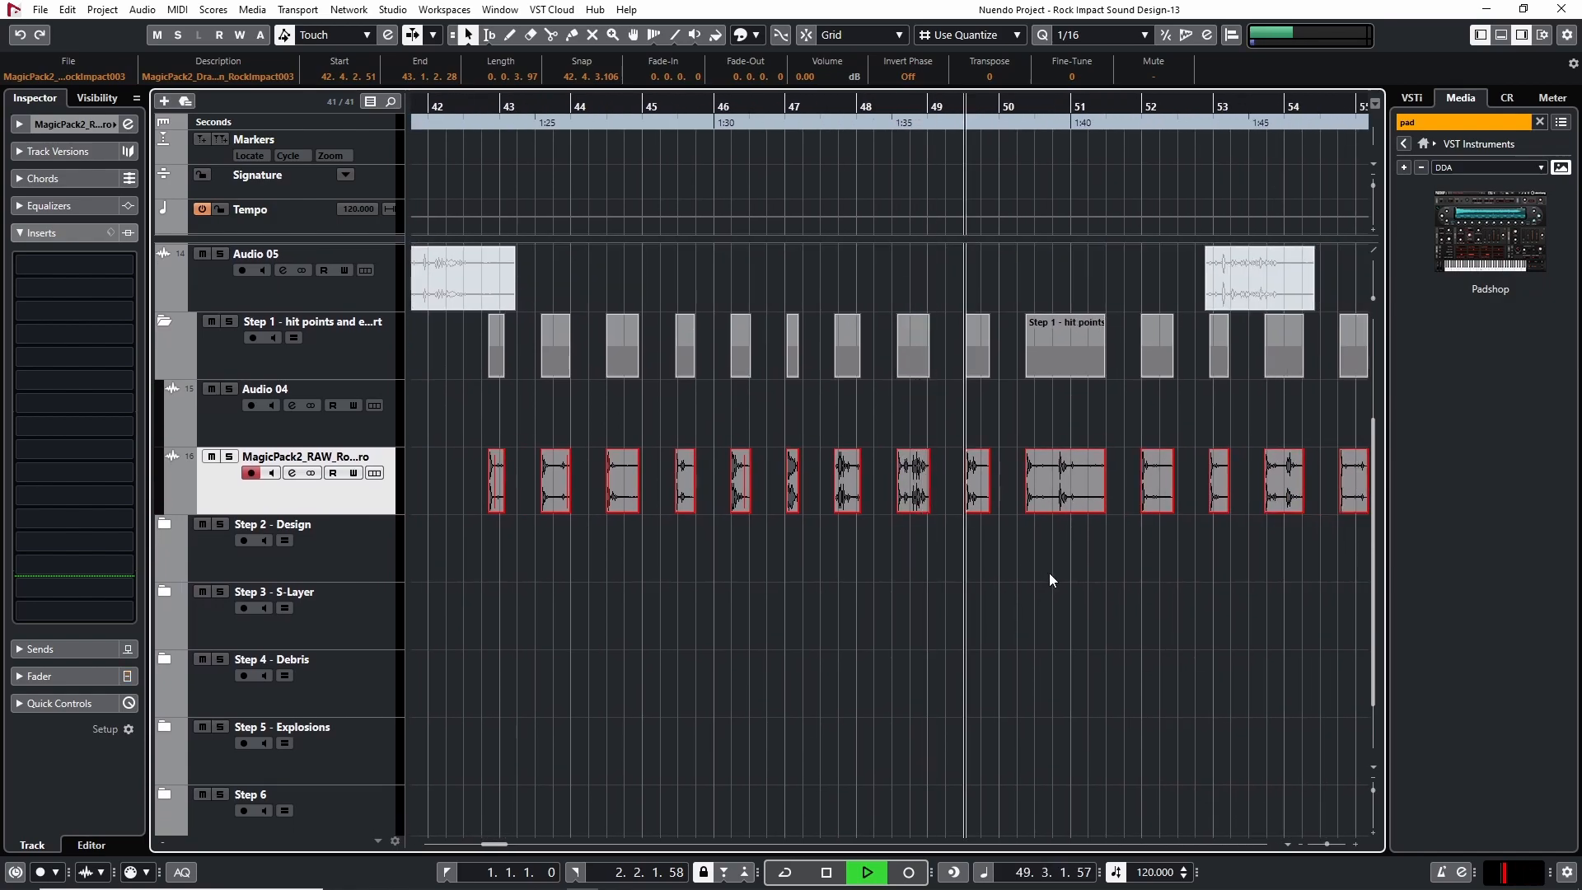
{"action": "key", "text": "space"}
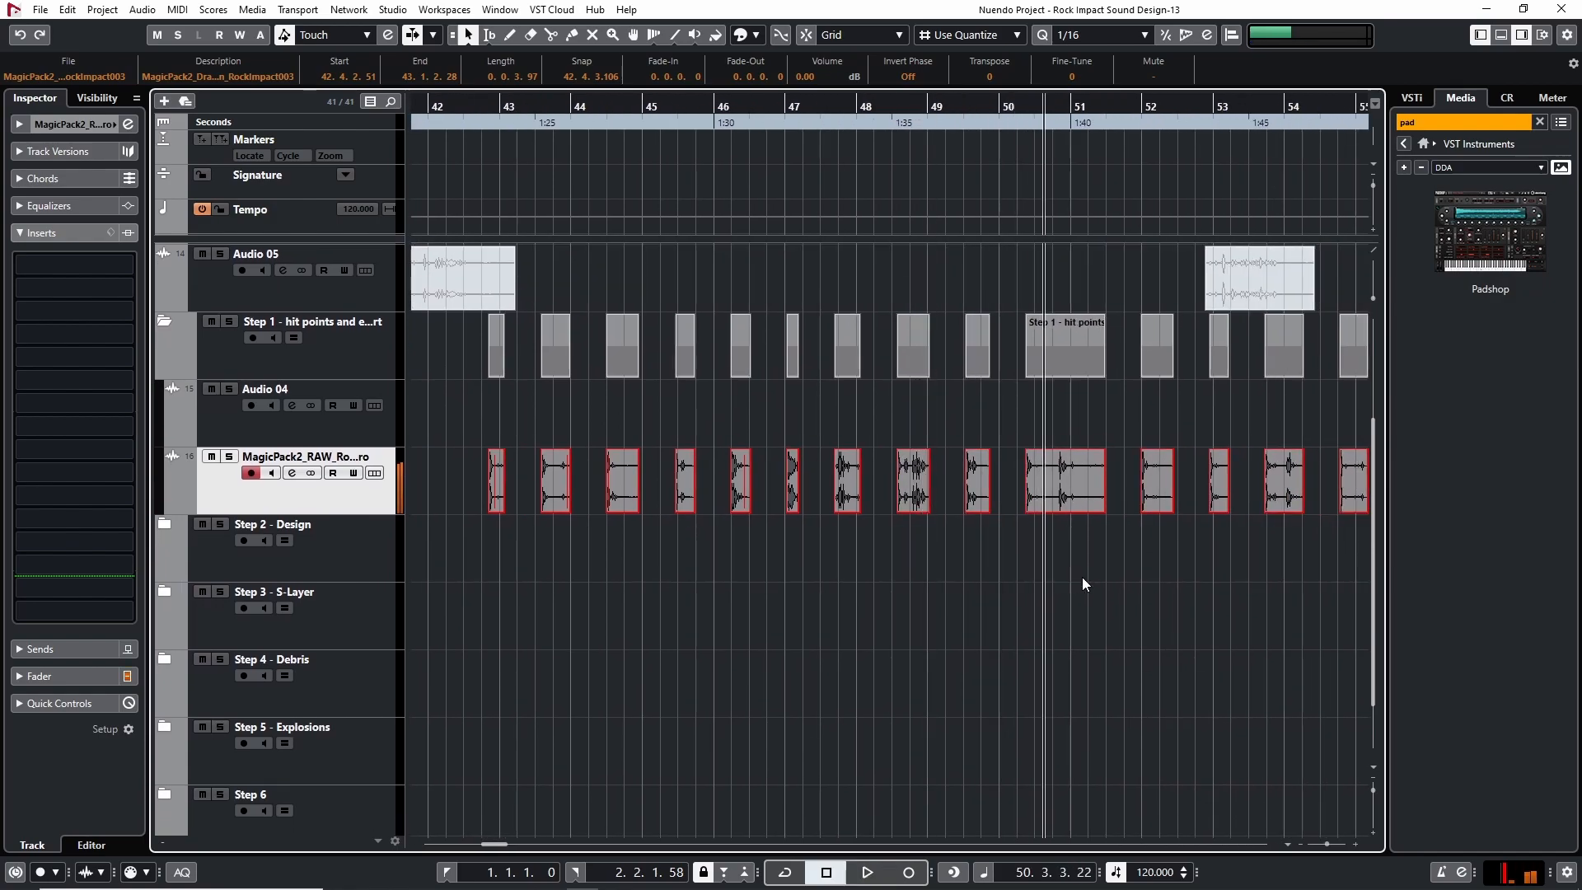
Step: Mute the selected rock-hit clips after bar 42 on the MagicPack2_RAW_Rocks track
{"action": "key", "text": "g"}
{"action": "left_click_drag", "start_coordinate": [1219, 417], "coordinate": [641, 556]}
{"action": "key", "text": "g"}
{"action": "key", "text": "g"}
{"action": "key", "text": "g"}
{"action": "key", "text": "g"}
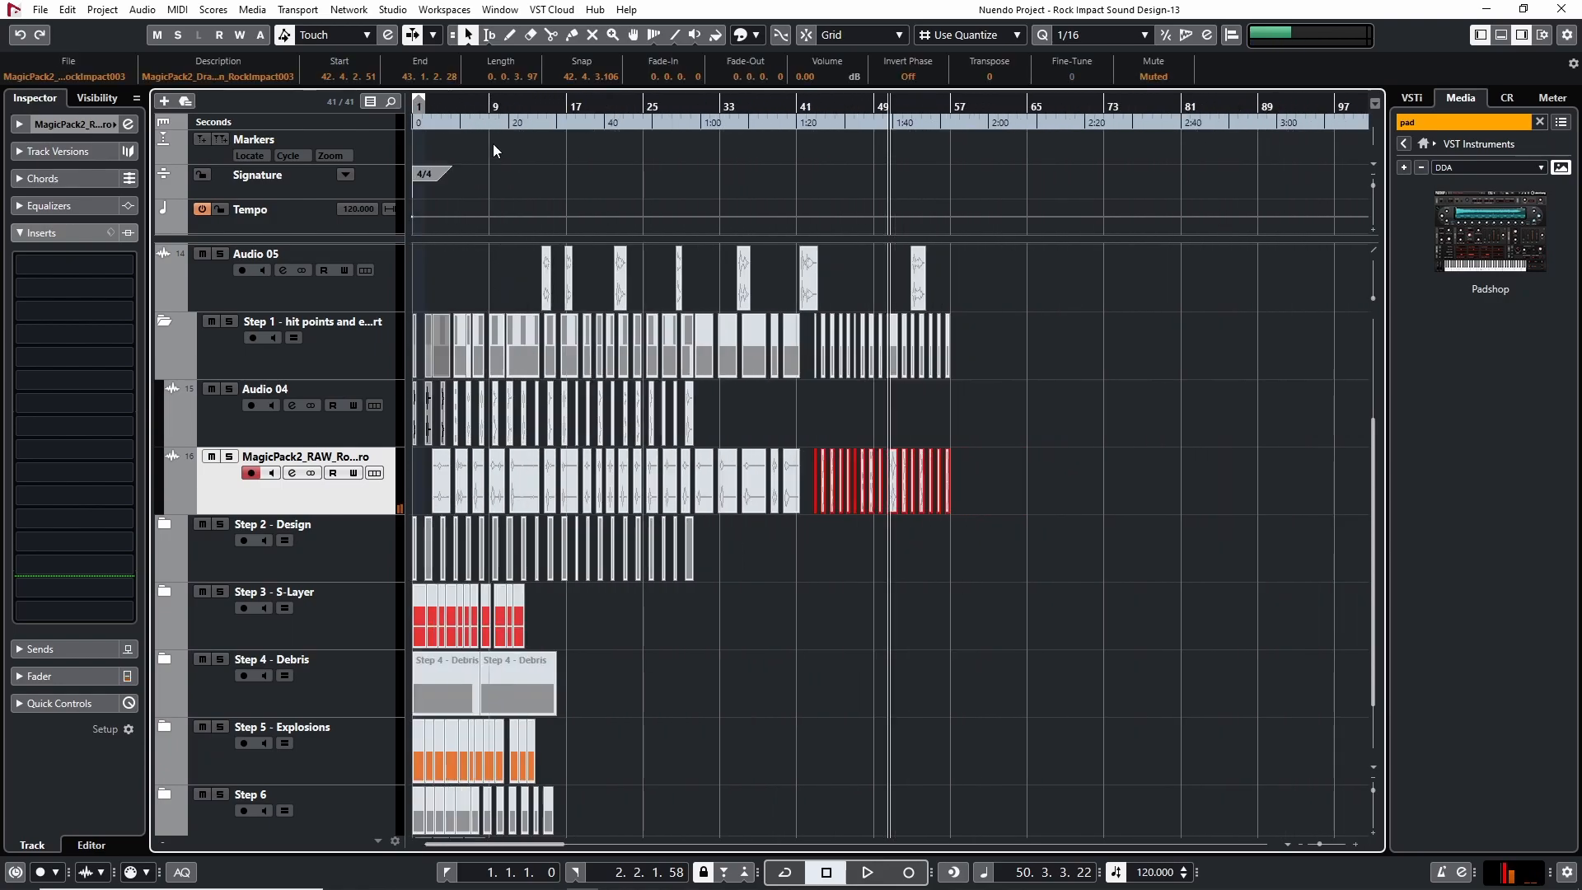
Step: Mute the first three impact clips on the Audio 04 track
{"action": "left_click_drag", "start_coordinate": [515, 111], "coordinate": [275, 140]}
{"action": "key", "text": "h"}
{"action": "key", "text": "h"}
{"action": "key", "text": "h"}
{"action": "key", "text": "h"}
{"action": "key", "text": "h"}
{"action": "key", "text": "h"}
{"action": "key", "text": "h"}
{"action": "key", "text": "h"}
{"action": "key", "text": "h"}
{"action": "key", "text": "h"}
{"action": "key", "text": "h"}
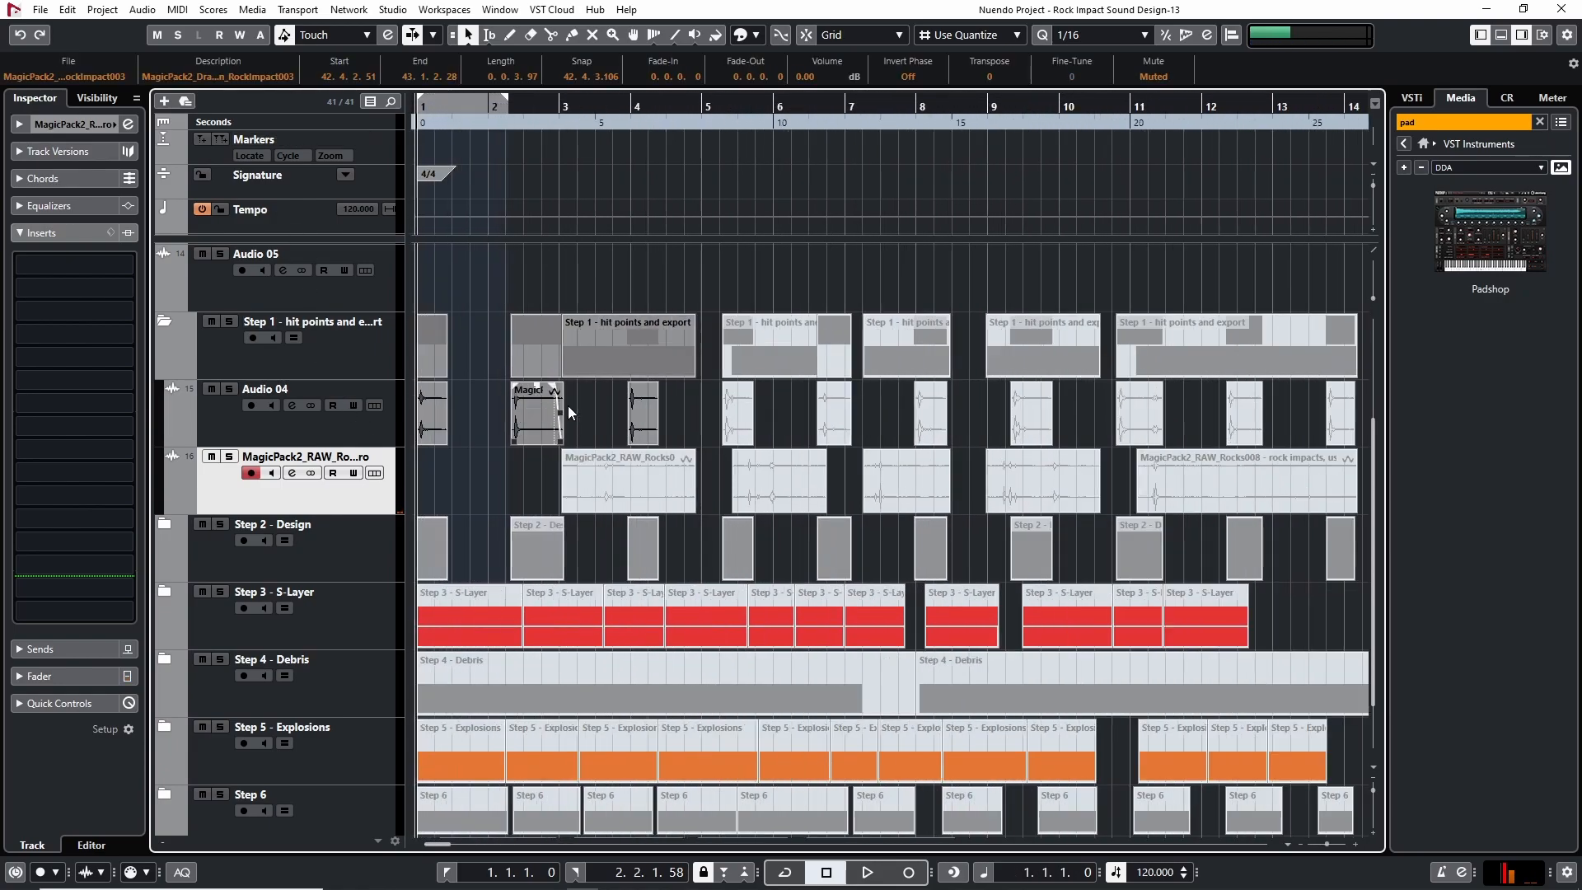
{"action": "left_click_drag", "start_coordinate": [684, 416], "coordinate": [383, 439]}
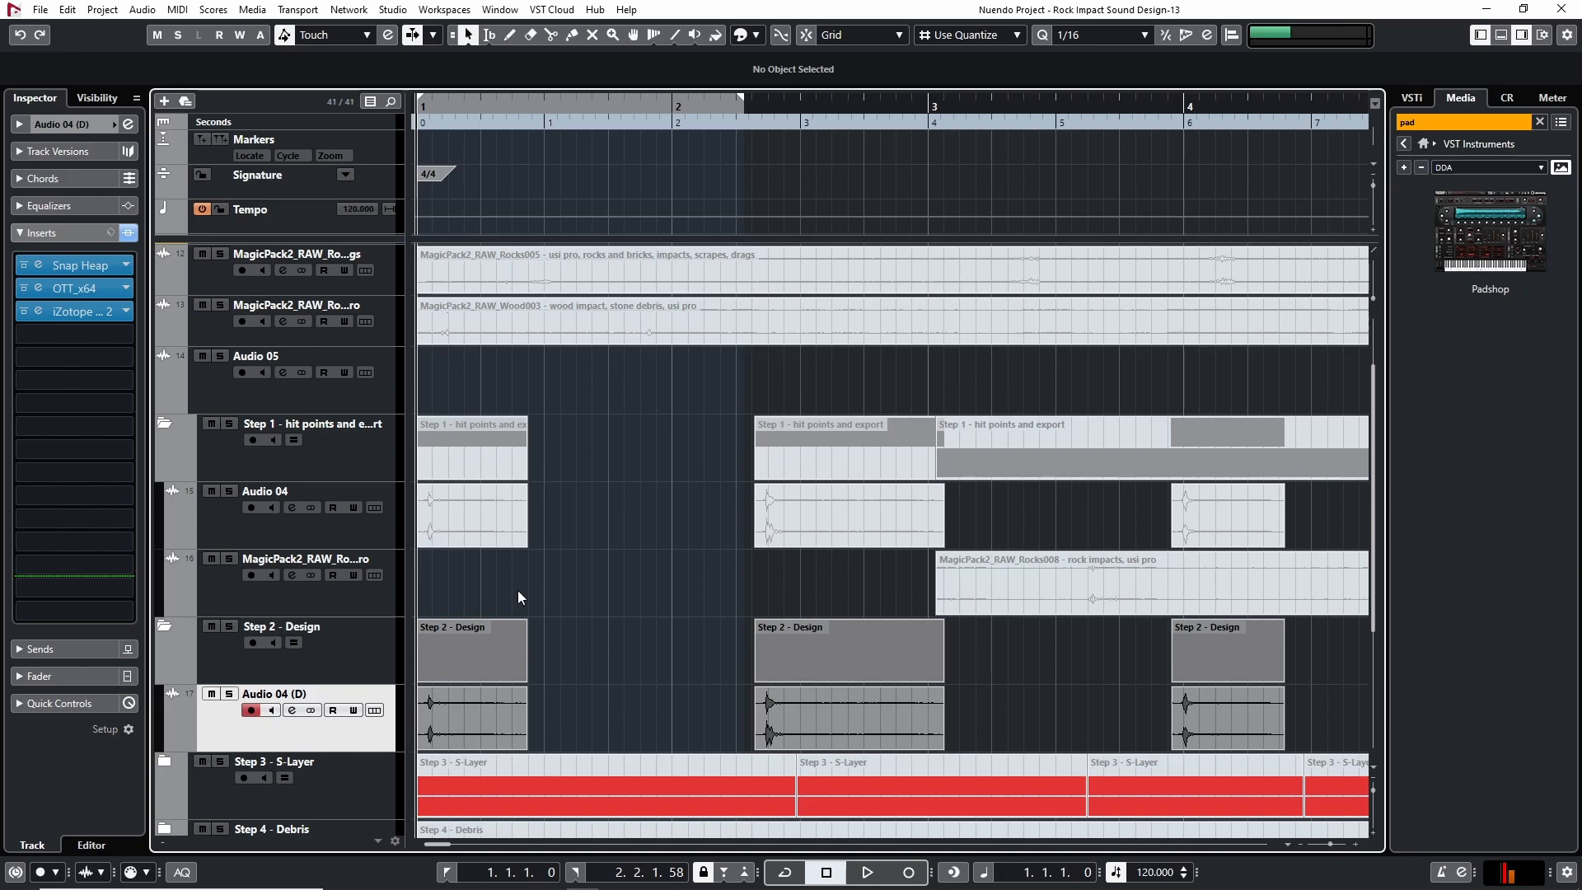
Step: Collapse the Step 1 folder, keeping the Audio 04 (D) track under Step 2 - Design in view
{"action": "scroll", "coordinate": [360, 577], "scroll_direction": "down", "scroll_amount": 4}
{"action": "scroll", "coordinate": [195, 432], "scroll_direction": "up", "scroll_amount": 4}
{"action": "left_click", "coordinate": [162, 423]}
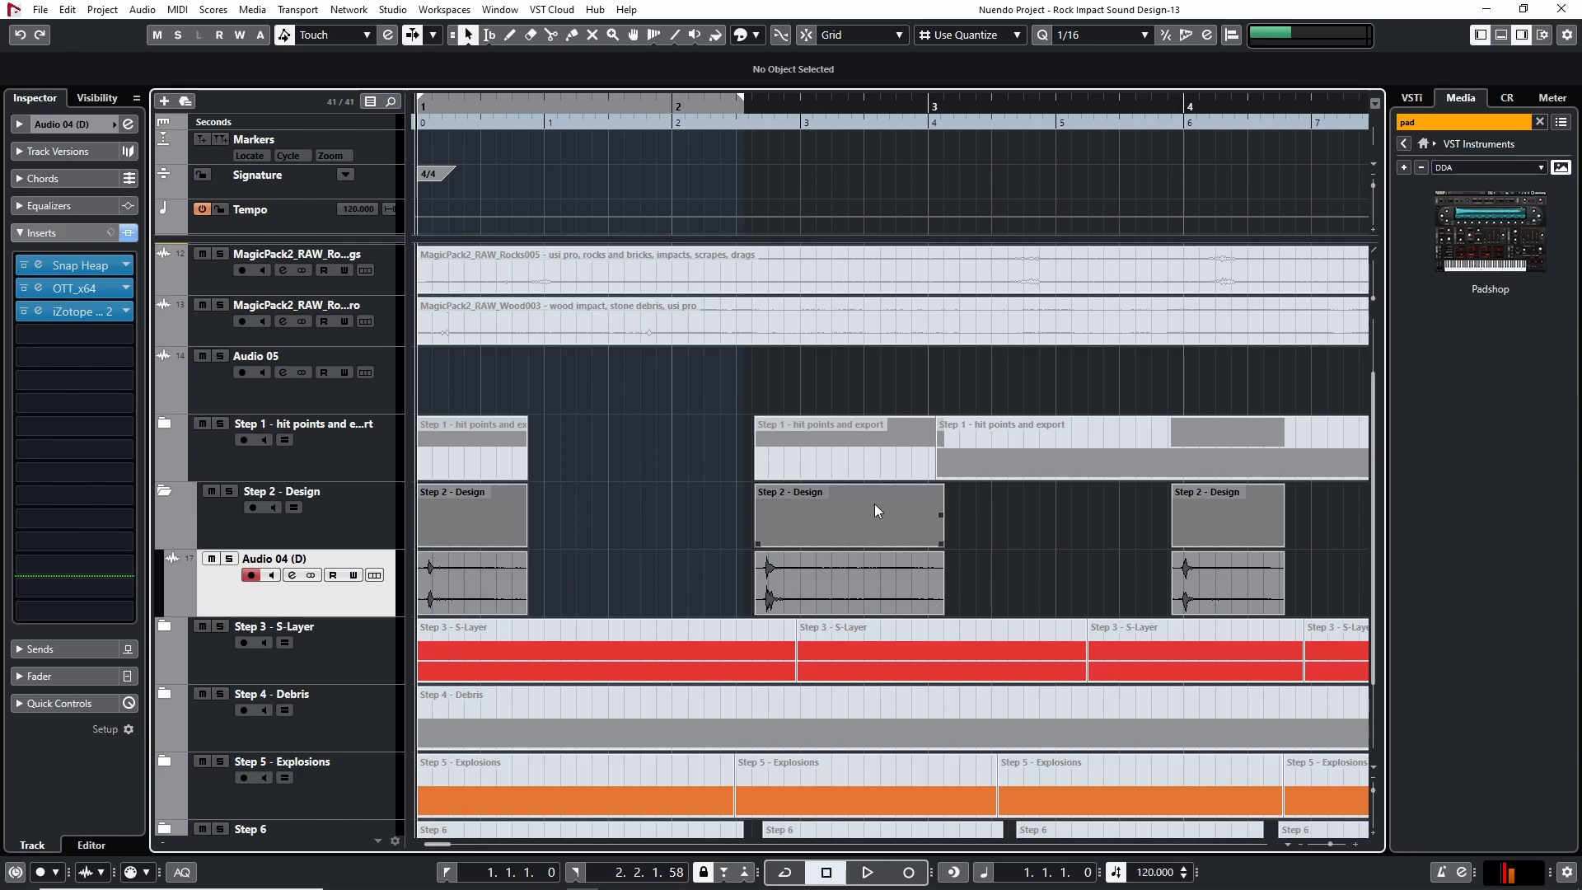
{"action": "key", "text": "g"}
{"action": "key", "text": "g"}
{"action": "key", "text": "g"}
{"action": "key", "text": "h"}
{"action": "key", "text": "h"}
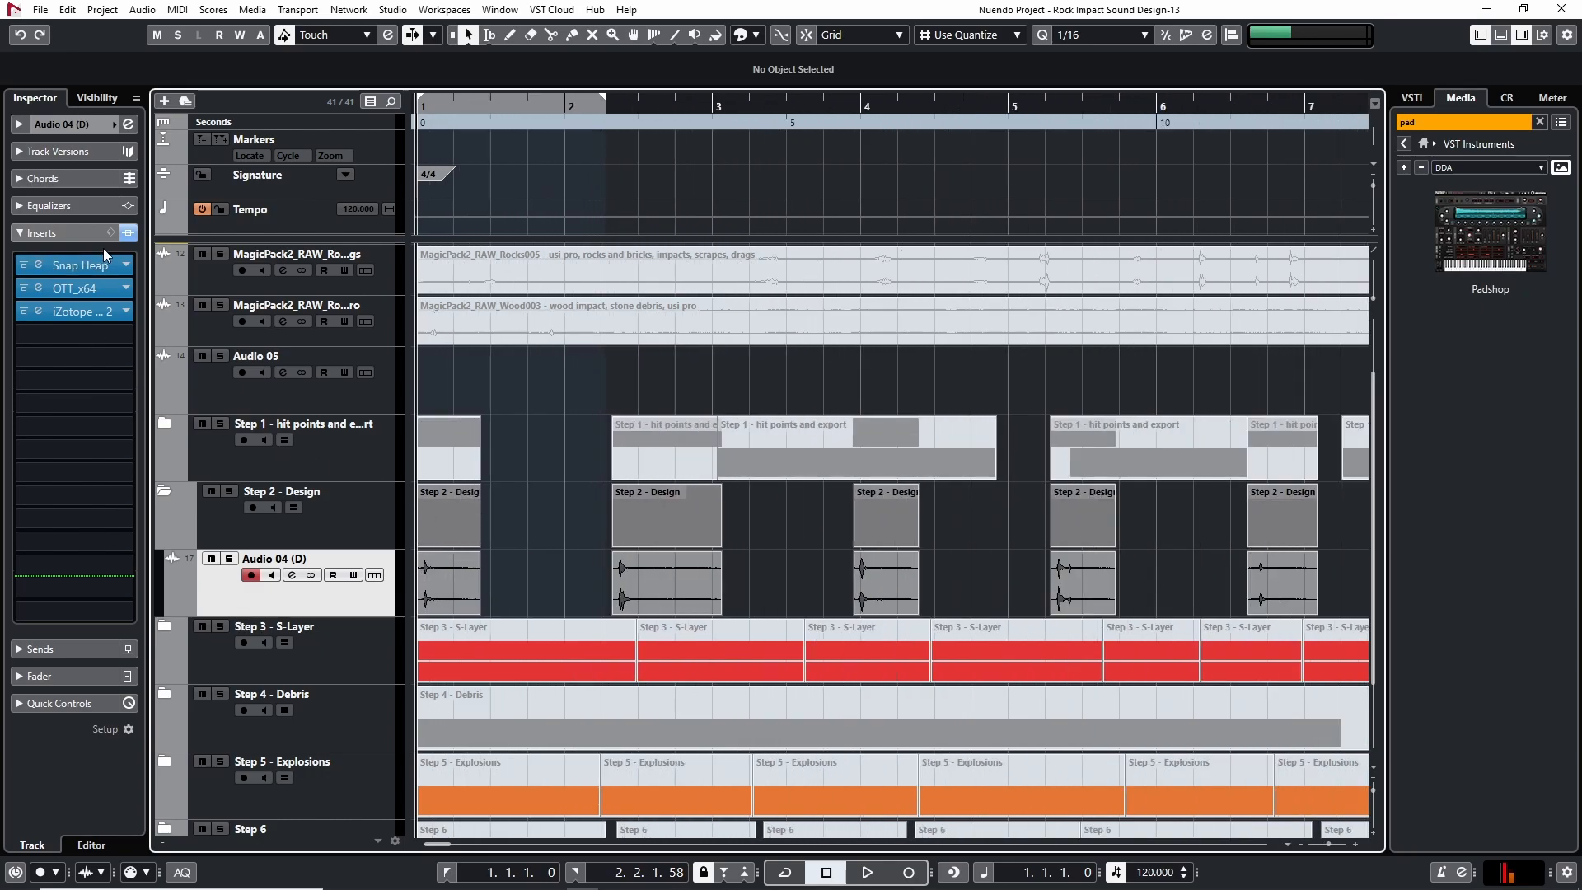
Step: Bypass all inserts on the Audio 04 (D) track and play the dry impact
{"action": "left_click", "coordinate": [128, 233]}
{"action": "key", "text": "space"}
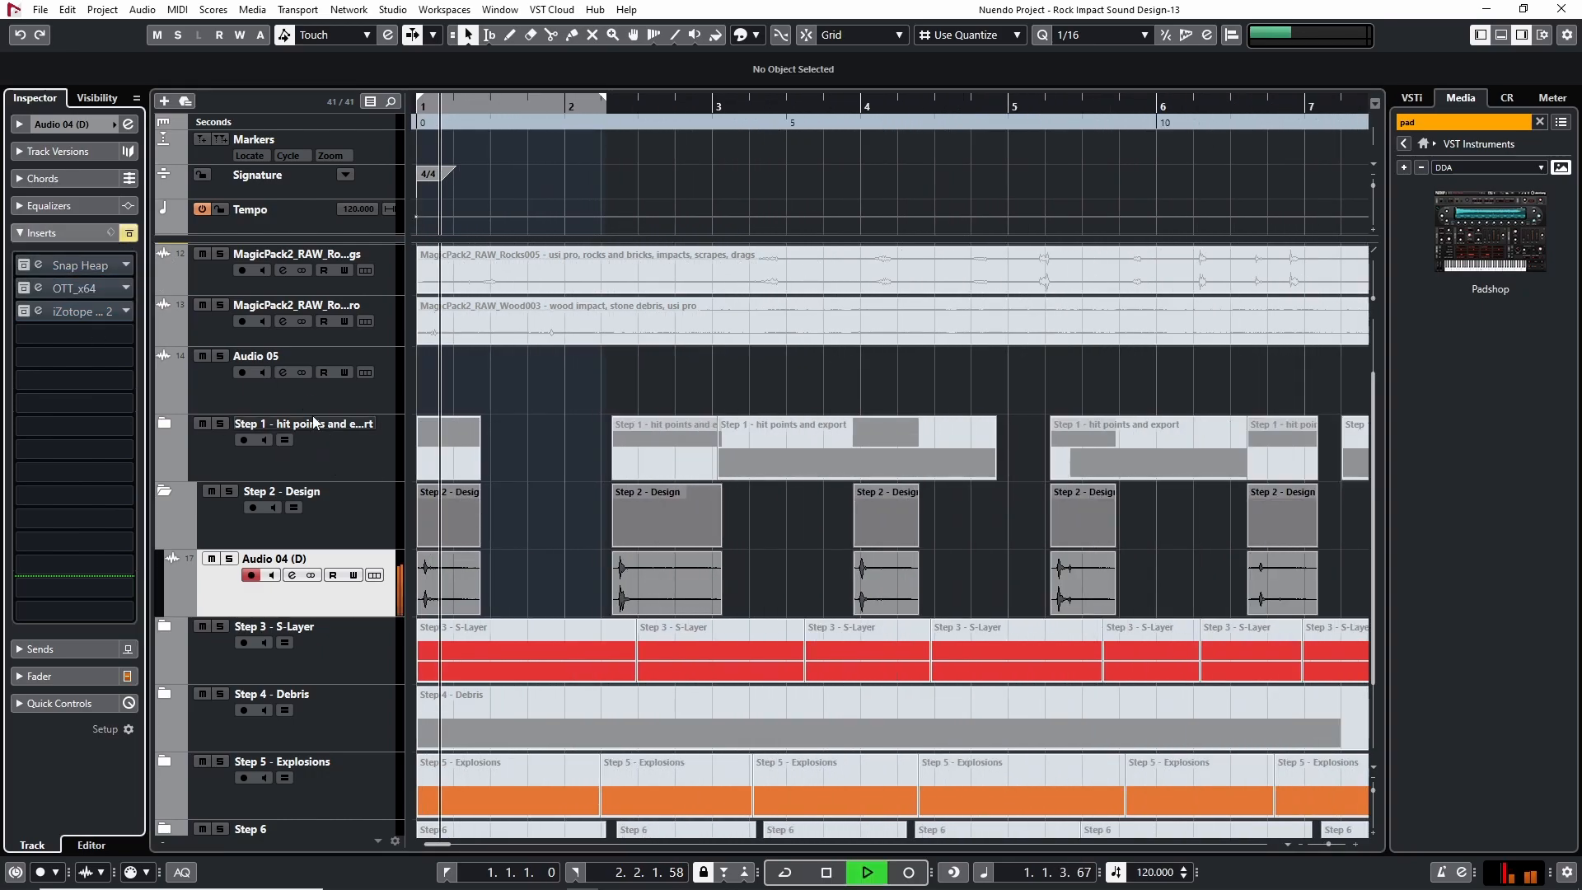
{"action": "key", "text": "g"}
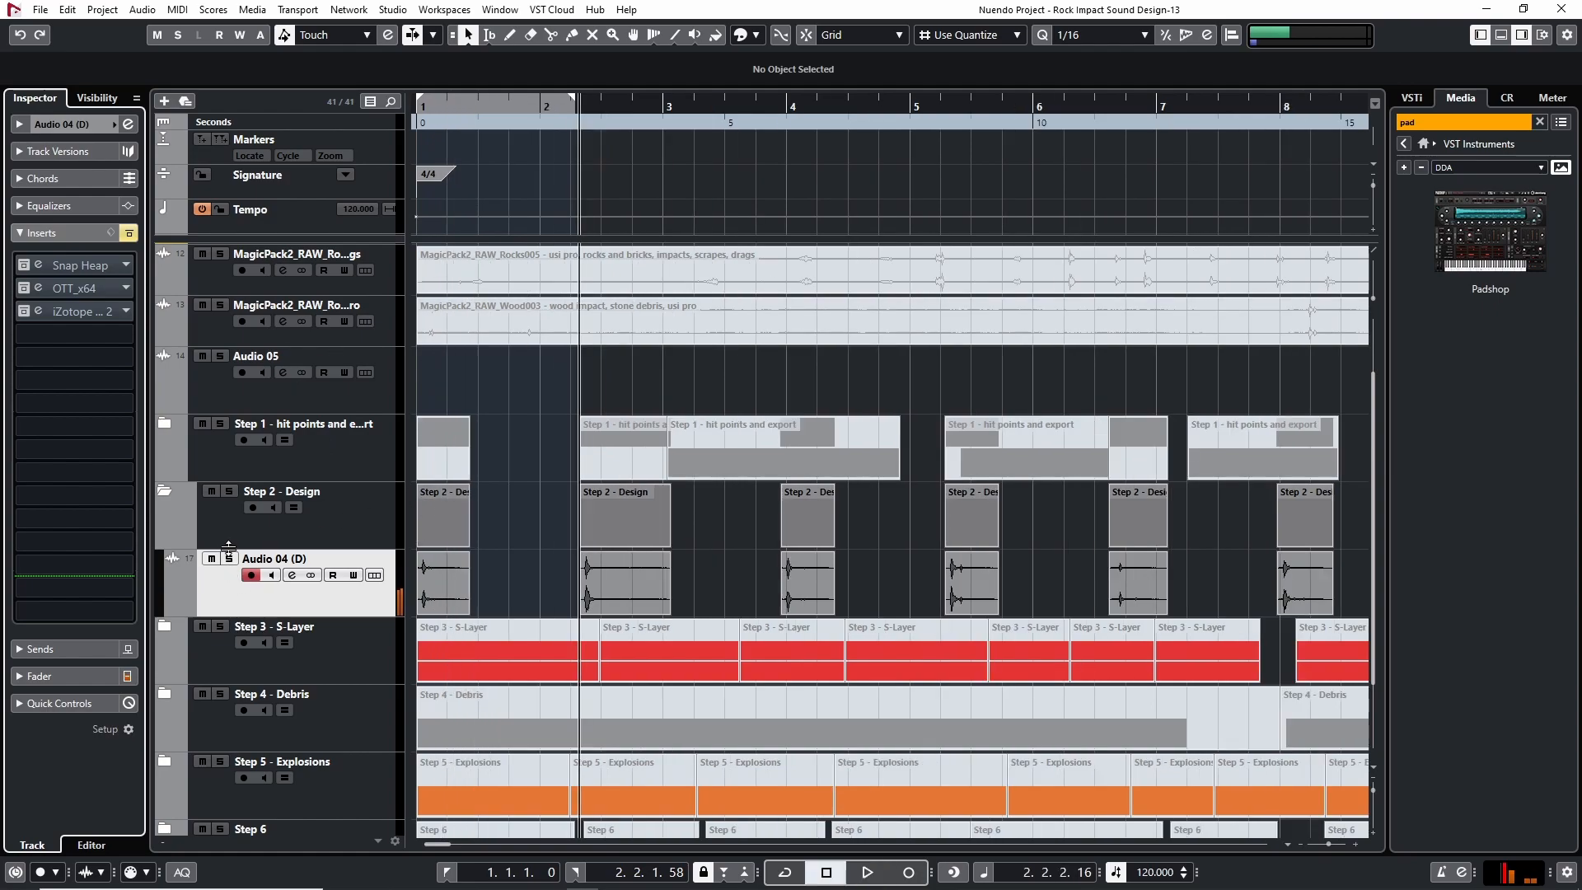
{"action": "key", "text": "space"}
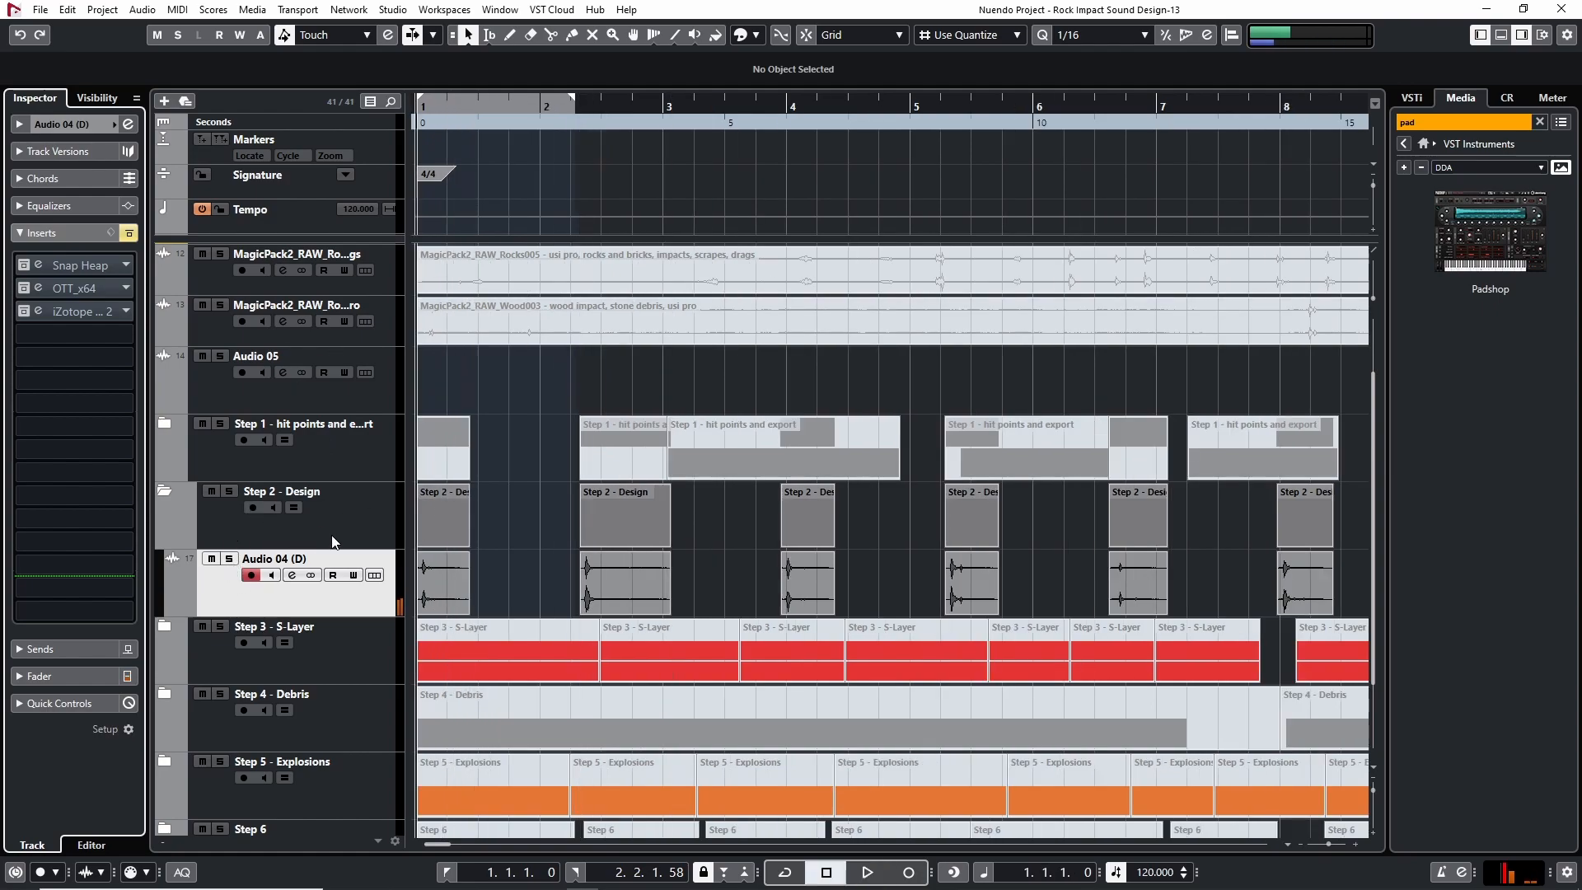
Step: Reactivate only the Snap Heap insert on Audio 04 (D) and open its editor
{"action": "left_click", "coordinate": [130, 235]}
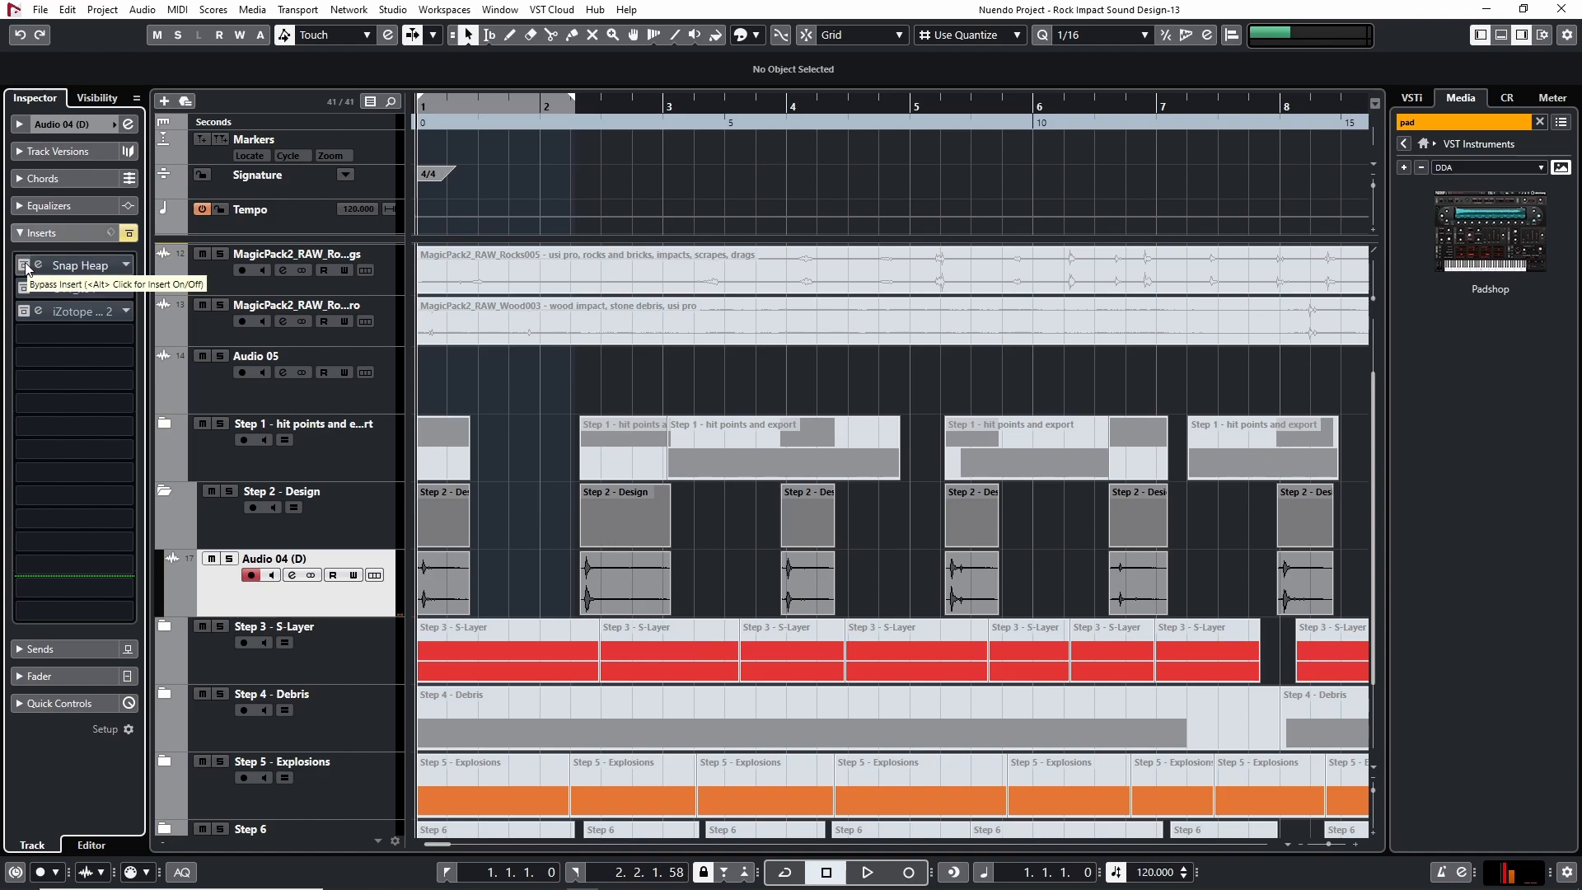
{"action": "left_click", "coordinate": [25, 268]}
{"action": "left_click", "coordinate": [40, 265]}
Step: Disable the second and third parallel lanes in Snap Heap, leaving Parallel Bus 1a active
{"action": "left_click_drag", "start_coordinate": [766, 181], "coordinate": [994, 147]}
{"action": "left_click", "coordinate": [921, 318]}
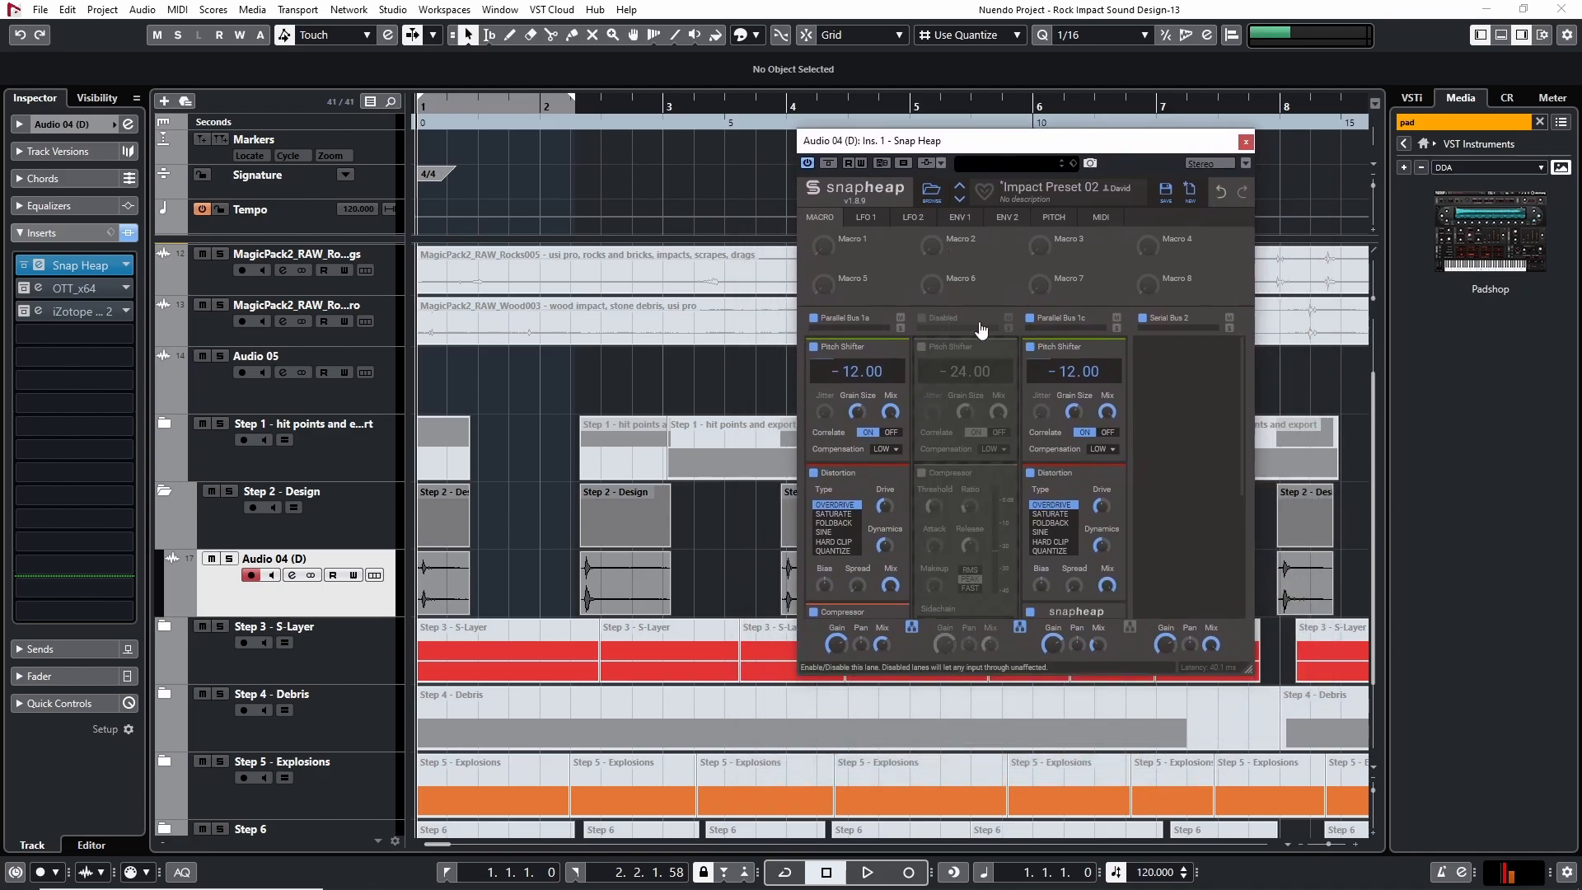
{"action": "left_click", "coordinate": [1029, 318]}
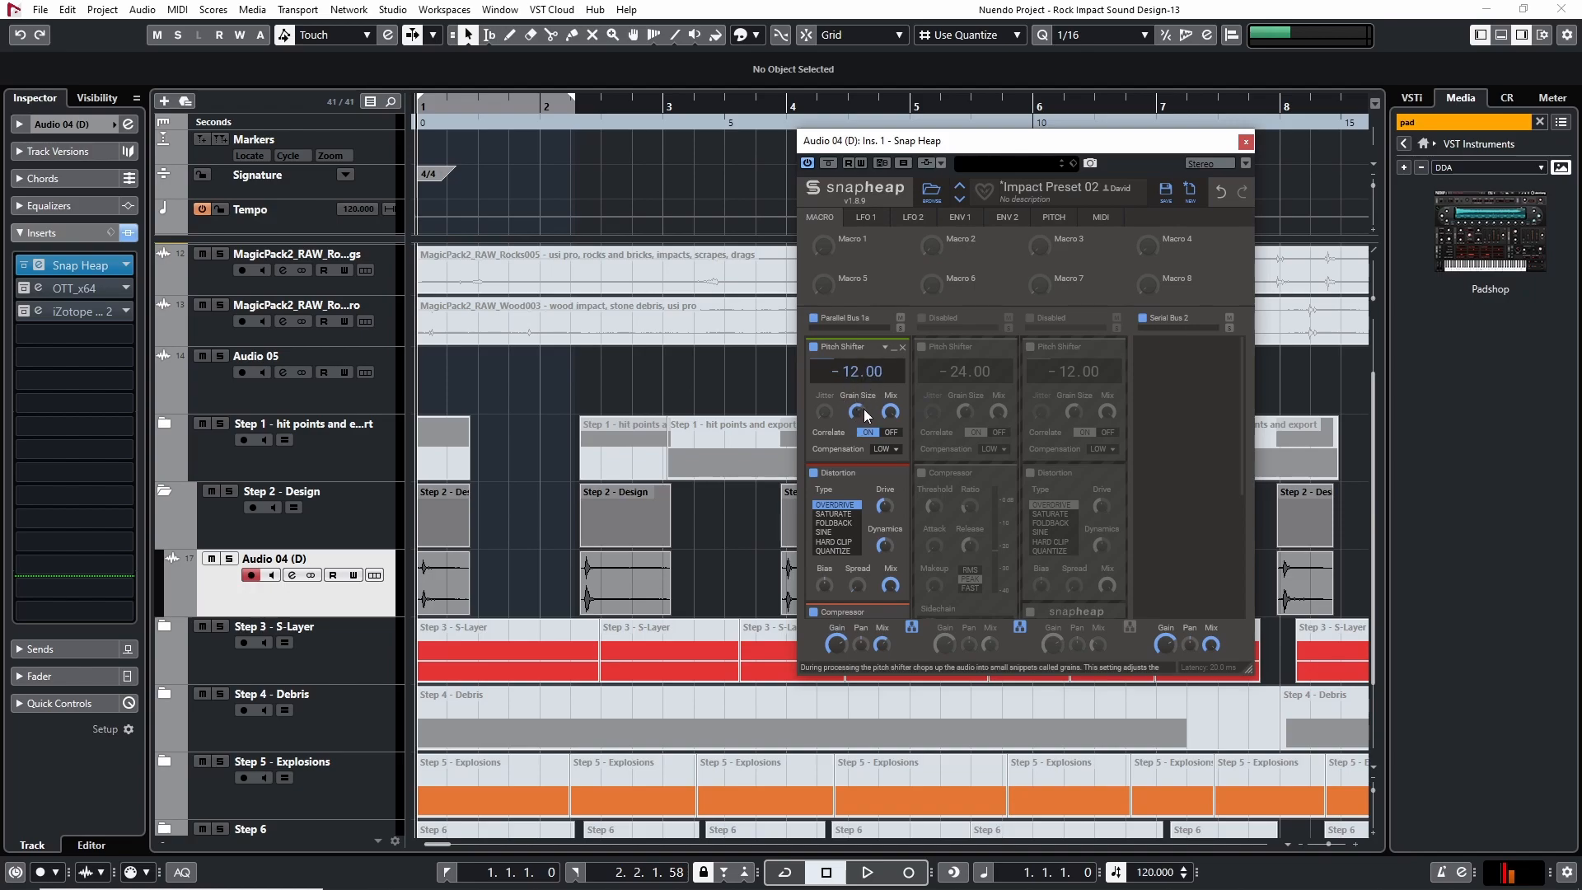
Step: Inspect the Parallel Bus 1a effects chain and compare the impact with the inserts active and bypassed
{"action": "scroll", "coordinate": [863, 414], "scroll_direction": "down", "scroll_amount": 6}
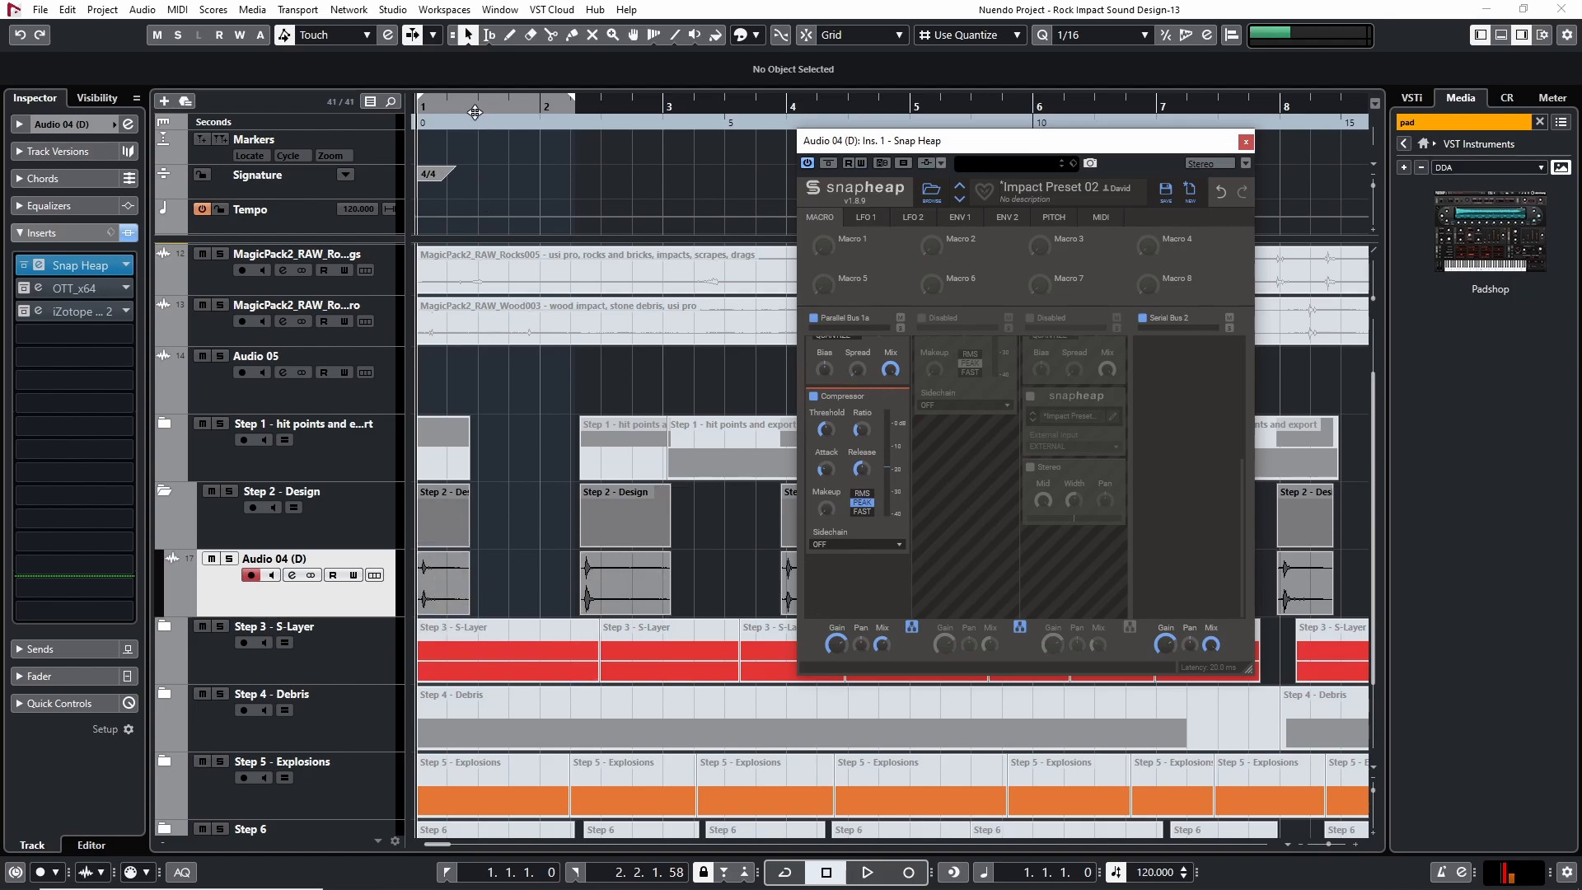
{"action": "key", "text": "space"}
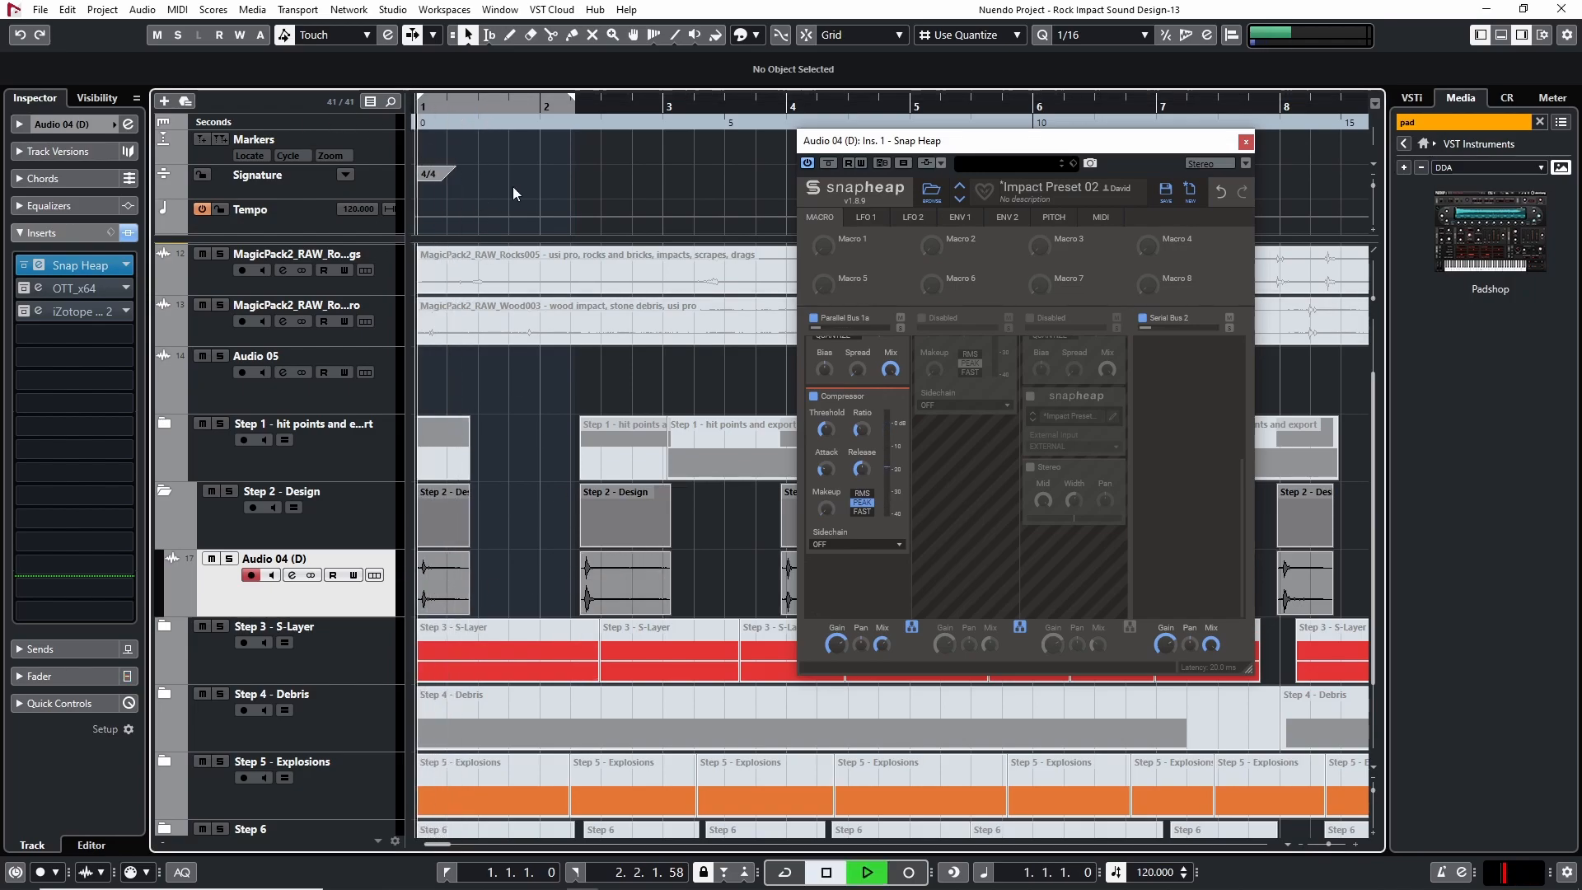
{"action": "key", "text": "space"}
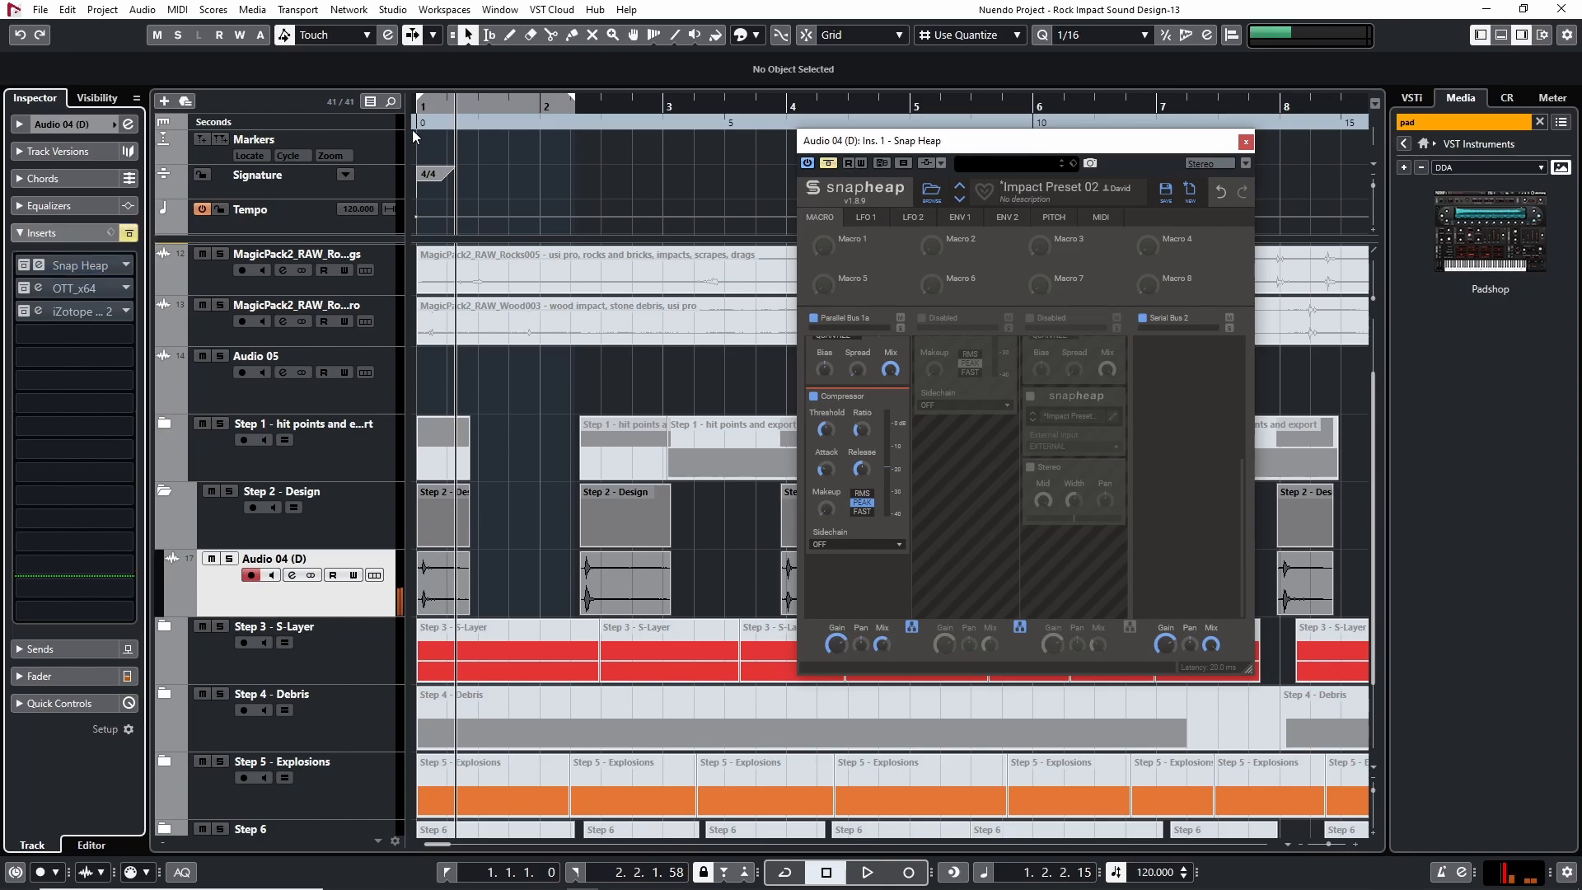
{"action": "key", "text": "space"}
{"action": "key", "text": "space"}
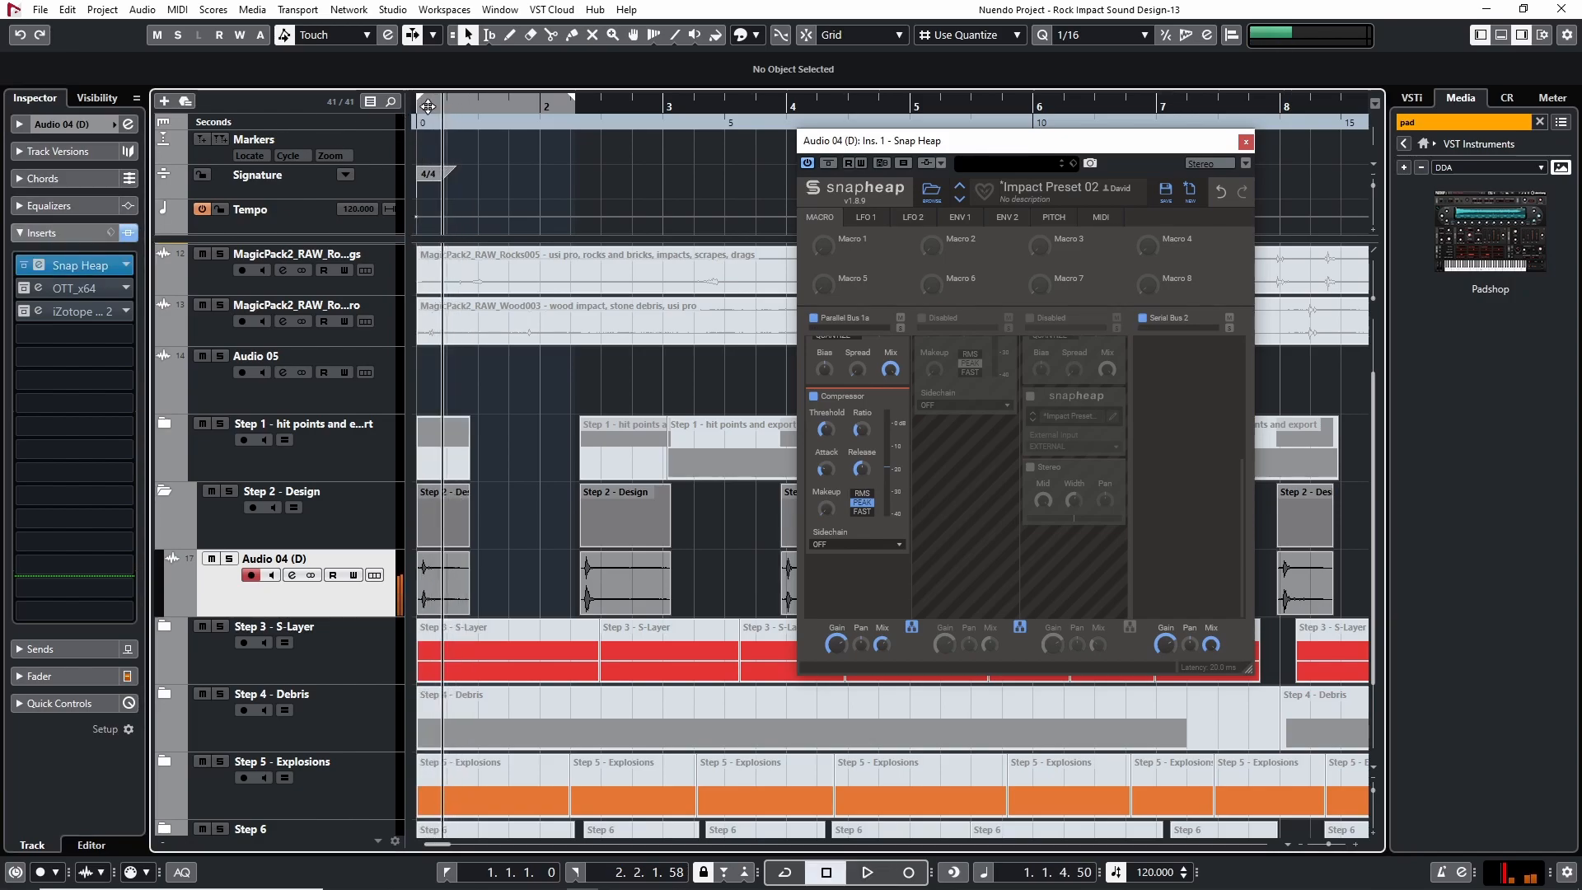
Step: Switch Snap Heap from Parallel Bus 1a to Parallel Bus 1b and play the impact pitched down 24 semitones
{"action": "scroll", "coordinate": [977, 528], "scroll_direction": "up", "scroll_amount": 3}
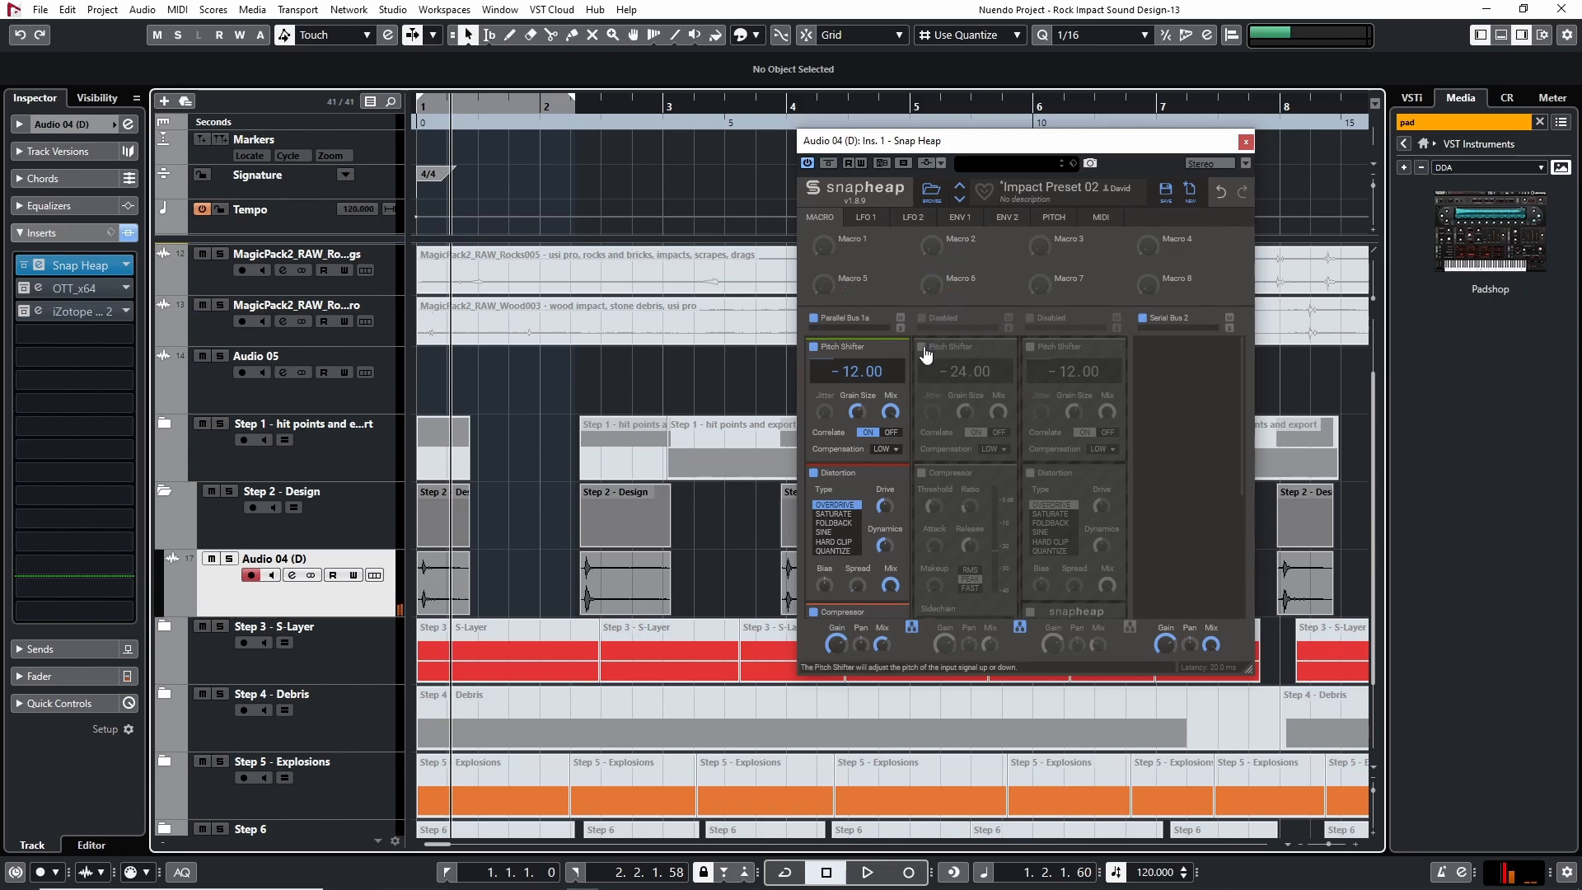
{"action": "left_click", "coordinate": [921, 318]}
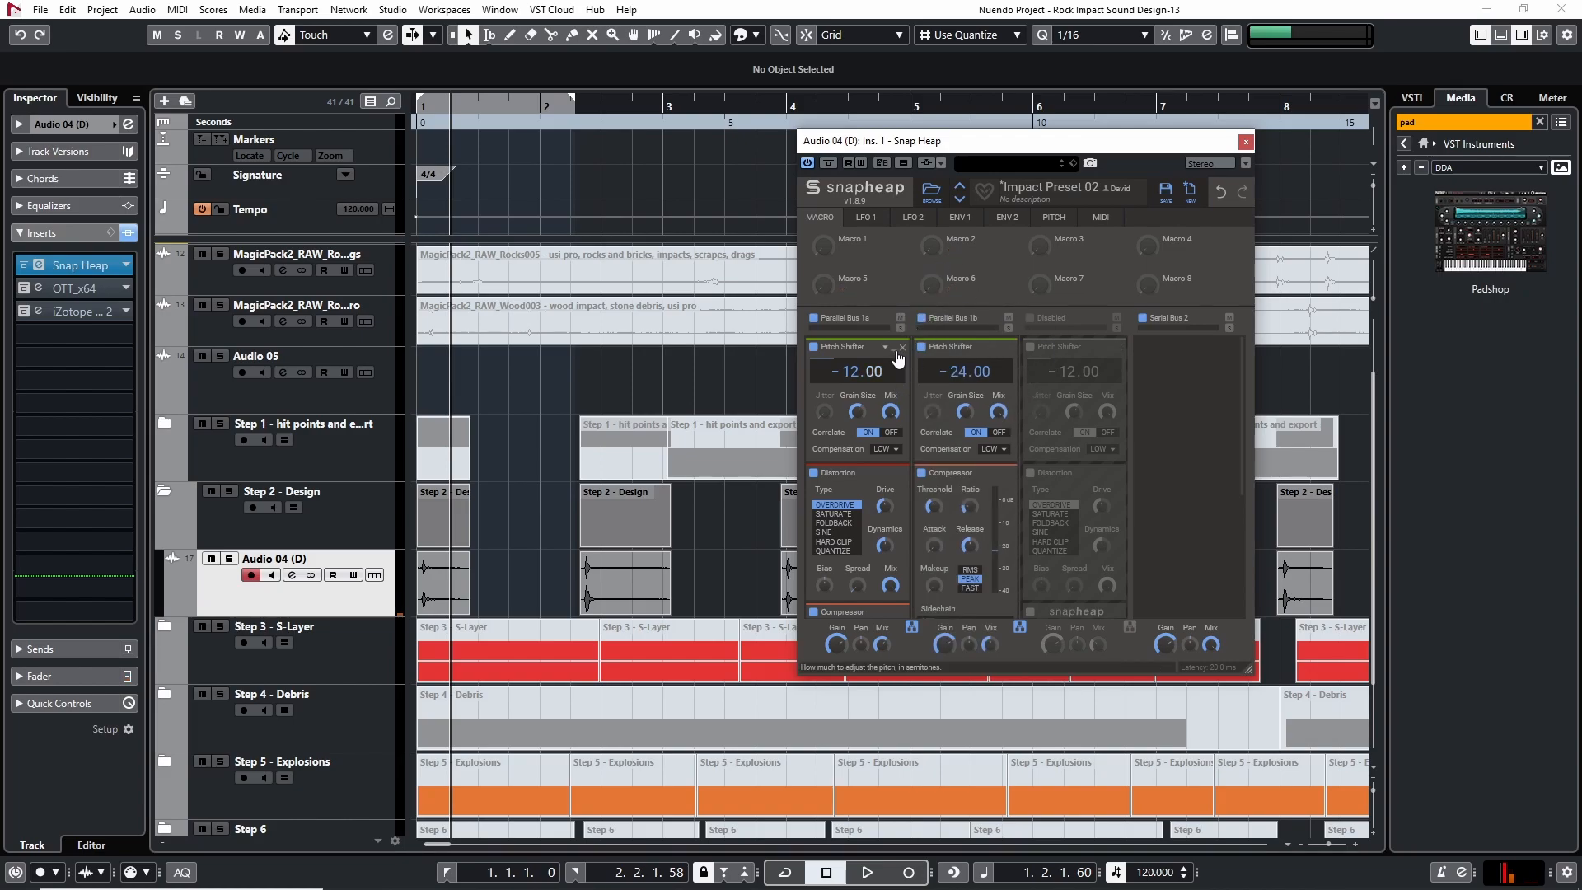
{"action": "left_click", "coordinate": [814, 318]}
{"action": "key", "text": "h"}
{"action": "key", "text": "space"}
{"action": "key", "text": "space"}
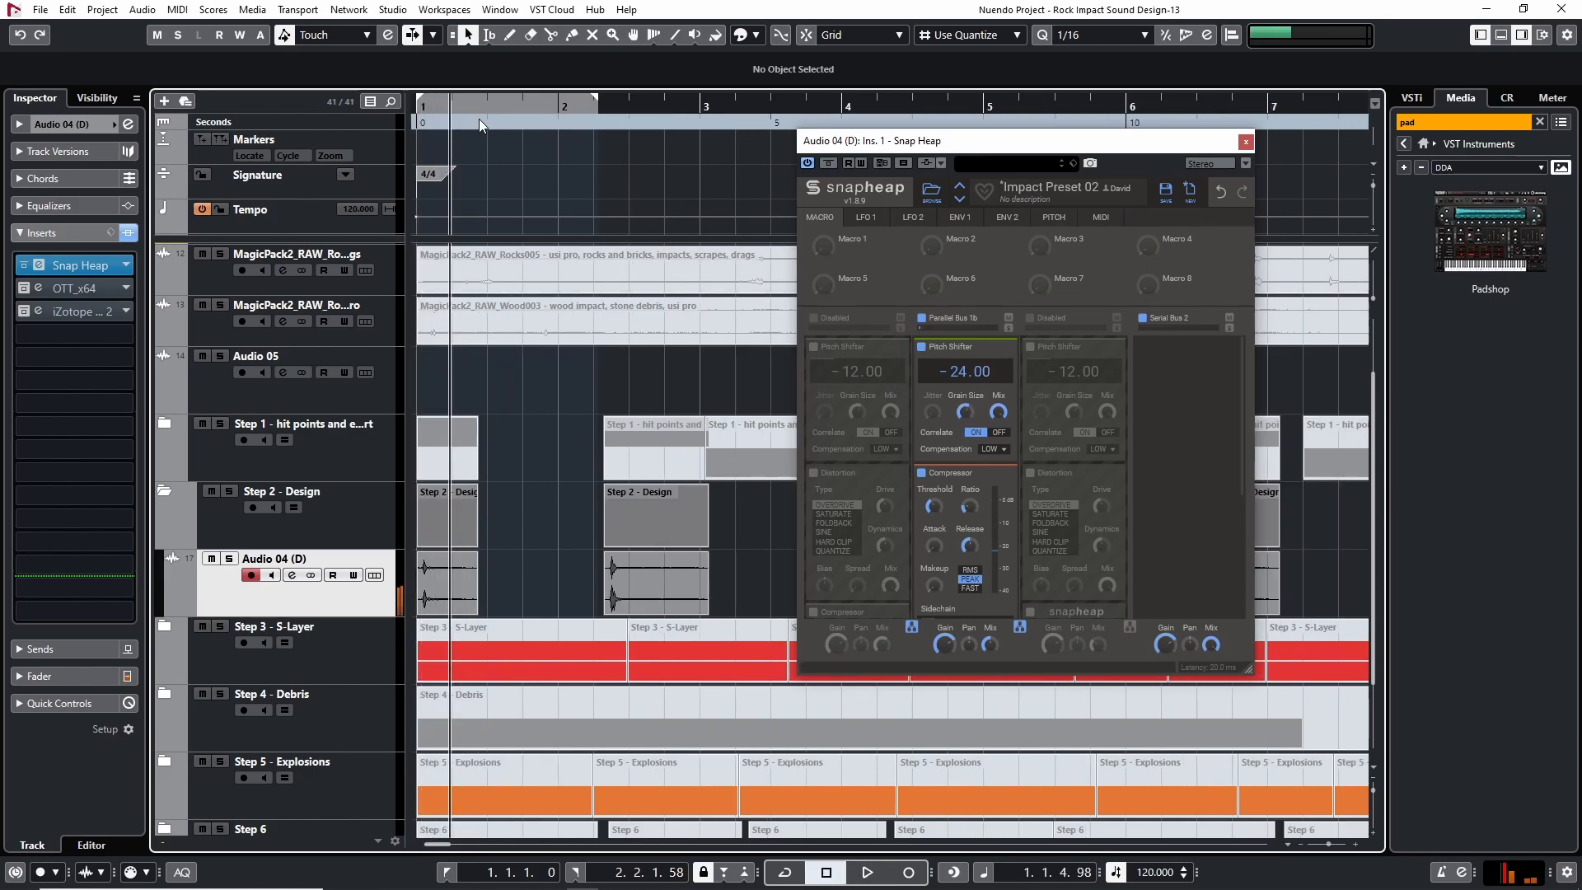
Step: Switch Snap Heap from Parallel Bus 1b to Parallel Bus 1c and examine the rest of its effects chain
{"action": "left_click", "coordinate": [419, 106]}
{"action": "left_click", "coordinate": [921, 318]}
{"action": "left_click", "coordinate": [1031, 318]}
{"action": "scroll", "coordinate": [1107, 462], "scroll_direction": "down", "scroll_amount": 3}
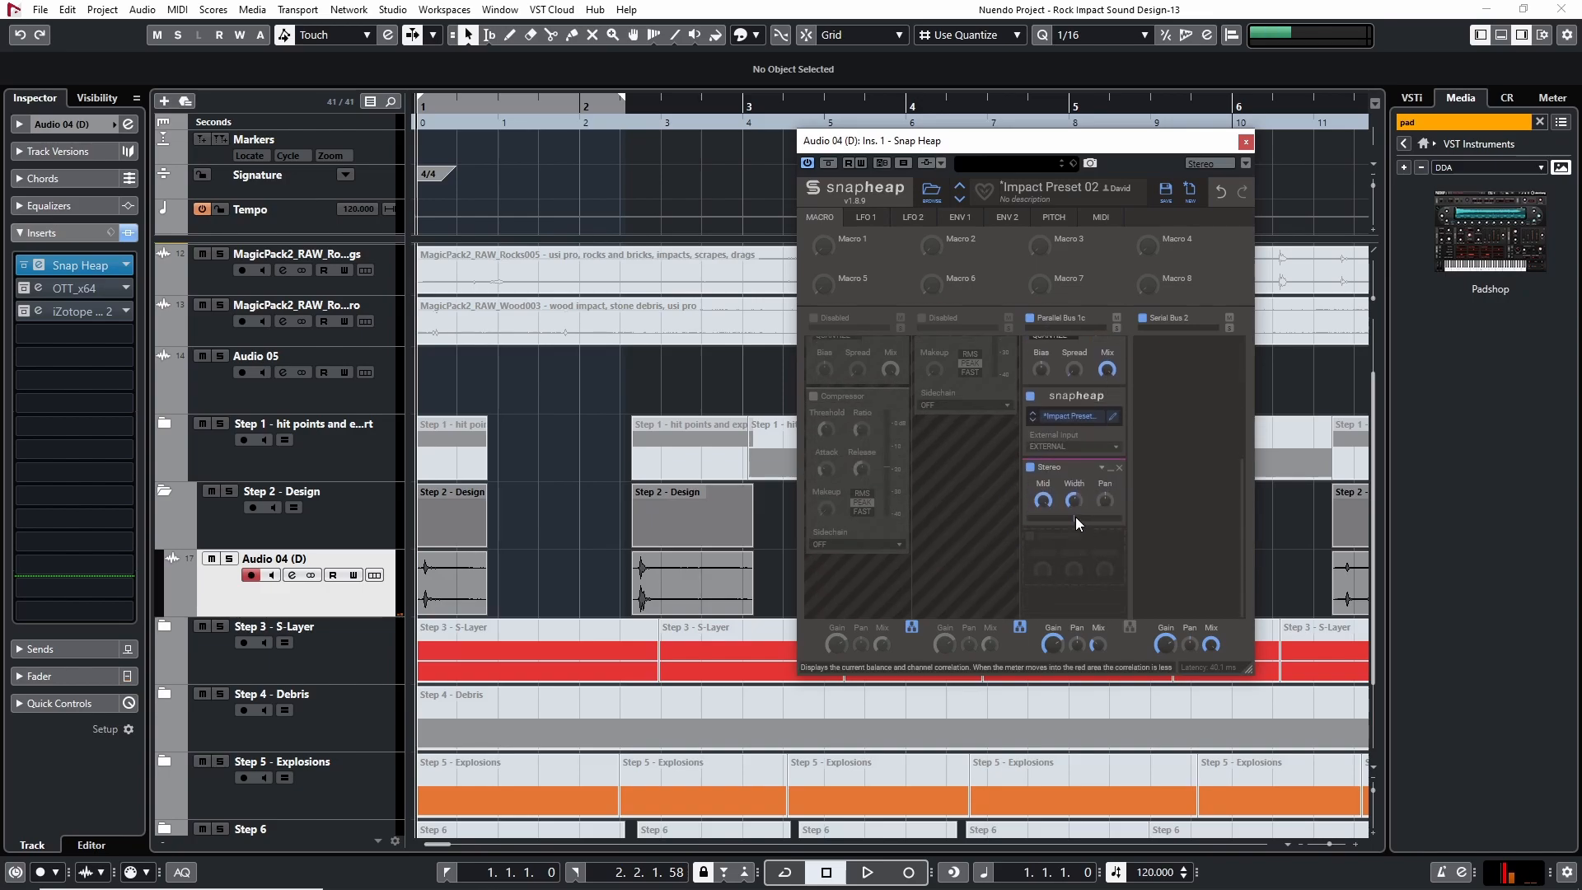
Step: Open the nested Snap Heap Impact Preset 01 from the Parallel Bus 1c chain and examine its lanes
{"action": "left_click", "coordinate": [1114, 419]}
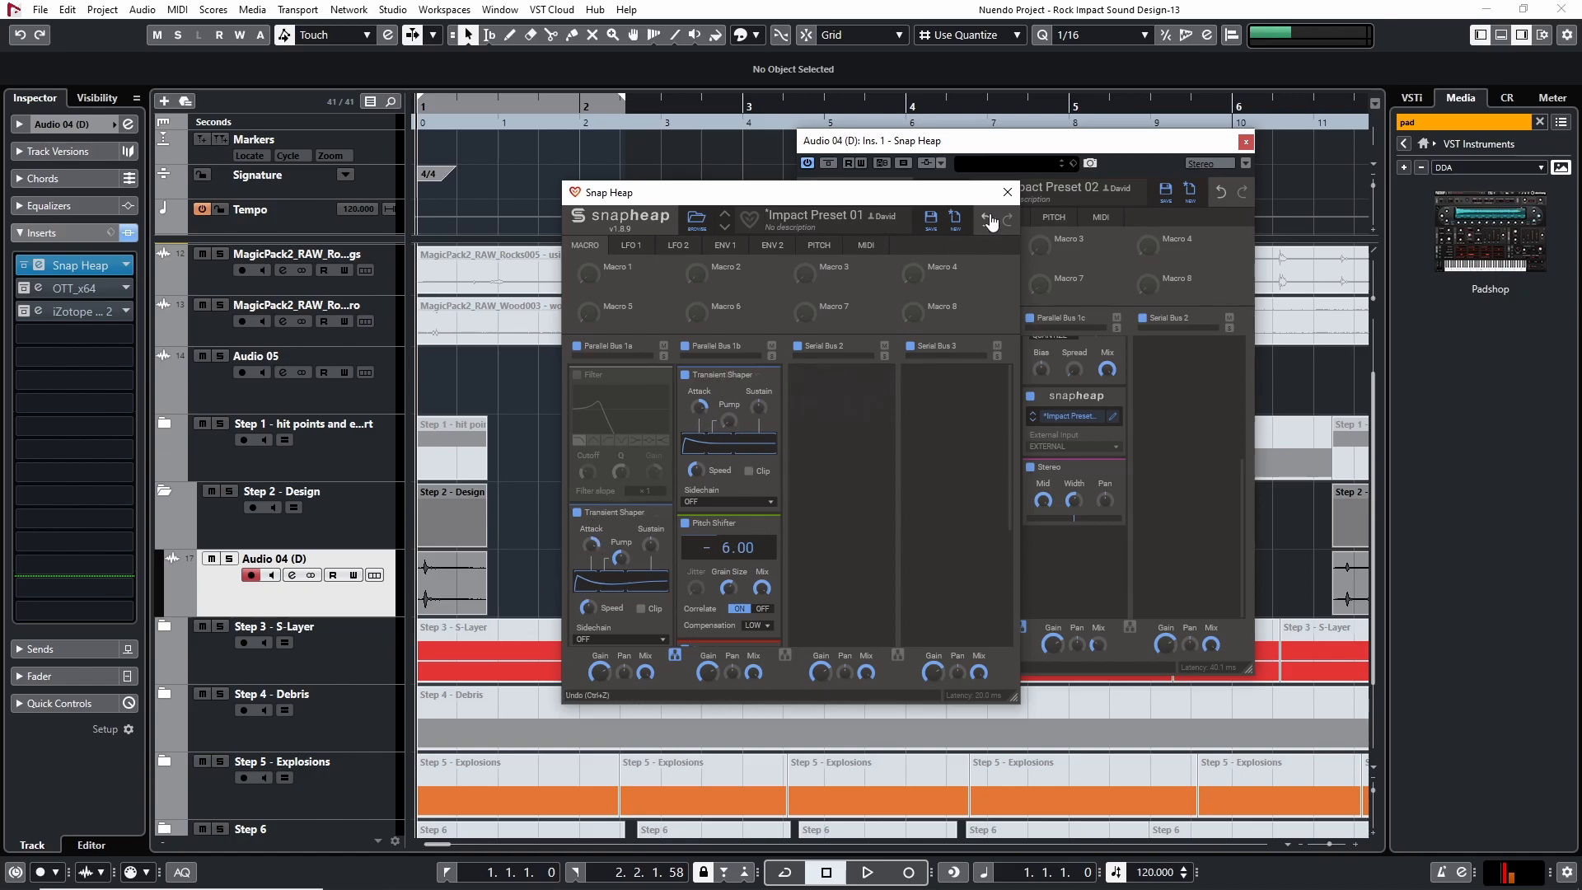
{"action": "left_click", "coordinate": [1007, 193]}
{"action": "left_click", "coordinate": [1117, 419]}
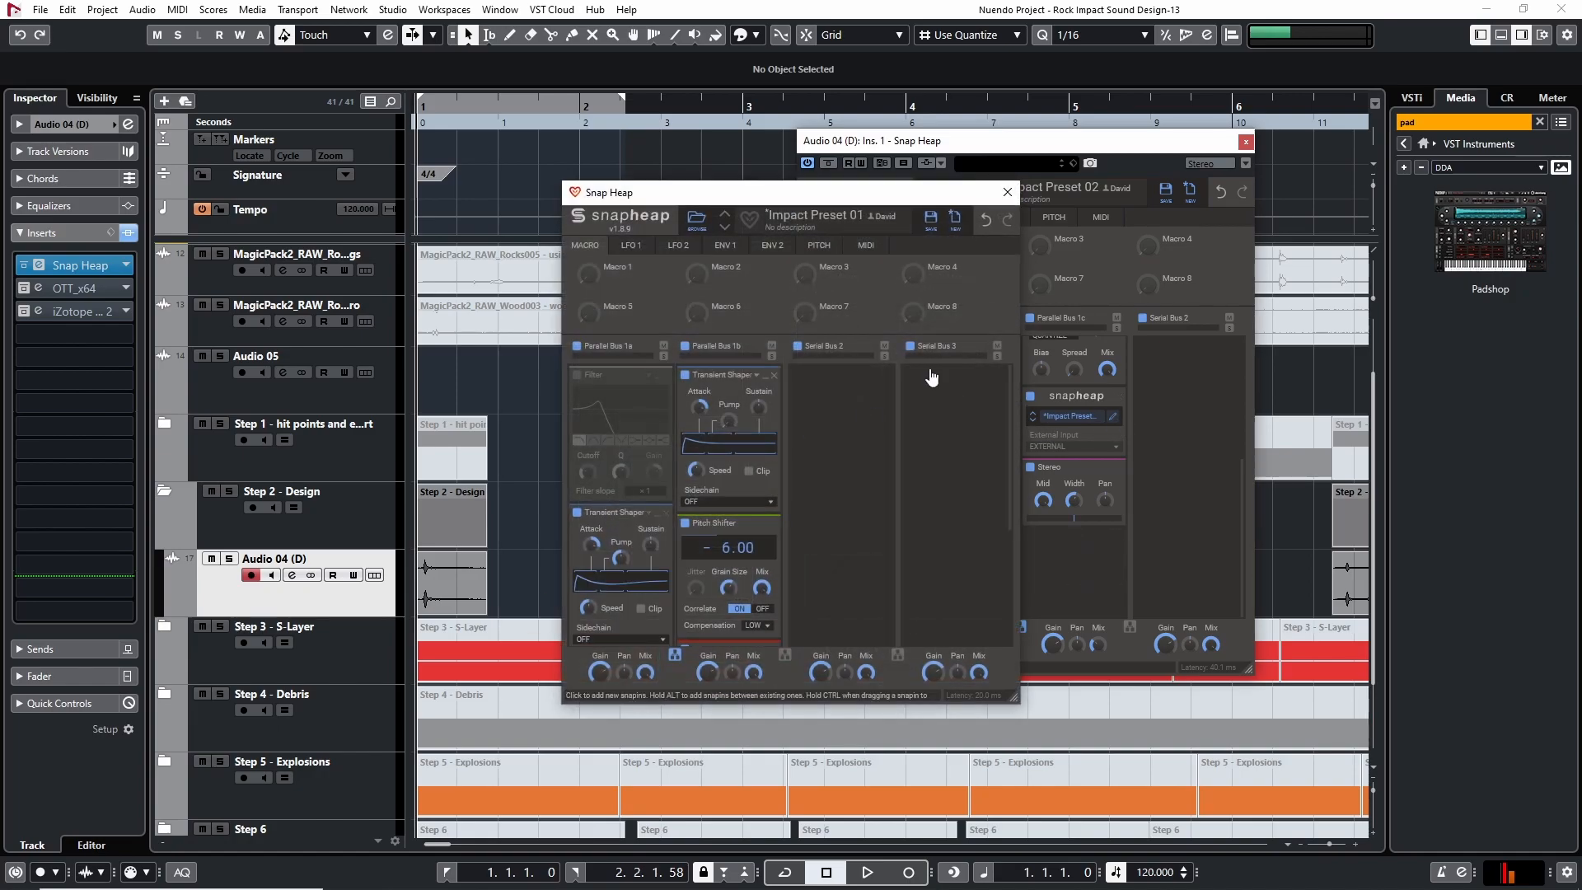
Step: Close the nested Snap Heap window and play the first impact several times through Parallel Bus 1c alone
{"action": "left_click", "coordinate": [1005, 196]}
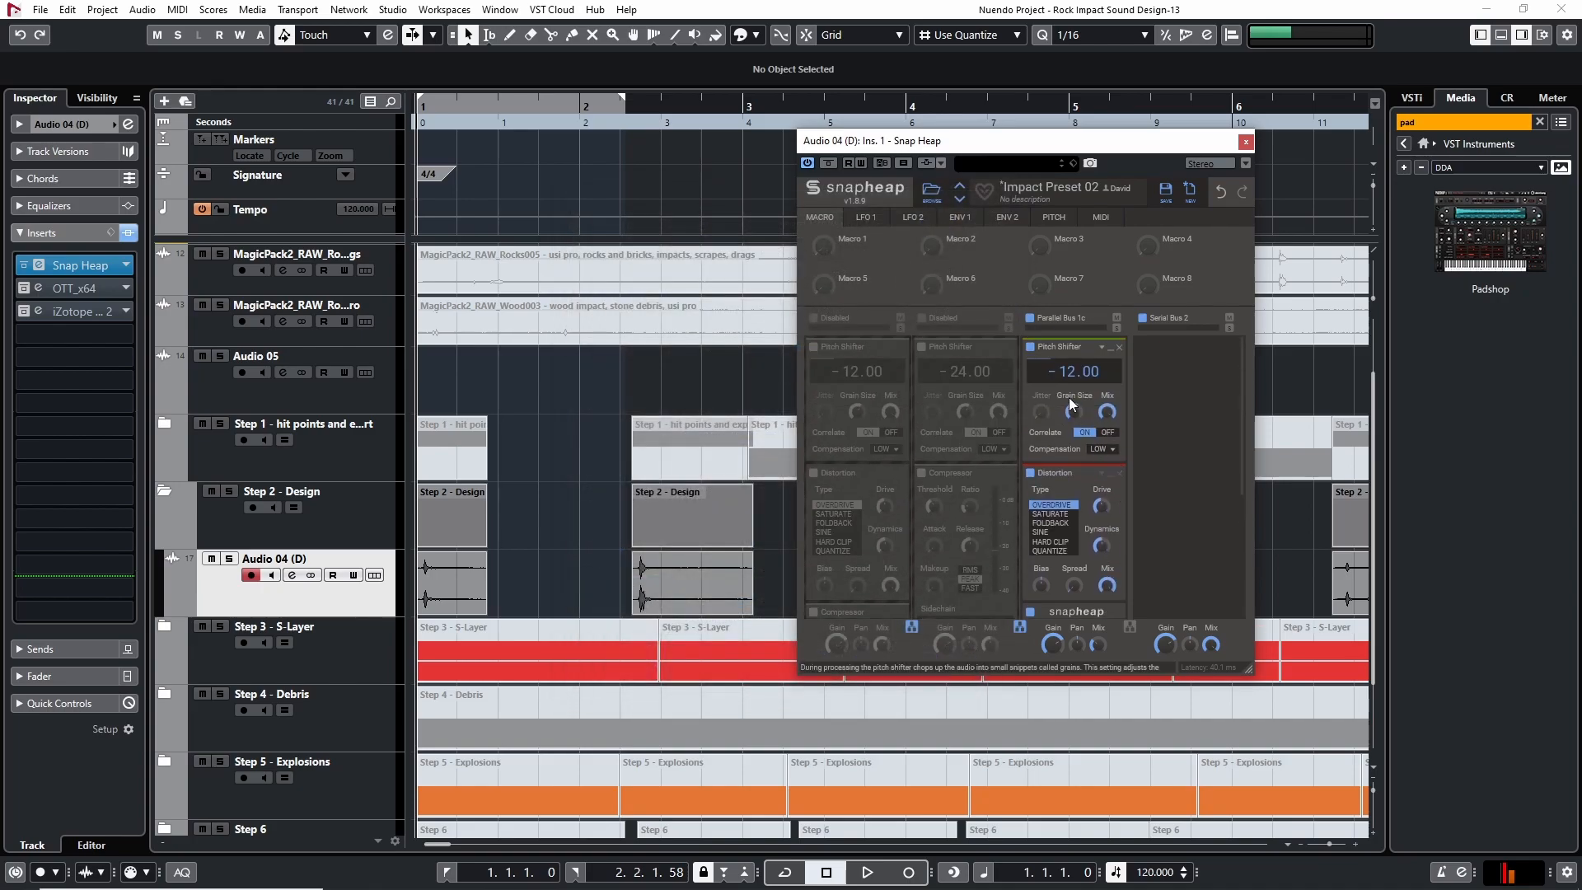
{"action": "left_click", "coordinate": [512, 448]}
{"action": "key", "text": "space"}
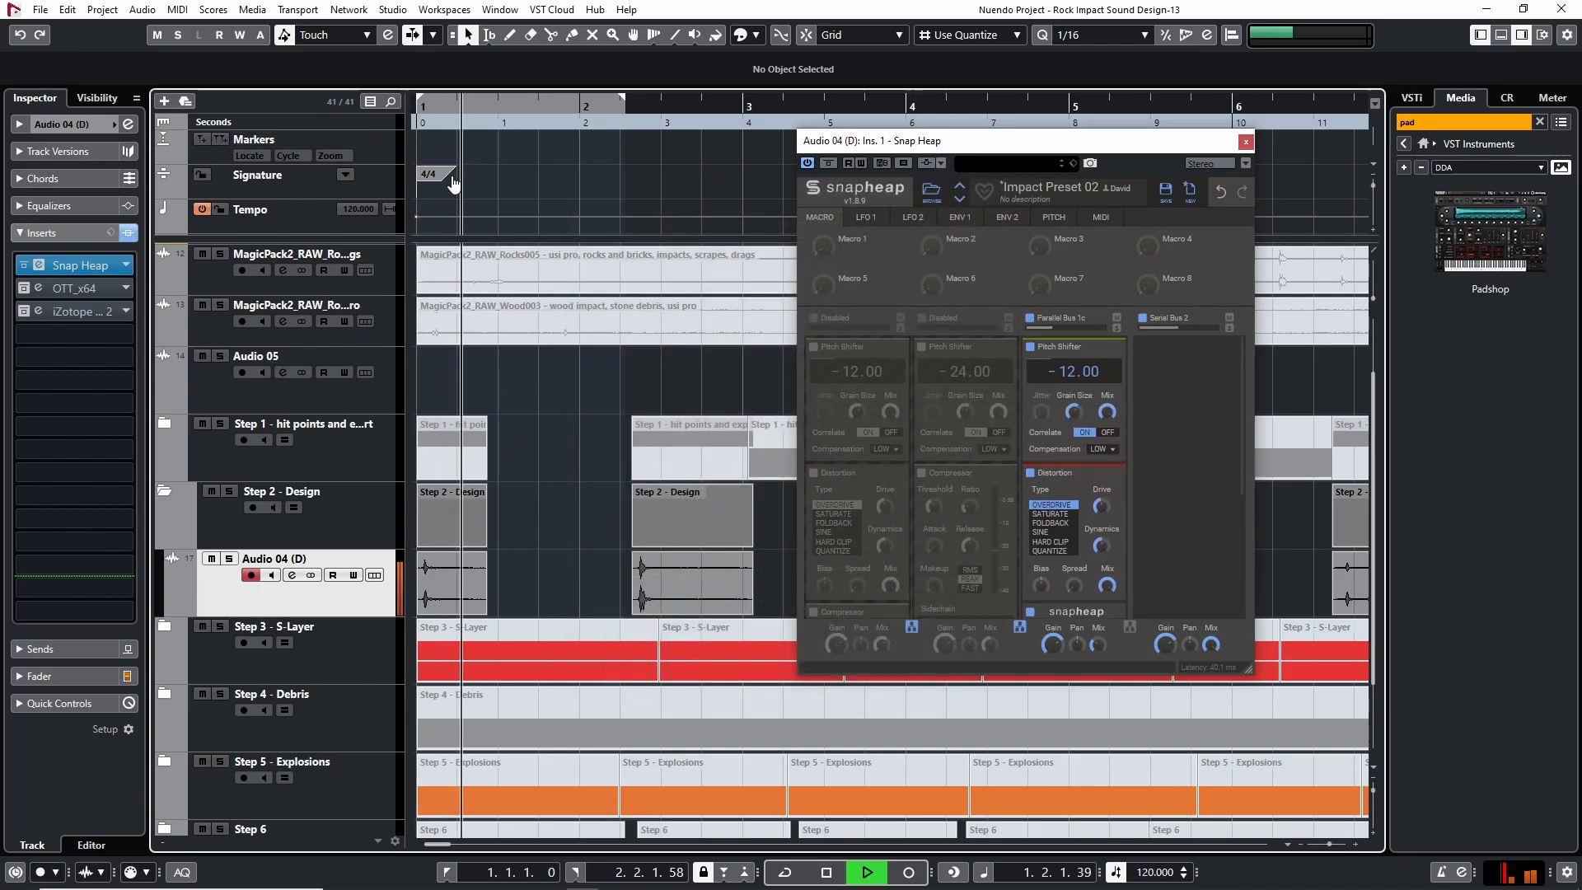
{"action": "key", "text": "space"}
{"action": "left_click", "coordinate": [417, 106]}
{"action": "key", "text": "space"}
{"action": "key", "text": "space"}
{"action": "left_click", "coordinate": [417, 105]}
{"action": "key", "text": "space"}
{"action": "key", "text": "space"}
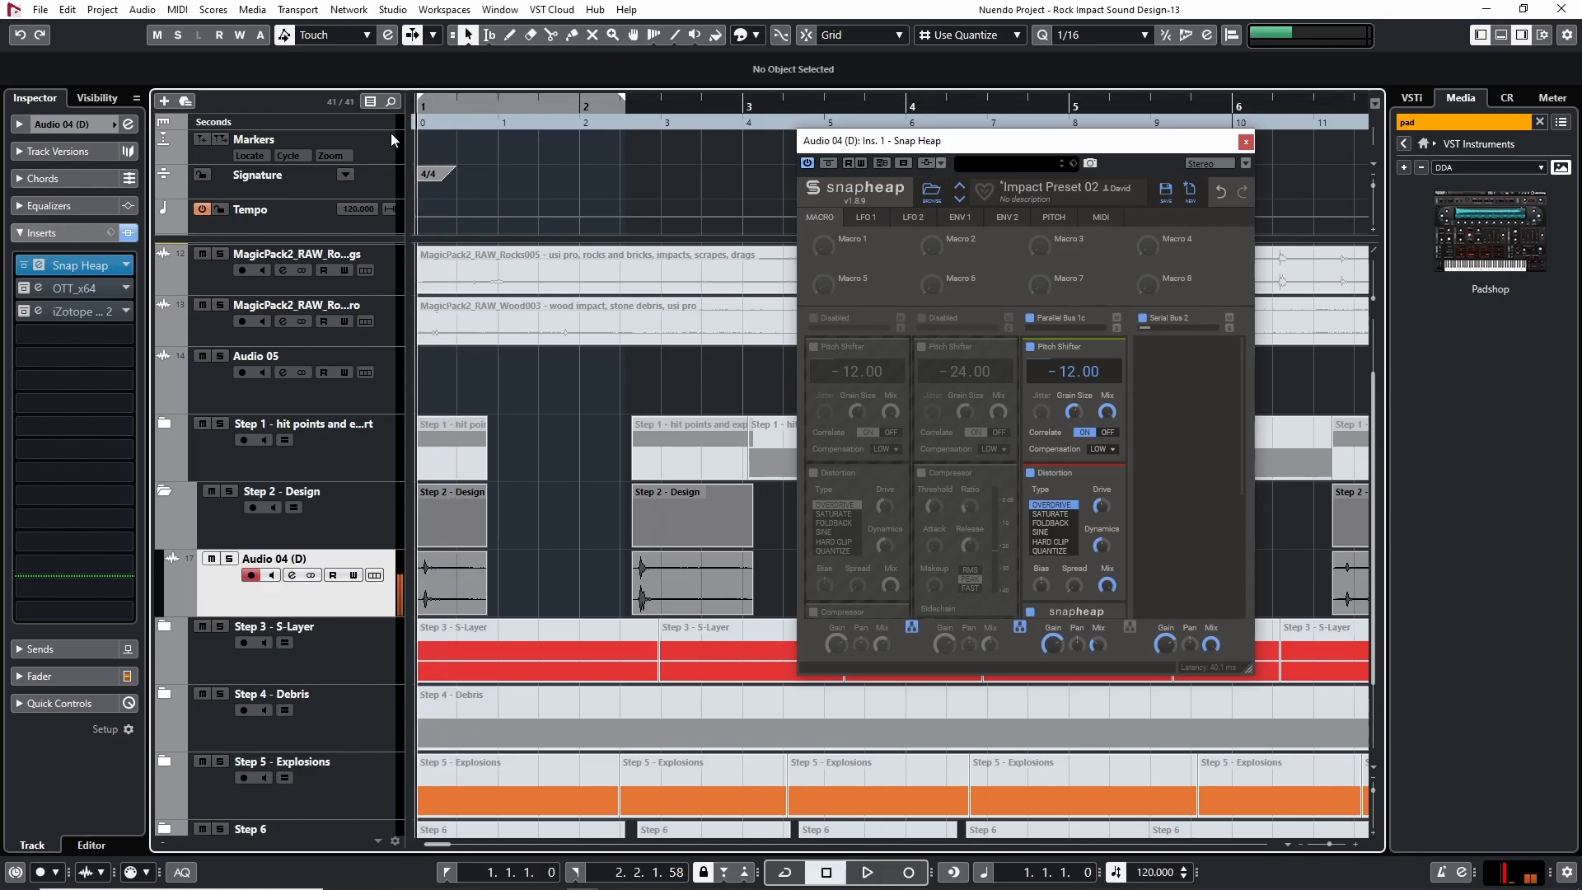
{"action": "key", "text": "space"}
Step: Re-enable Parallel Bus 1b and Parallel Bus 1a in Snap Heap and play the impact through all three buses
{"action": "scroll", "coordinate": [536, 497], "scroll_direction": "down", "scroll_amount": 3}
{"action": "scroll", "coordinate": [537, 494], "scroll_direction": "up", "scroll_amount": 5}
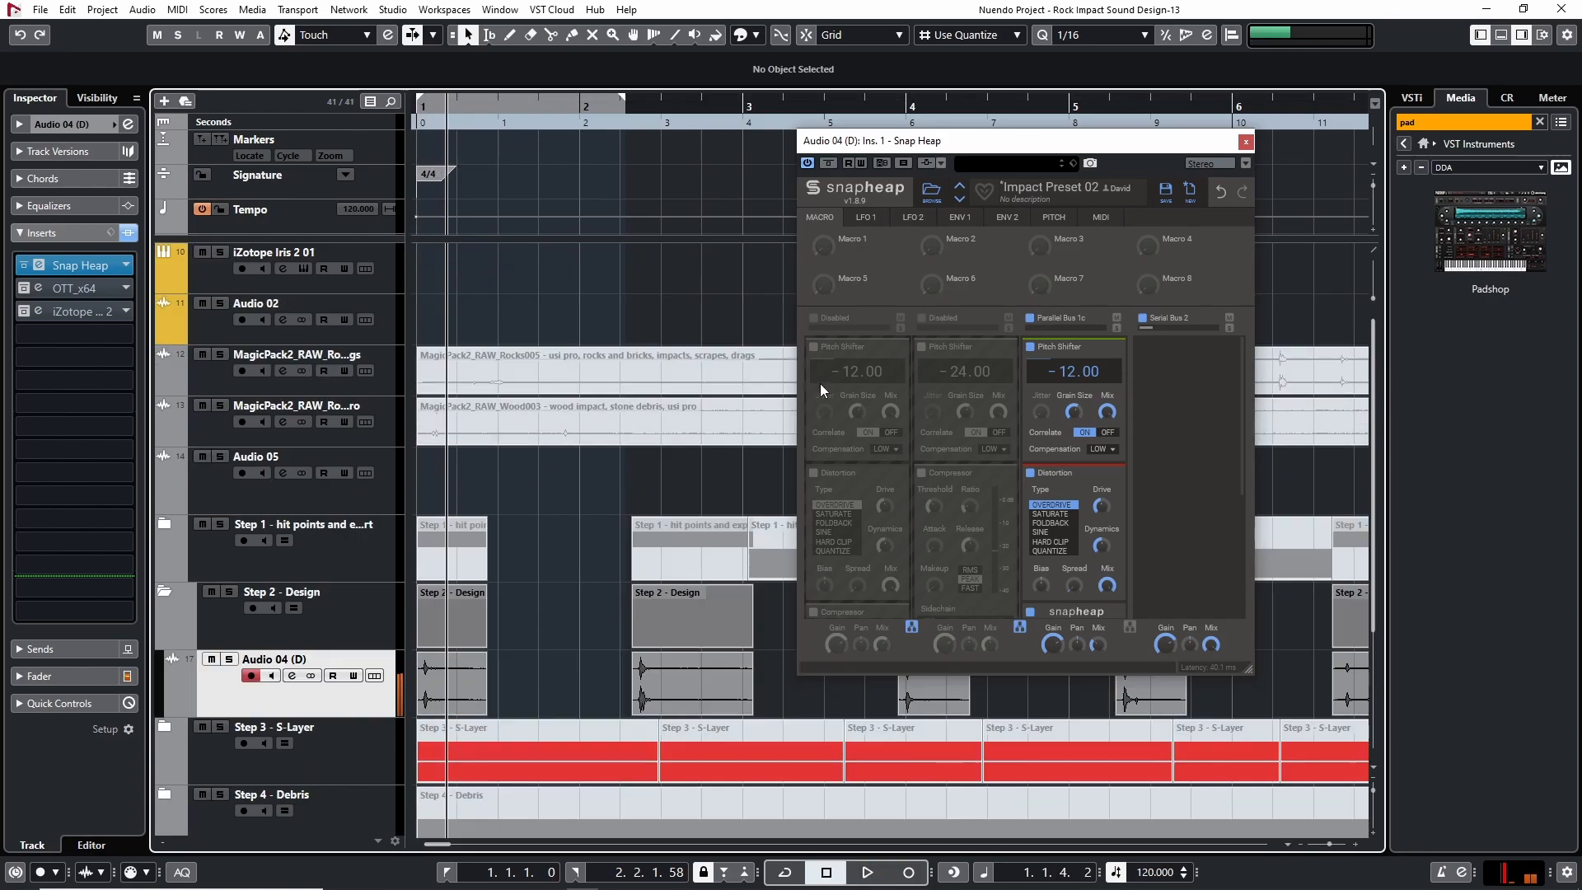
{"action": "left_click", "coordinate": [922, 318]}
{"action": "left_click", "coordinate": [814, 318]}
{"action": "left_click", "coordinate": [479, 110]}
{"action": "key", "text": "space"}
Step: Audition successive processed impacts along the Step 2 - Design layer, jumping from one hit to another
{"action": "left_click", "coordinate": [630, 106]}
{"action": "left_click_drag", "start_coordinate": [631, 107], "coordinate": [631, 110]}
{"action": "key", "text": "n"}
{"action": "key", "text": "n"}
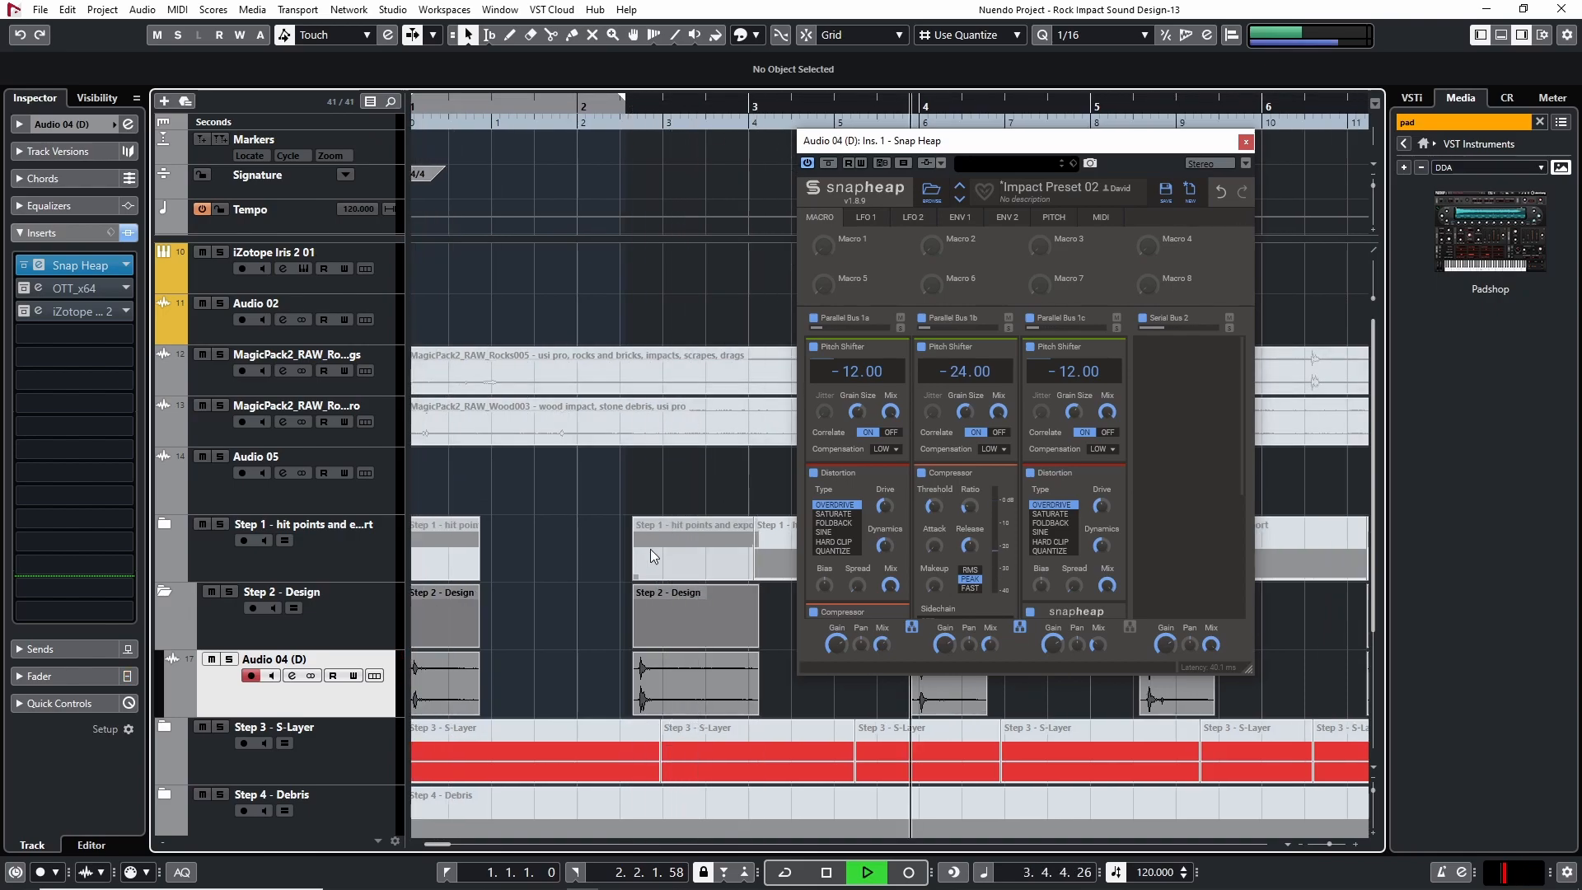
{"action": "scroll", "coordinate": [625, 620], "scroll_direction": "down", "scroll_amount": 2}
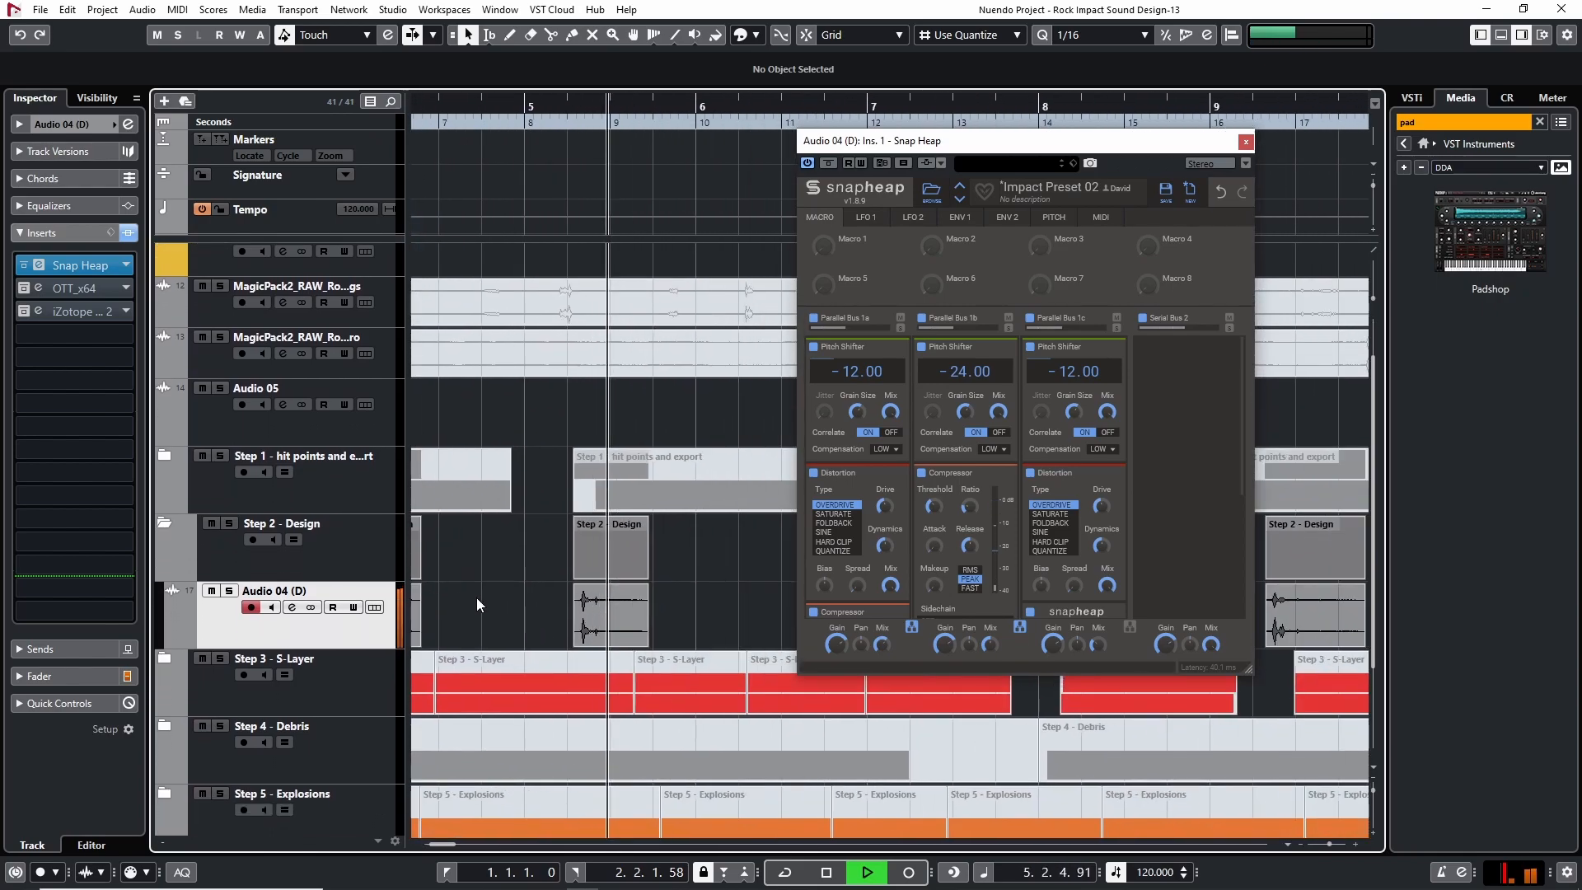
{"action": "left_click_drag", "start_coordinate": [713, 604], "coordinate": [471, 606]}
{"action": "key", "text": "n"}
{"action": "left_click_drag", "start_coordinate": [706, 601], "coordinate": [511, 597]}
{"action": "key", "text": "n"}
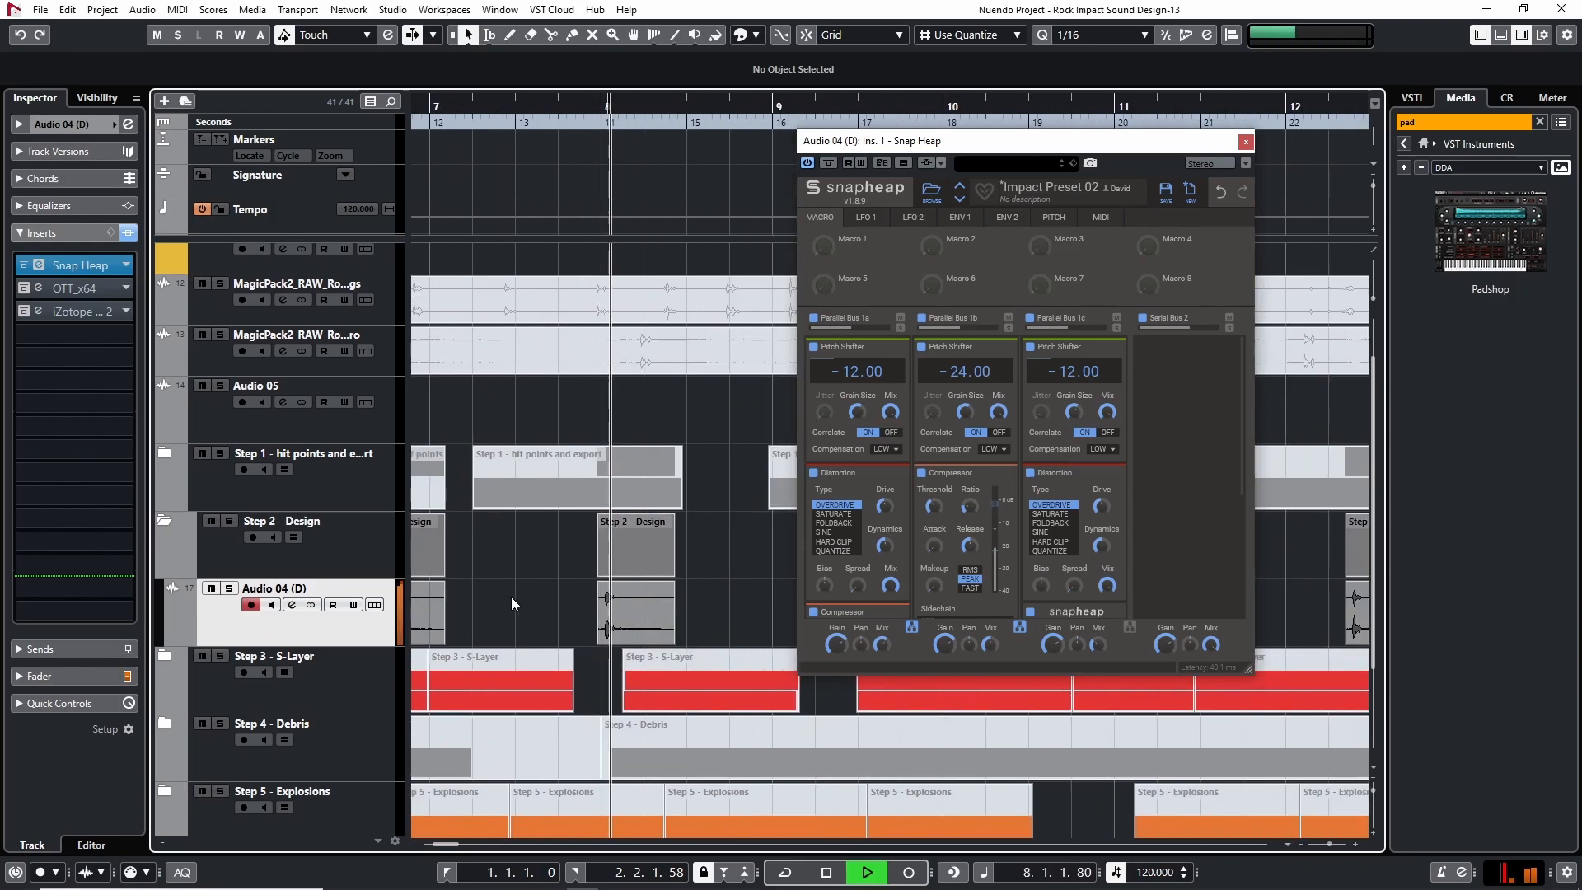
{"action": "key", "text": "n"}
{"action": "left_click_drag", "start_coordinate": [707, 596], "coordinate": [511, 597]}
{"action": "key", "text": "n"}
{"action": "key", "text": "n"}
{"action": "left_click_drag", "start_coordinate": [683, 601], "coordinate": [451, 603]}
{"action": "key", "text": "space"}
Step: Return playback to the project start at the first impact and close the Snap Heap window
{"action": "key", "text": "g"}
{"action": "key", "text": "g"}
{"action": "key", "text": "g"}
{"action": "key", "text": "g"}
{"action": "key", "text": "g"}
{"action": "key", "text": "g"}
{"action": "key", "text": "g"}
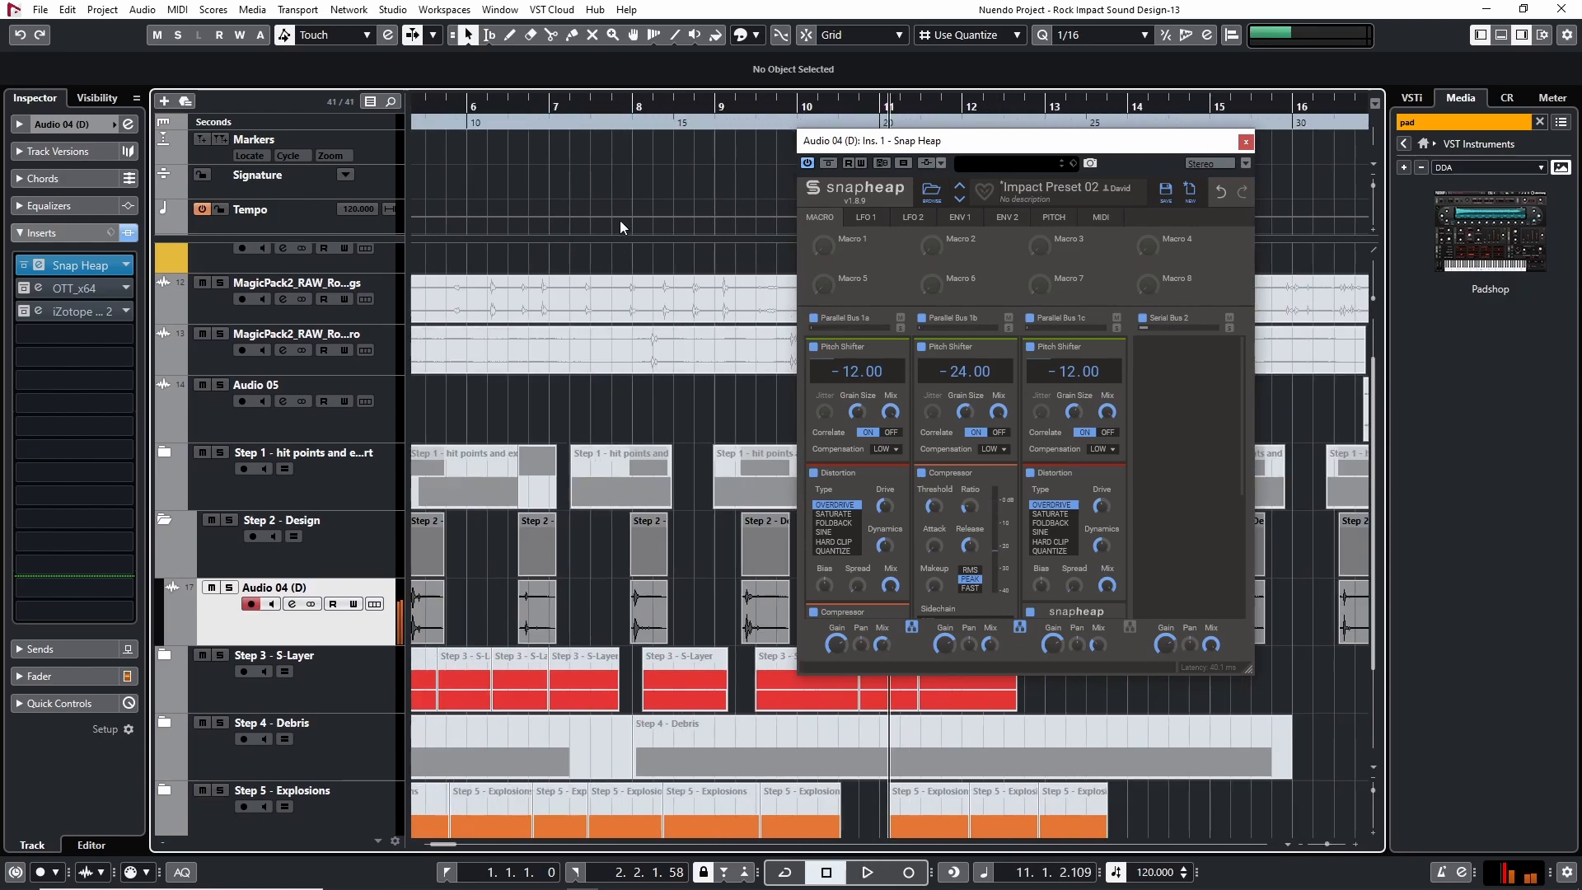
{"action": "key", "text": "g"}
{"action": "left_click_drag", "start_coordinate": [614, 111], "coordinate": [211, 150]}
{"action": "key", "text": "h"}
{"action": "key", "text": "h"}
{"action": "key", "text": "h"}
{"action": "key", "text": "h"}
{"action": "key", "text": "h"}
{"action": "key", "text": "h"}
{"action": "key", "text": "h"}
{"action": "key", "text": "h"}
{"action": "key", "text": "h"}
{"action": "key", "text": "h"}
{"action": "key", "text": "h"}
{"action": "key", "text": "h"}
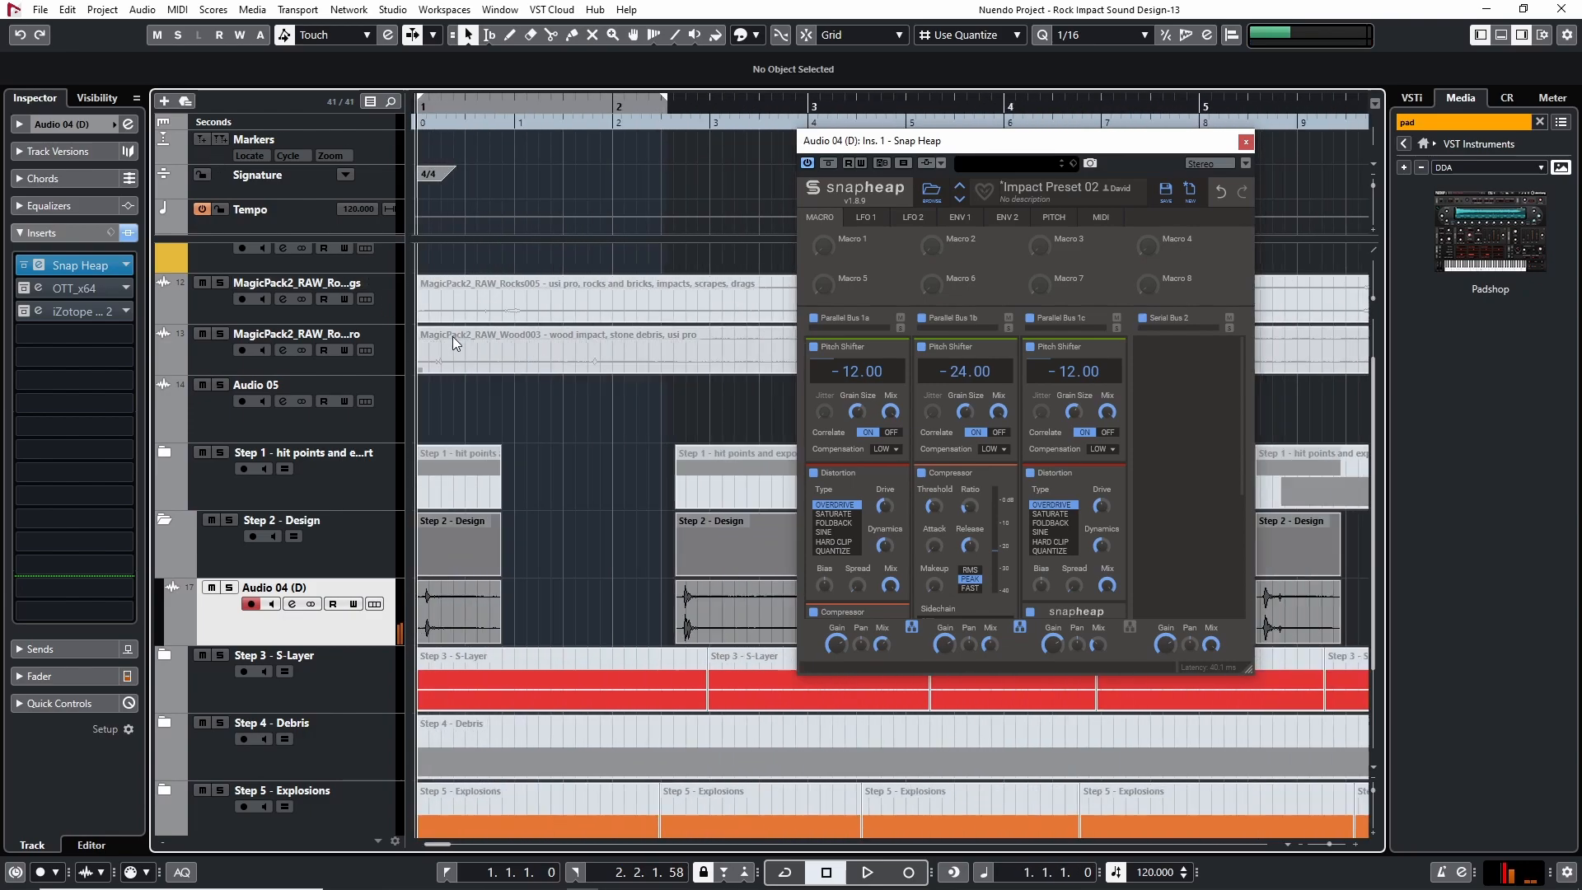
{"action": "key", "text": "h"}
{"action": "key", "text": "h"}
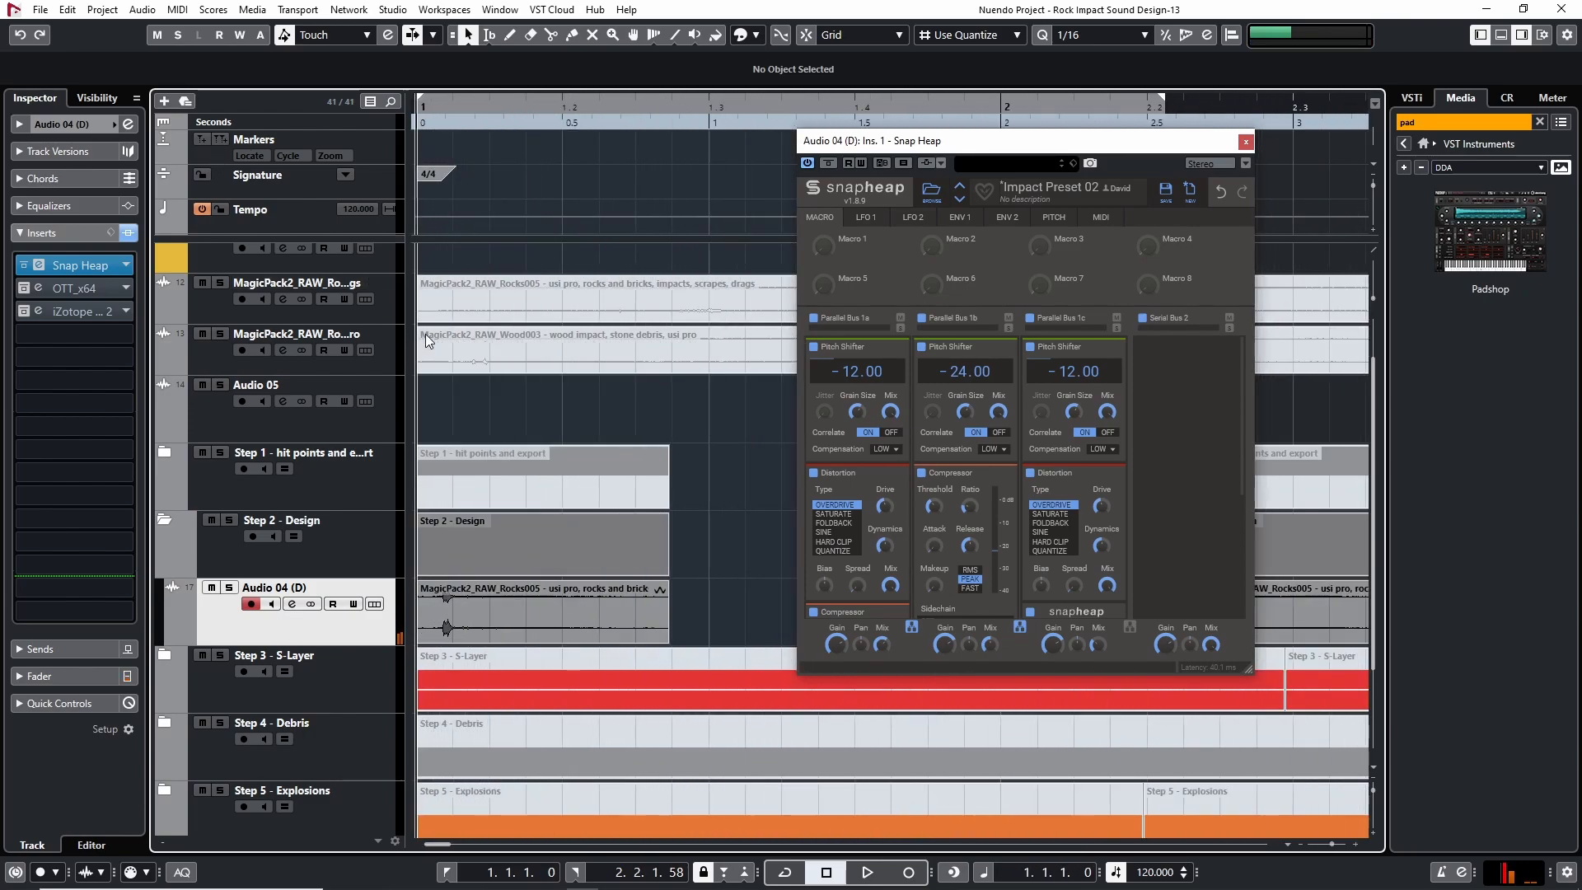
{"action": "left_click", "coordinate": [1247, 143]}
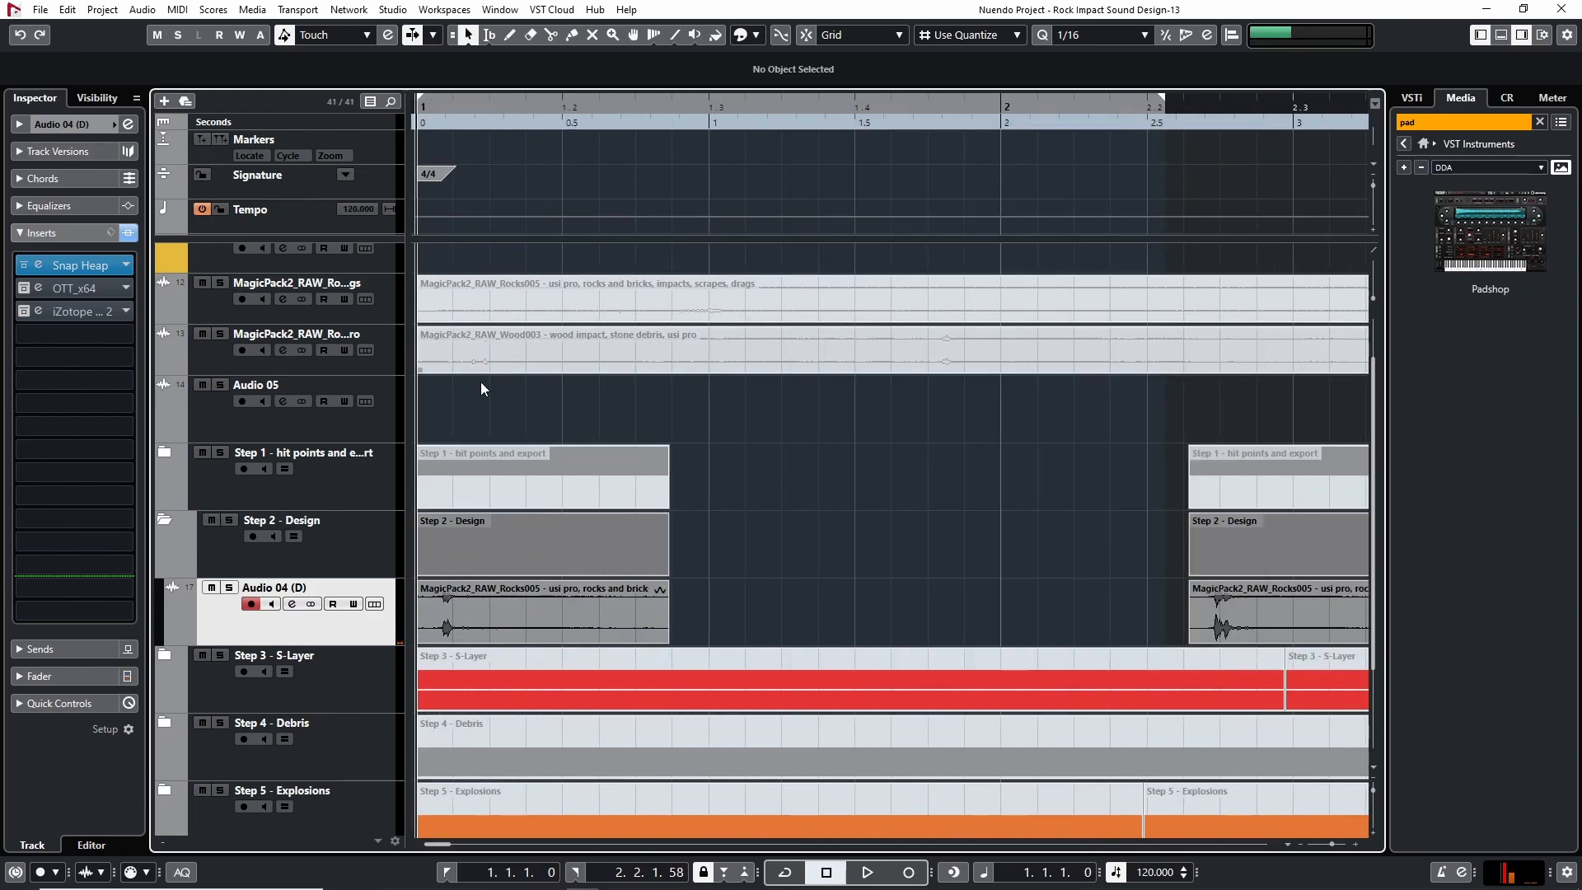
Step: Activate the OTT_x64 insert on Audio 04 (D) and compare the first impact with the compressor active and bypassed
{"action": "left_click", "coordinate": [21, 290]}
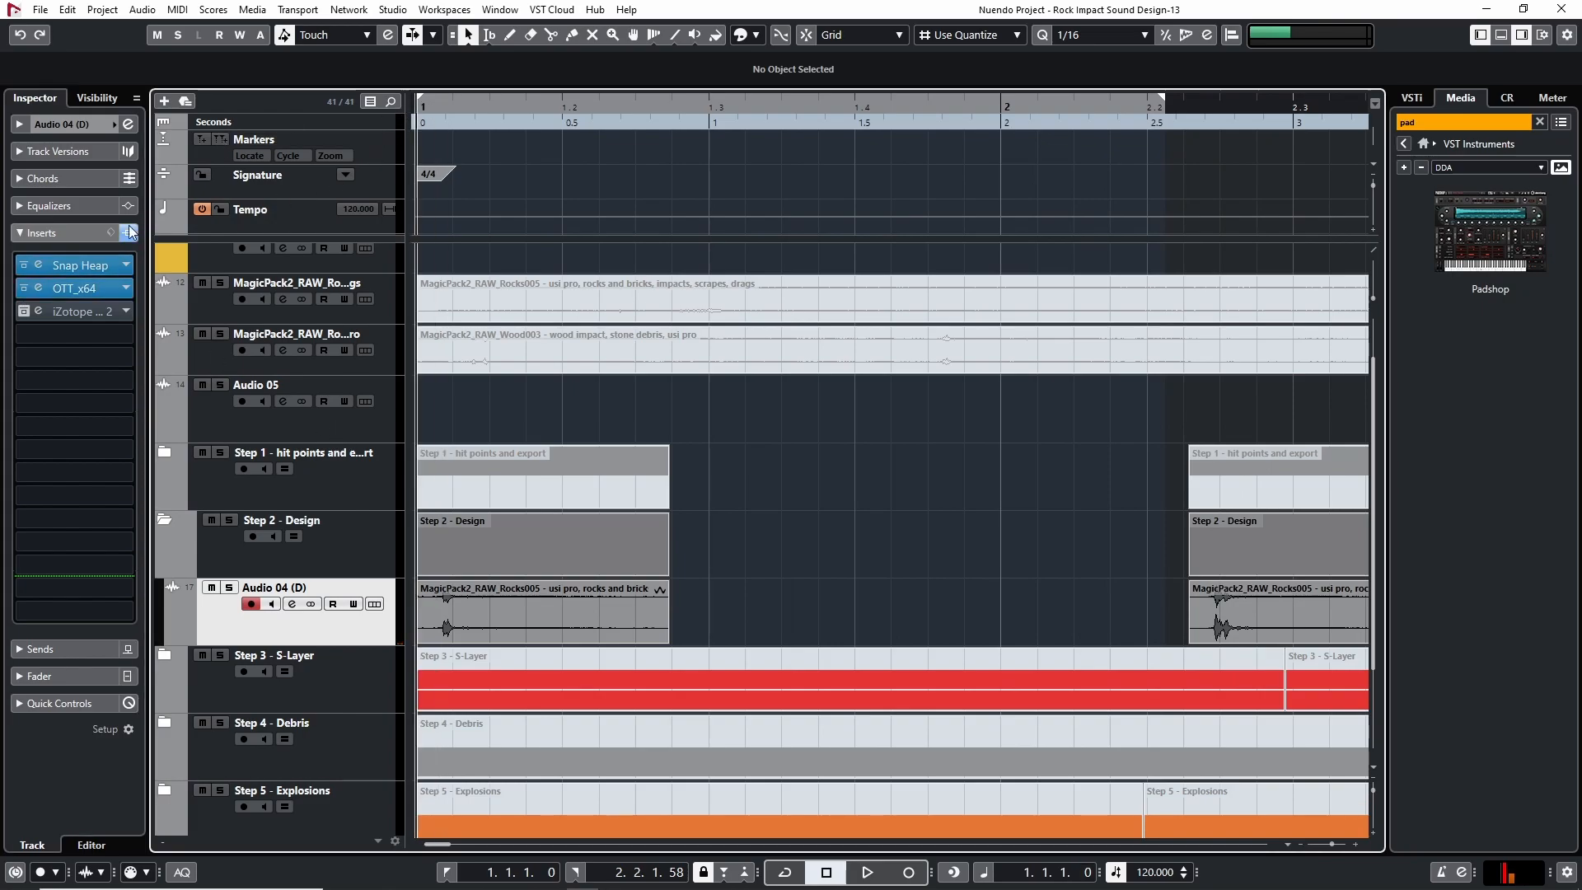
{"action": "left_click", "coordinate": [47, 285]}
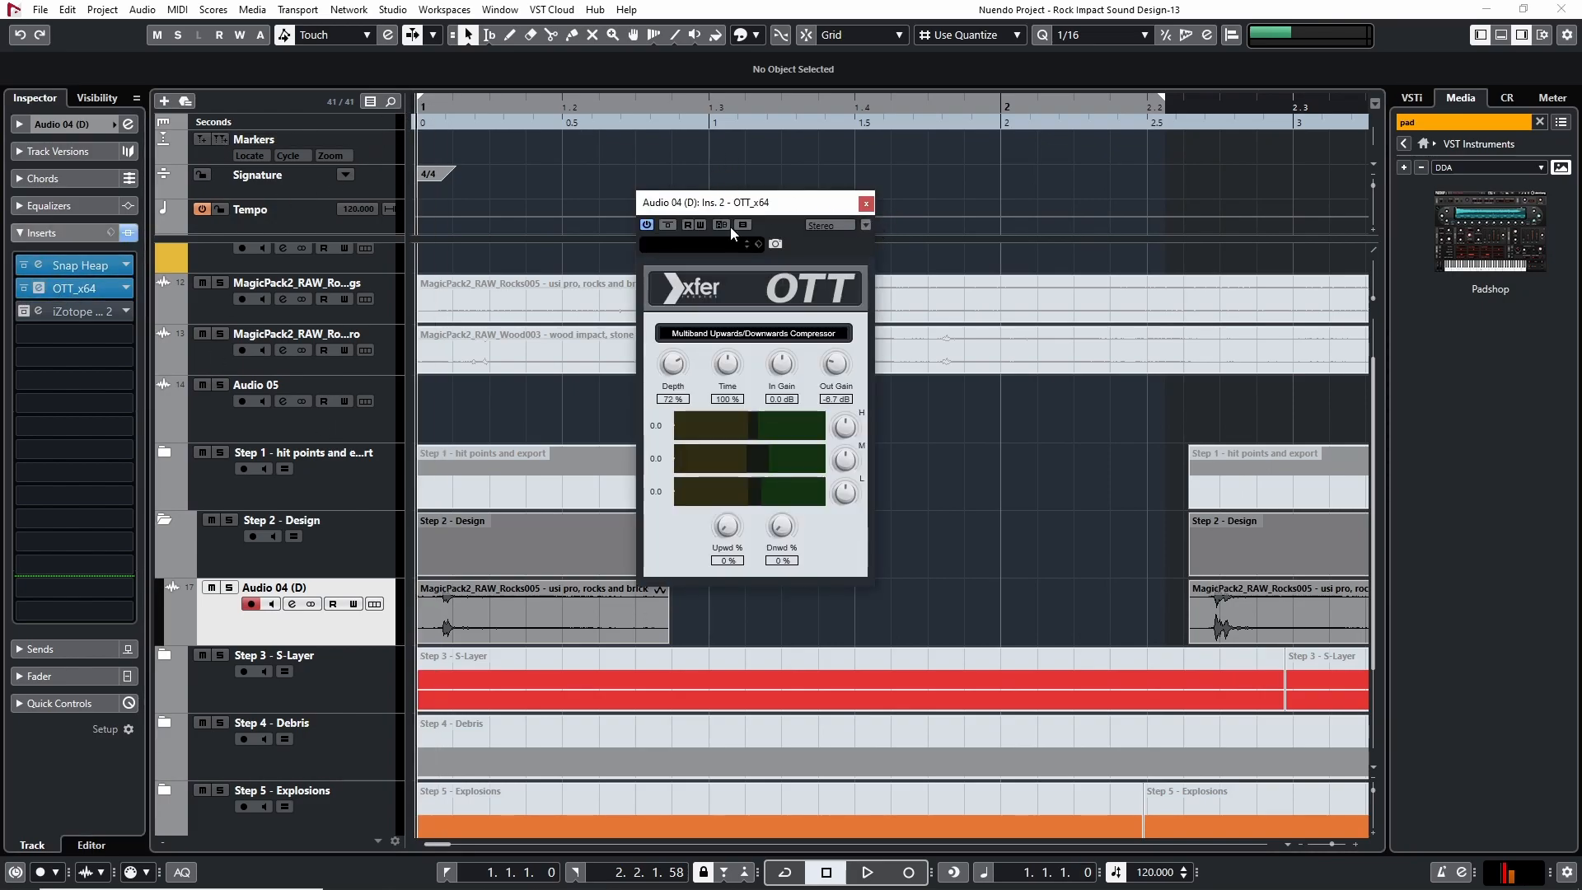
{"action": "key", "text": "space"}
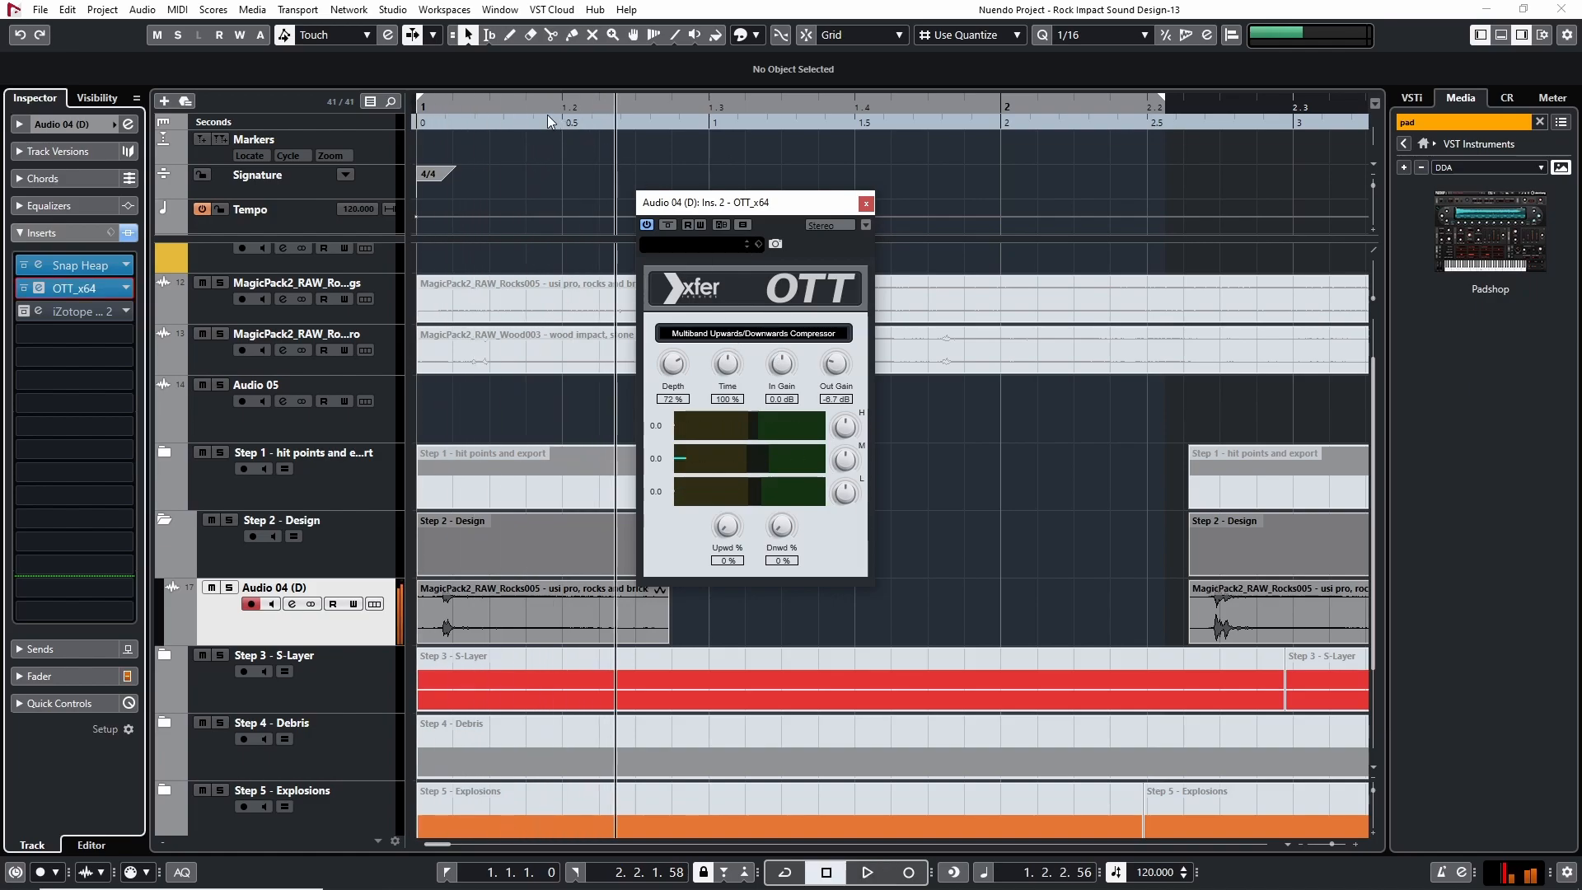
{"action": "key", "text": "space"}
{"action": "left_click", "coordinate": [425, 107]}
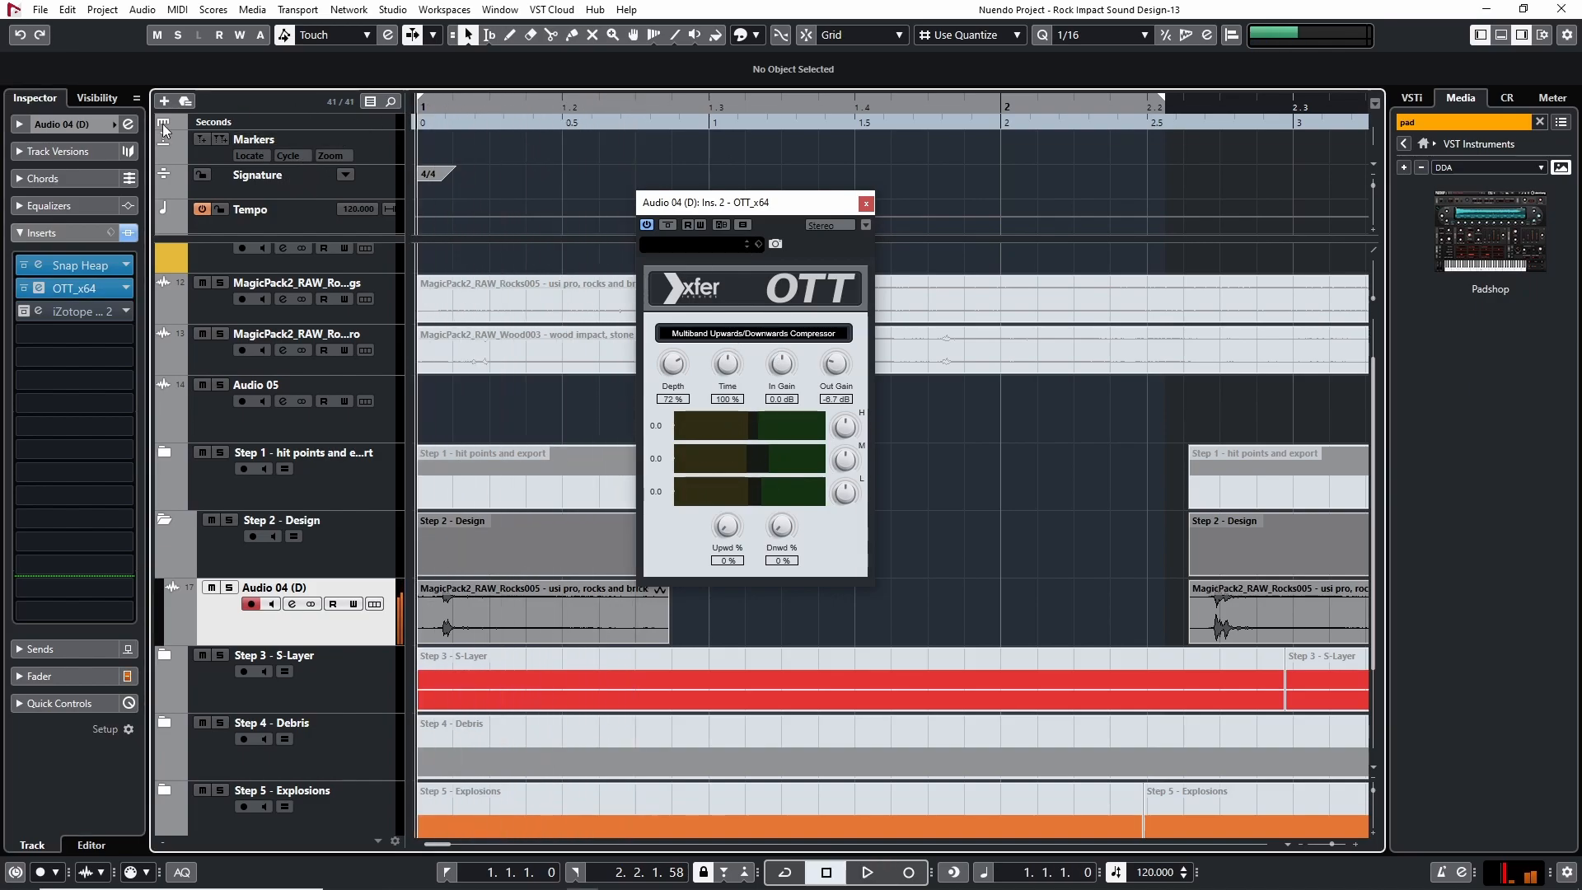
{"action": "key", "text": "space"}
{"action": "left_click", "coordinate": [670, 225]}
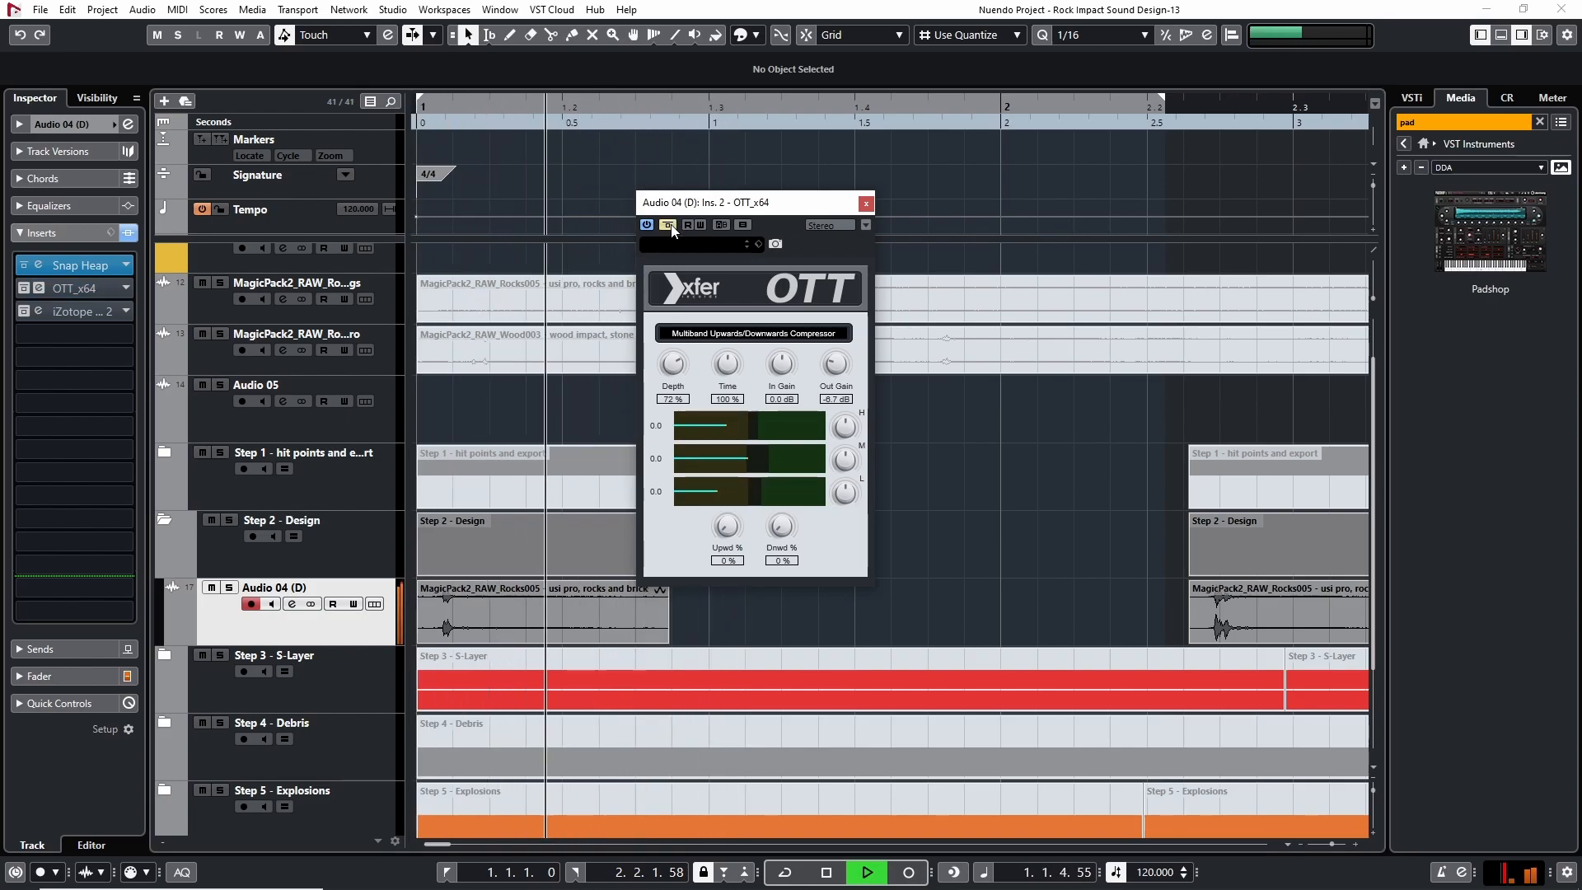
{"action": "left_click", "coordinate": [669, 225]}
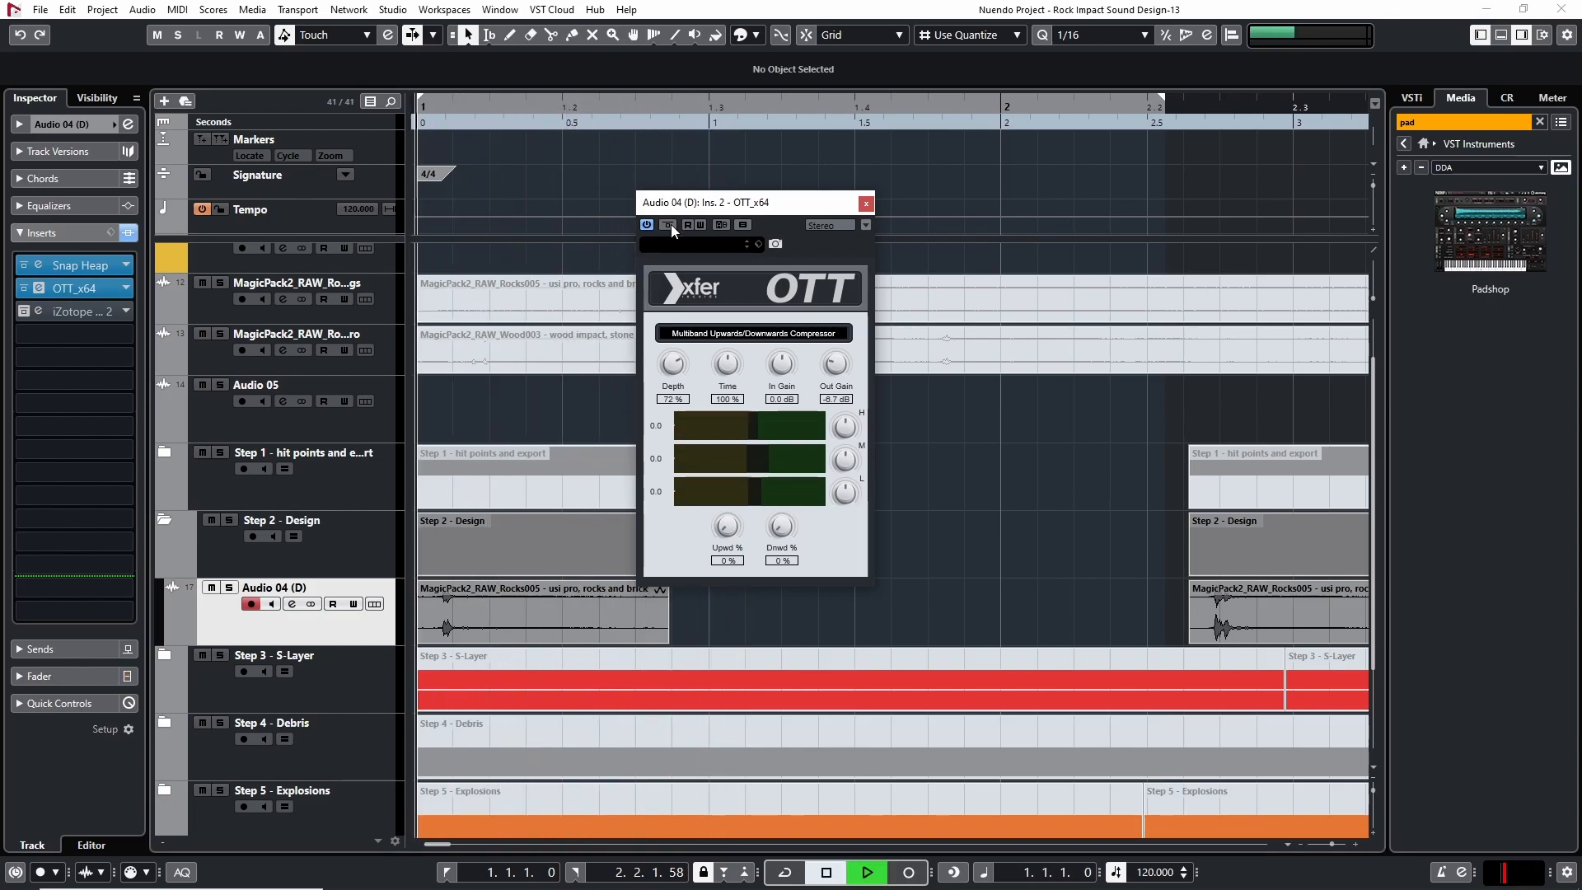
{"action": "key", "text": "space"}
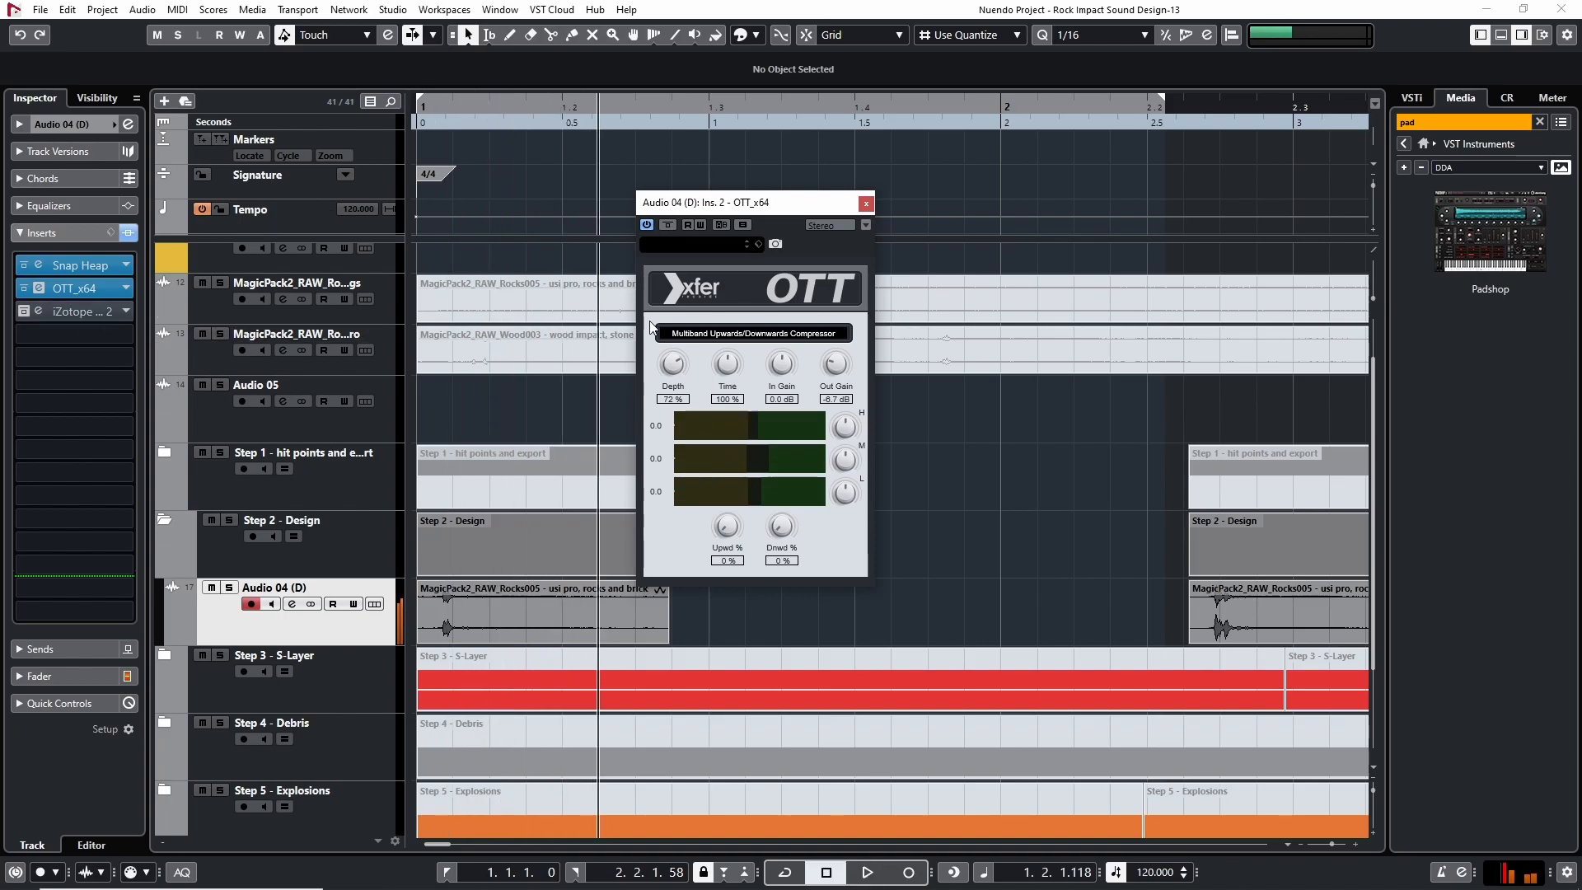
Step: Activate the iZotope Trash 2 insert, play the first impact through it, and close both plug-in windows
{"action": "left_click", "coordinate": [23, 311]}
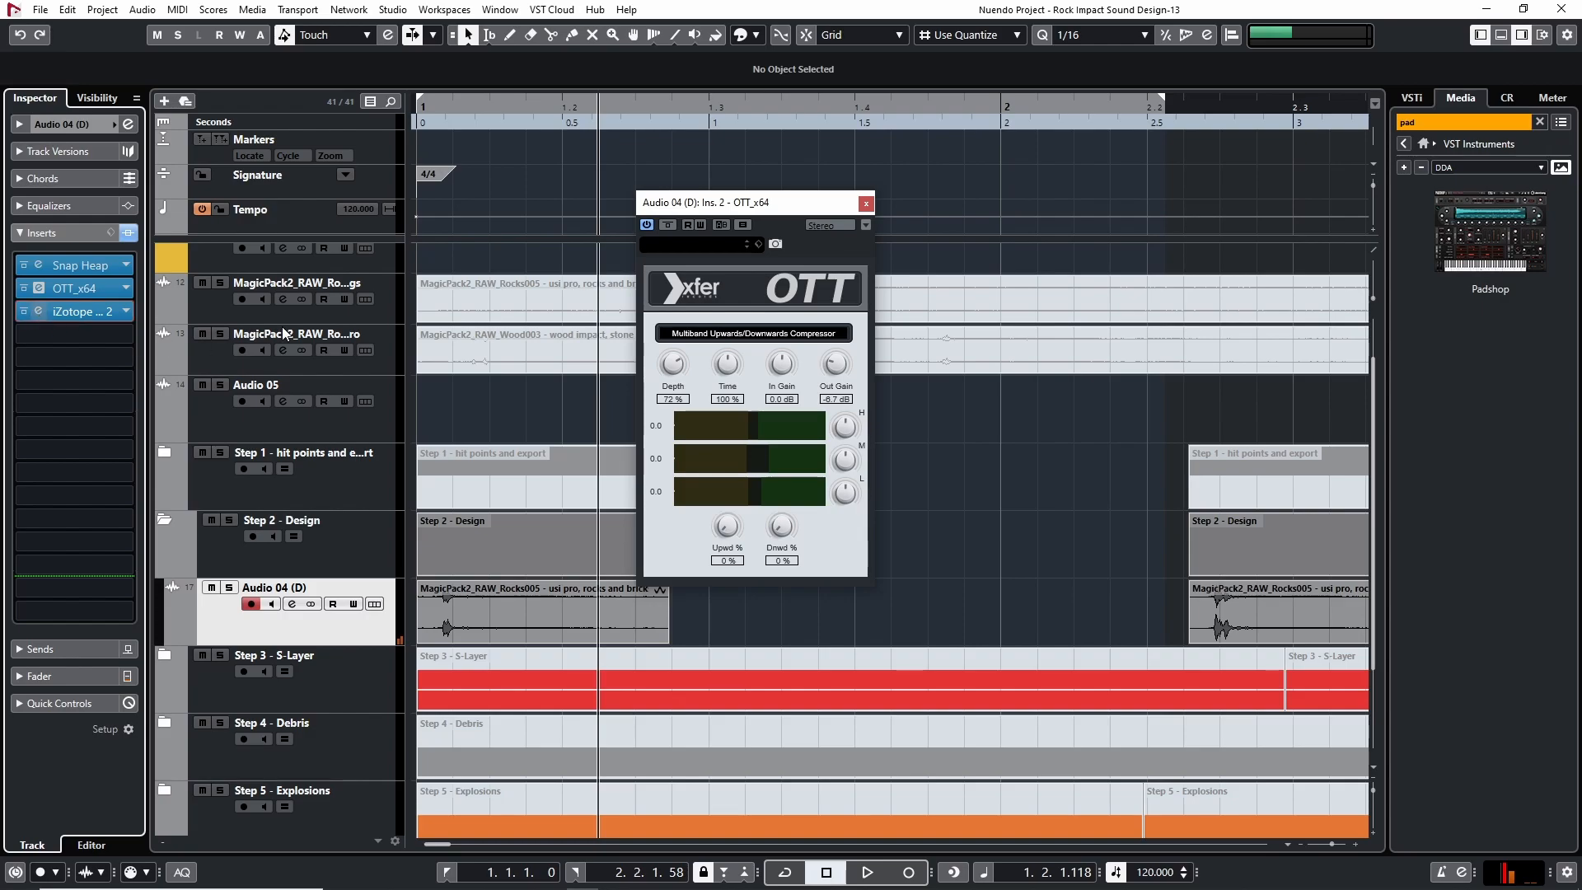
{"action": "left_click_drag", "start_coordinate": [567, 219], "coordinate": [825, 211]}
{"action": "key", "text": "space"}
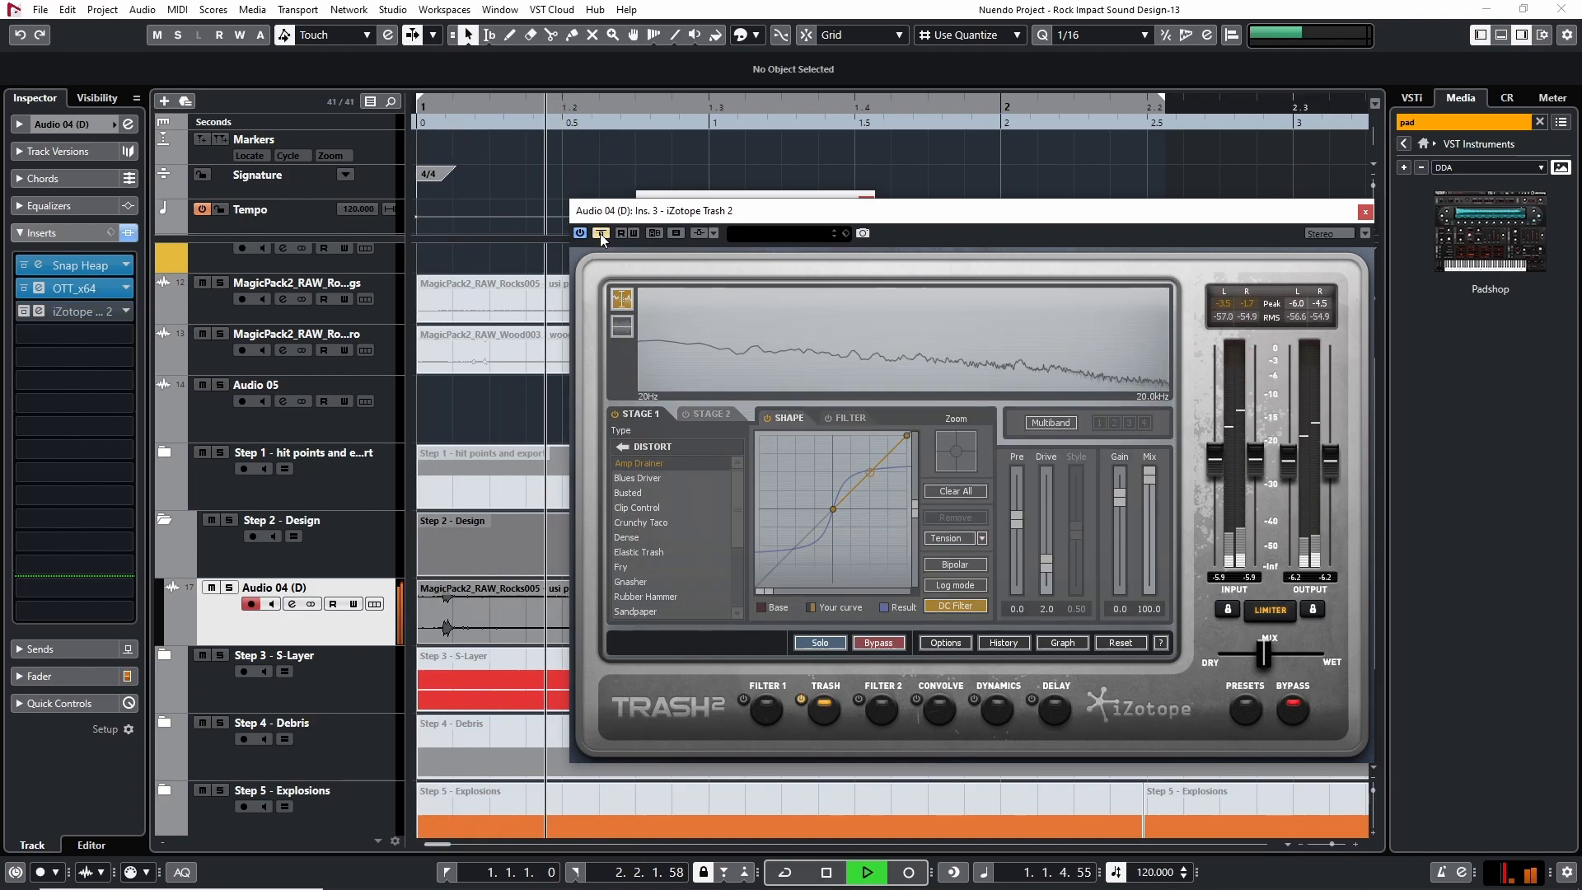
{"action": "key", "text": "space"}
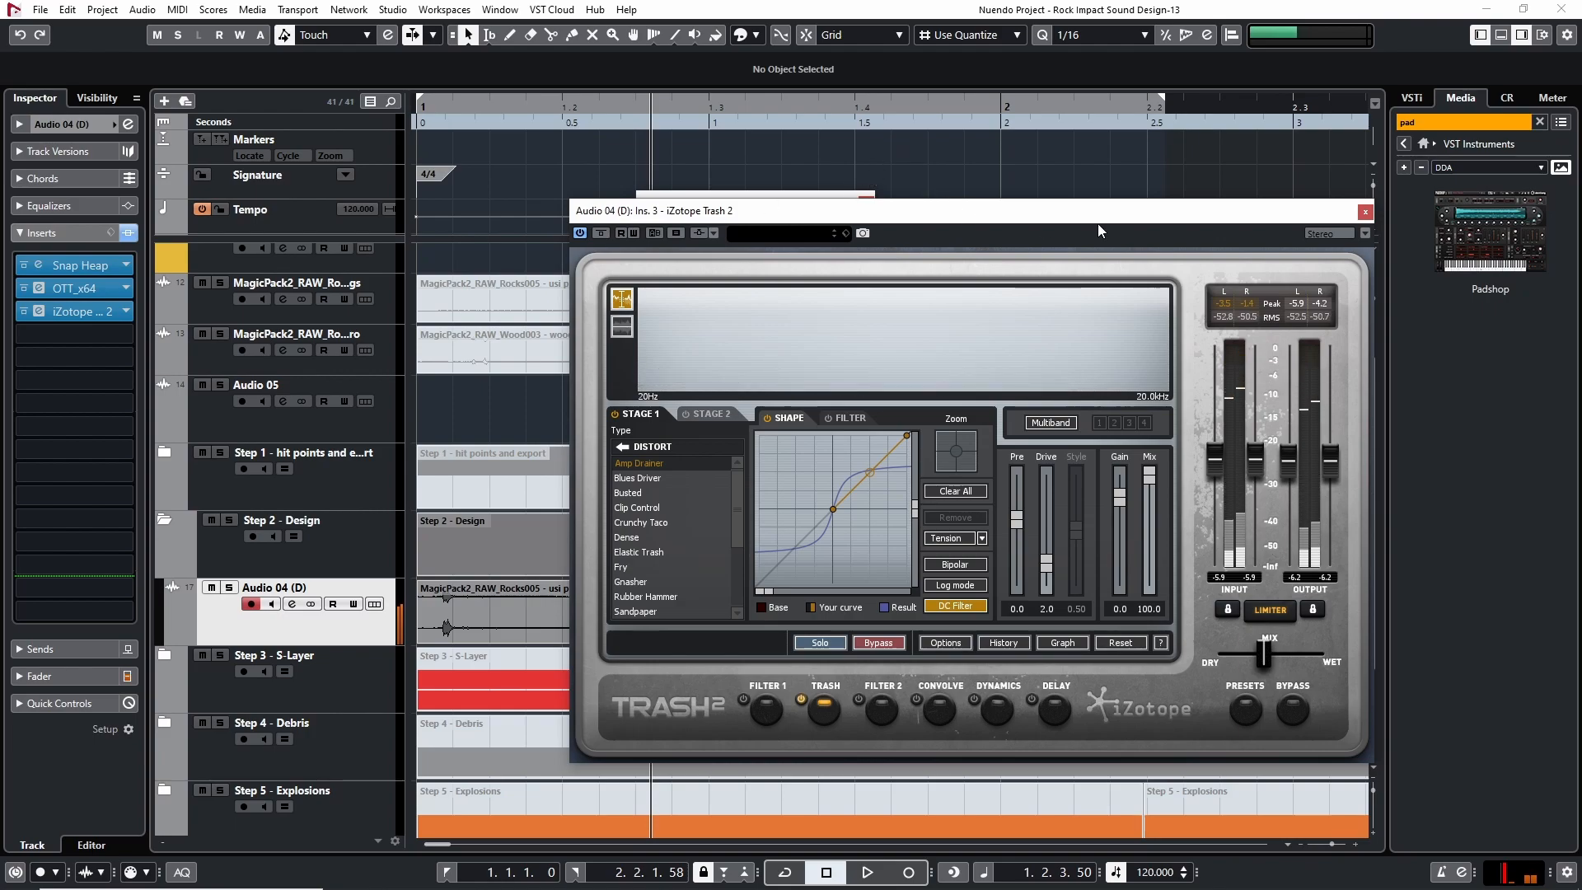
{"action": "left_click", "coordinate": [1364, 212]}
{"action": "left_click", "coordinate": [866, 203]}
Step: Examine how the Step 1 and Step 2 - Design clips are arranged across the whole timeline
{"action": "key", "text": "g"}
{"action": "key", "text": "g"}
{"action": "key", "text": "g"}
{"action": "key", "text": "g"}
{"action": "key", "text": "g"}
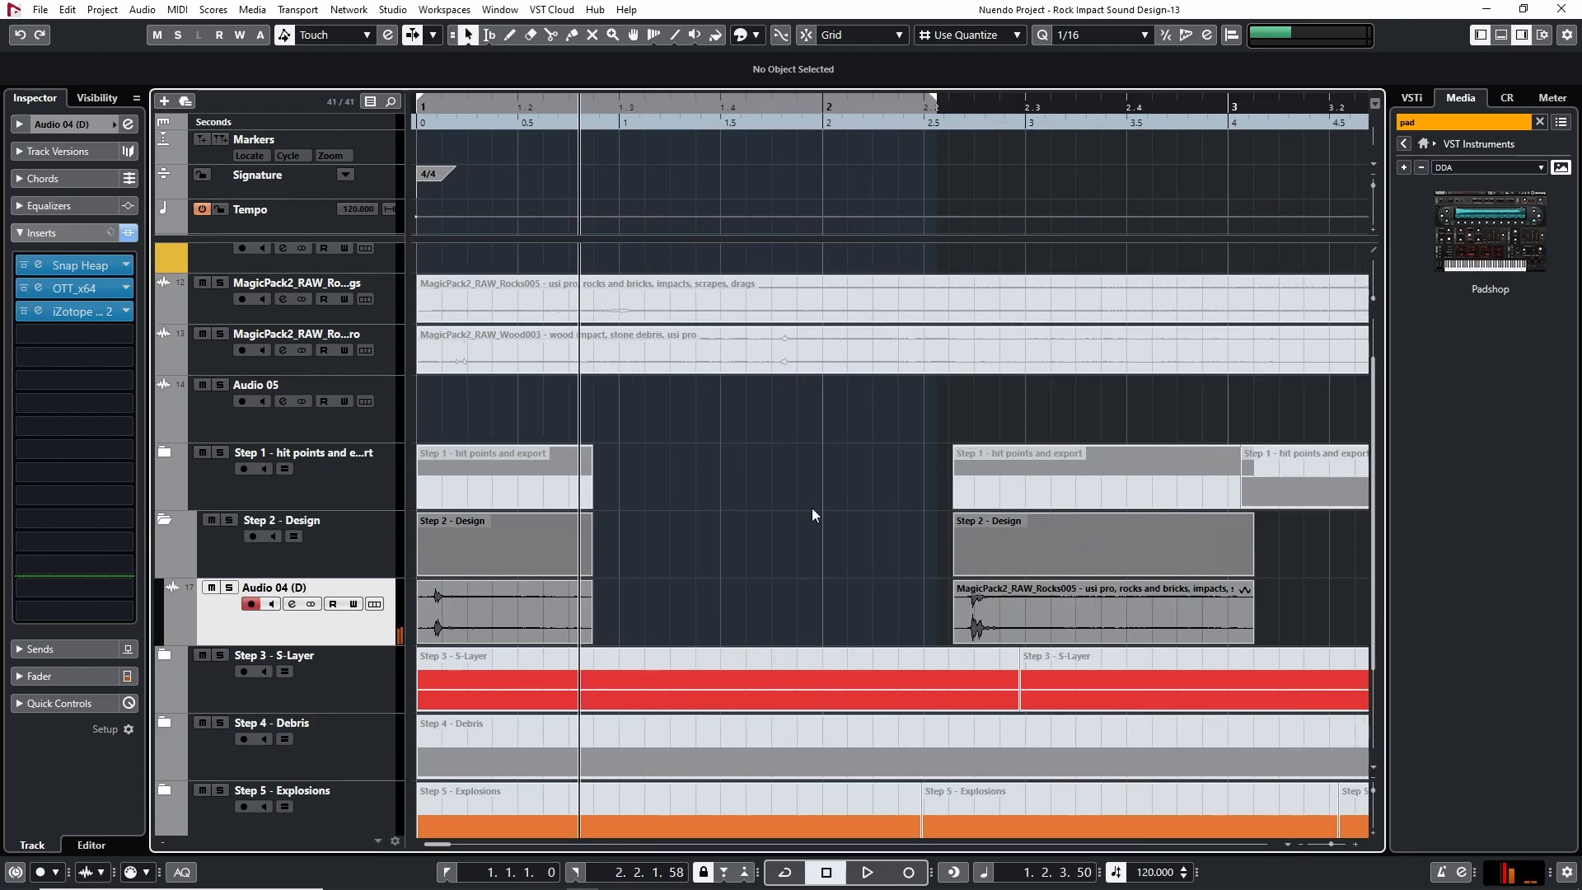
{"action": "key", "text": "g"}
{"action": "key", "text": "g"}
{"action": "key", "text": "g"}
{"action": "key", "text": "g"}
{"action": "key", "text": "g"}
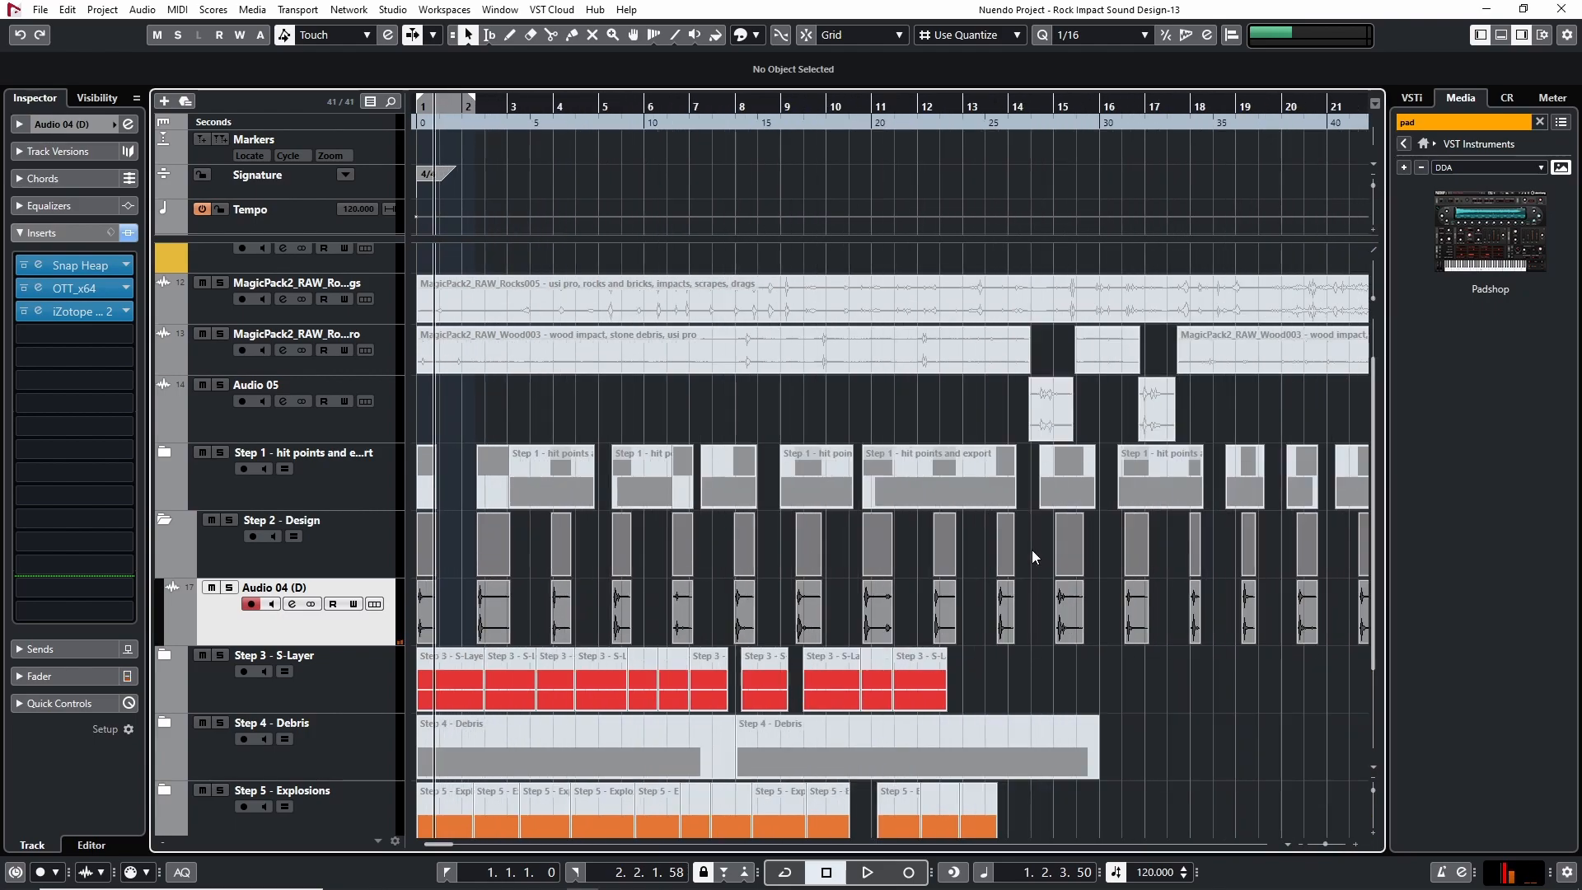
{"action": "scroll", "coordinate": [824, 519], "scroll_direction": "up", "scroll_amount": 3}
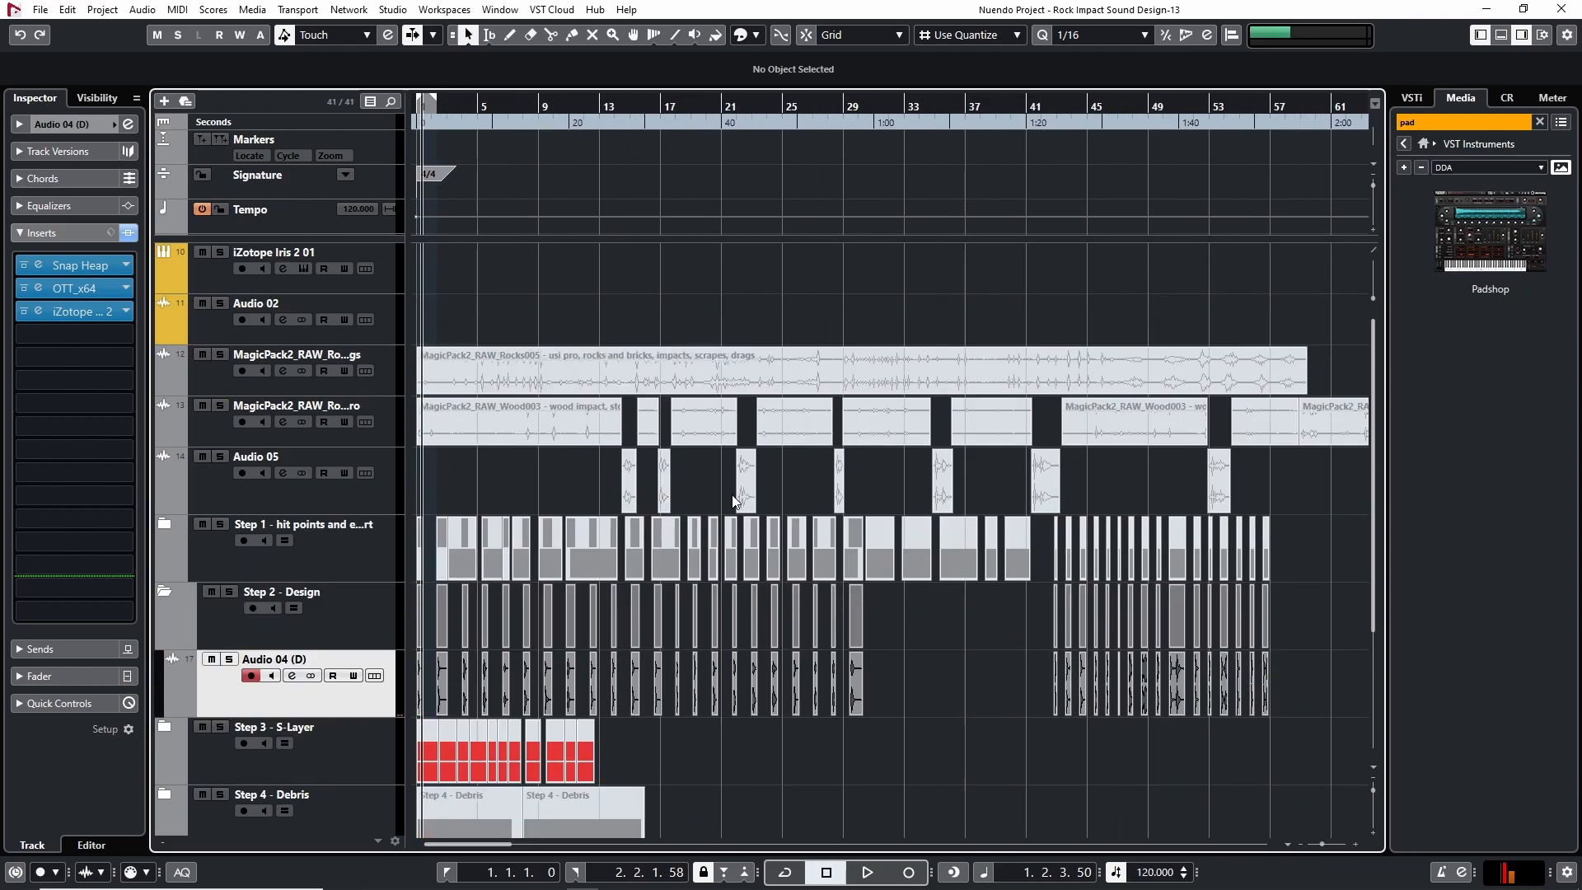
{"action": "scroll", "coordinate": [692, 507], "scroll_direction": "down", "scroll_amount": 5}
{"action": "key", "text": "h"}
{"action": "key", "text": "h"}
{"action": "key", "text": "h"}
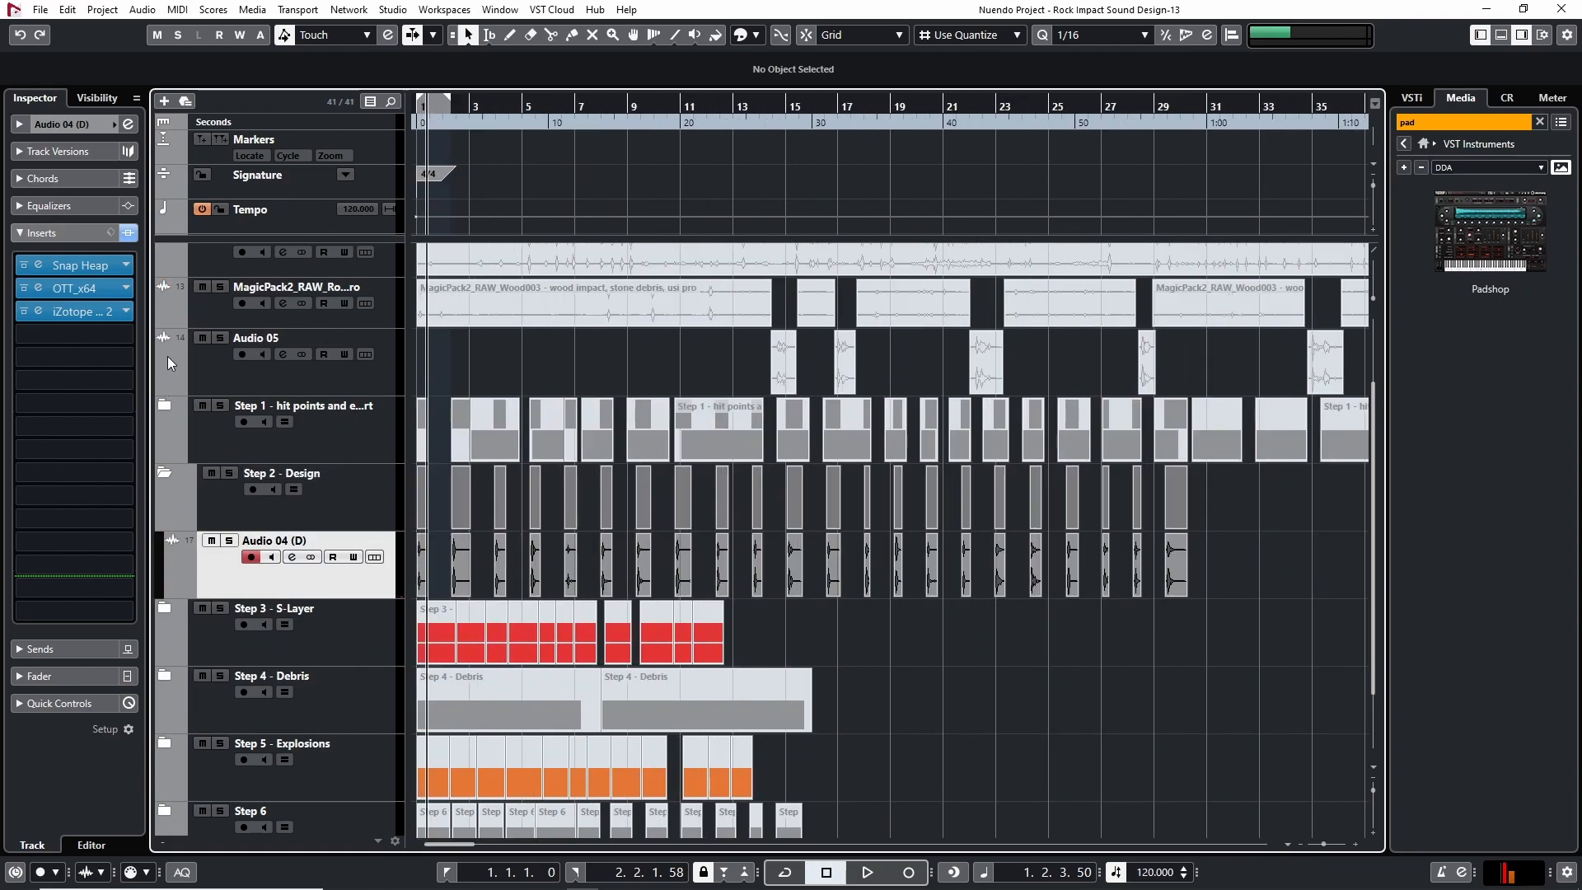
Step: Expand the Step 1 hit points folder to review its source tracks and collapse it again
{"action": "left_click", "coordinate": [165, 406]}
{"action": "key", "text": "h"}
{"action": "key", "text": "h"}
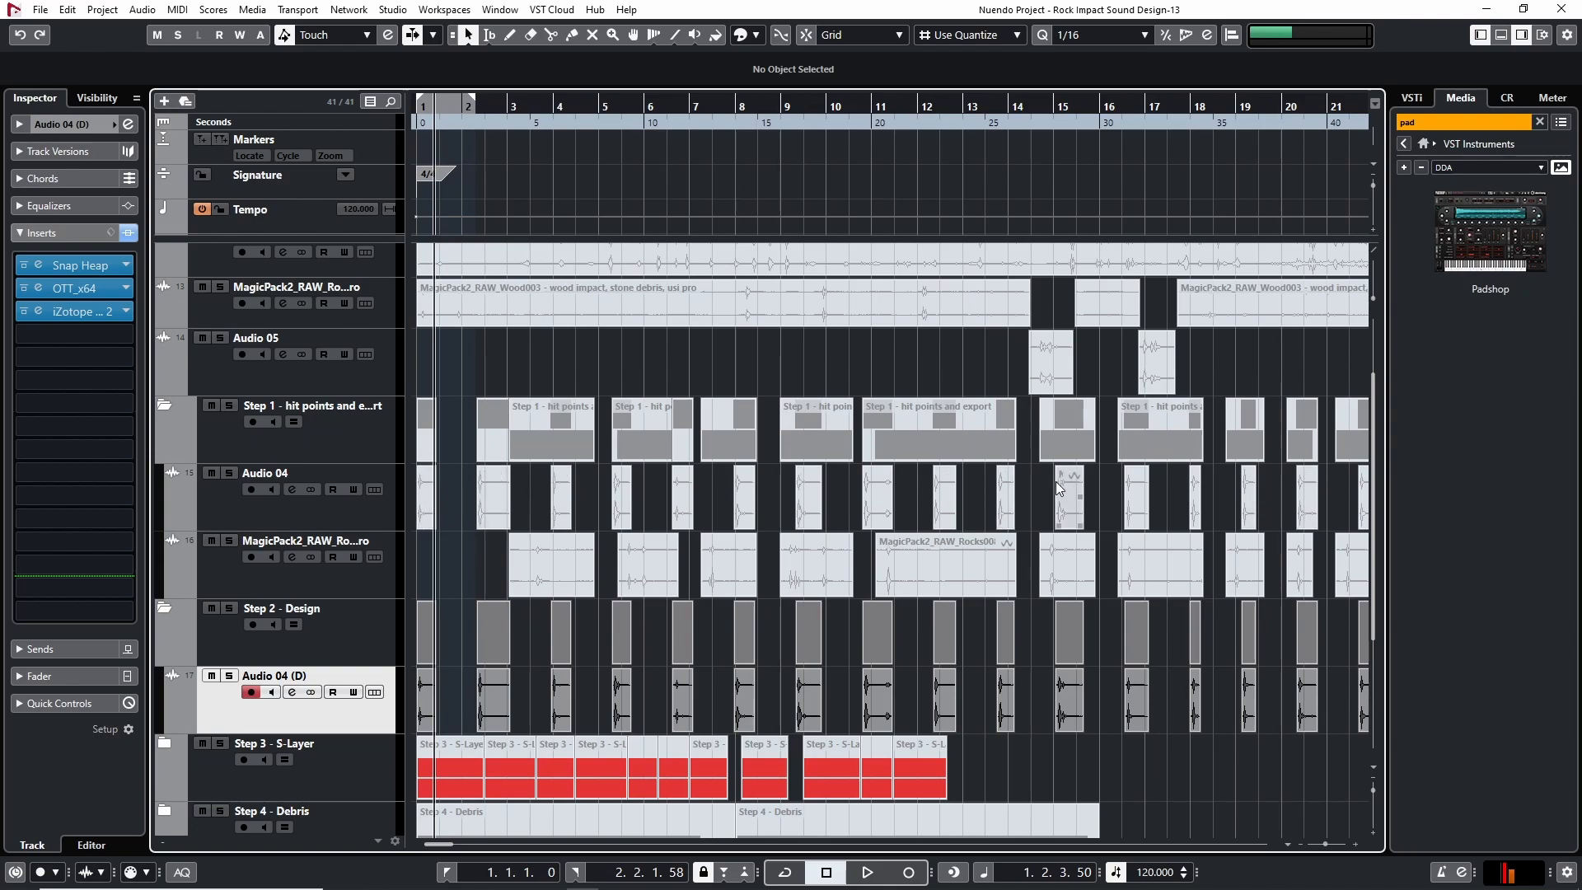
{"action": "left_click", "coordinate": [164, 404]}
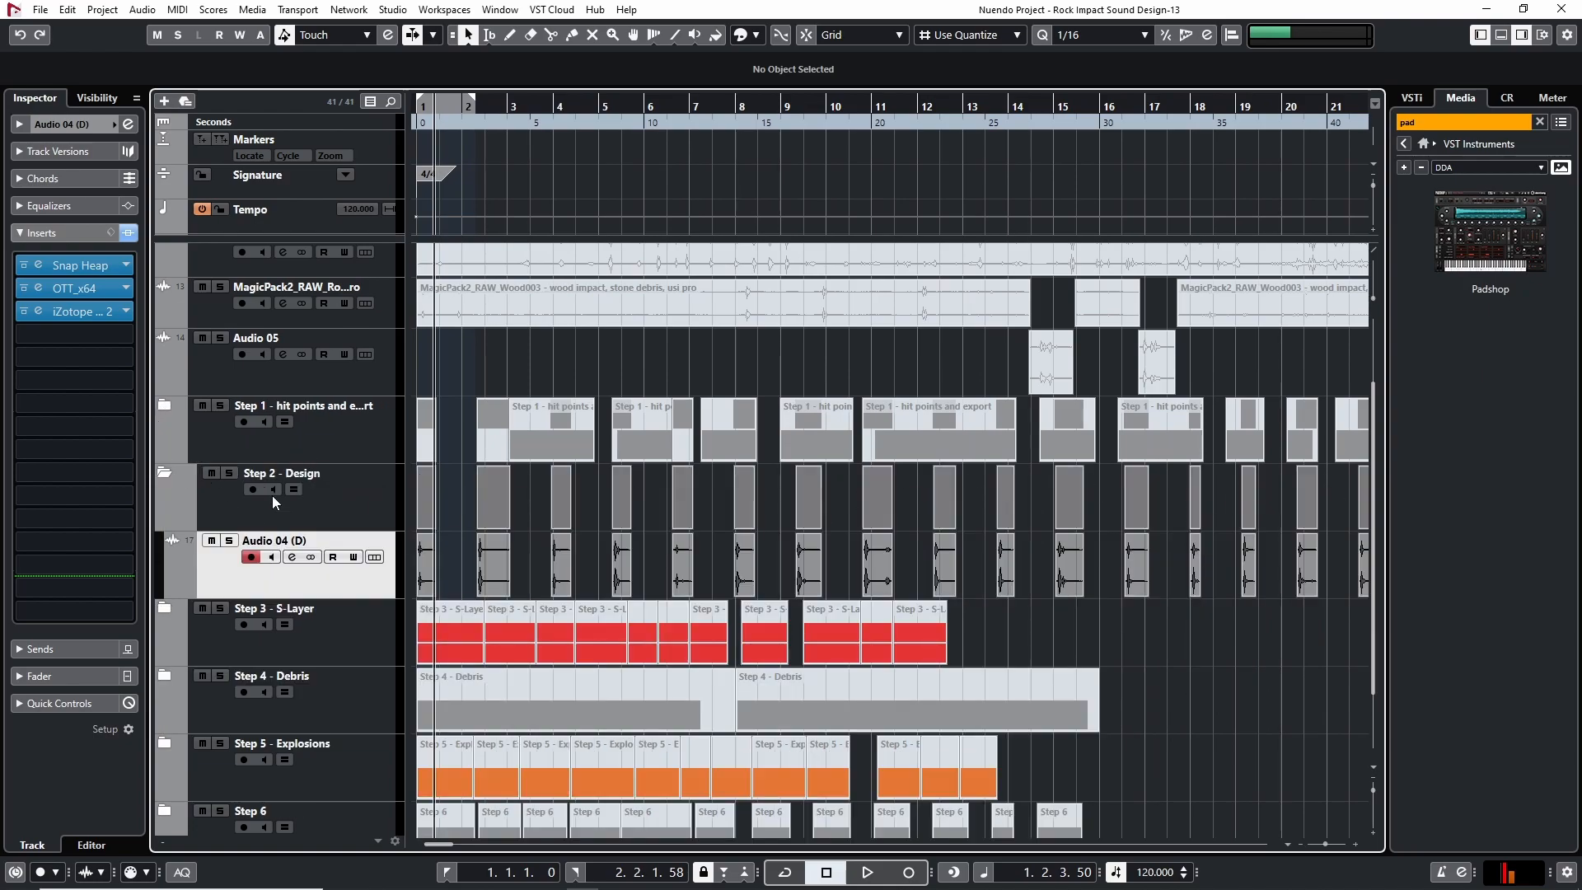
Step: Play the second group of Step 2 - Design impacts from about bar 44
{"action": "key", "text": "g"}
{"action": "key", "text": "g"}
{"action": "key", "text": "g"}
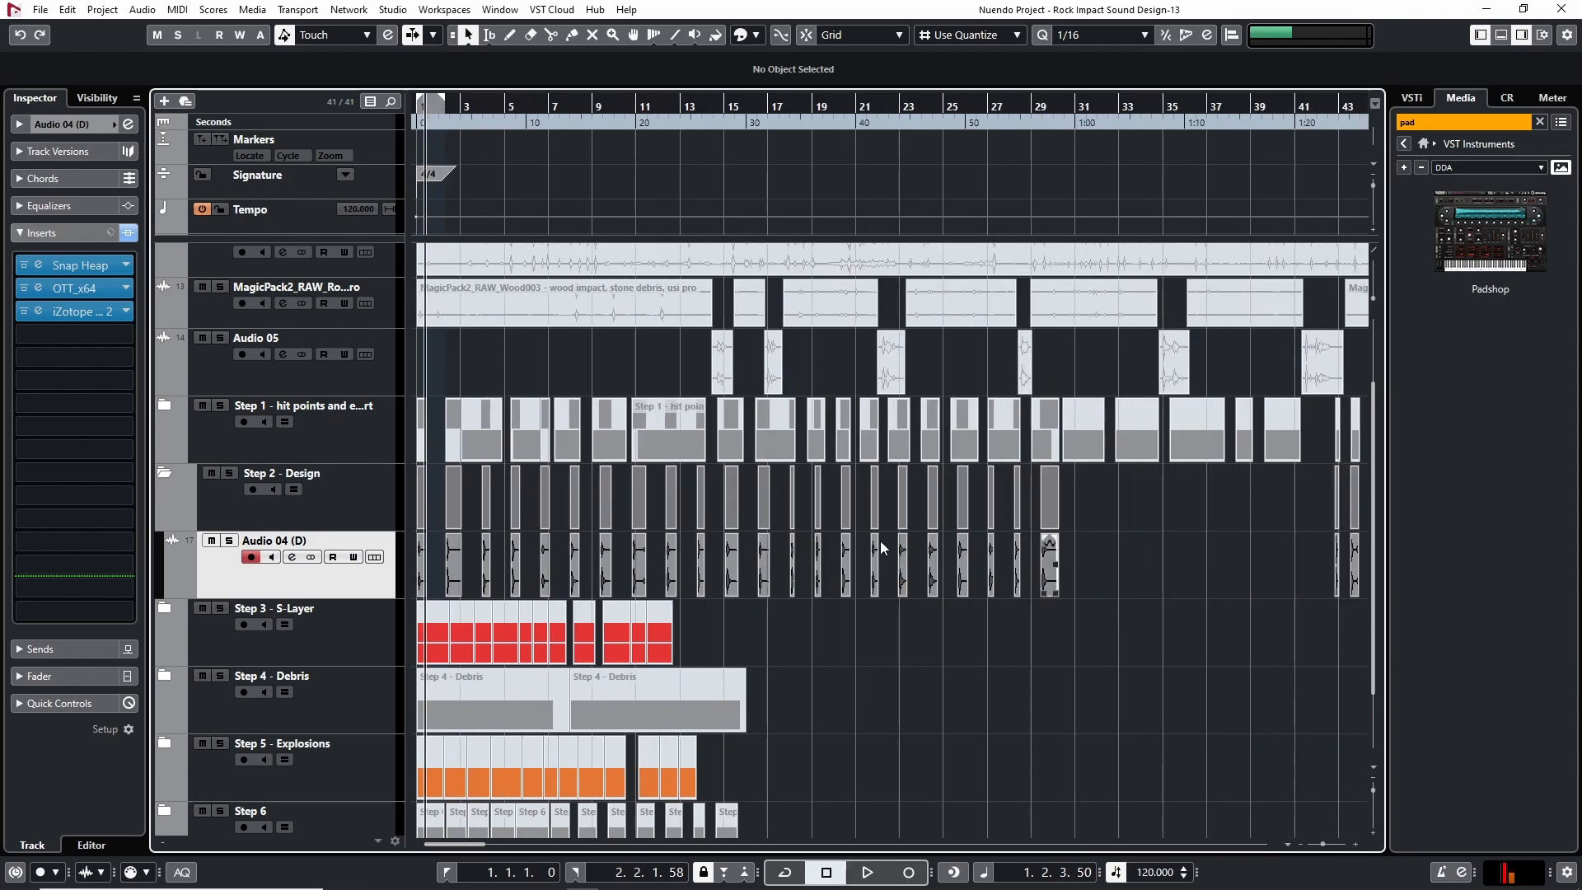
{"action": "key", "text": "g"}
{"action": "key", "text": "g"}
{"action": "key", "text": "g"}
{"action": "left_click", "coordinate": [846, 108]}
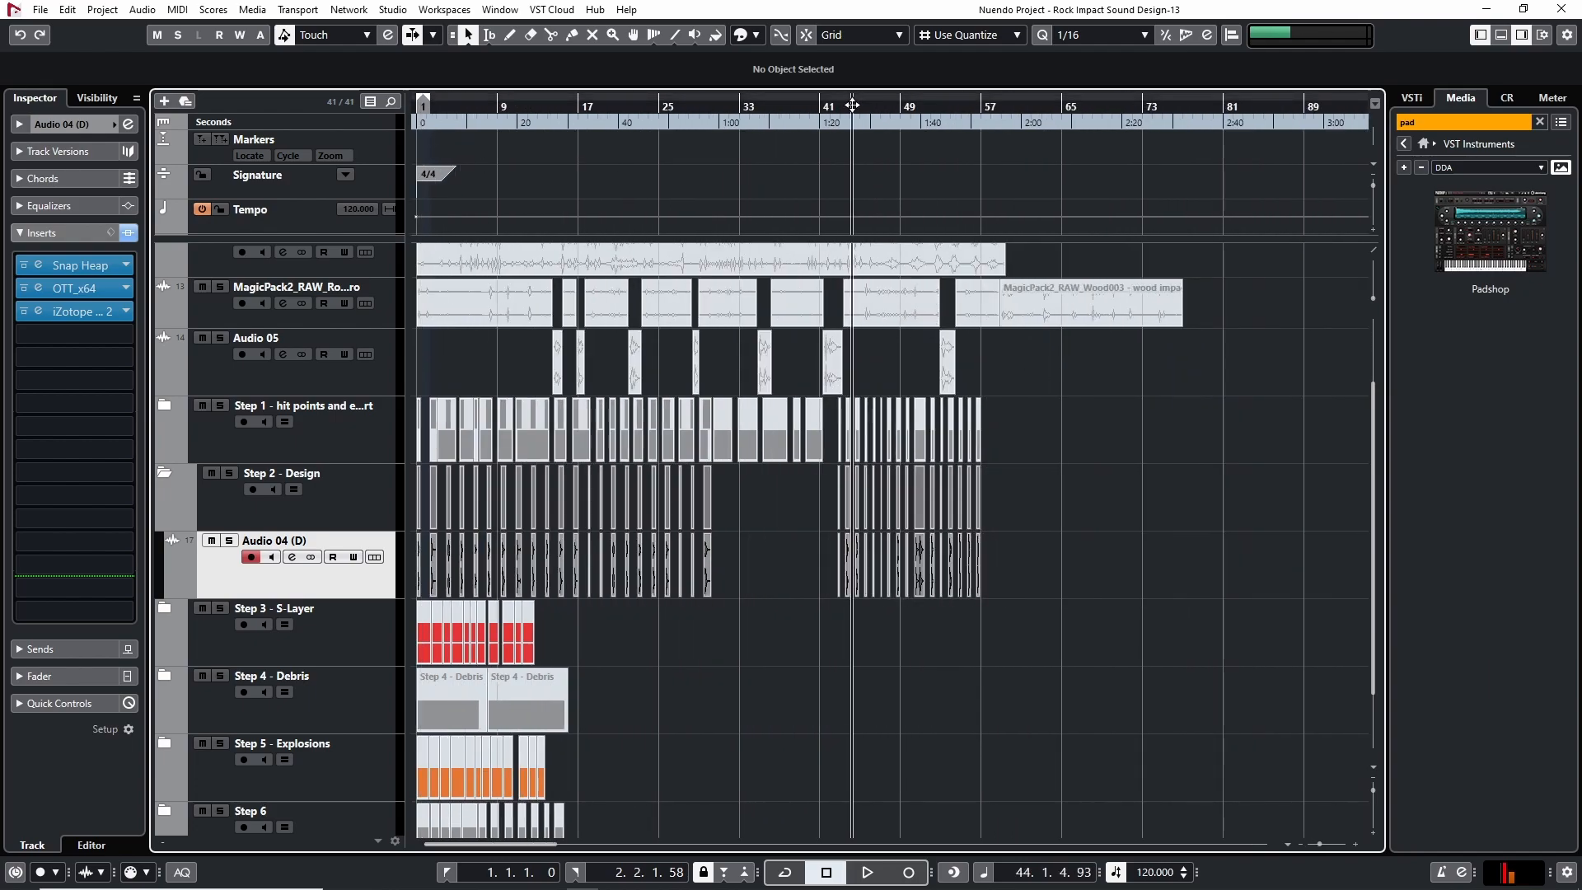
{"action": "key", "text": "space"}
{"action": "key", "text": "h"}
{"action": "left_click_drag", "start_coordinate": [709, 105], "coordinate": [951, 210]}
{"action": "left_click_drag", "start_coordinate": [978, 101], "coordinate": [1084, 611]}
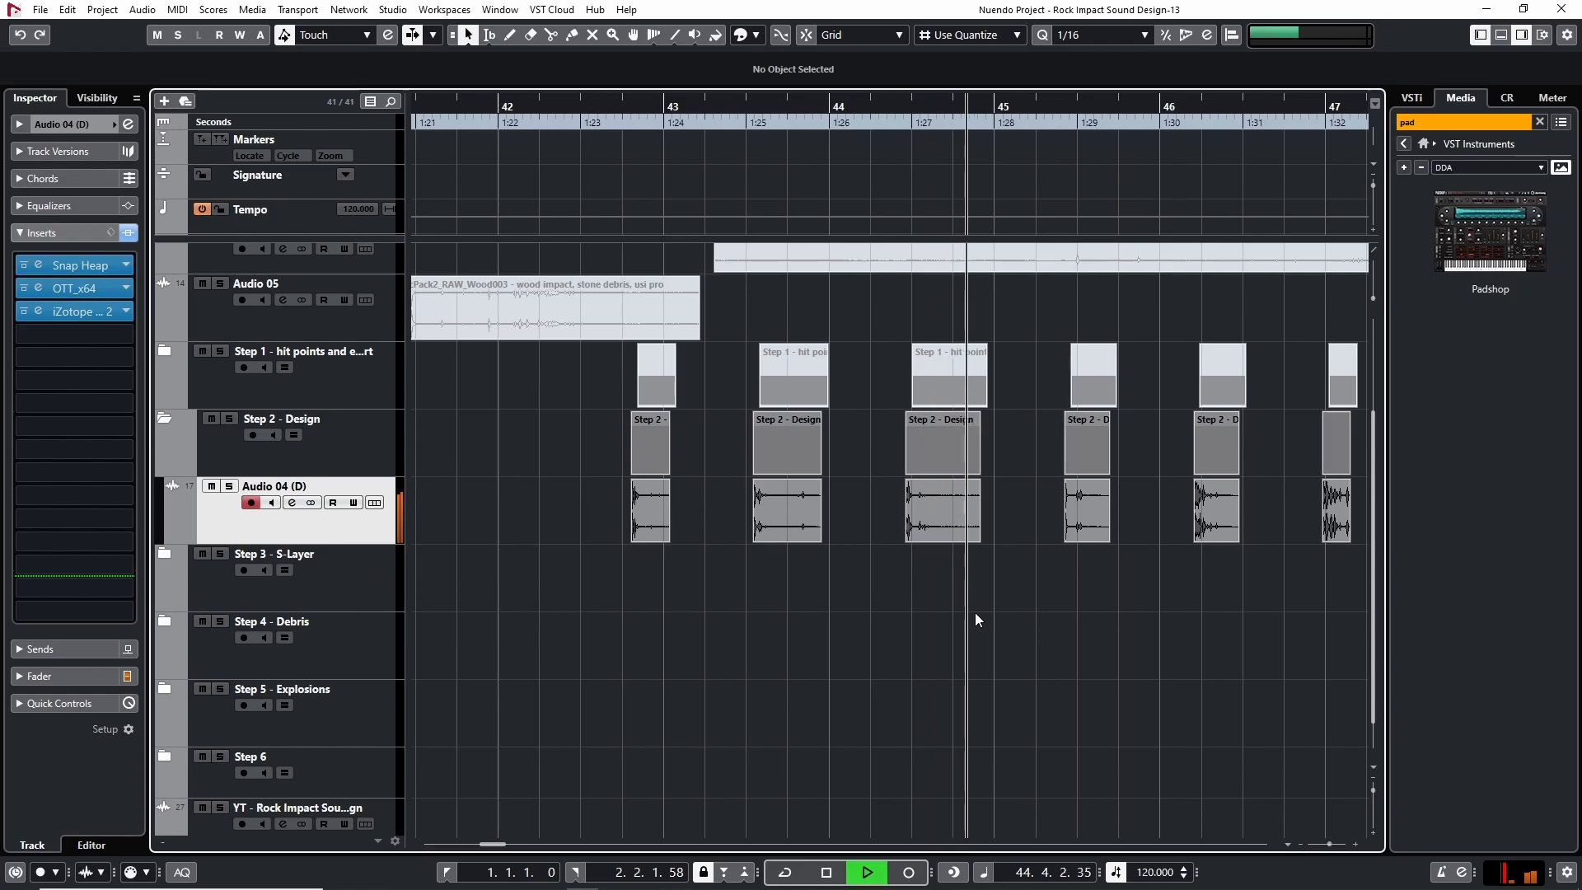
Step: Add a 0.0.2.27 fade-out to the Audio 04 (D) impact clip starting at 44.2.4.41 and play on to bar 48
{"action": "mouse_move", "coordinate": [972, 487]}
{"action": "left_click_drag", "start_coordinate": [972, 487], "coordinate": [956, 488]}
{"action": "key", "text": "g"}
{"action": "key", "text": "g"}
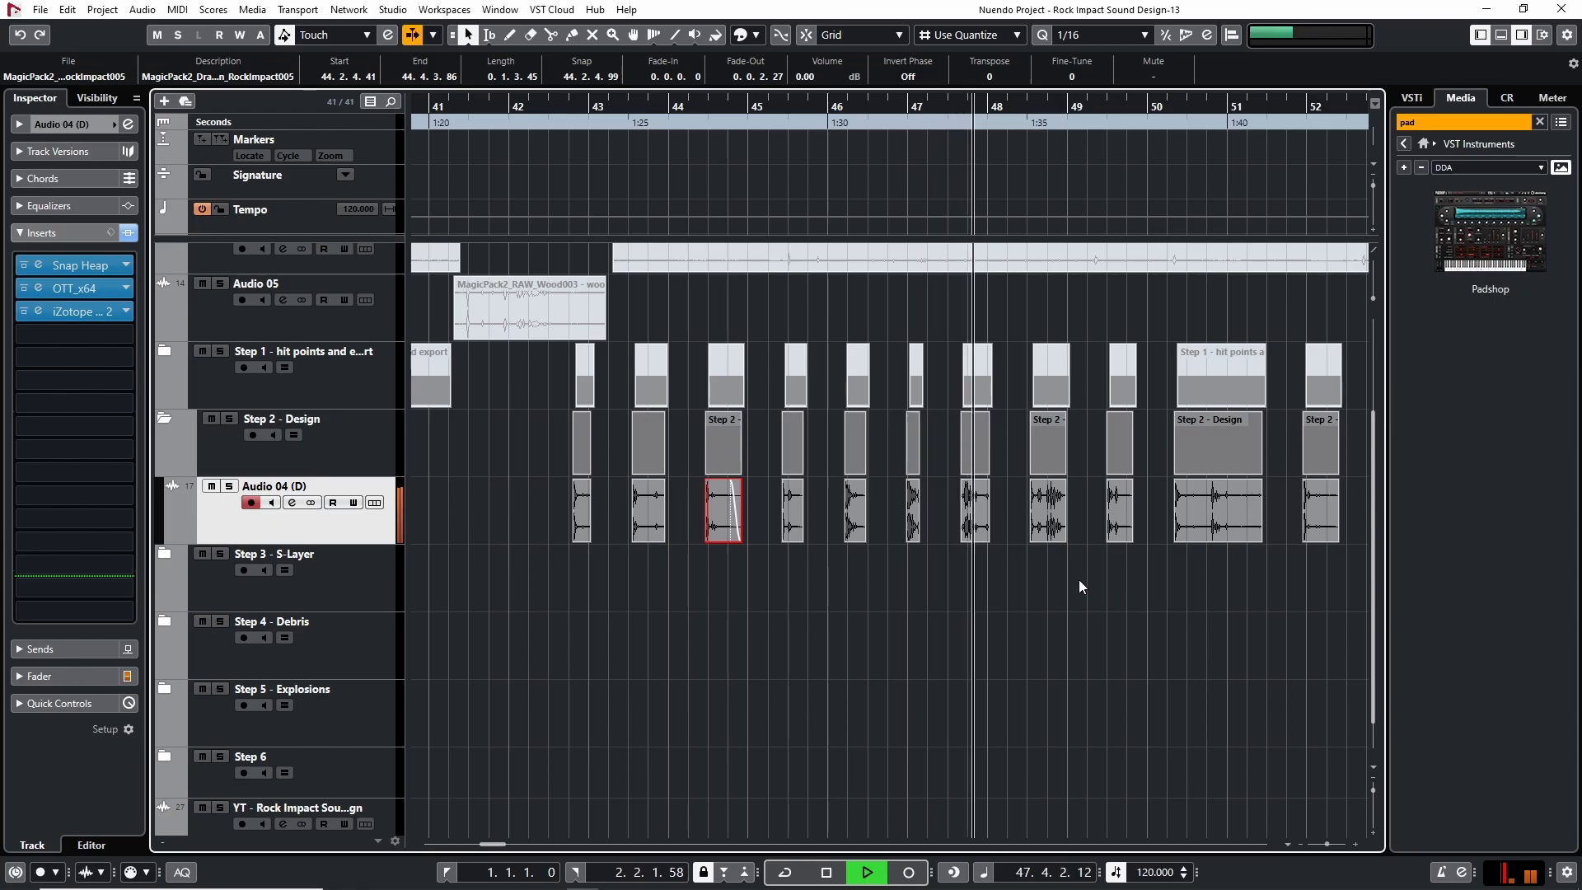
{"action": "key", "text": "space"}
Step: Play the first impact of the second Step 2 - Design group, near bar 43
{"action": "key", "text": "g"}
{"action": "key", "text": "g"}
{"action": "key", "text": "g"}
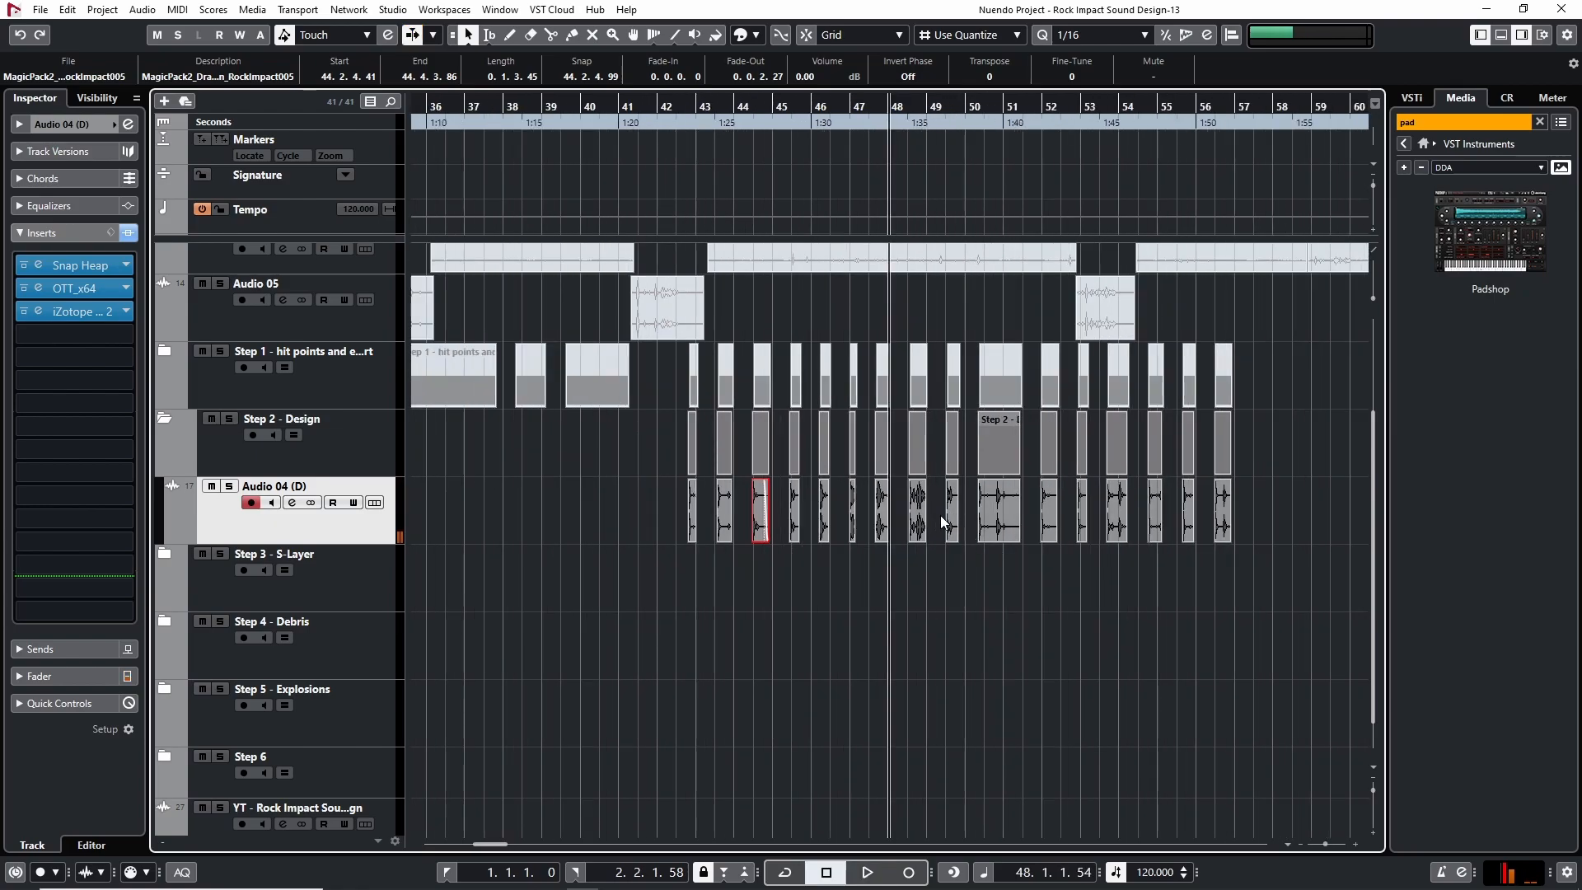
{"action": "key", "text": "h"}
{"action": "key", "text": "h"}
{"action": "left_click_drag", "start_coordinate": [552, 106], "coordinate": [539, 106]}
{"action": "key", "text": "h"}
{"action": "key", "text": "h"}
{"action": "key", "text": "space"}
{"action": "key", "text": "space"}
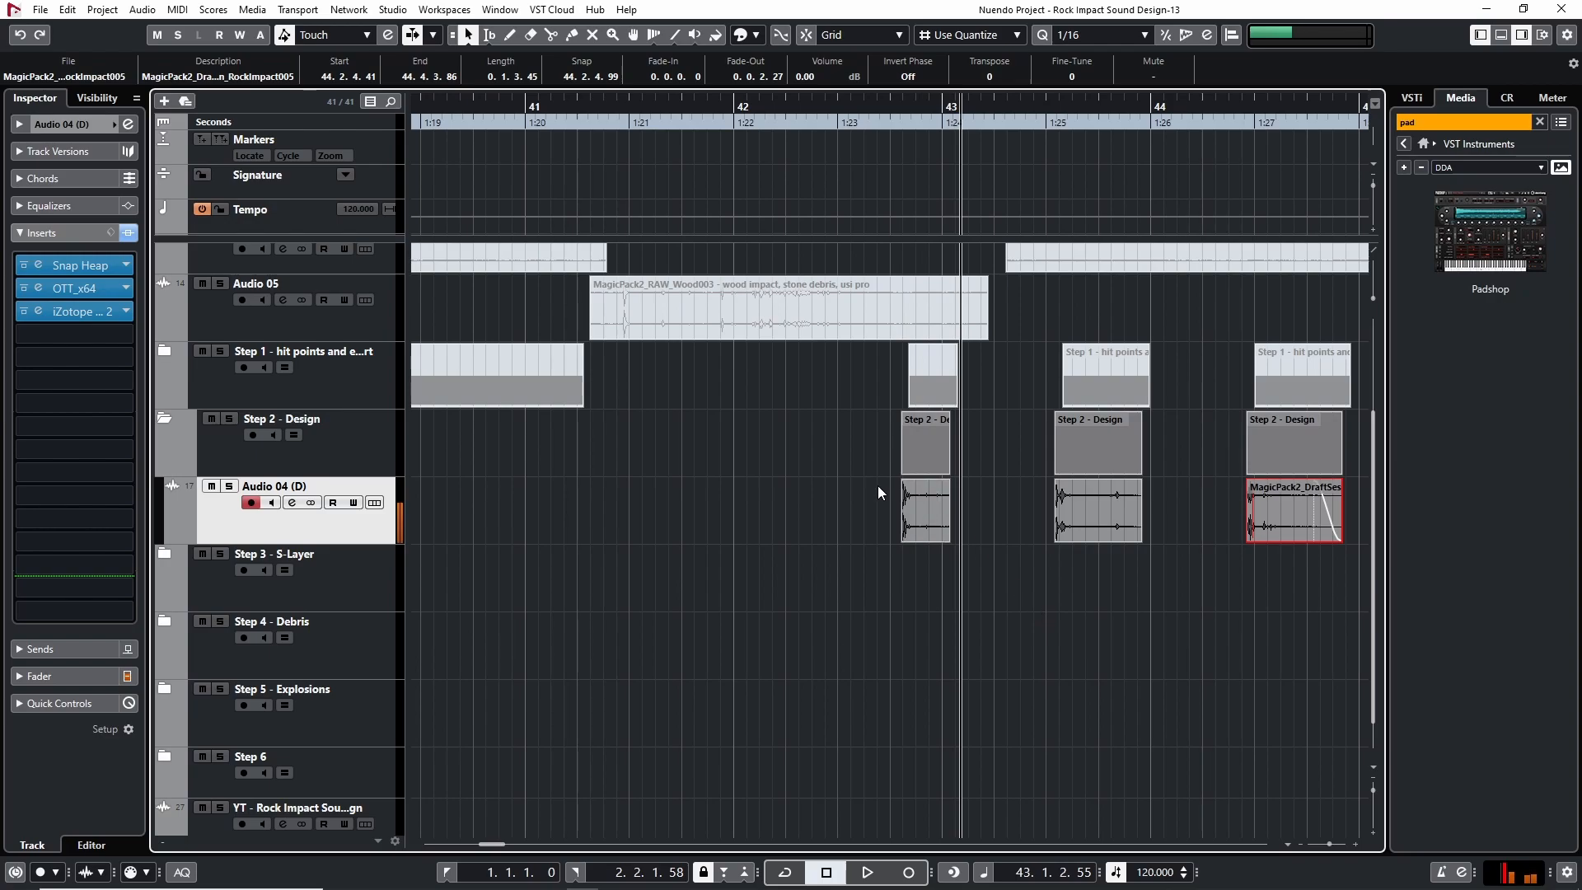
Step: Collapse the Step 2 - Design folder and open the S-Layer instrument on the Reaktor 6 01 track
{"action": "left_click", "coordinate": [162, 418]}
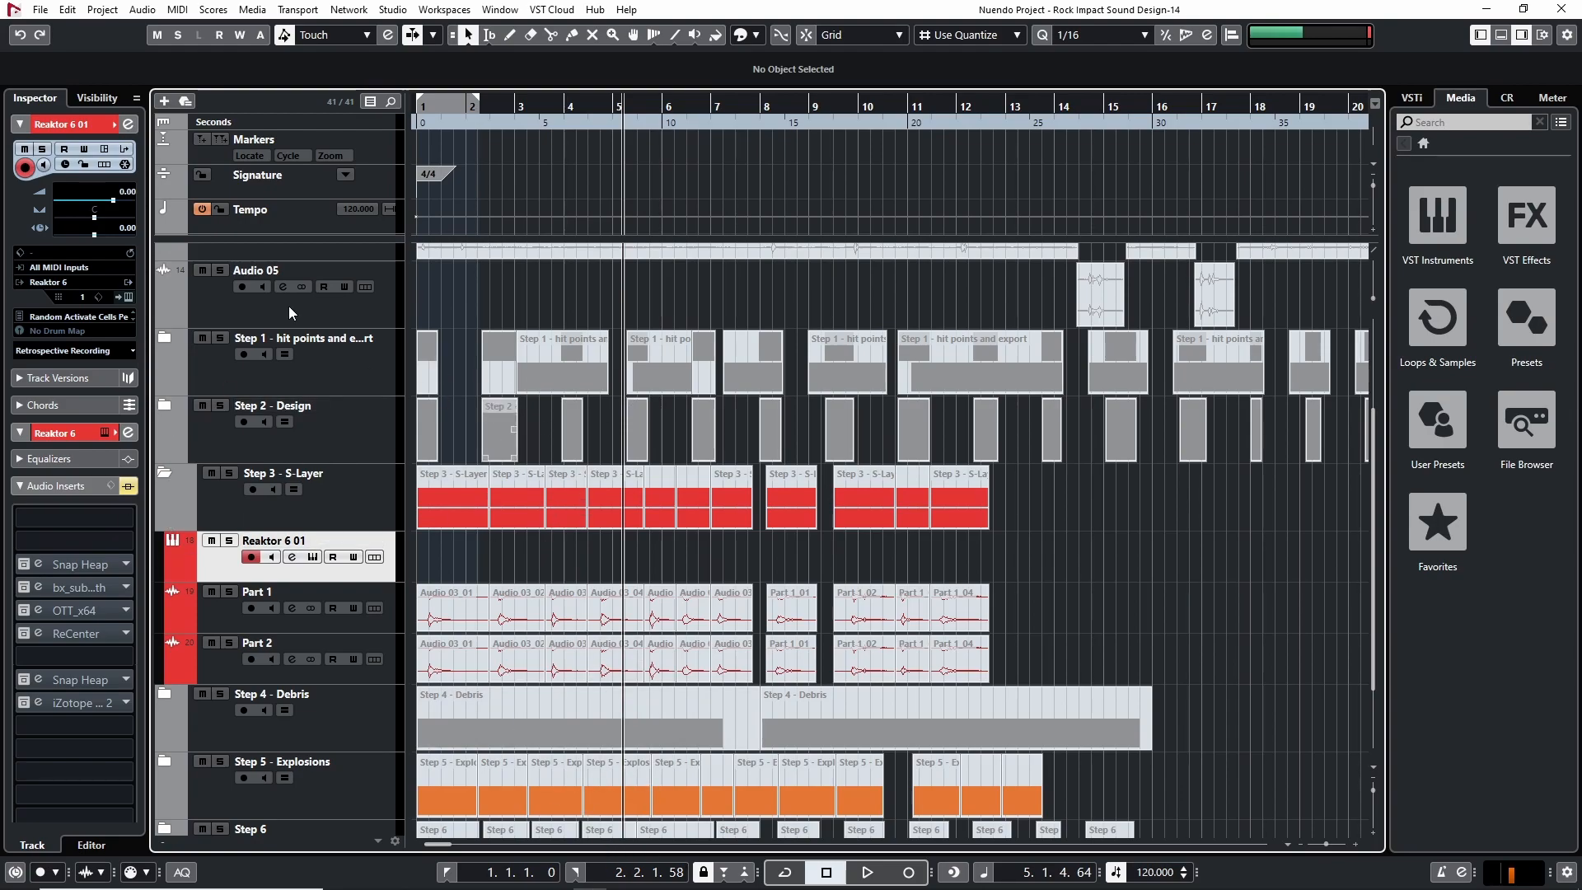
{"action": "left_click", "coordinate": [128, 298]}
{"action": "left_click_drag", "start_coordinate": [672, 59], "coordinate": [744, 55]}
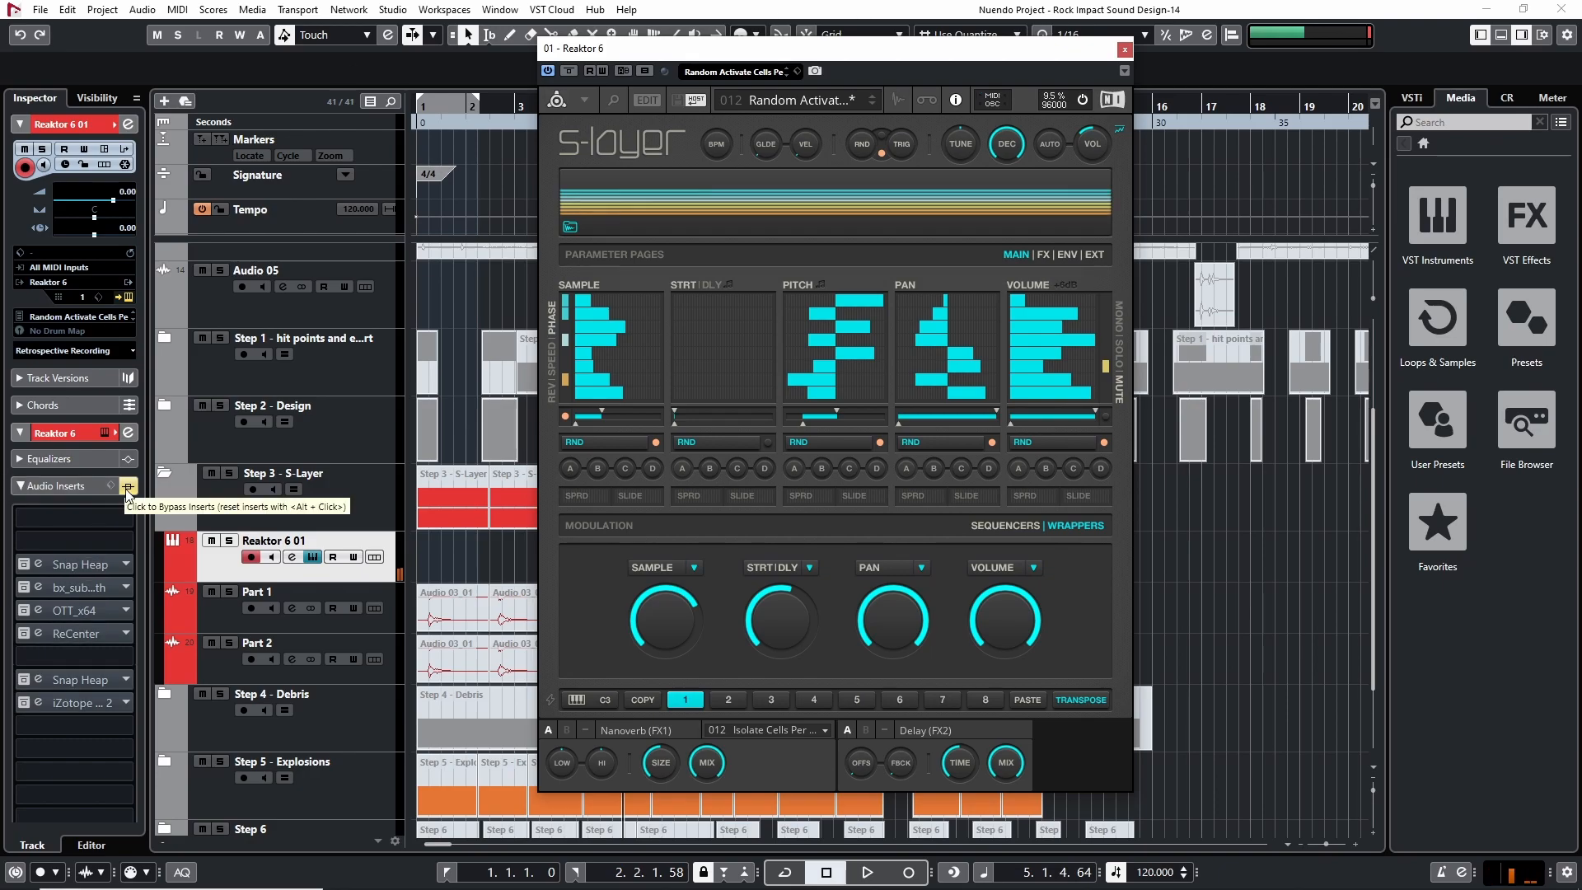
Step: Activate the first Snap Heap insert on the Reaktor 6 01 track and review its Impact Preset 02 modules
{"action": "left_click", "coordinate": [23, 566]}
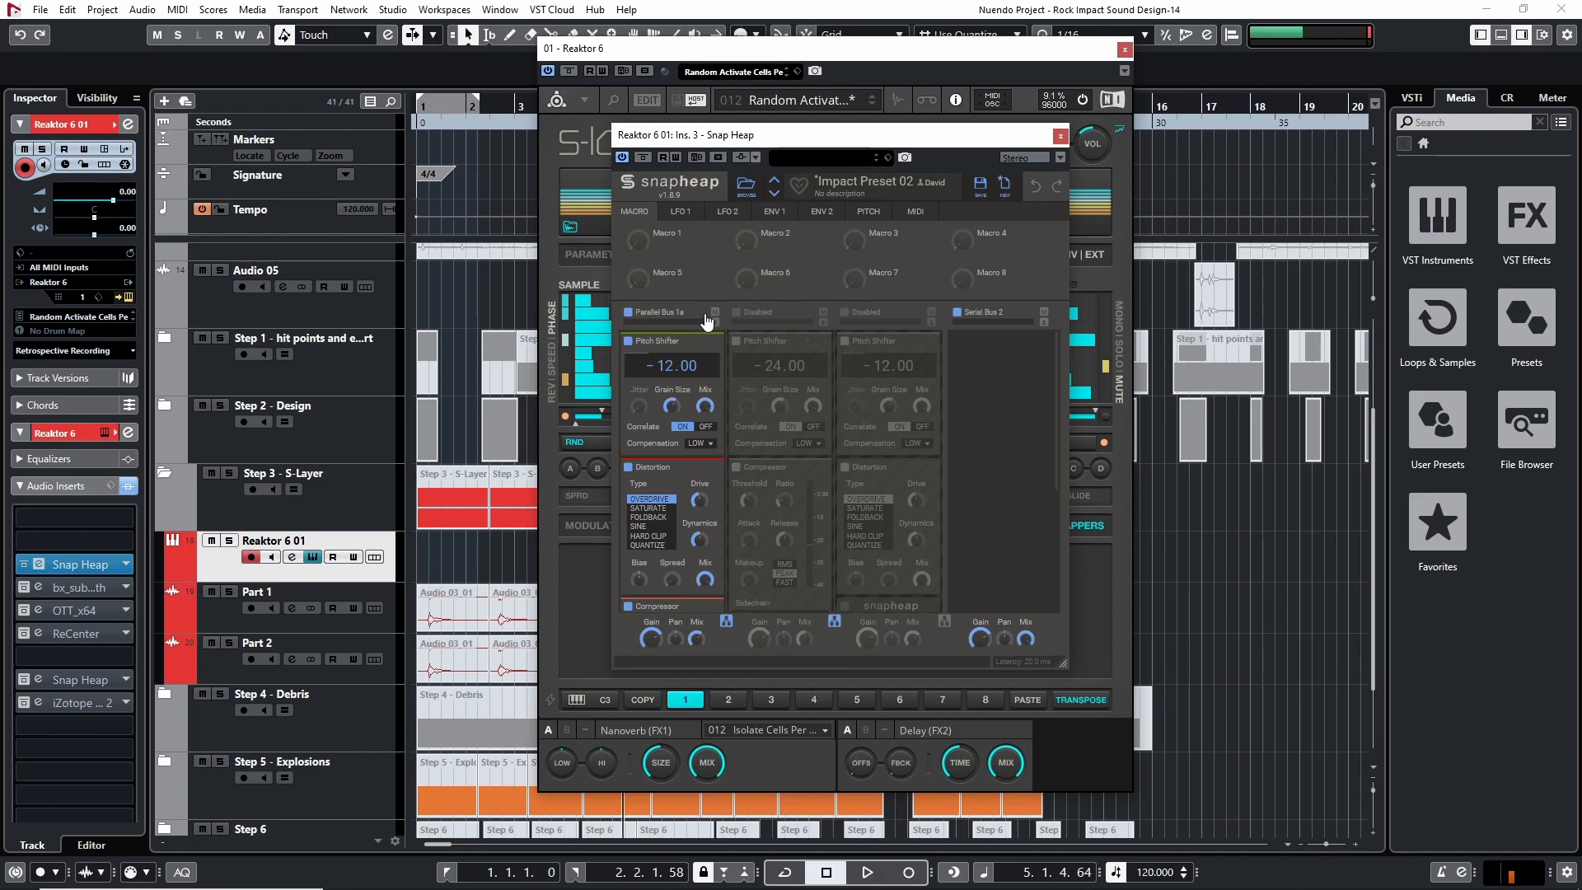
{"action": "scroll", "coordinate": [671, 459], "scroll_direction": "down", "scroll_amount": 3}
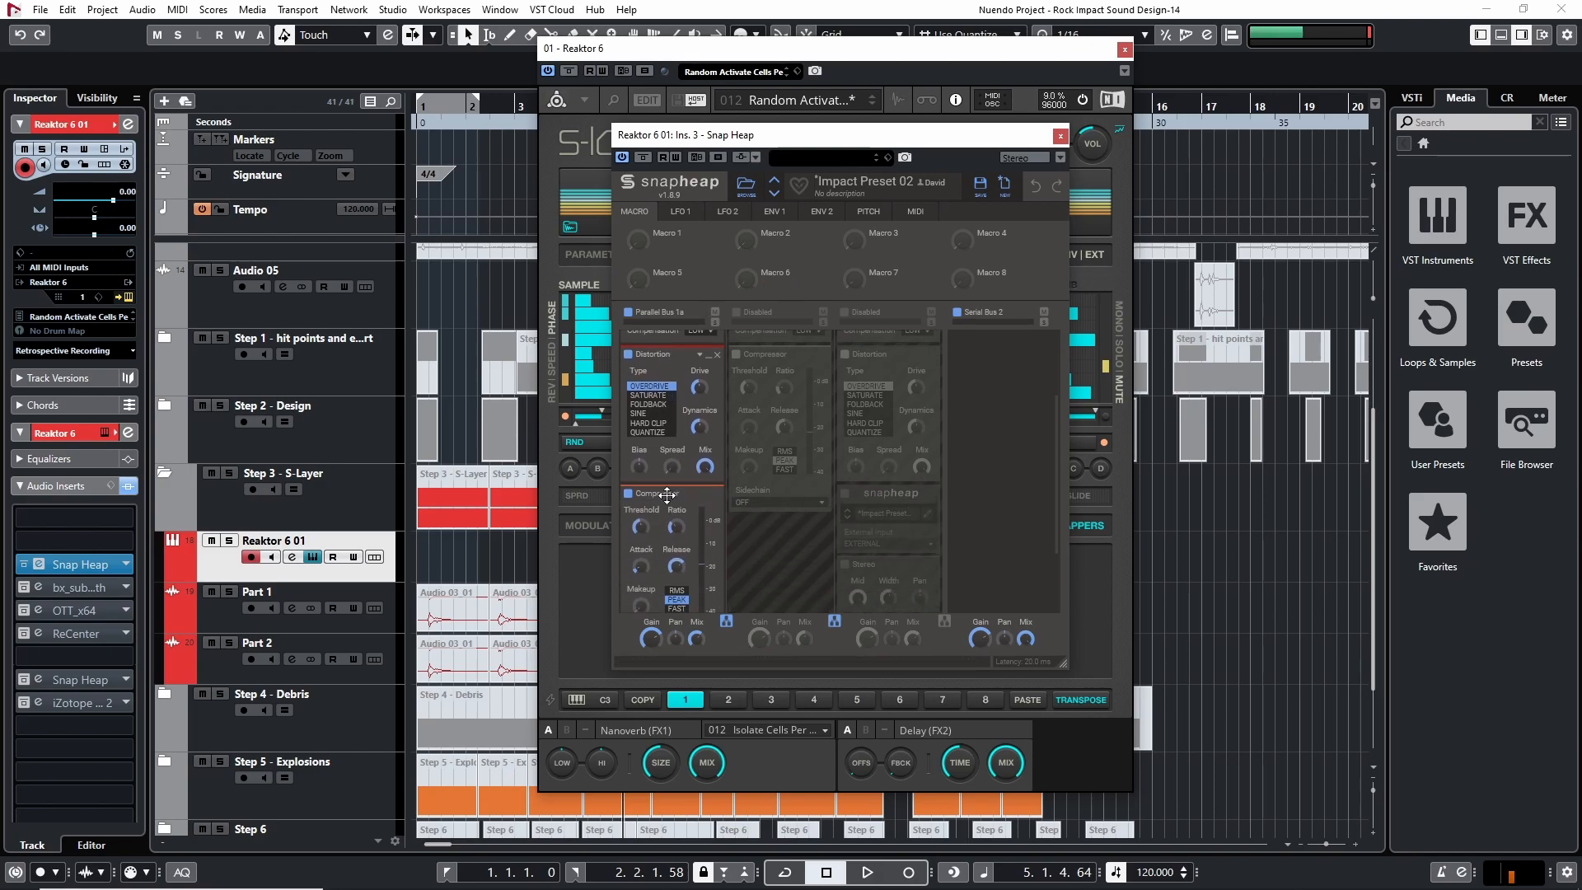
{"action": "left_click", "coordinate": [1060, 135]}
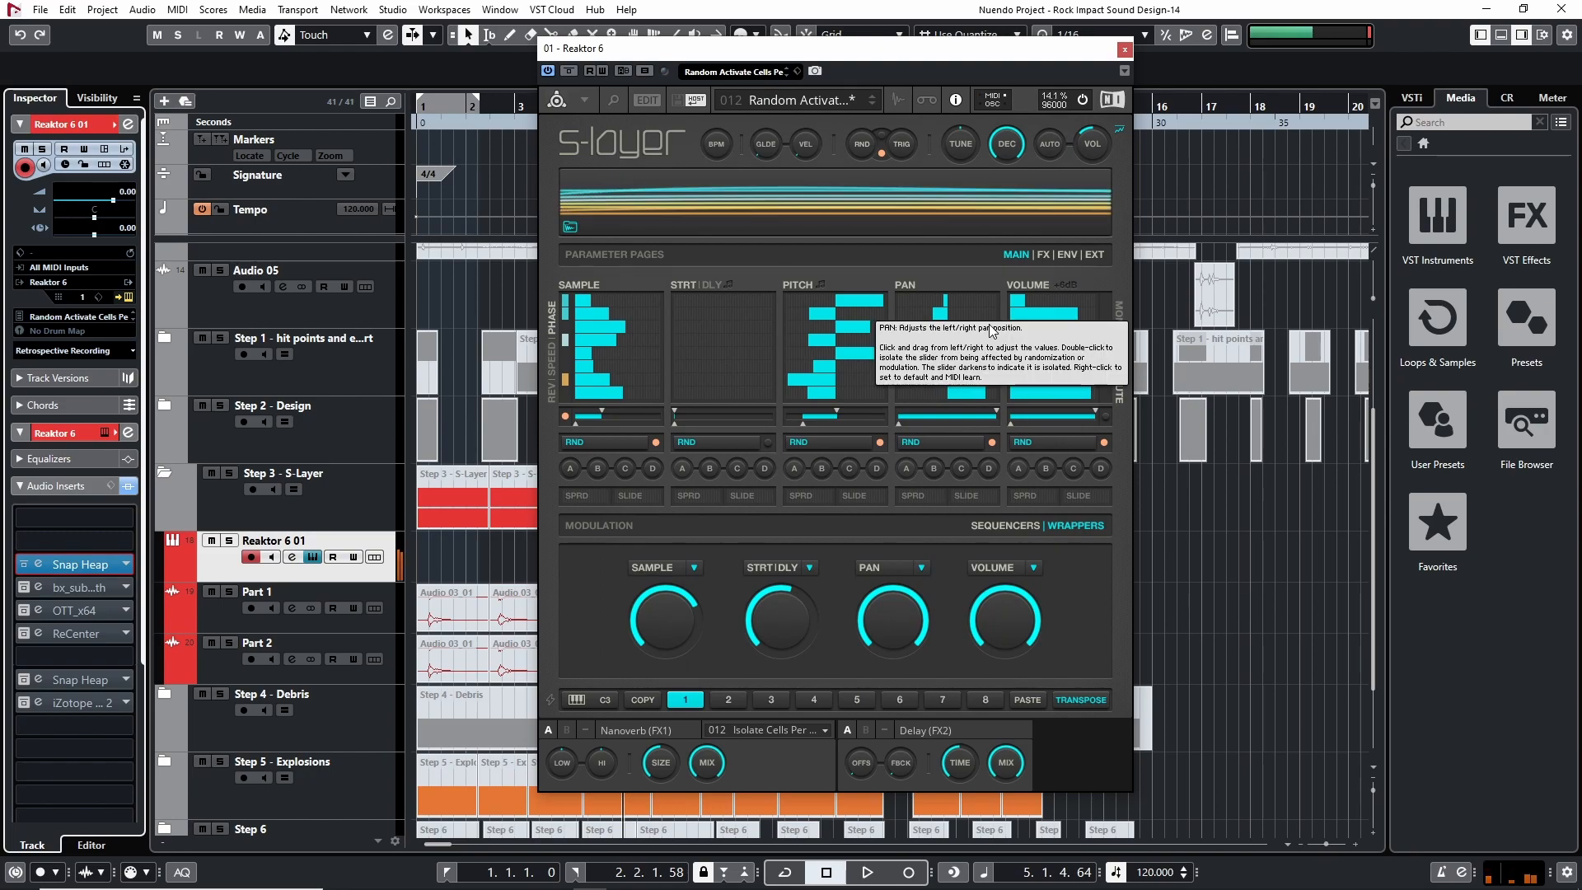
Step: Activate the bx_subsynth insert on the Reaktor 6 01 track and review its subharmonic settings
{"action": "left_click", "coordinate": [27, 592]}
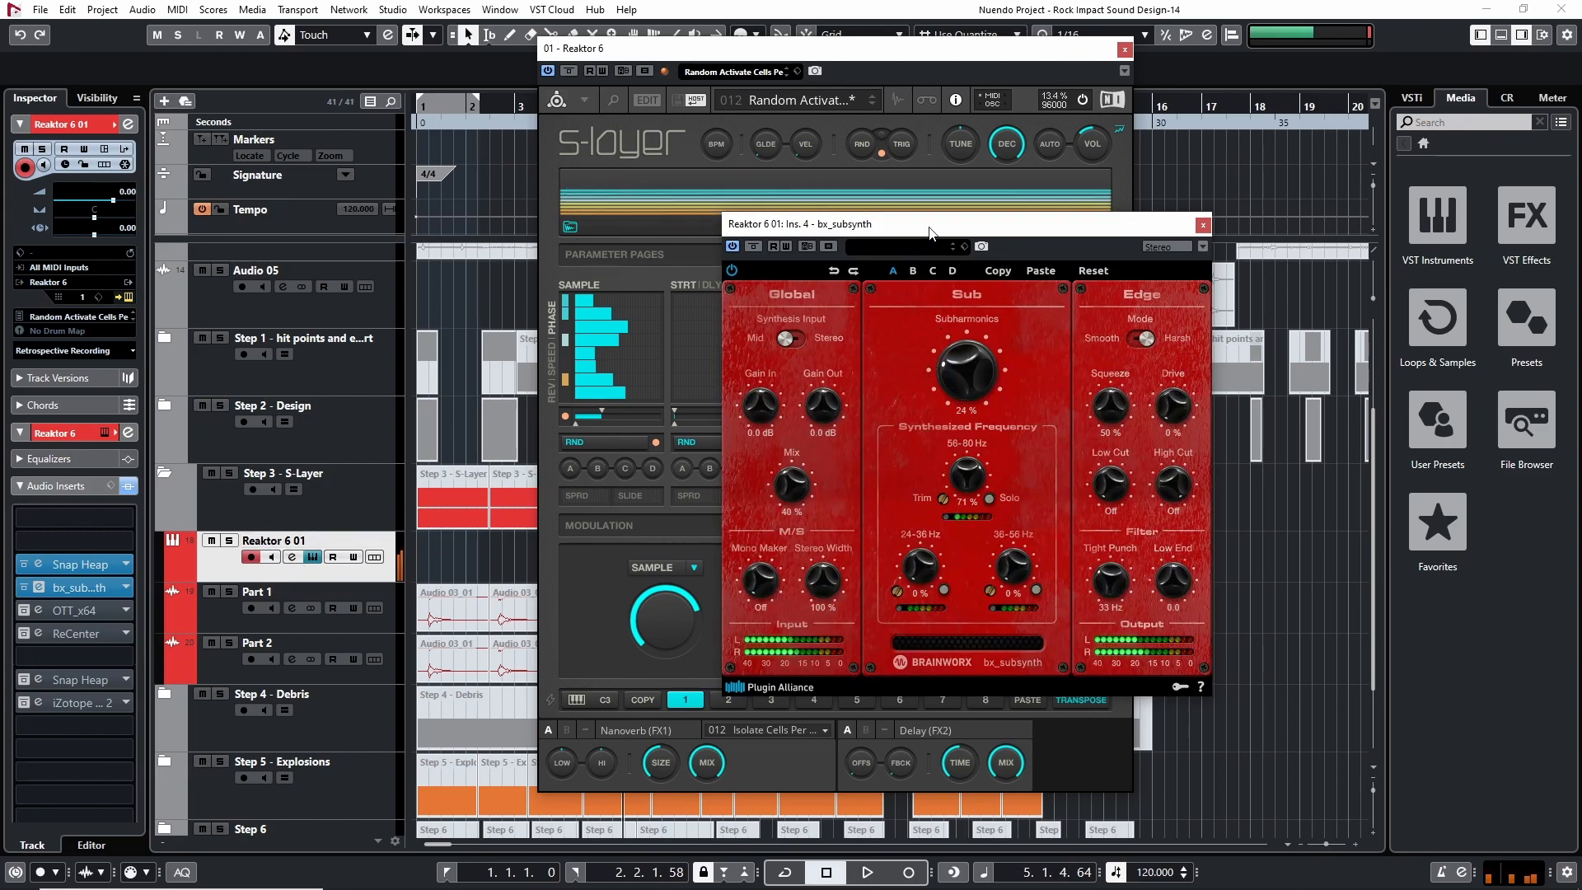
{"action": "left_click_drag", "start_coordinate": [929, 237], "coordinate": [950, 244]}
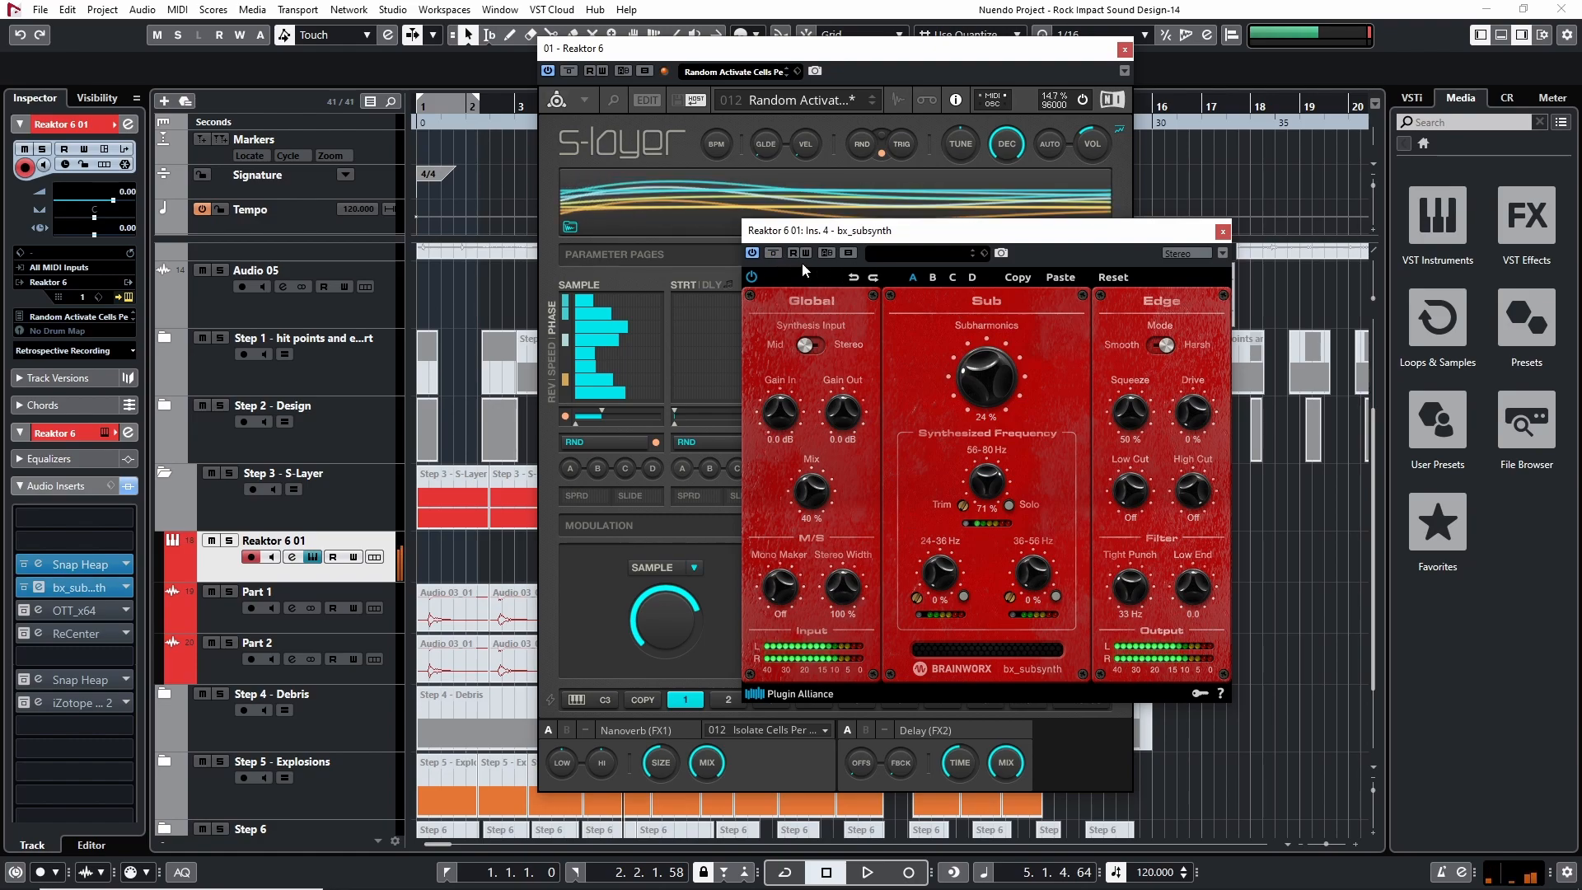
{"action": "left_click", "coordinate": [1223, 230]}
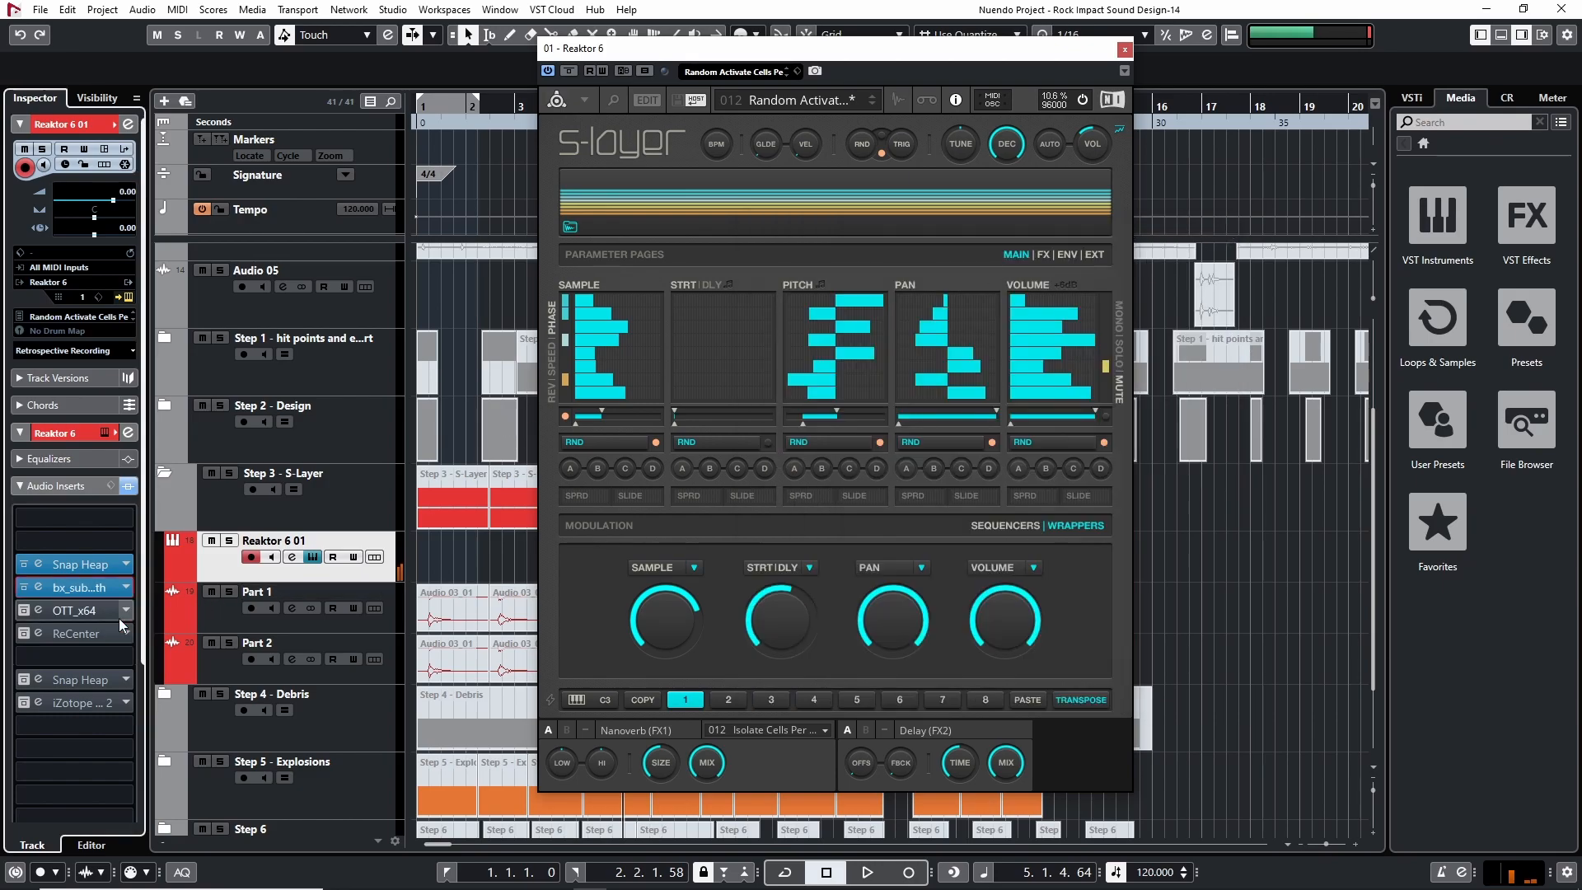
Step: Activate and review the ReCenter insert on the Reaktor 6 01 track and close the S-Layer instrument window
{"action": "left_click", "coordinate": [23, 633]}
{"action": "left_click", "coordinate": [39, 634]}
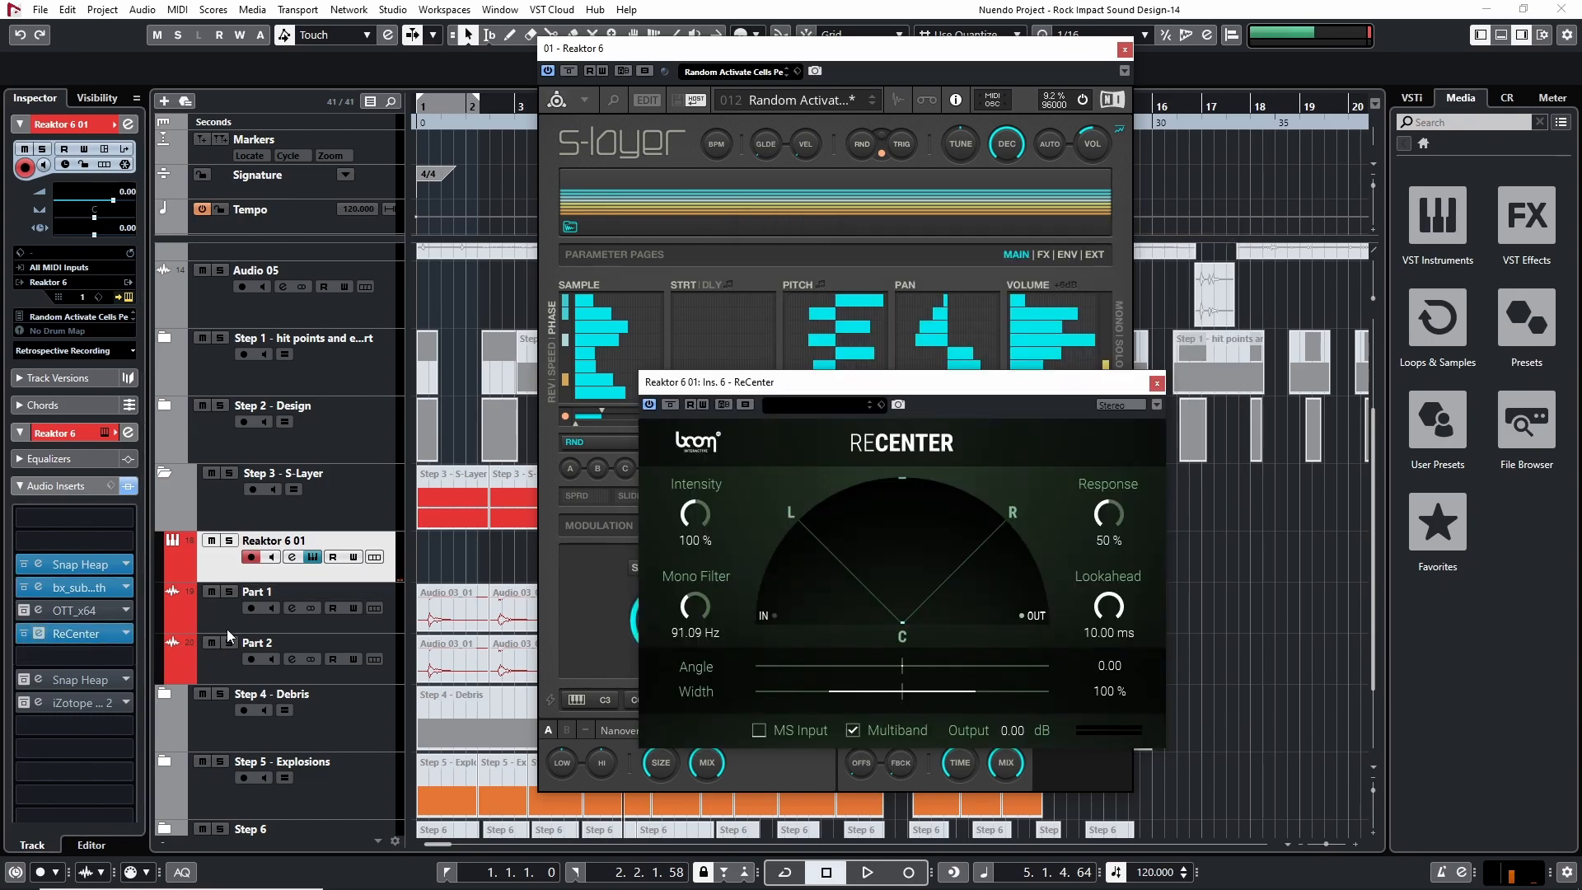
{"action": "left_click_drag", "start_coordinate": [1013, 381], "coordinate": [995, 429]}
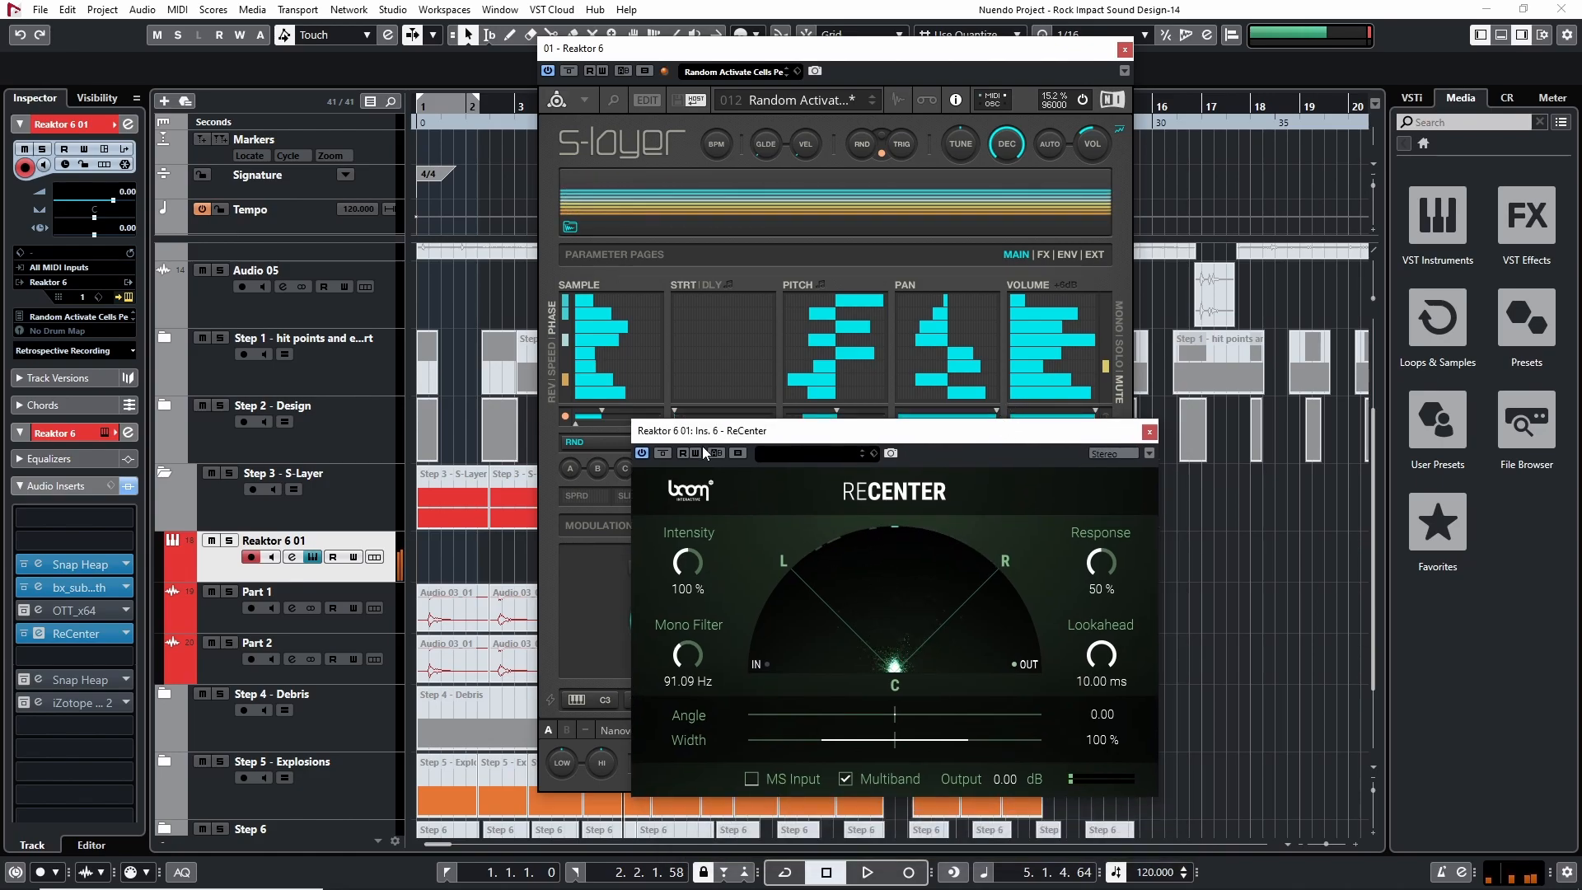
{"action": "left_click", "coordinate": [663, 453]}
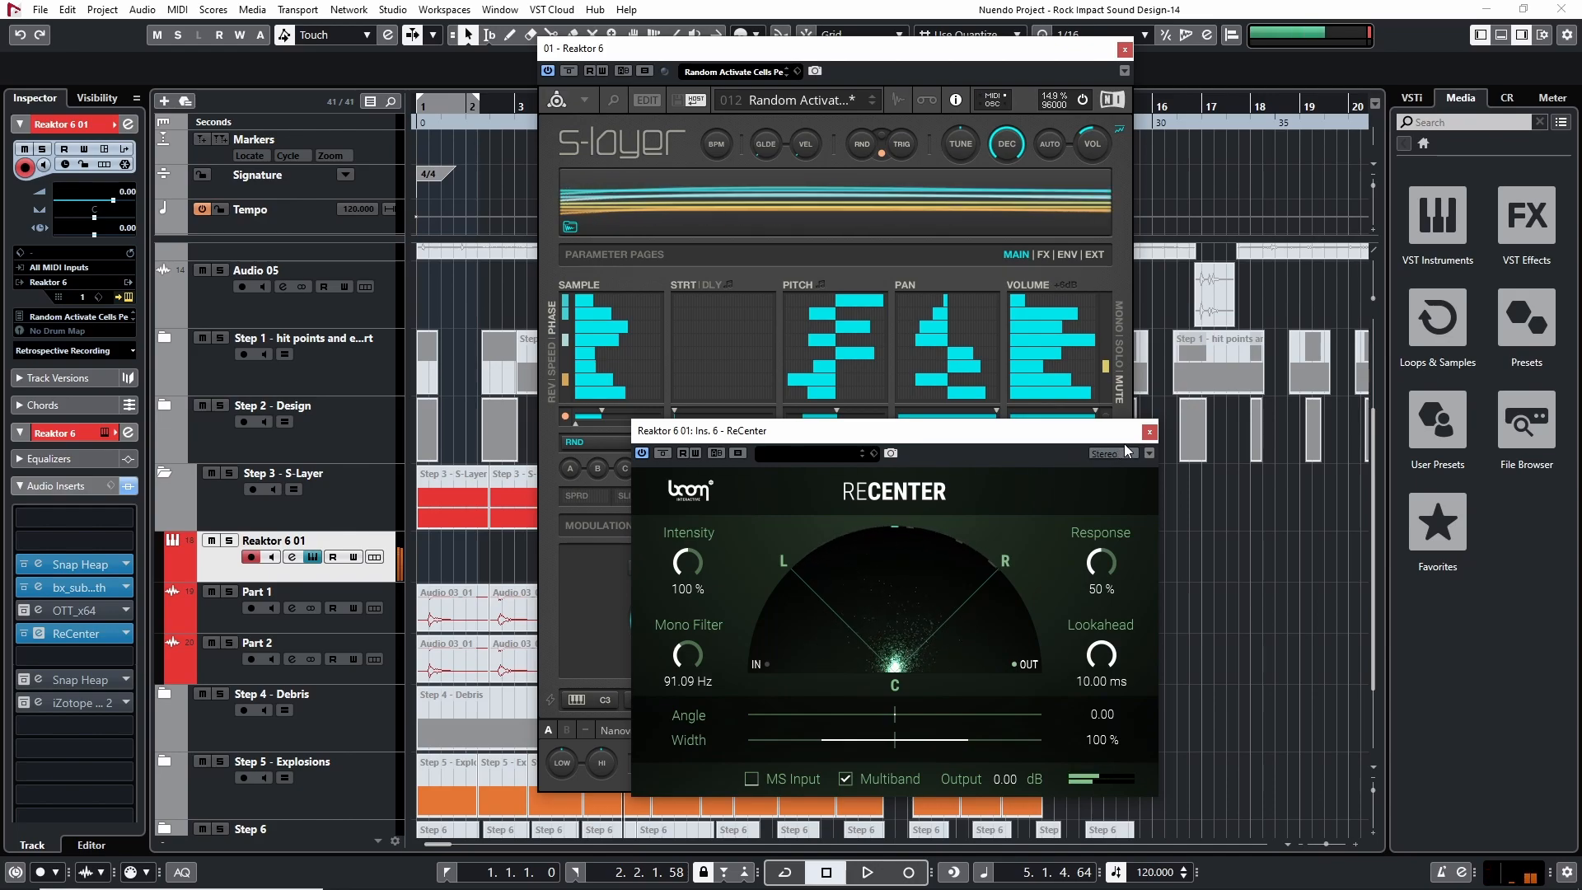
{"action": "left_click", "coordinate": [1150, 431]}
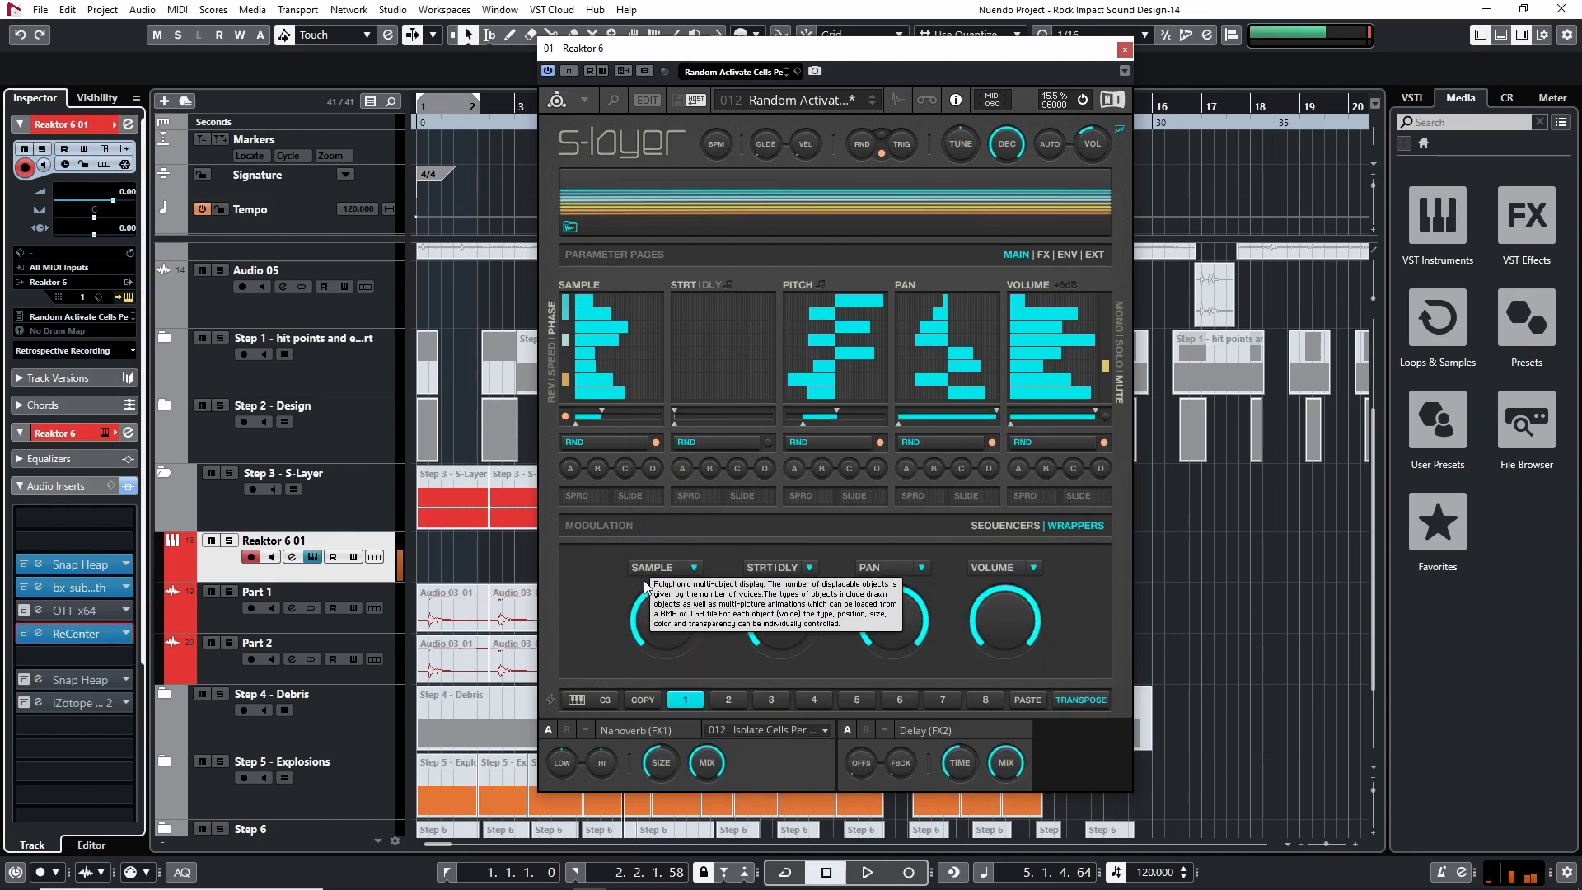
{"action": "left_click", "coordinate": [1124, 50]}
Step: Unmute all clips on the Part 1 track and play them from bar 1 to about bar 8
{"action": "left_click_drag", "start_coordinate": [1022, 610], "coordinate": [454, 604]}
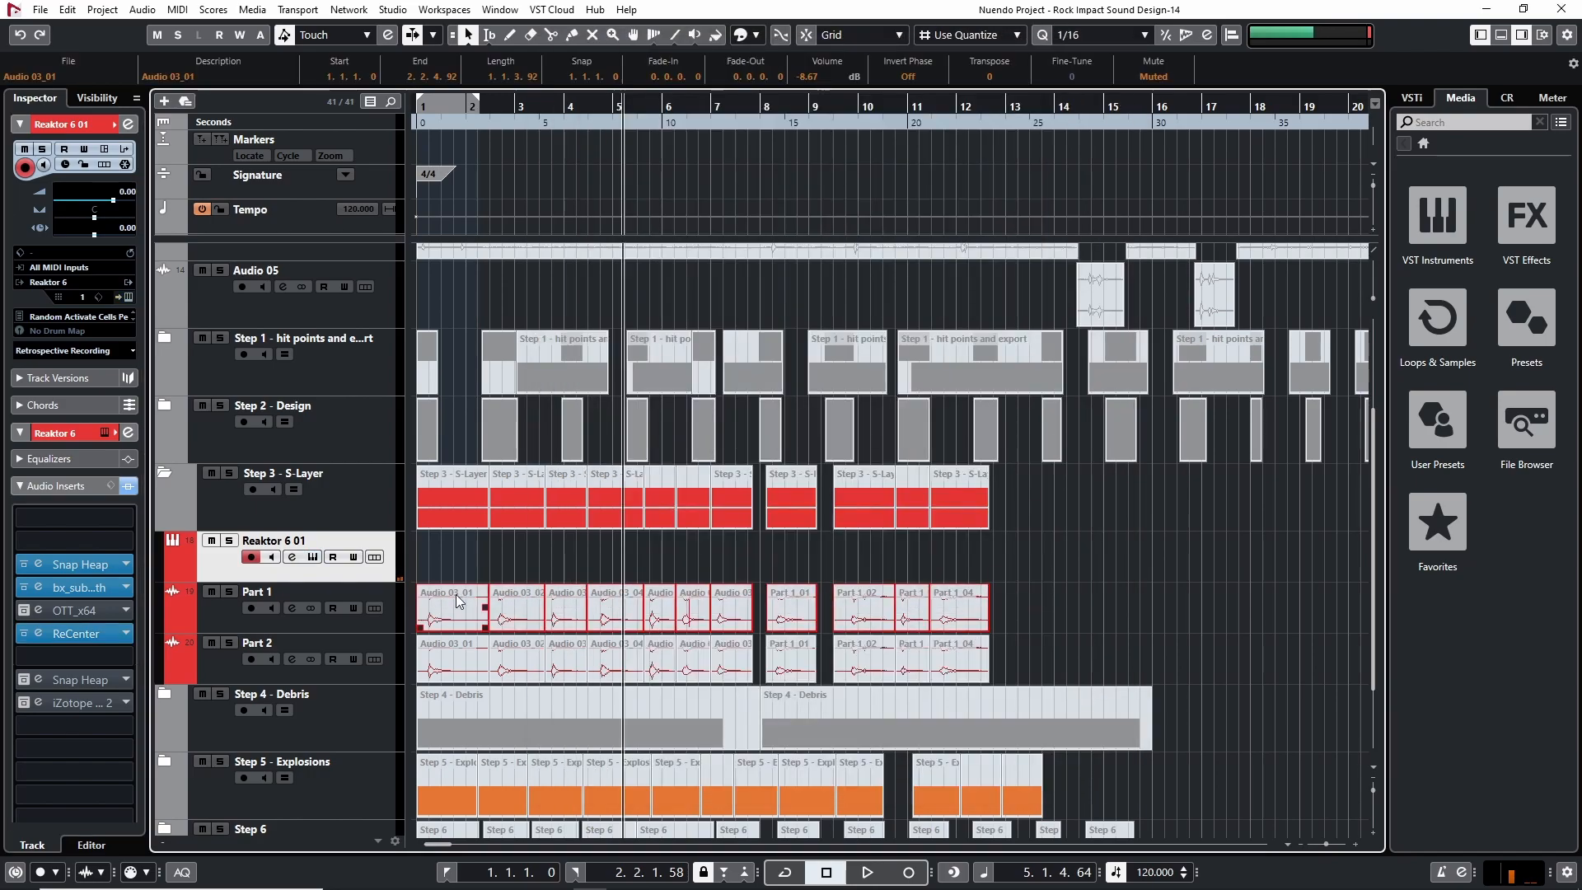
{"action": "left_click", "coordinate": [238, 619]}
{"action": "left_click_drag", "start_coordinate": [437, 107], "coordinate": [407, 109]}
{"action": "key", "text": "space"}
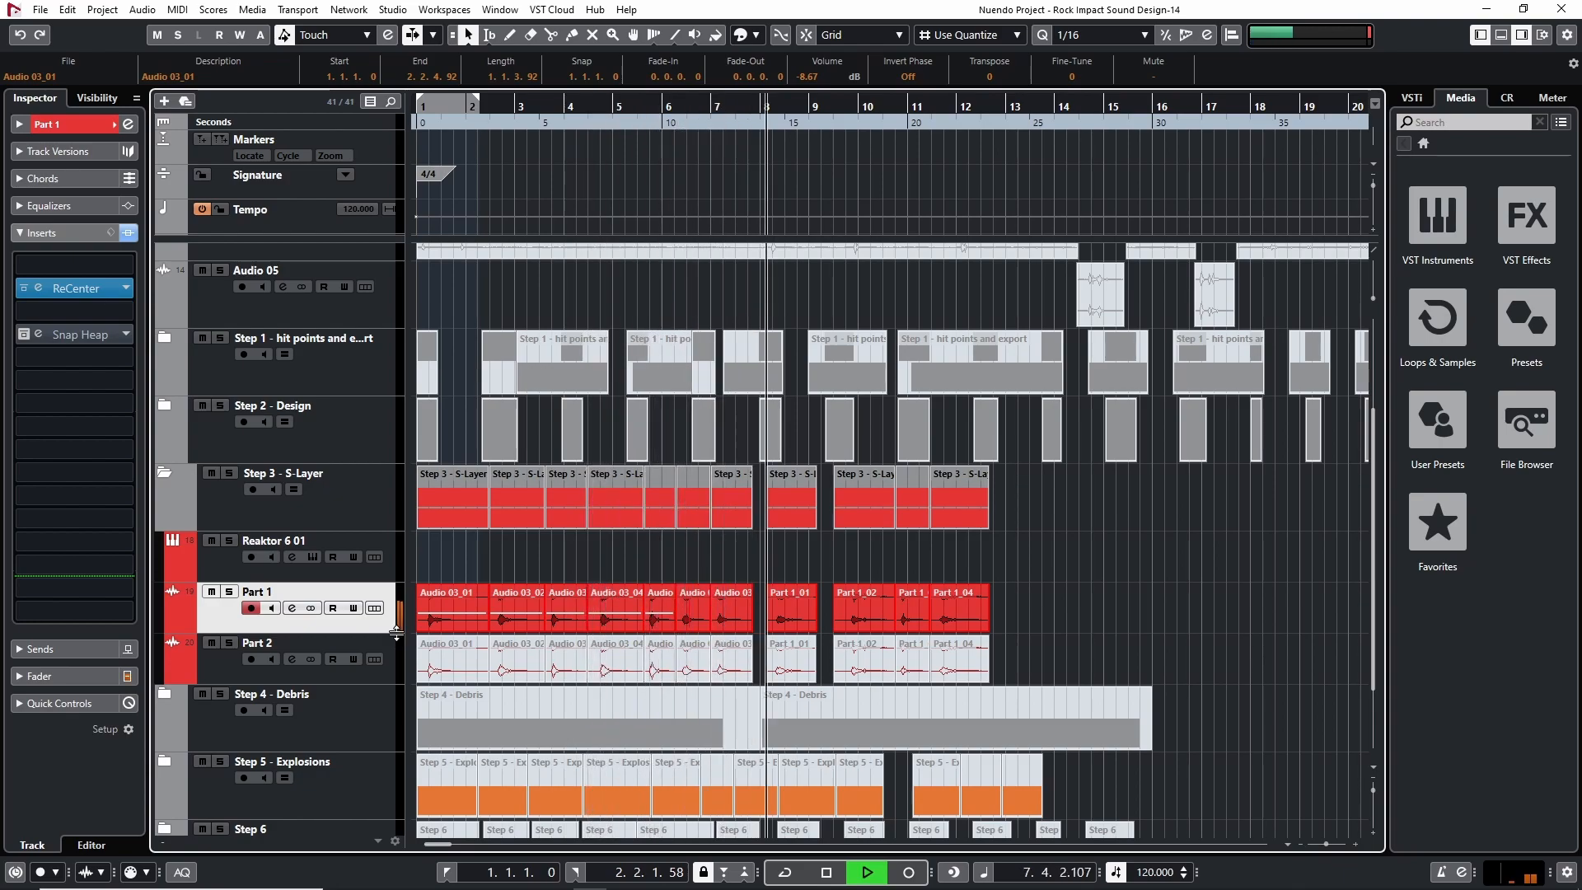
{"action": "key", "text": "space"}
Step: Mute all Part 1 clips and unmute the Part 2 clips, with the Part 2 track selected
{"action": "left_click_drag", "start_coordinate": [1114, 599], "coordinate": [445, 612]}
{"action": "left_click_drag", "start_coordinate": [1010, 648], "coordinate": [415, 656]}
{"action": "left_click", "coordinate": [244, 665]}
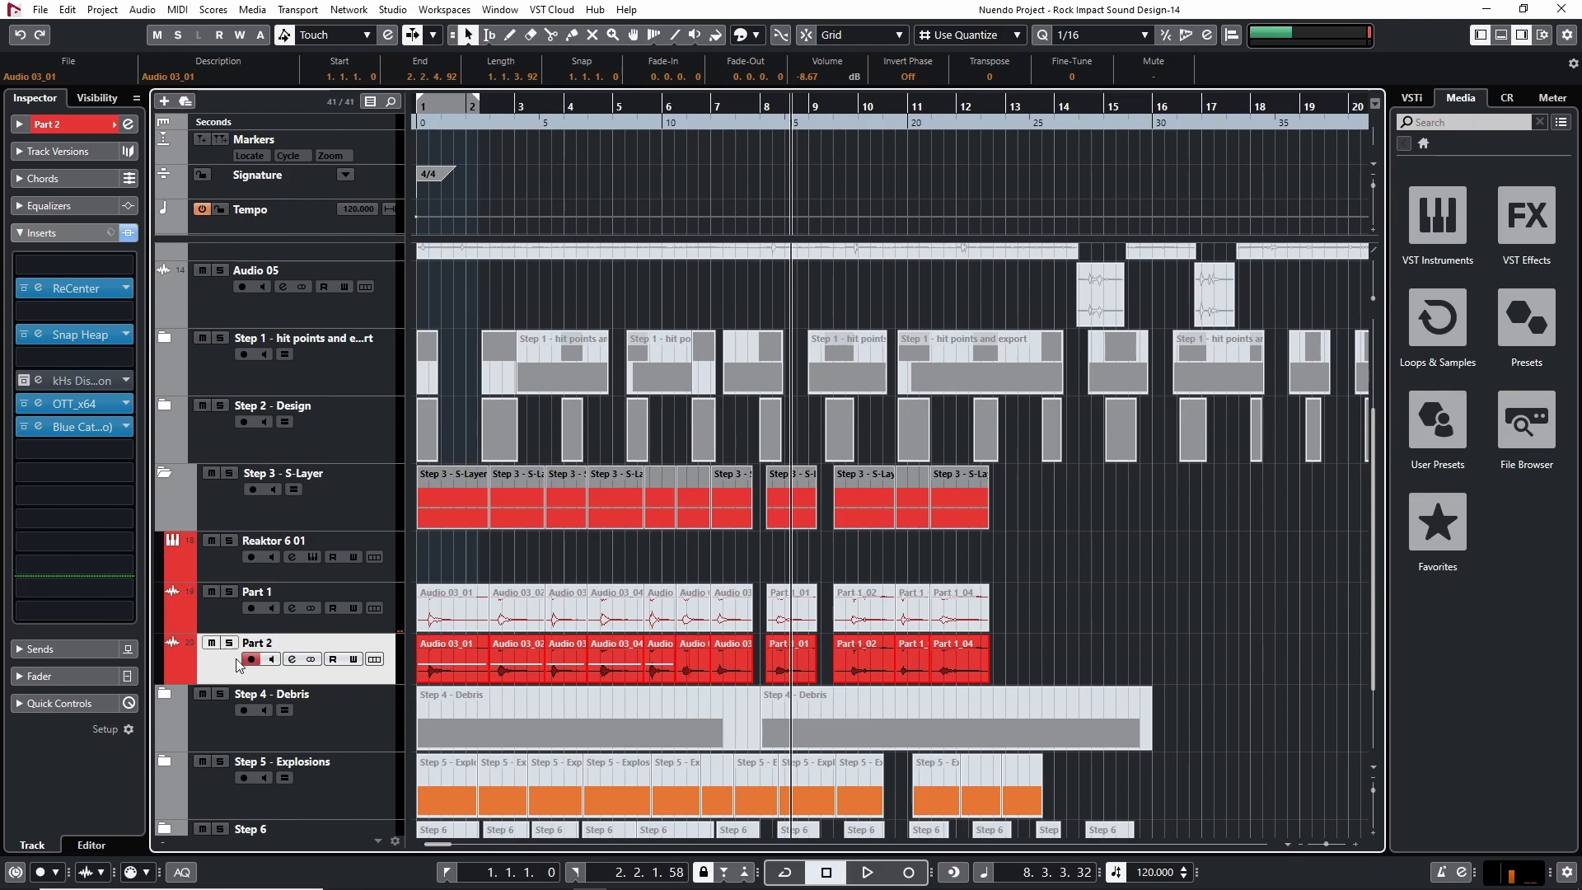
Step: Review the Snap Heap, OTT_x64 and Blue Cat's Gain 3 inserts on the Part 2 track and return the playhead to bar 1
{"action": "left_click", "coordinate": [63, 341]}
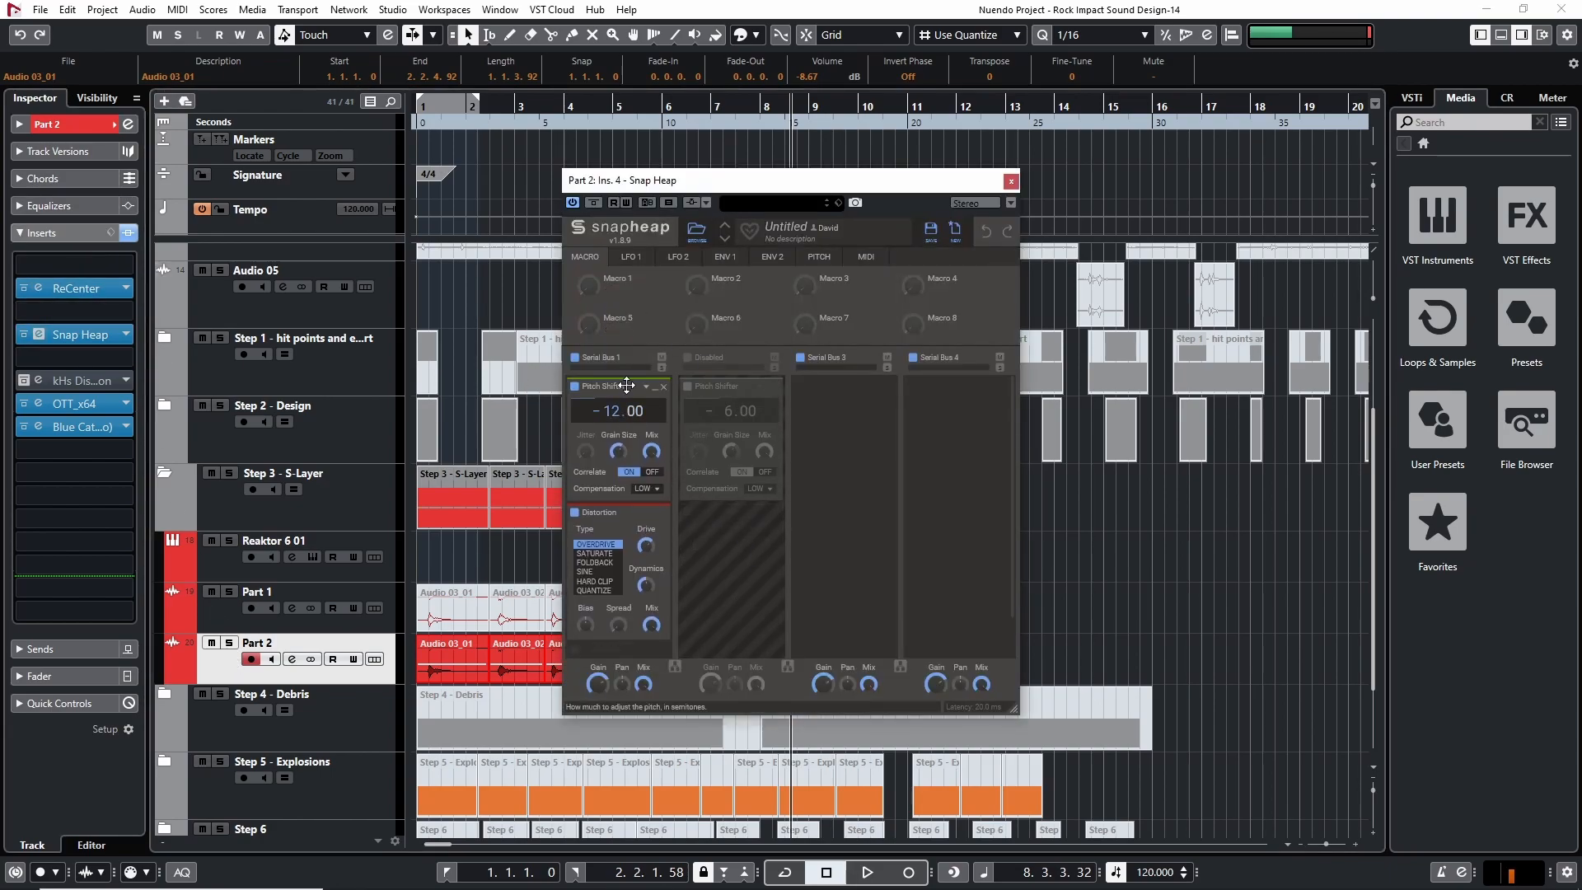
{"action": "left_click", "coordinate": [1011, 181]}
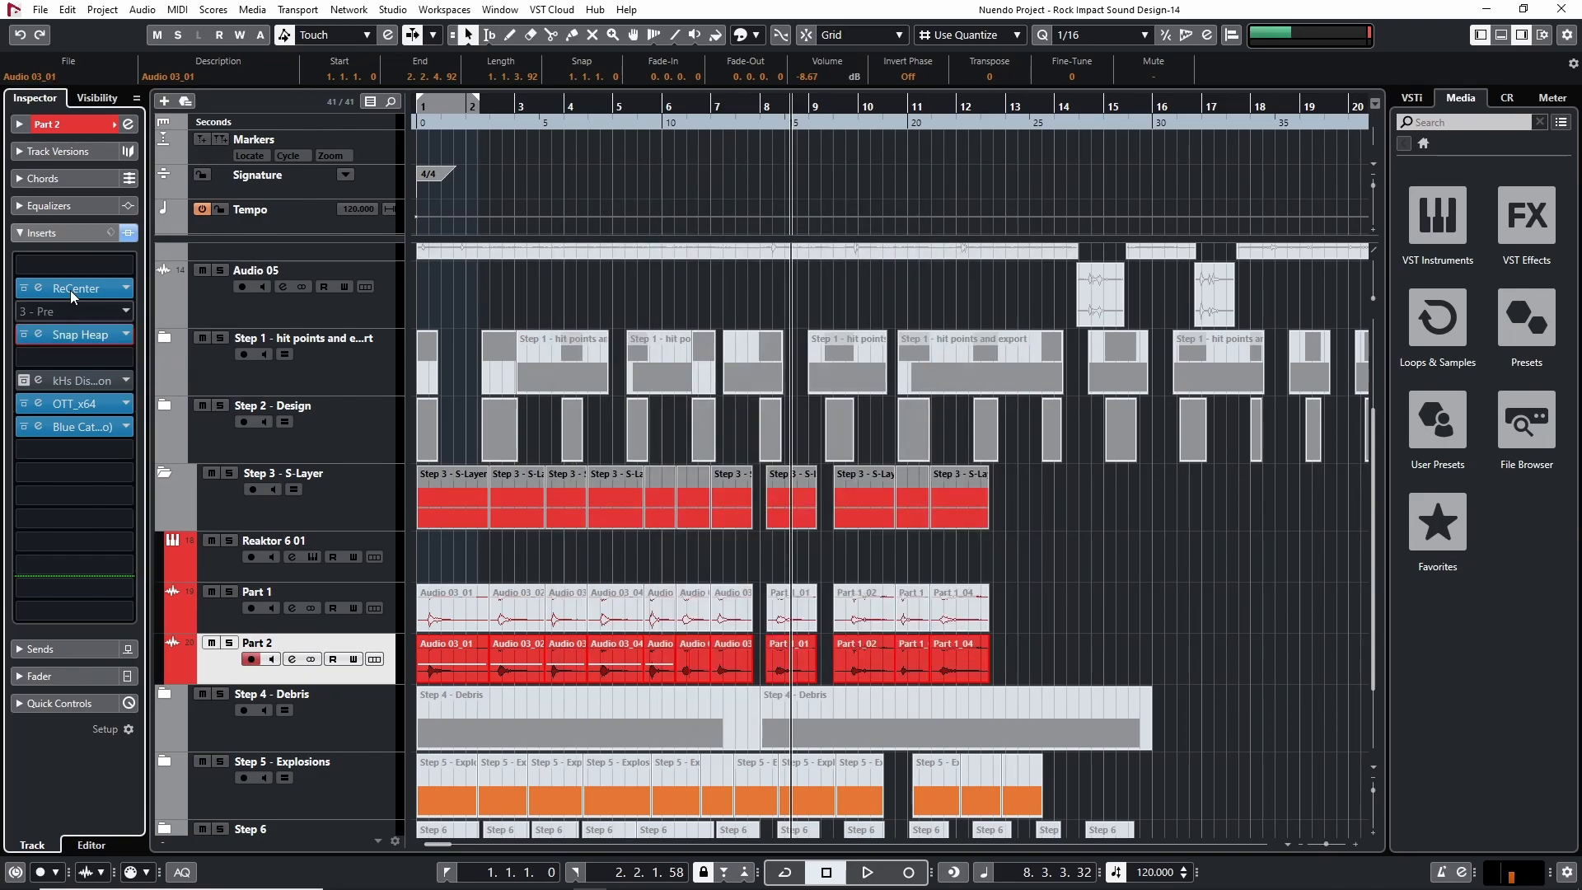
{"action": "left_click", "coordinate": [58, 407]}
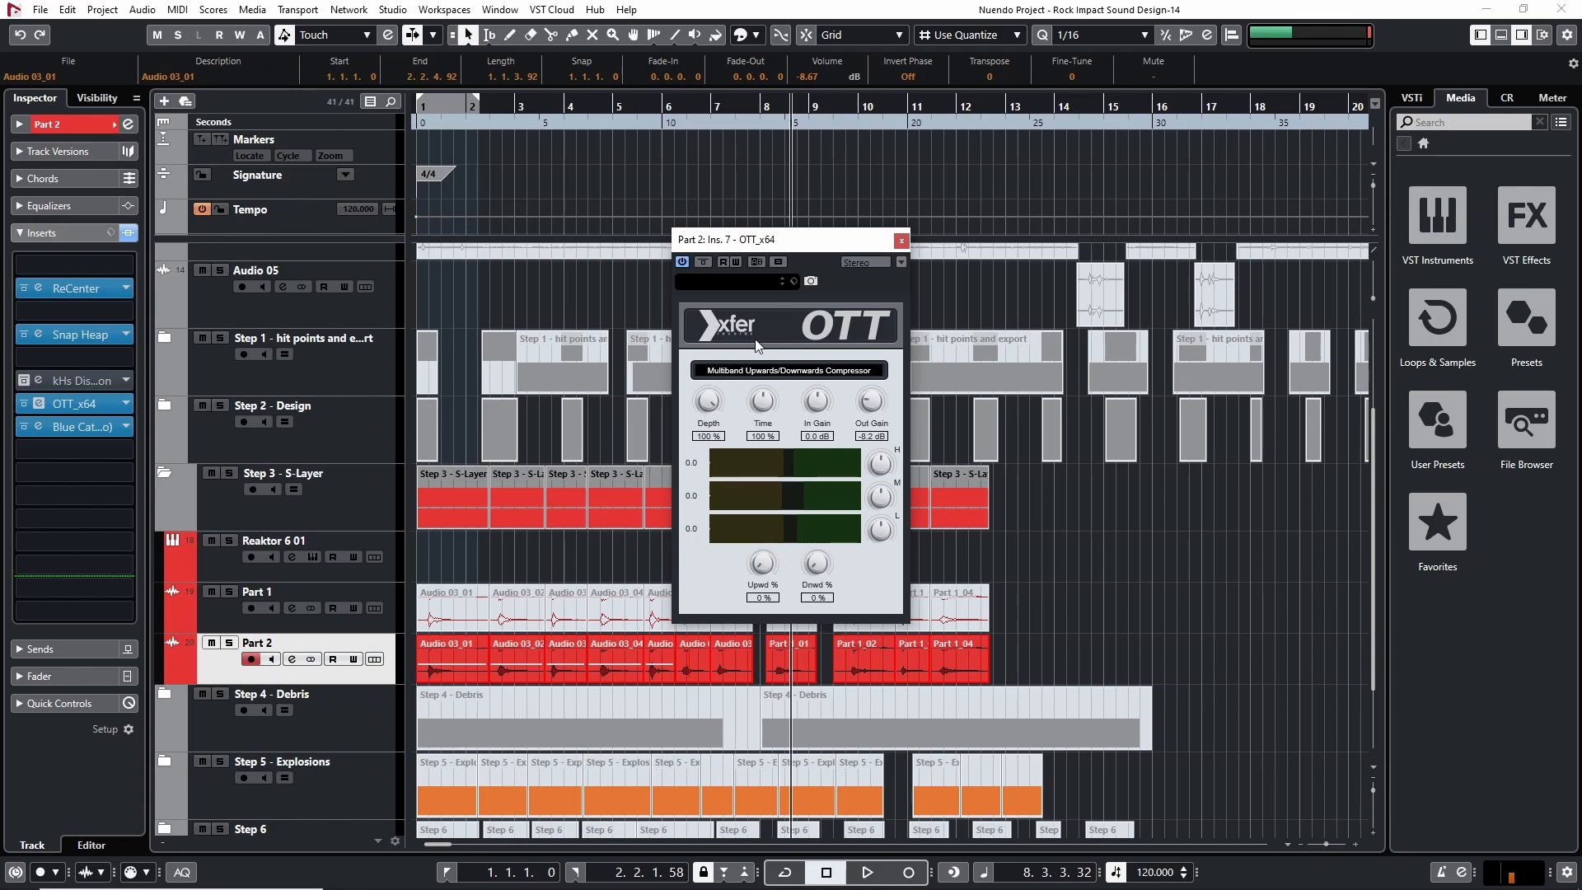
{"action": "left_click_drag", "start_coordinate": [642, 113], "coordinate": [354, 131]}
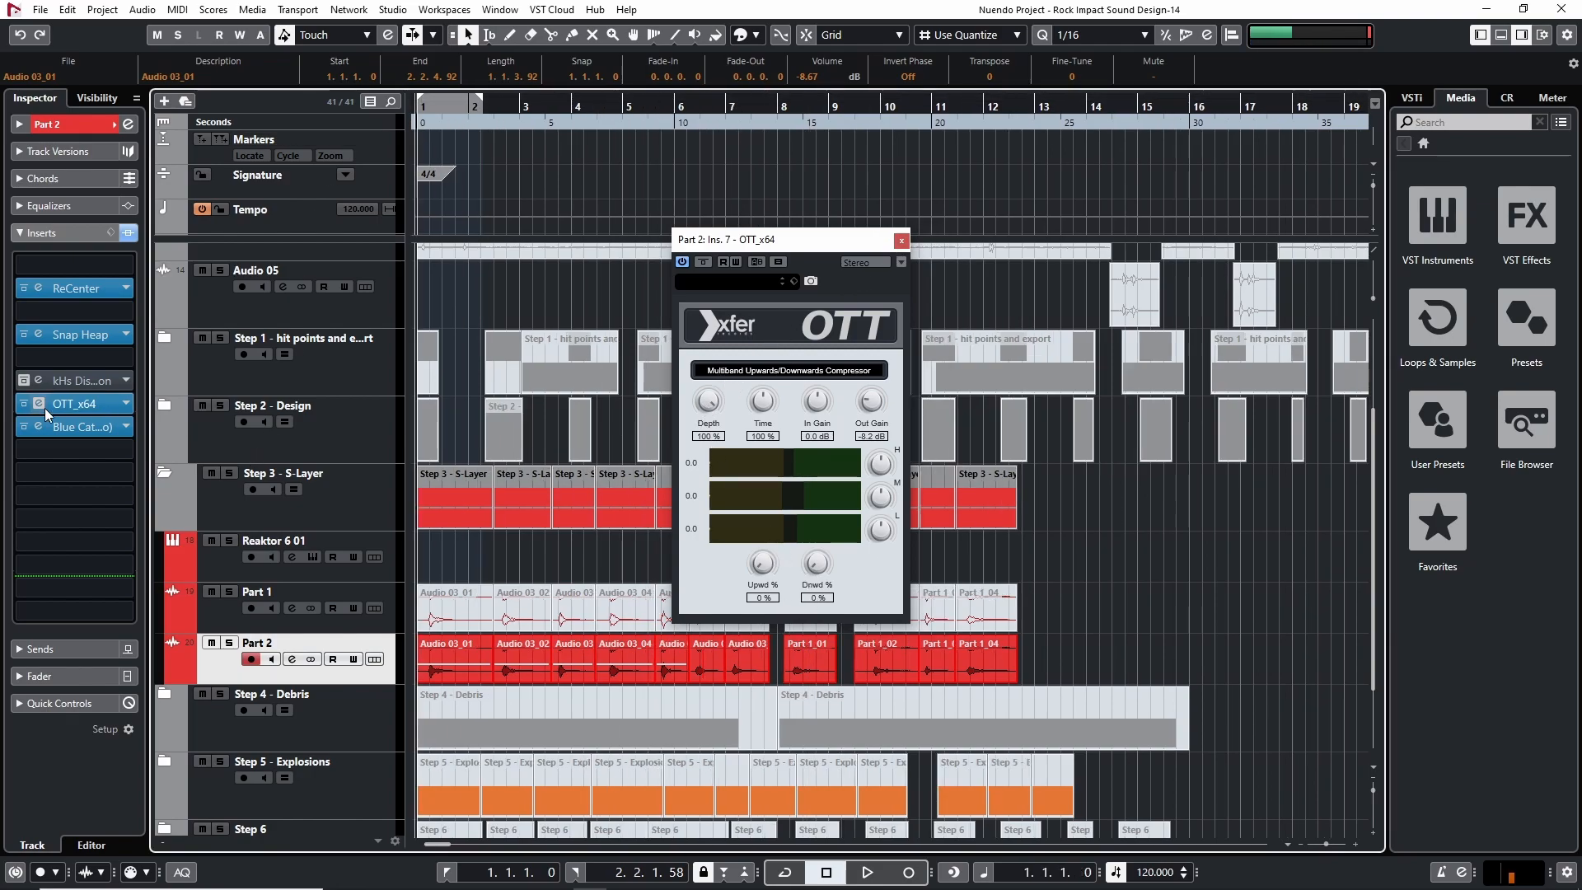
{"action": "left_click", "coordinate": [53, 428]}
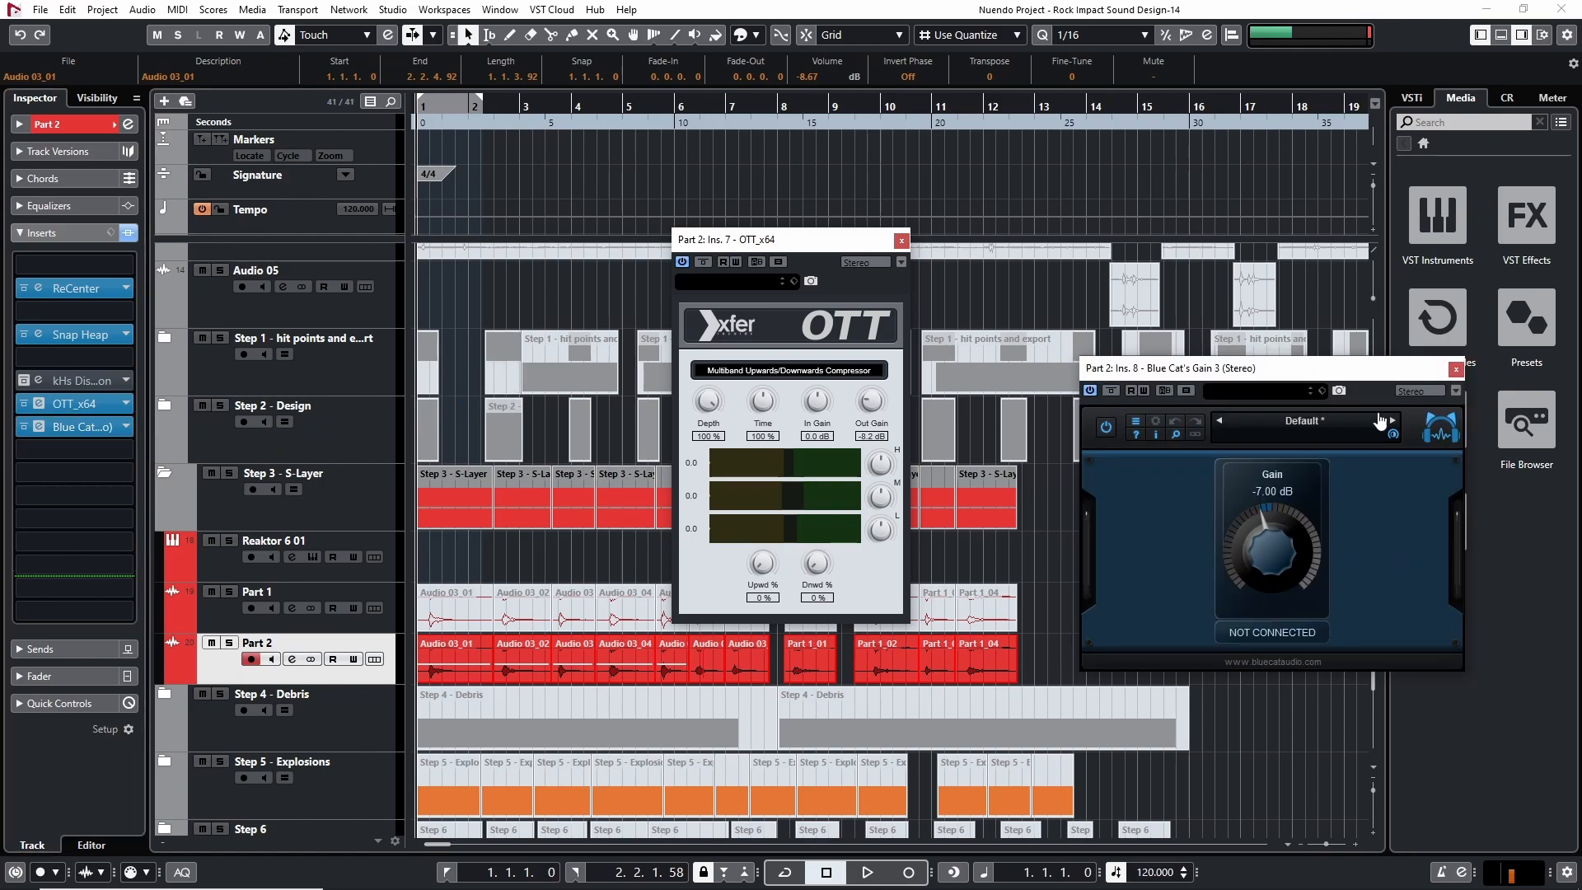
{"action": "left_click", "coordinate": [1460, 370]}
{"action": "left_click", "coordinate": [902, 239]}
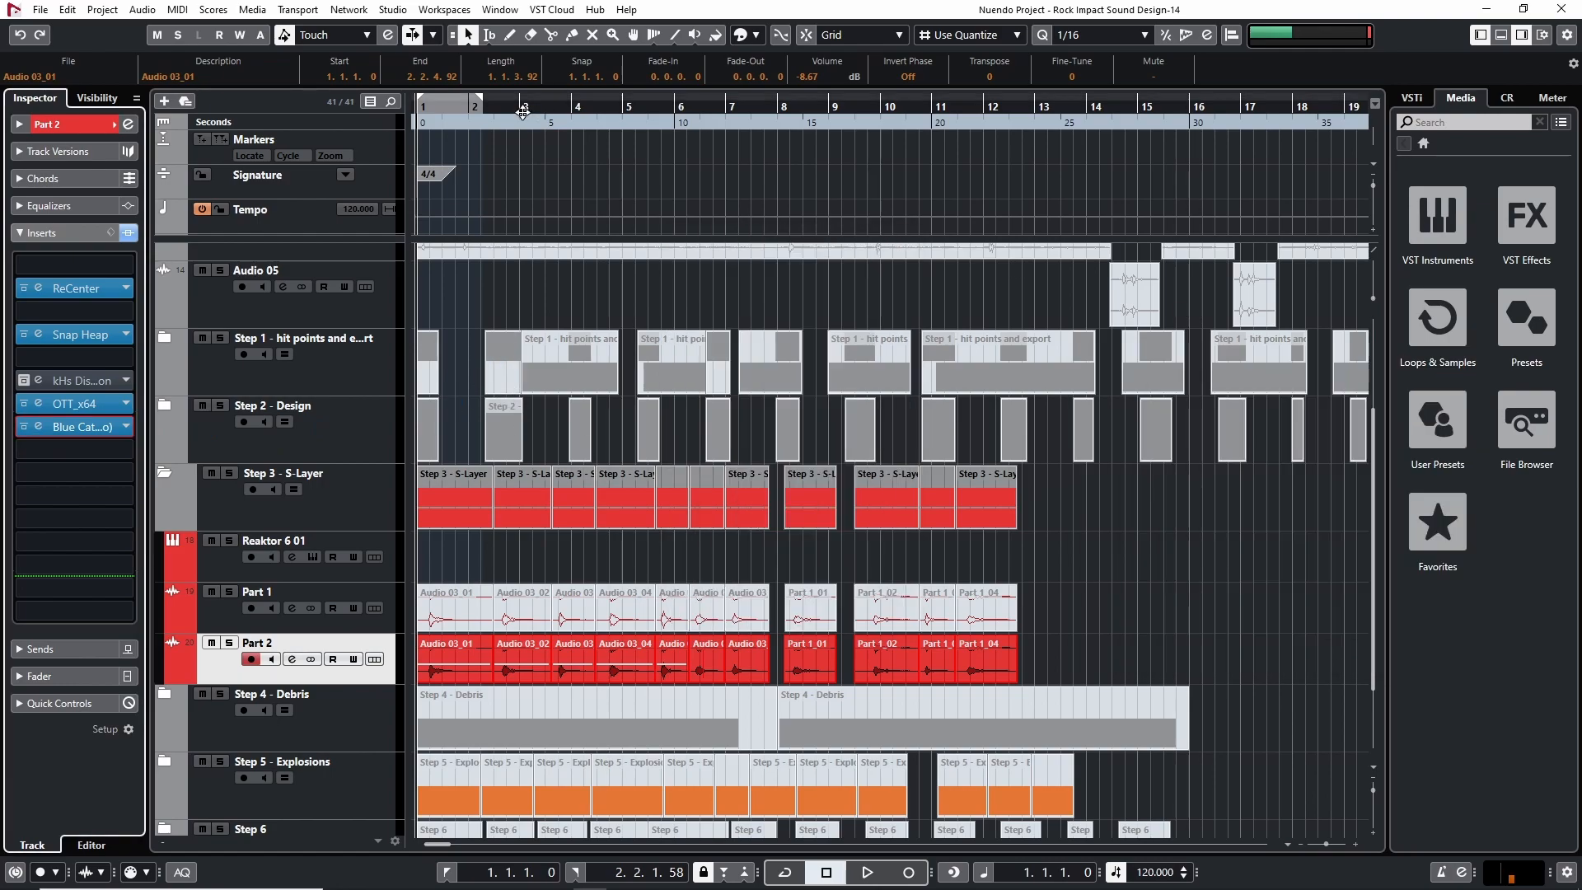
Step: Play the Part 2 clips from bar 1 to about bar 10 and mute all of them
{"action": "key", "text": "space"}
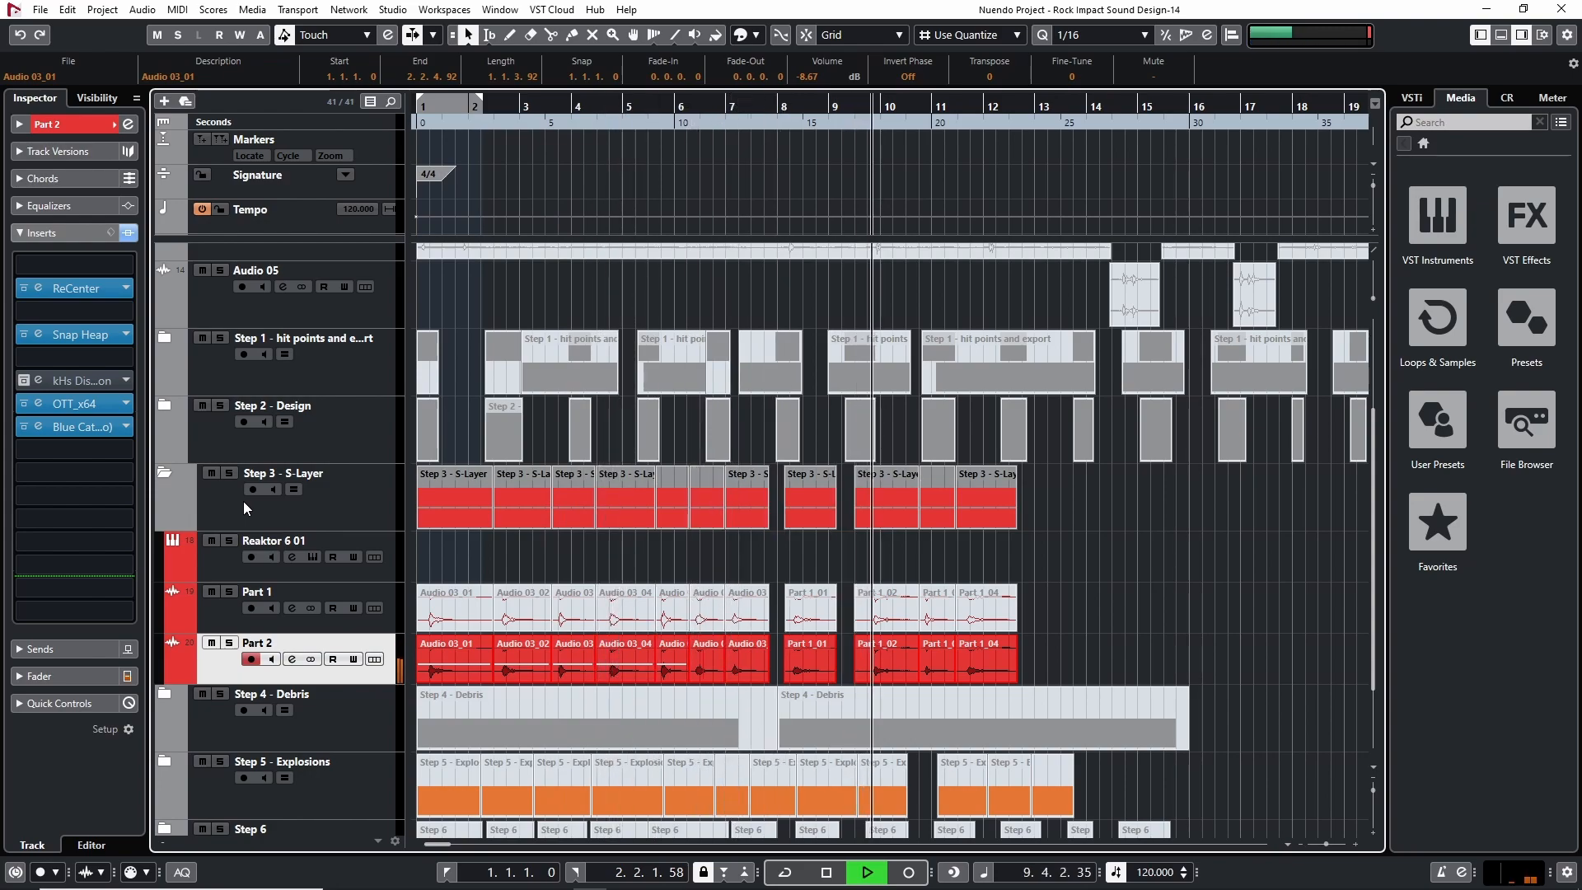
{"action": "key", "text": "space"}
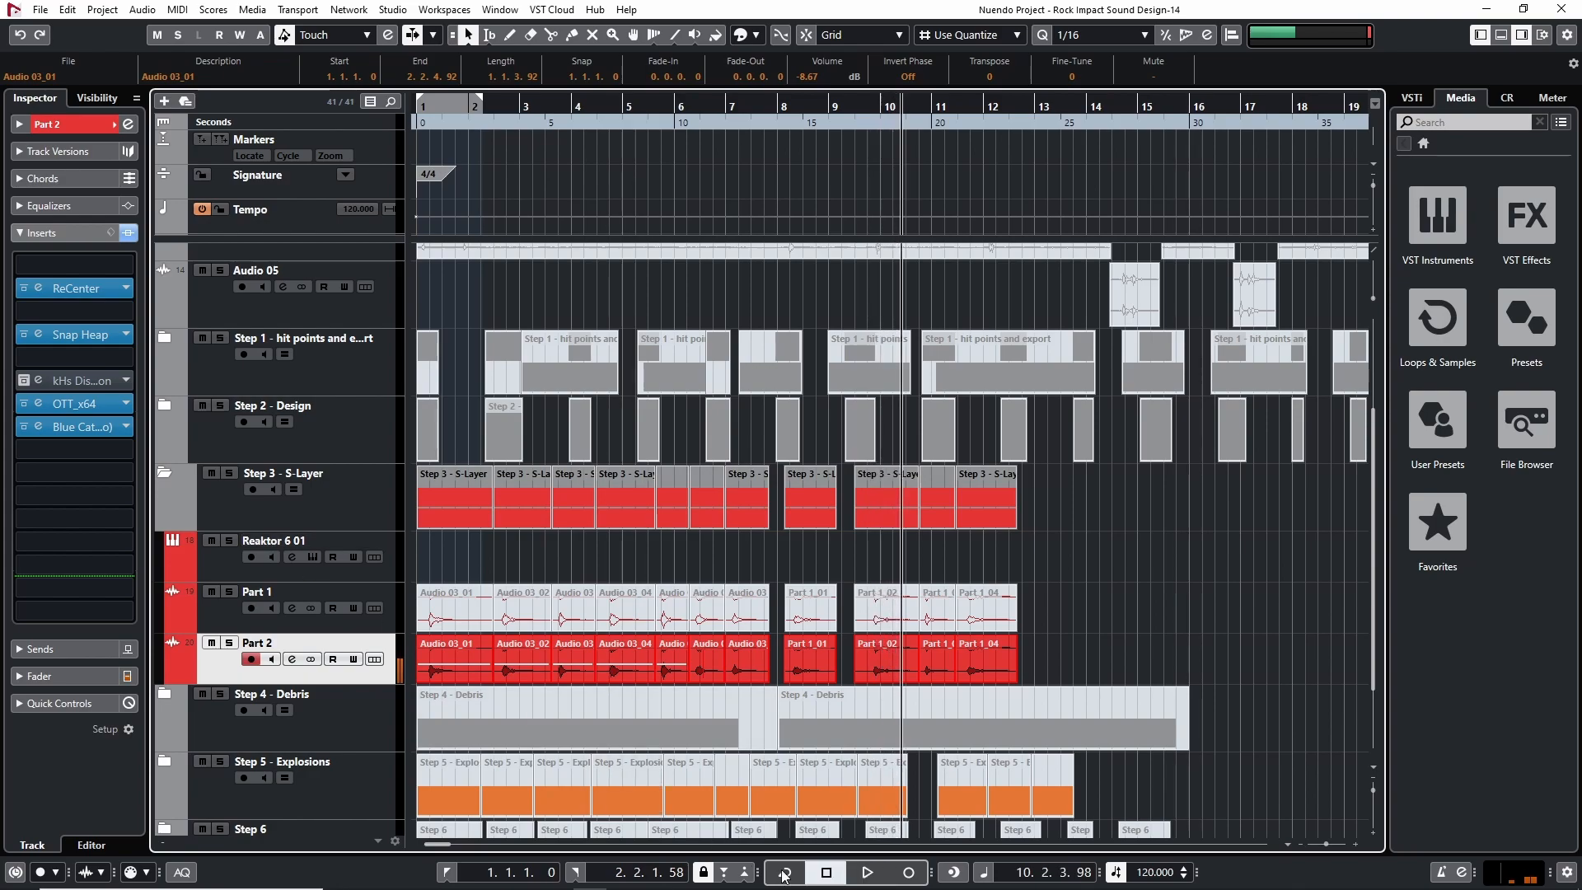
{"action": "left_click", "coordinate": [1093, 660]}
{"action": "left_click_drag", "start_coordinate": [439, 664], "coordinate": [411, 661]}
{"action": "key", "text": "shift+m"}
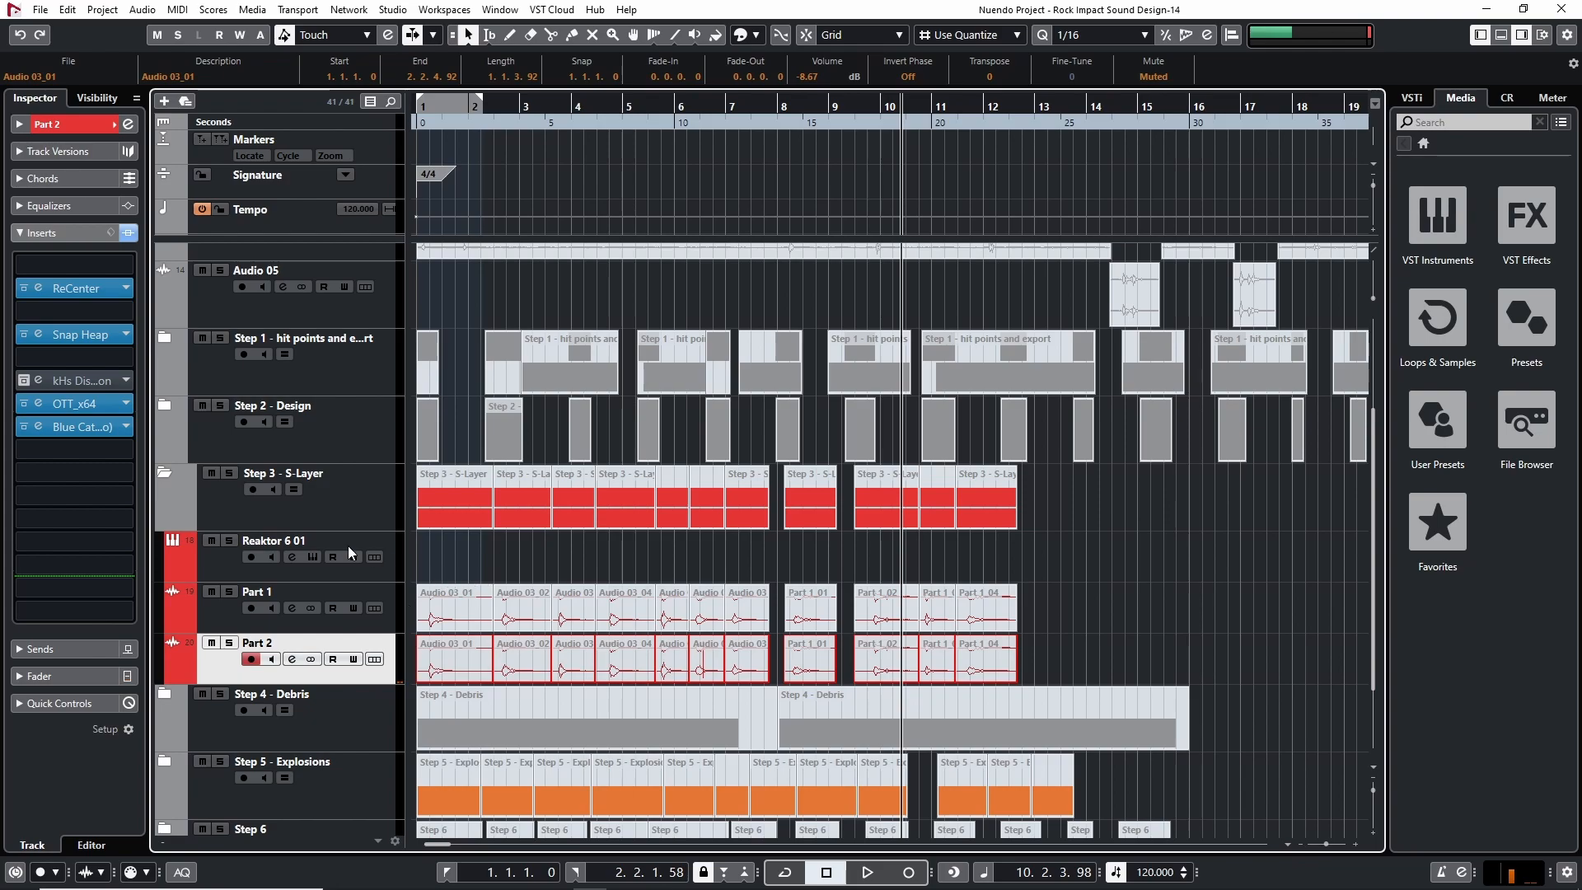
Step: Collapse the Step 3 - S-Layer folder and expand the Step 4 - Debris folder
{"action": "left_click", "coordinate": [167, 474]}
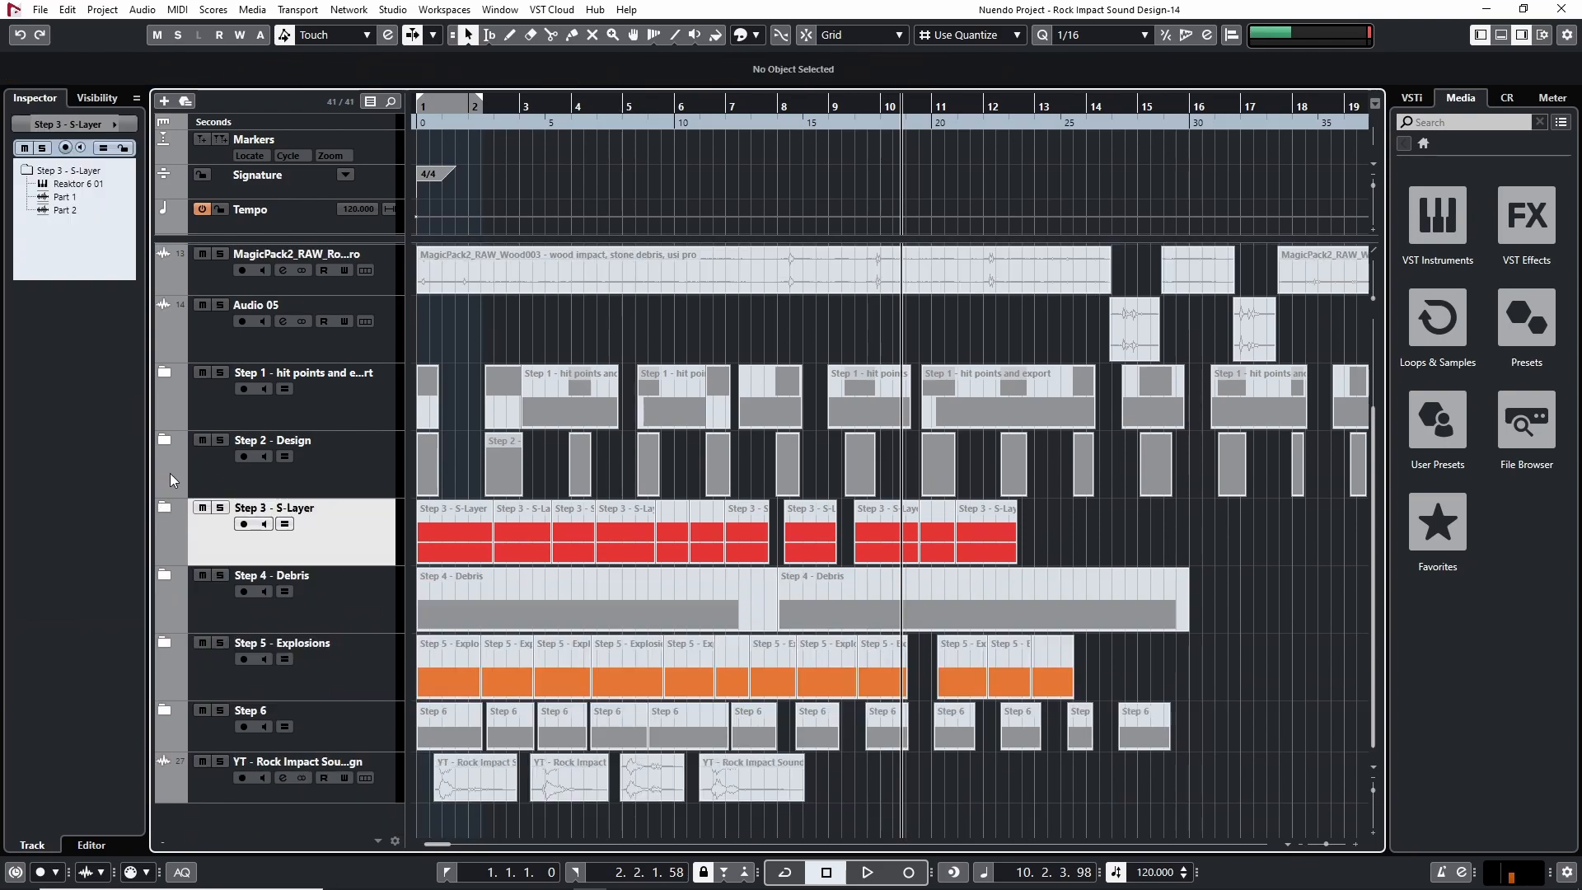
{"action": "left_click", "coordinate": [164, 575]}
{"action": "scroll", "coordinate": [398, 593], "scroll_direction": "down", "scroll_amount": 2}
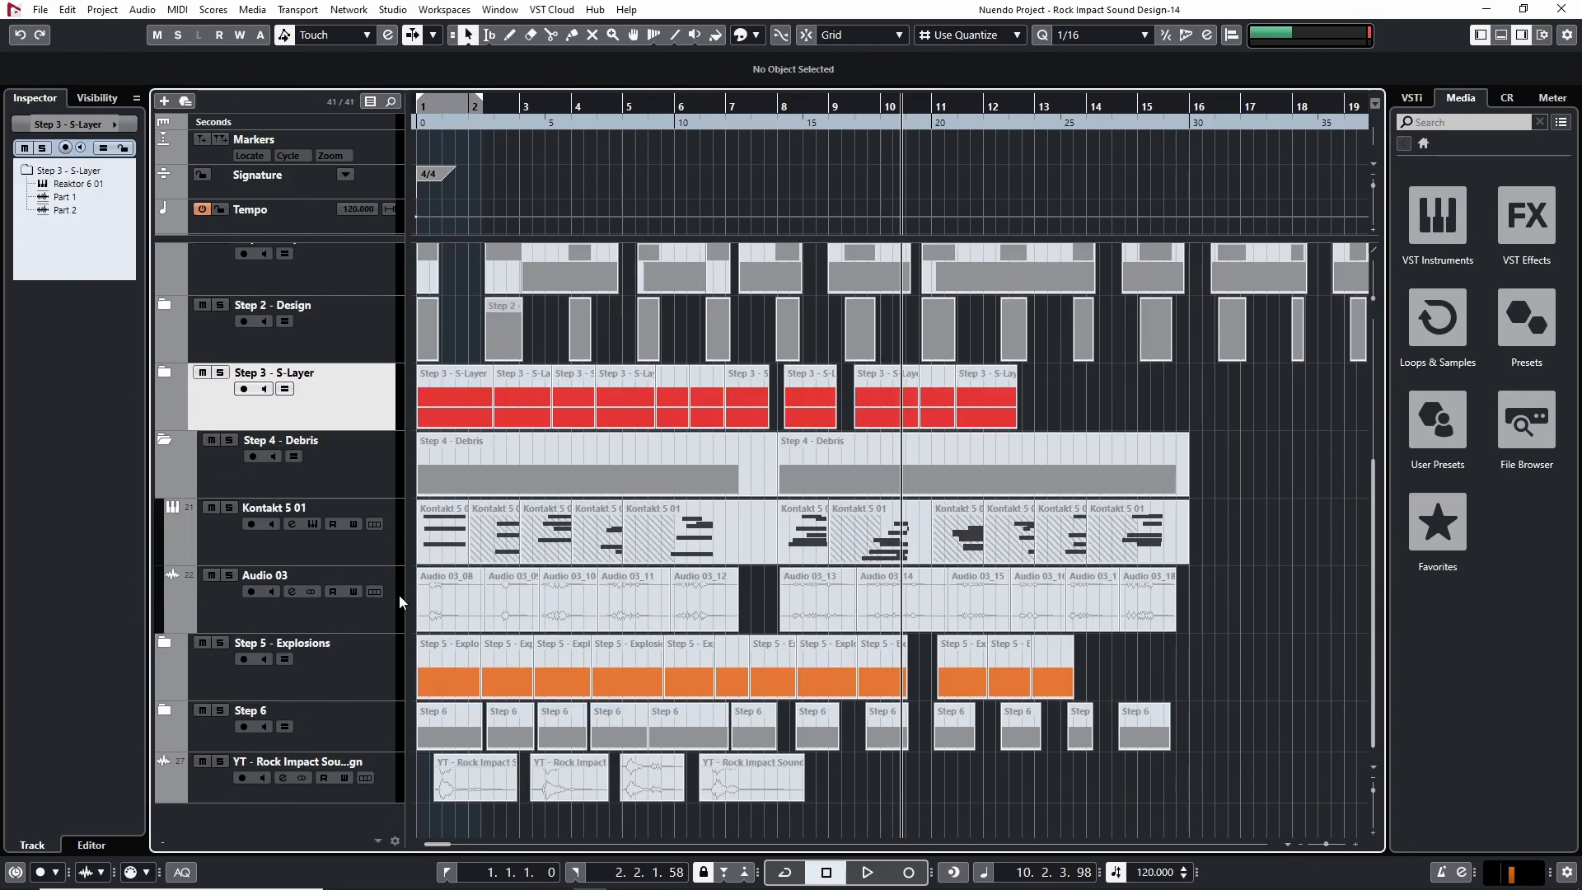
{"action": "scroll", "coordinate": [372, 503], "scroll_direction": "up", "scroll_amount": 2}
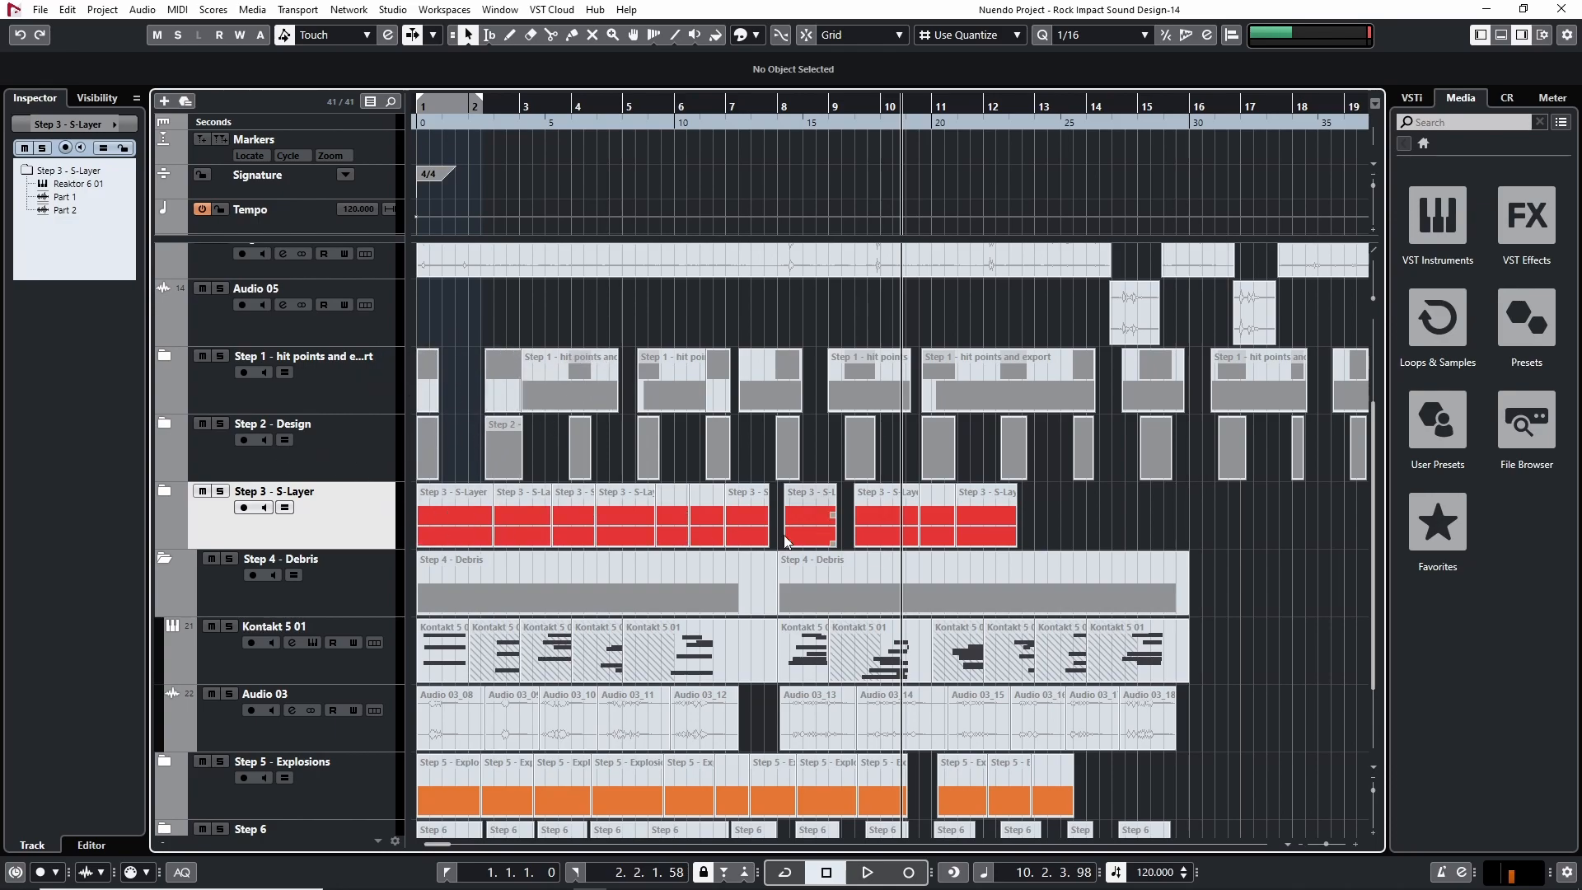
{"action": "scroll", "coordinate": [564, 507], "scroll_direction": "down", "scroll_amount": 3}
Step: Open the Kontakt 5 instrument of the Kontakt 5 01 track and temporarily bypass all the track's inserts
{"action": "left_click", "coordinate": [354, 547]}
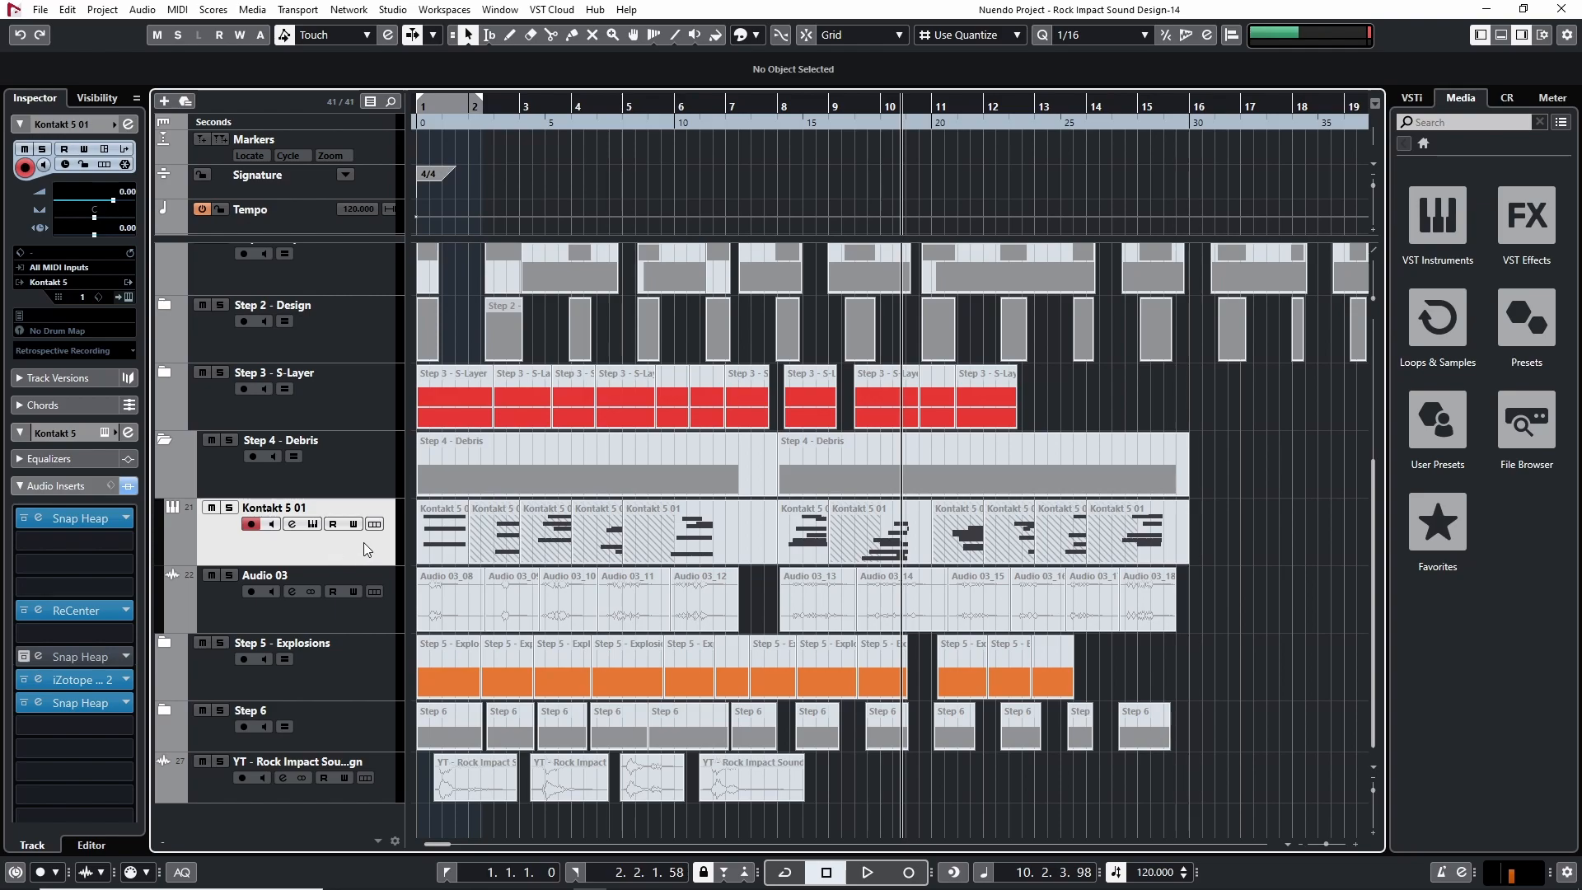
{"action": "left_click", "coordinate": [129, 298]}
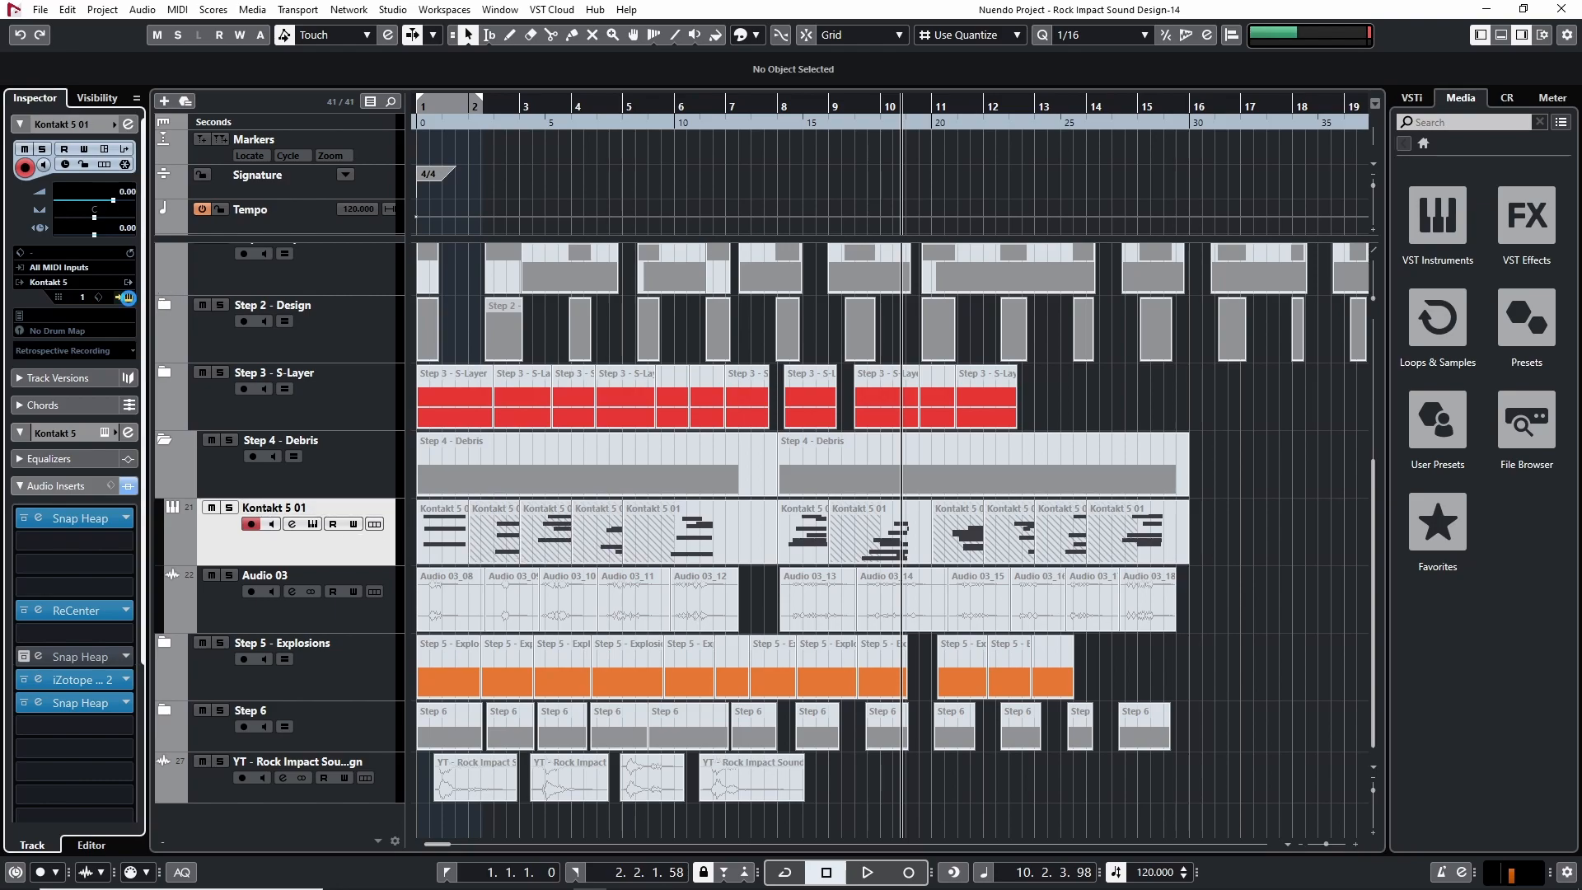
{"action": "left_click_drag", "start_coordinate": [1581, 72], "coordinate": [716, 92]}
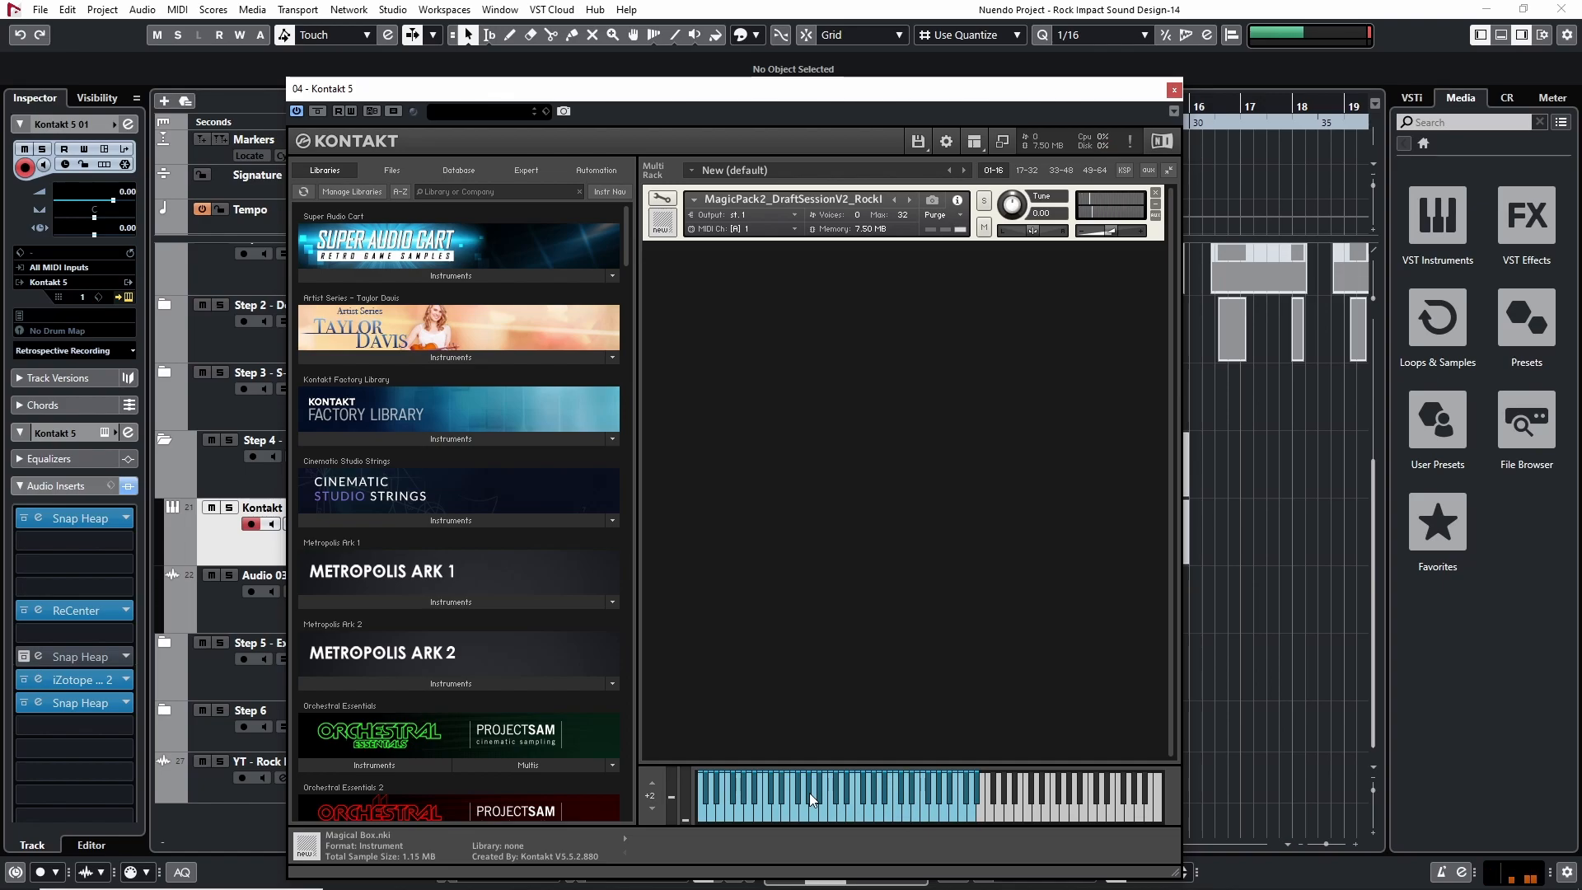
{"action": "left_click_drag", "start_coordinate": [1135, 92], "coordinate": [1291, 83]}
{"action": "left_click", "coordinate": [127, 486]}
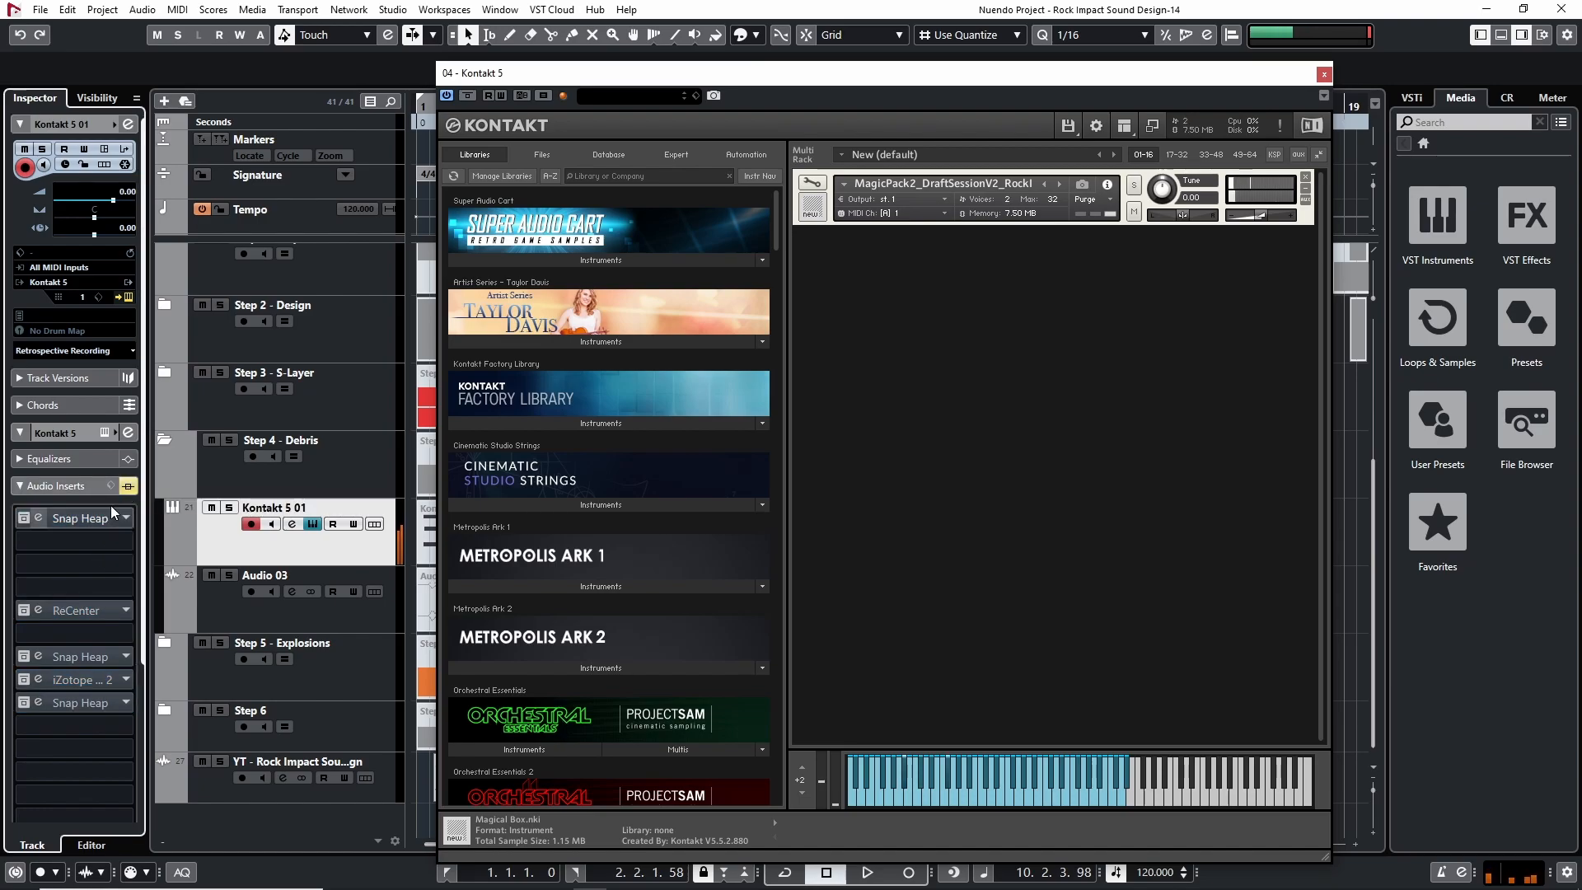
{"action": "left_click", "coordinate": [125, 486]}
Step: Review the modules of the Snap Heap in insert slot 1 of Kontakt 5 01 and deactivate that insert
{"action": "left_click", "coordinate": [91, 518]}
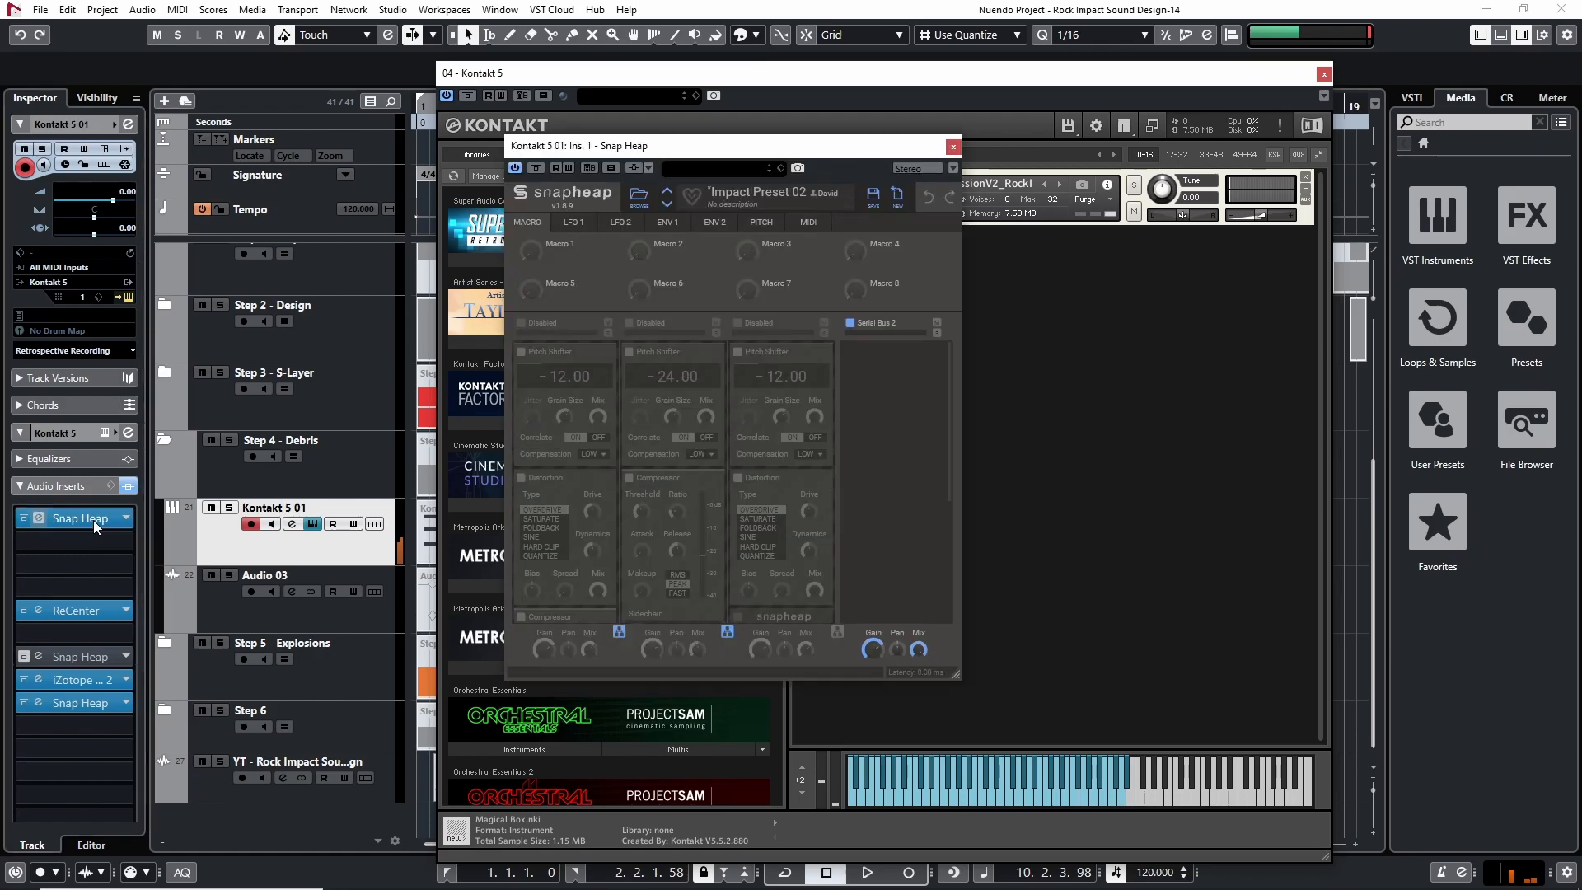
{"action": "scroll", "coordinate": [663, 429], "scroll_direction": "down", "scroll_amount": 2}
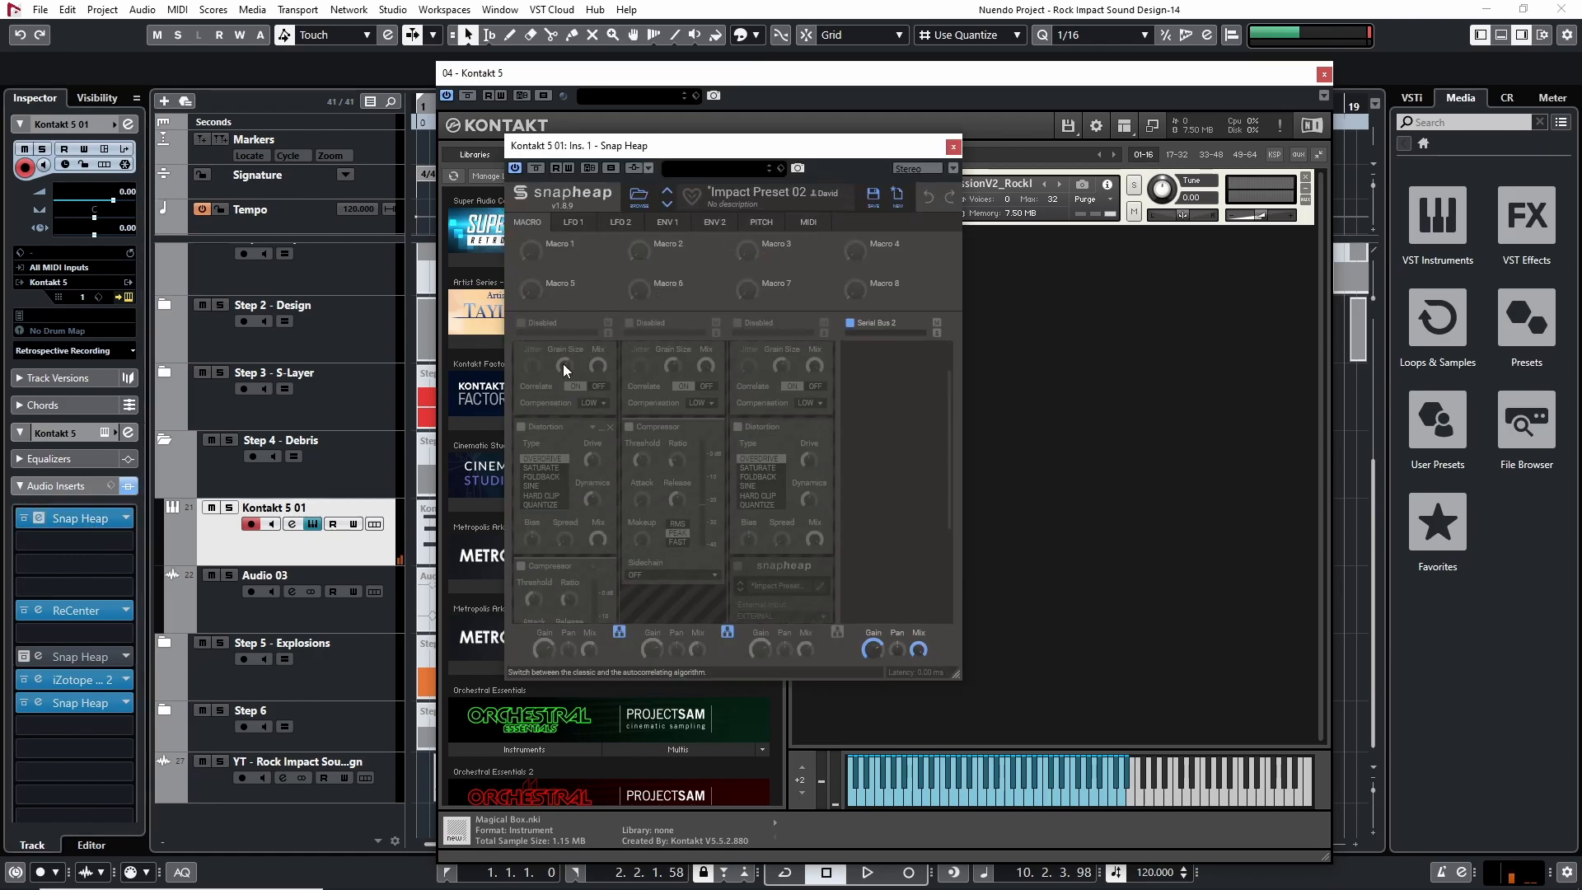
{"action": "left_click", "coordinate": [953, 145]}
{"action": "left_click", "coordinate": [24, 519]}
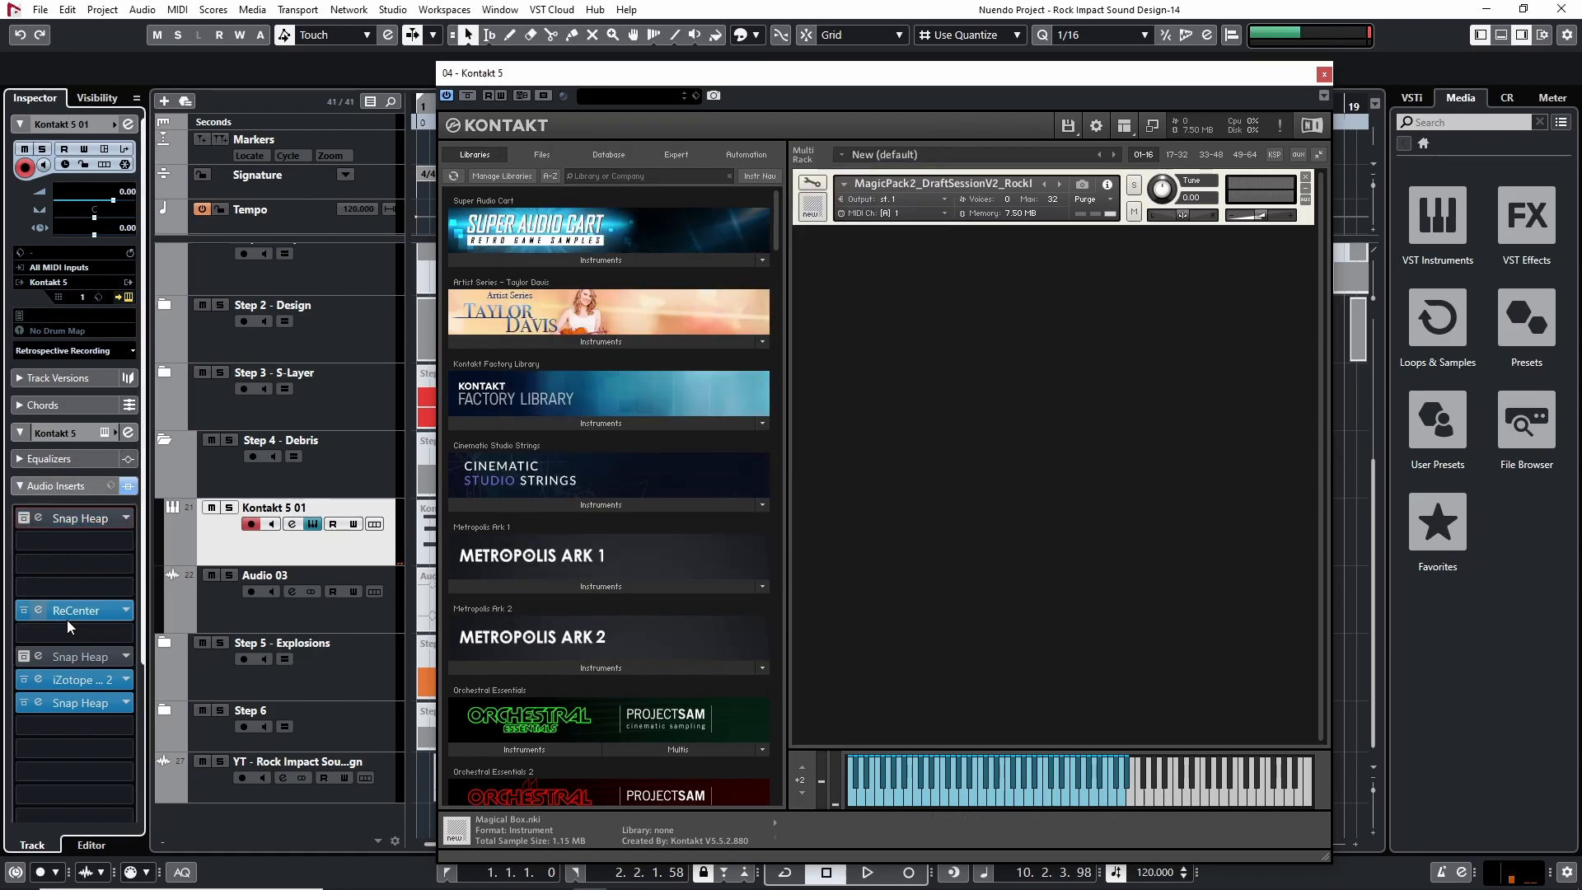
Step: Review the iZotope Trash 2 insert on Kontakt 5 01 and open the Snap Heap in insert slot 9
{"action": "left_click", "coordinate": [40, 680]}
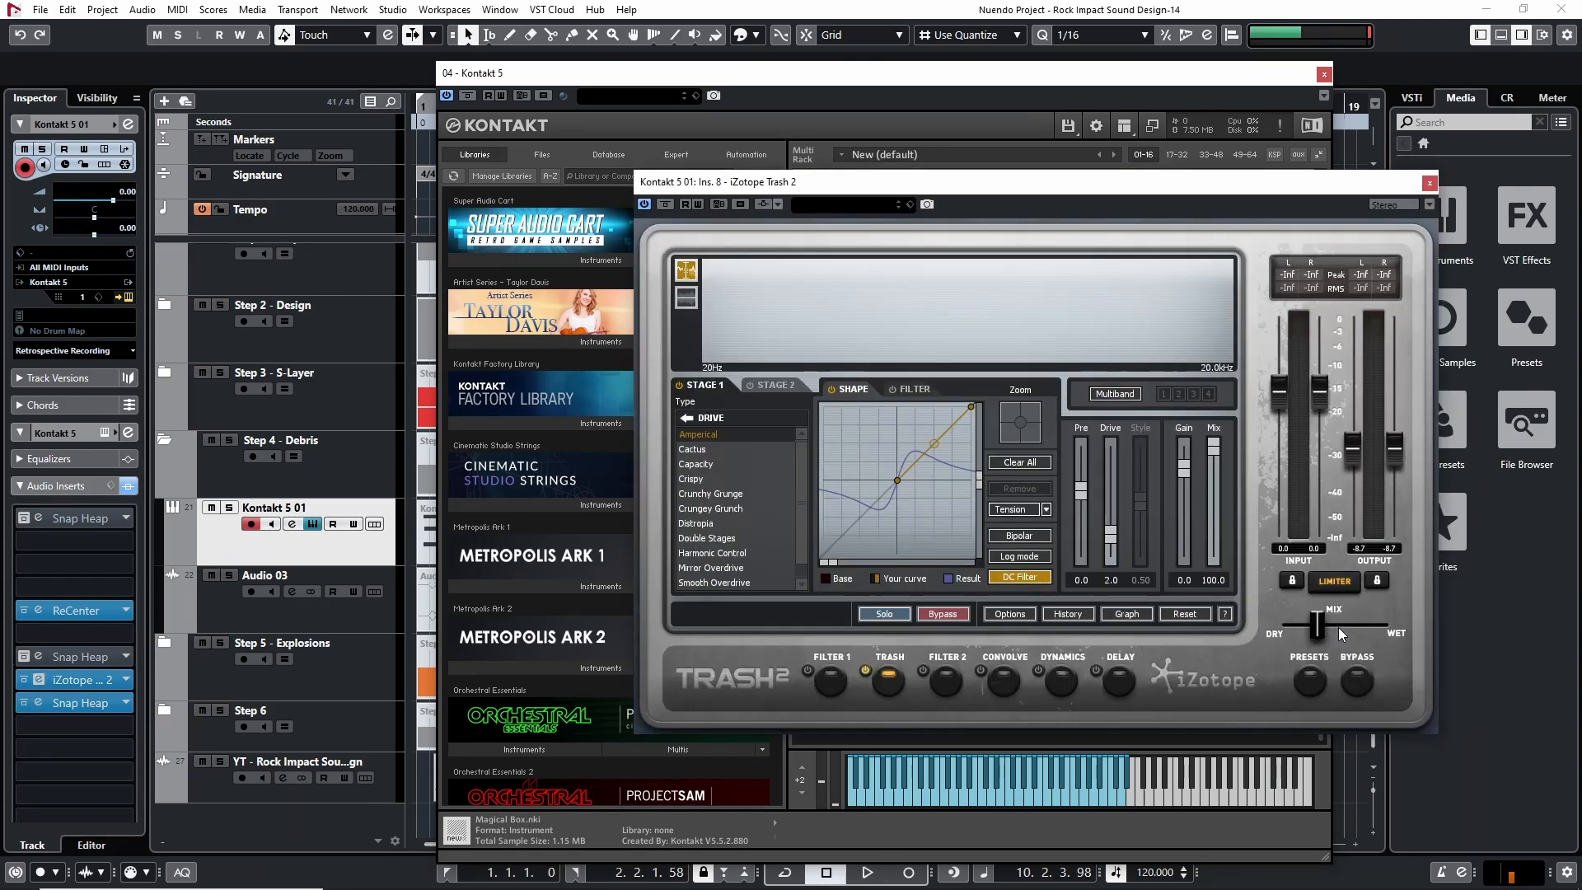
{"action": "left_click", "coordinate": [1429, 182]}
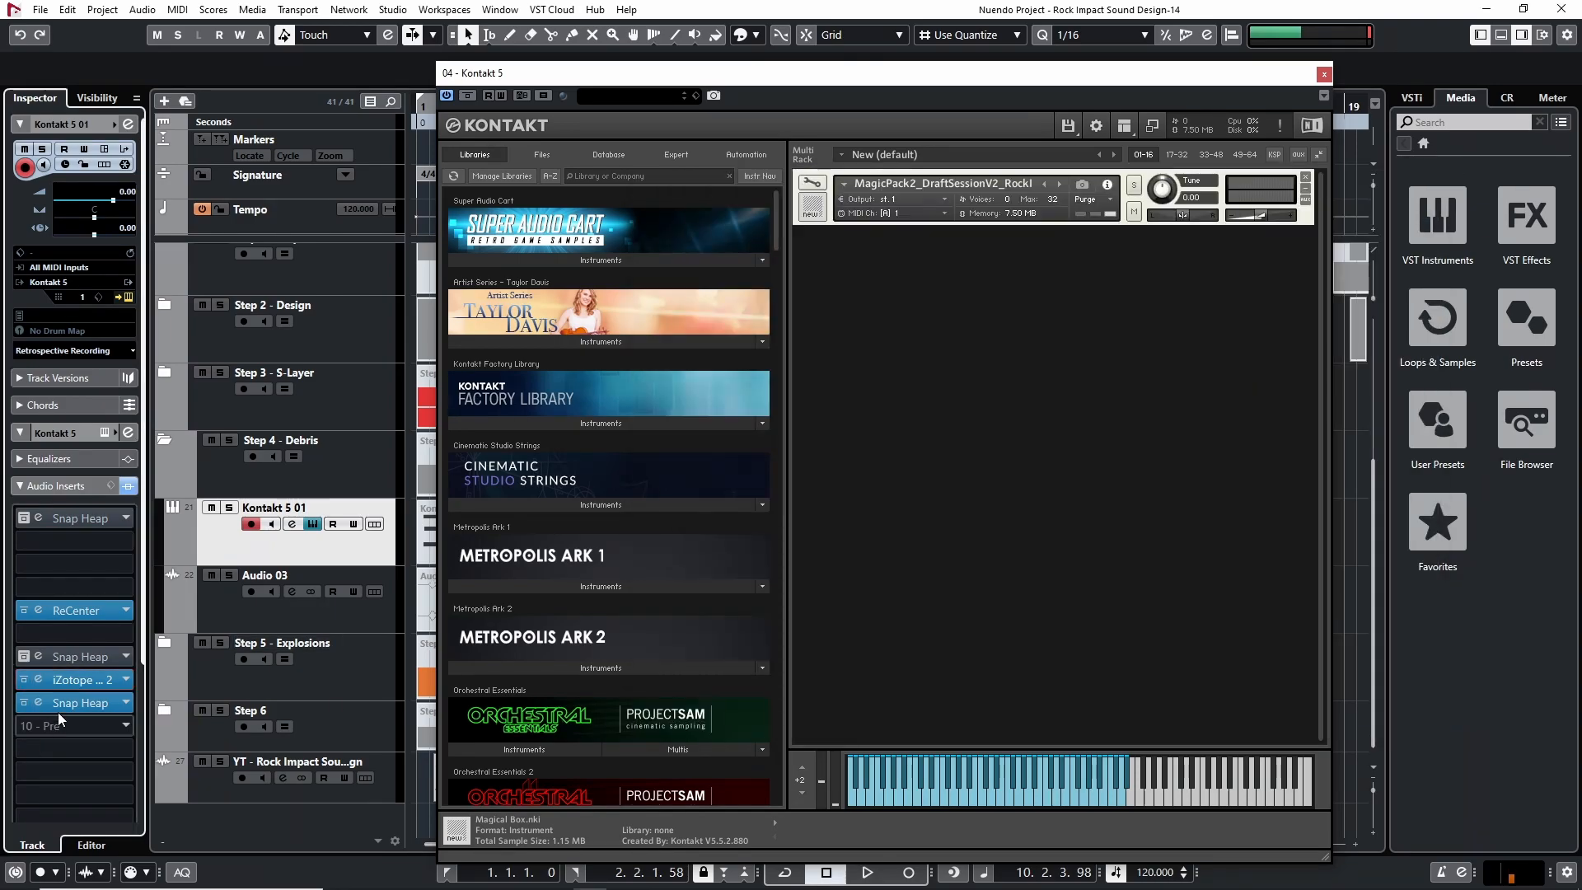
{"action": "left_click", "coordinate": [39, 703]}
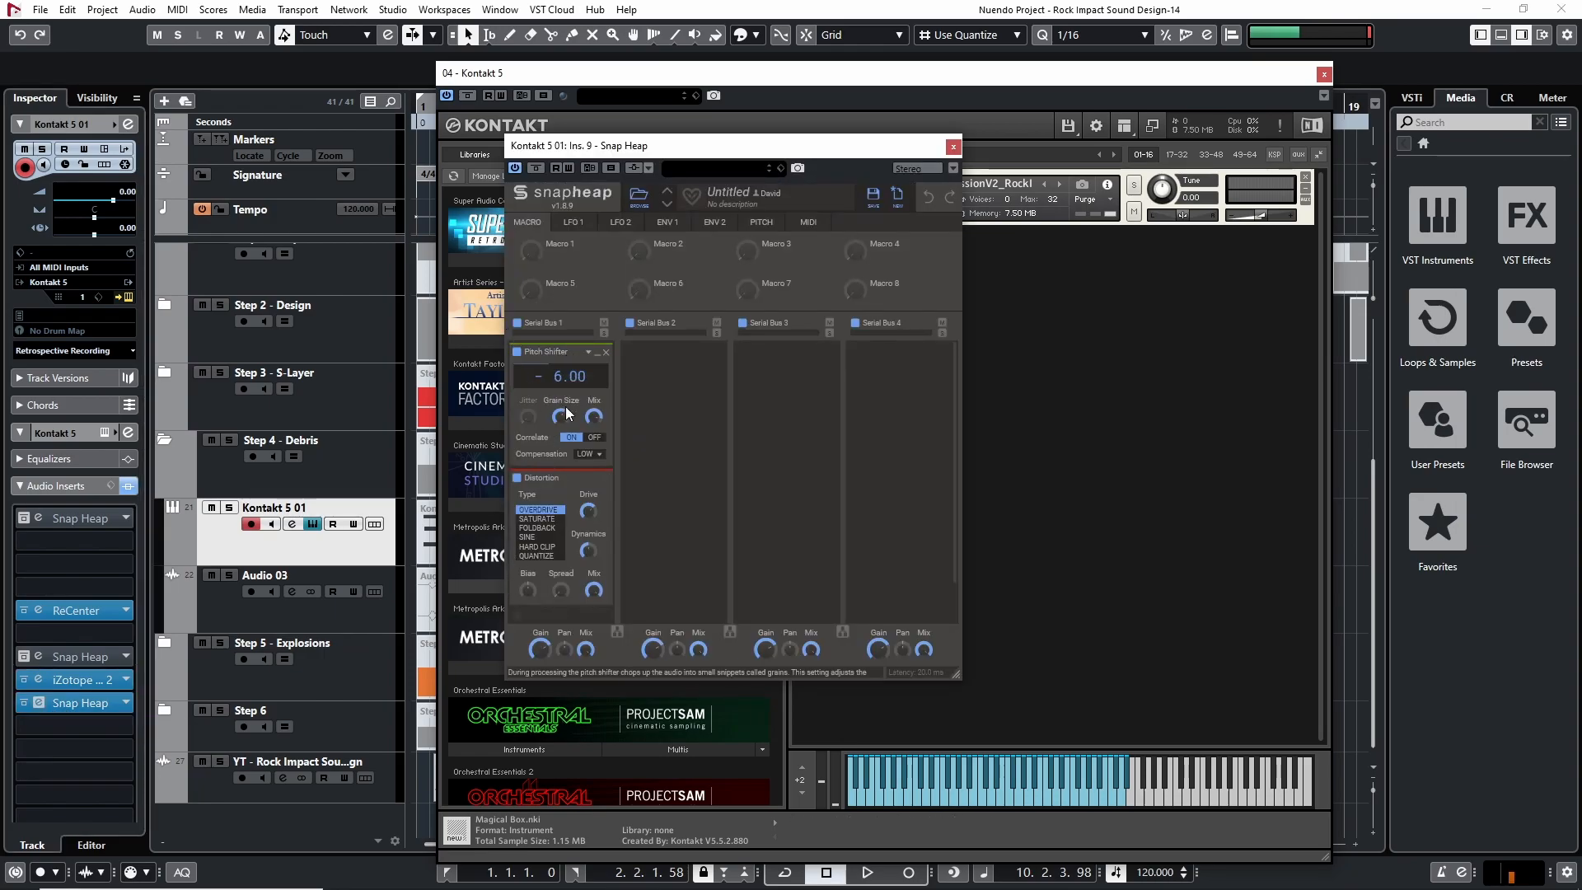
Step: Close the Snap Heap and Kontakt 5 windows, unmute all the Audio 03 clips and return the playhead to the project start
{"action": "left_click", "coordinate": [953, 149]}
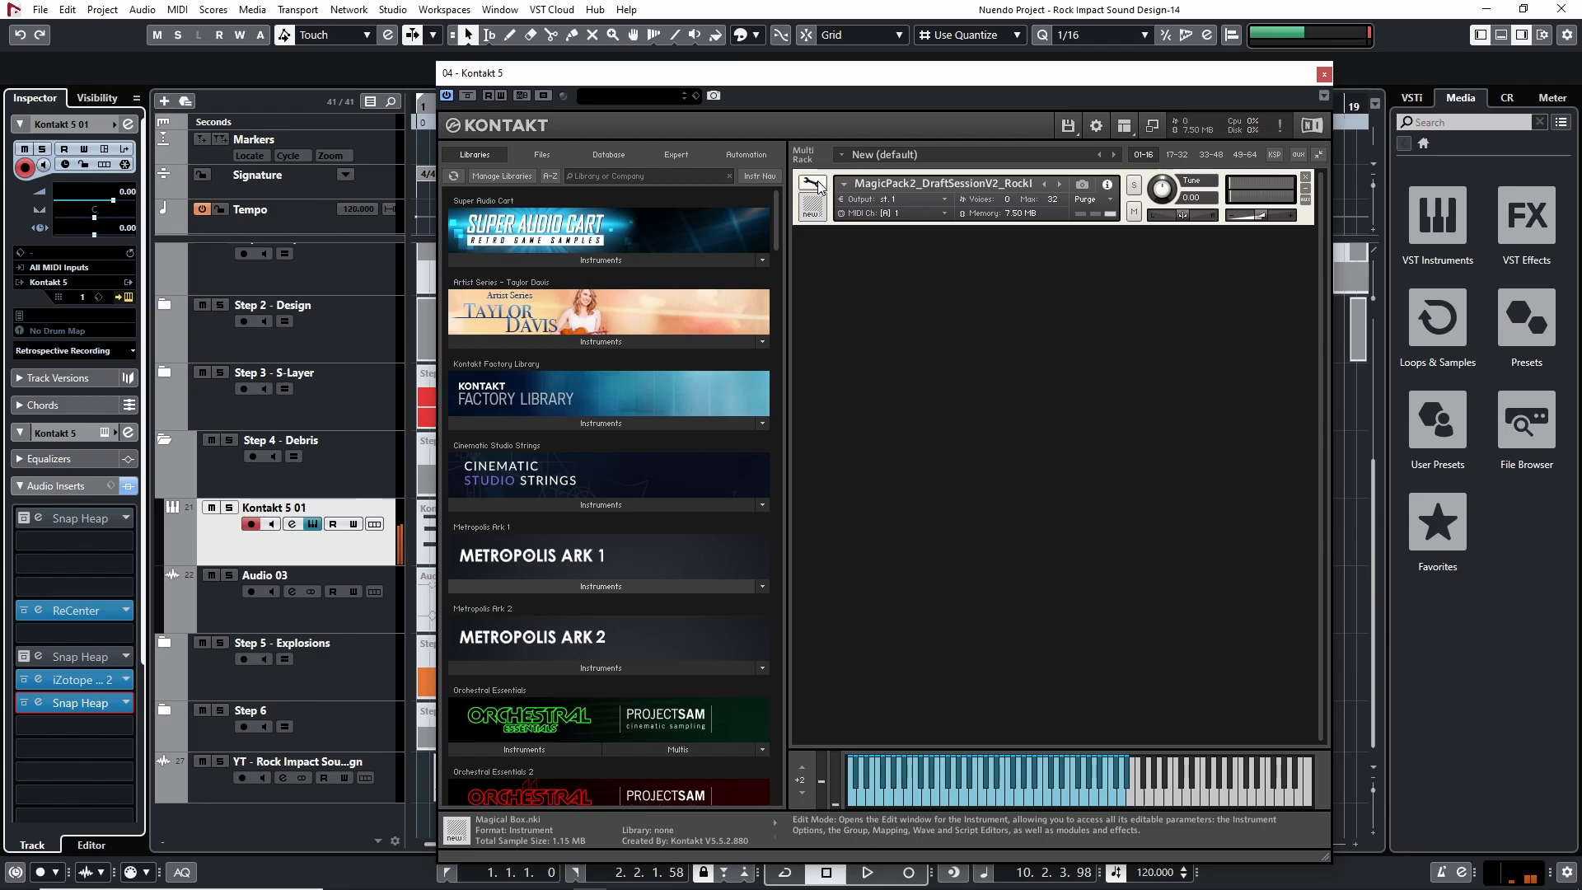
{"action": "left_click", "coordinate": [1324, 74]}
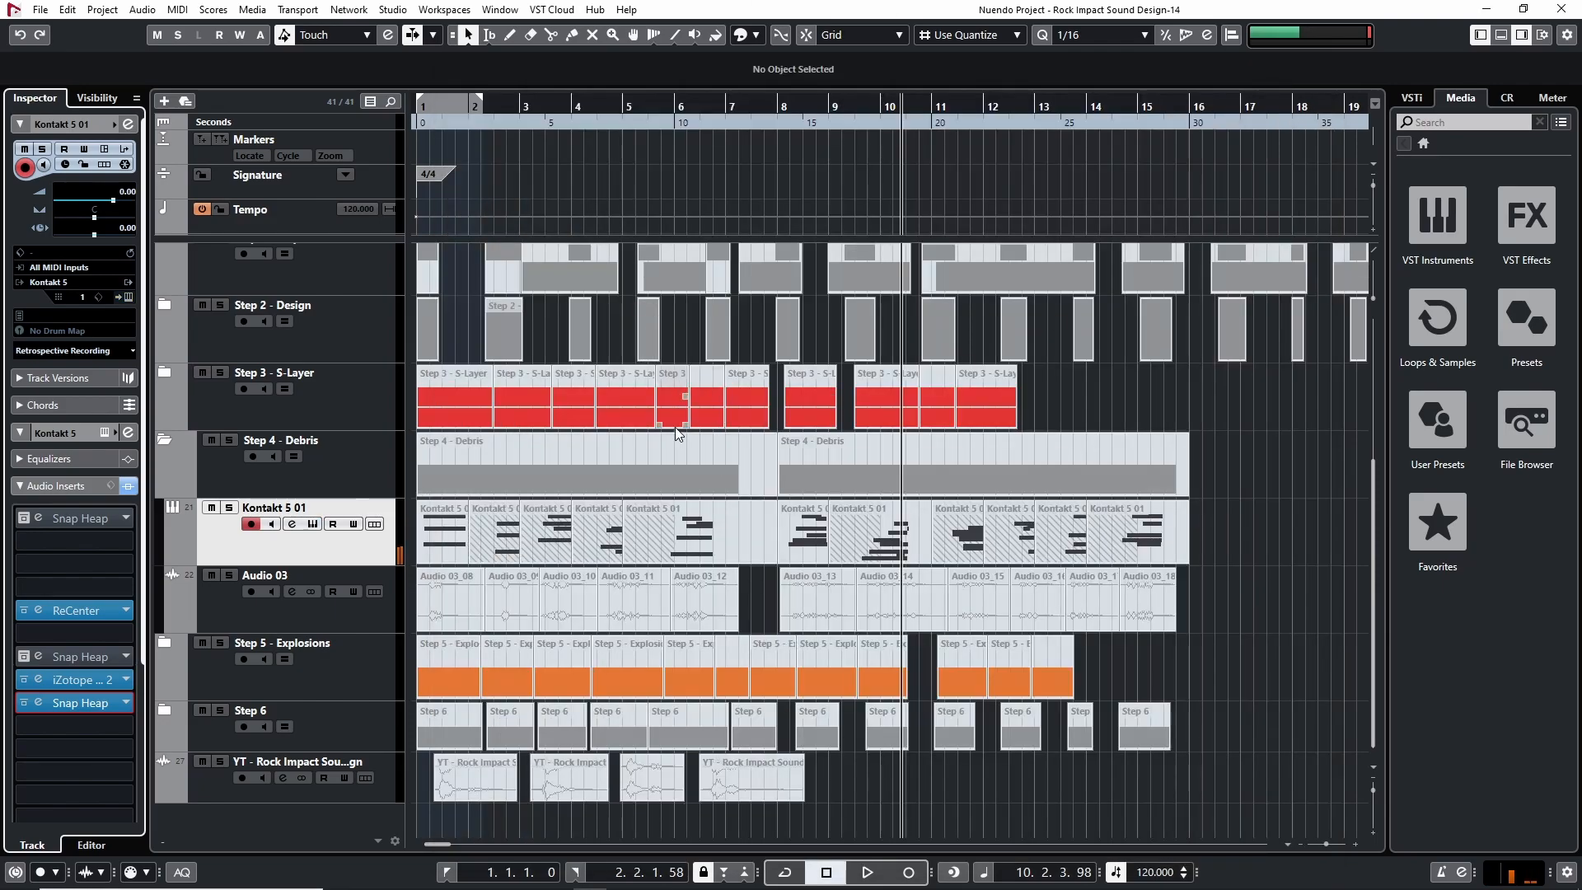
{"action": "left_click", "coordinate": [448, 587]}
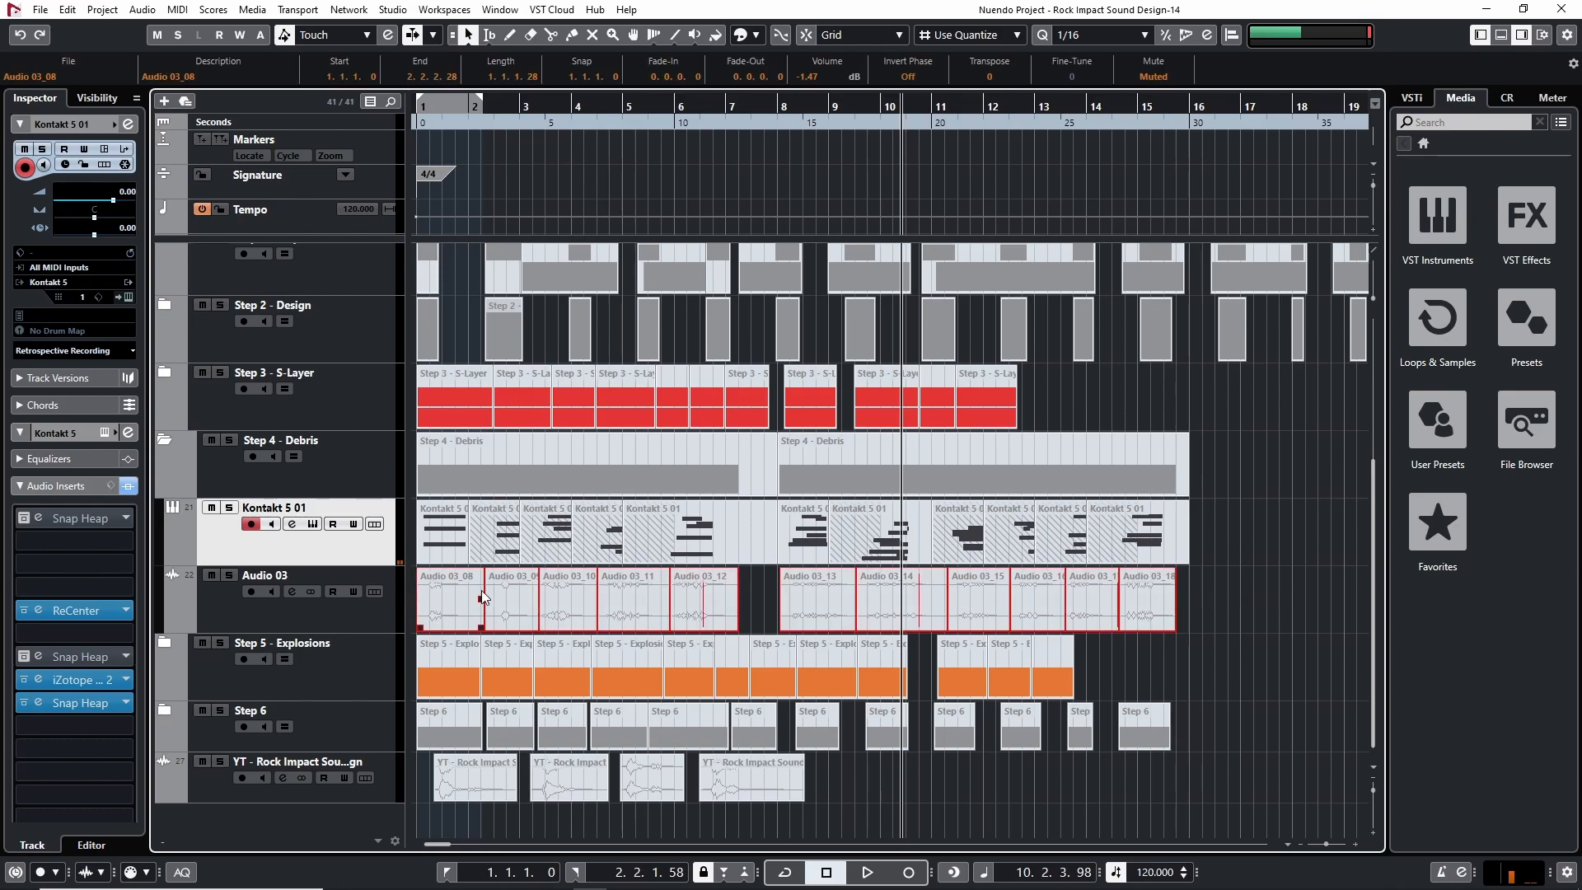
{"action": "key", "text": "Home"}
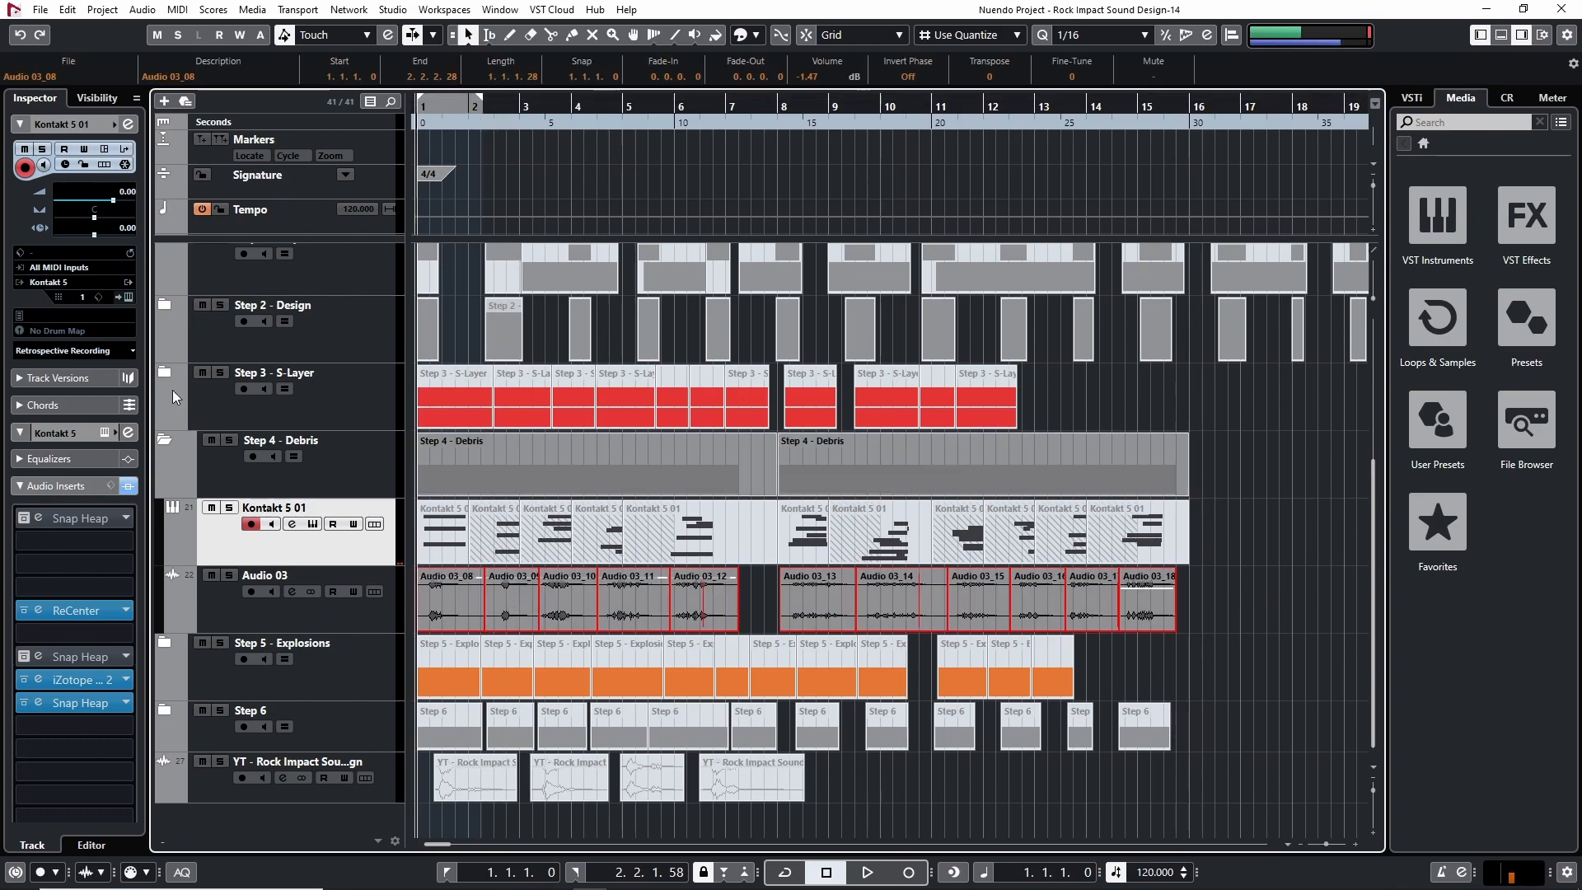
Step: Solo the Audio 03 track, play its debris clips, and unsolo the track and stop playback after listening
{"action": "left_click", "coordinate": [230, 575]}
{"action": "left_click", "coordinate": [240, 602]}
{"action": "key", "text": "space"}
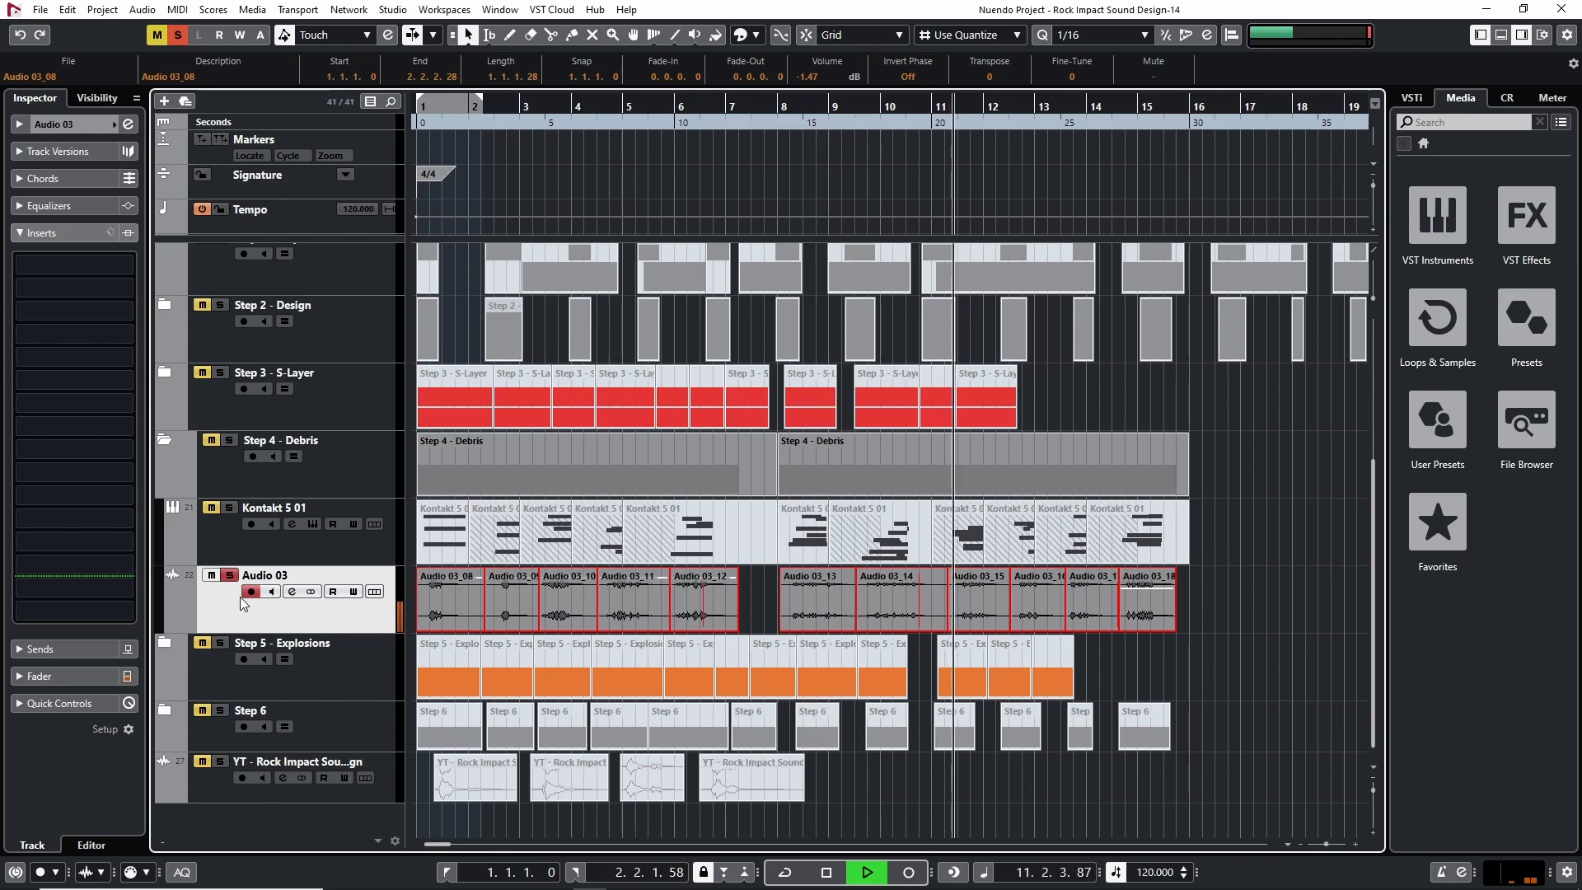
{"action": "left_click", "coordinate": [230, 575]}
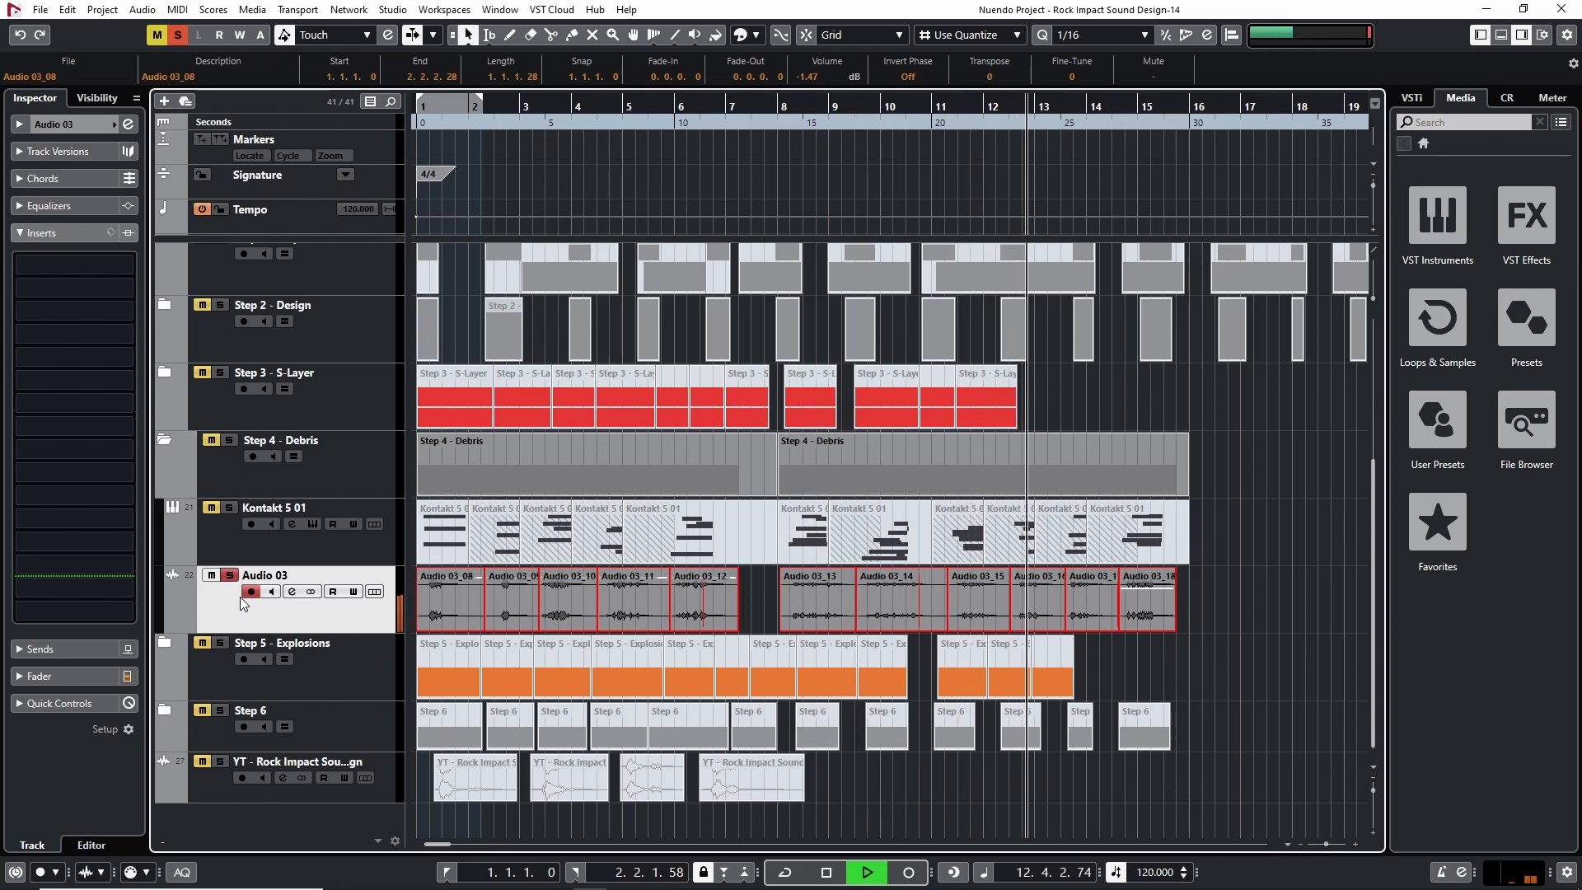
{"action": "key", "text": "space"}
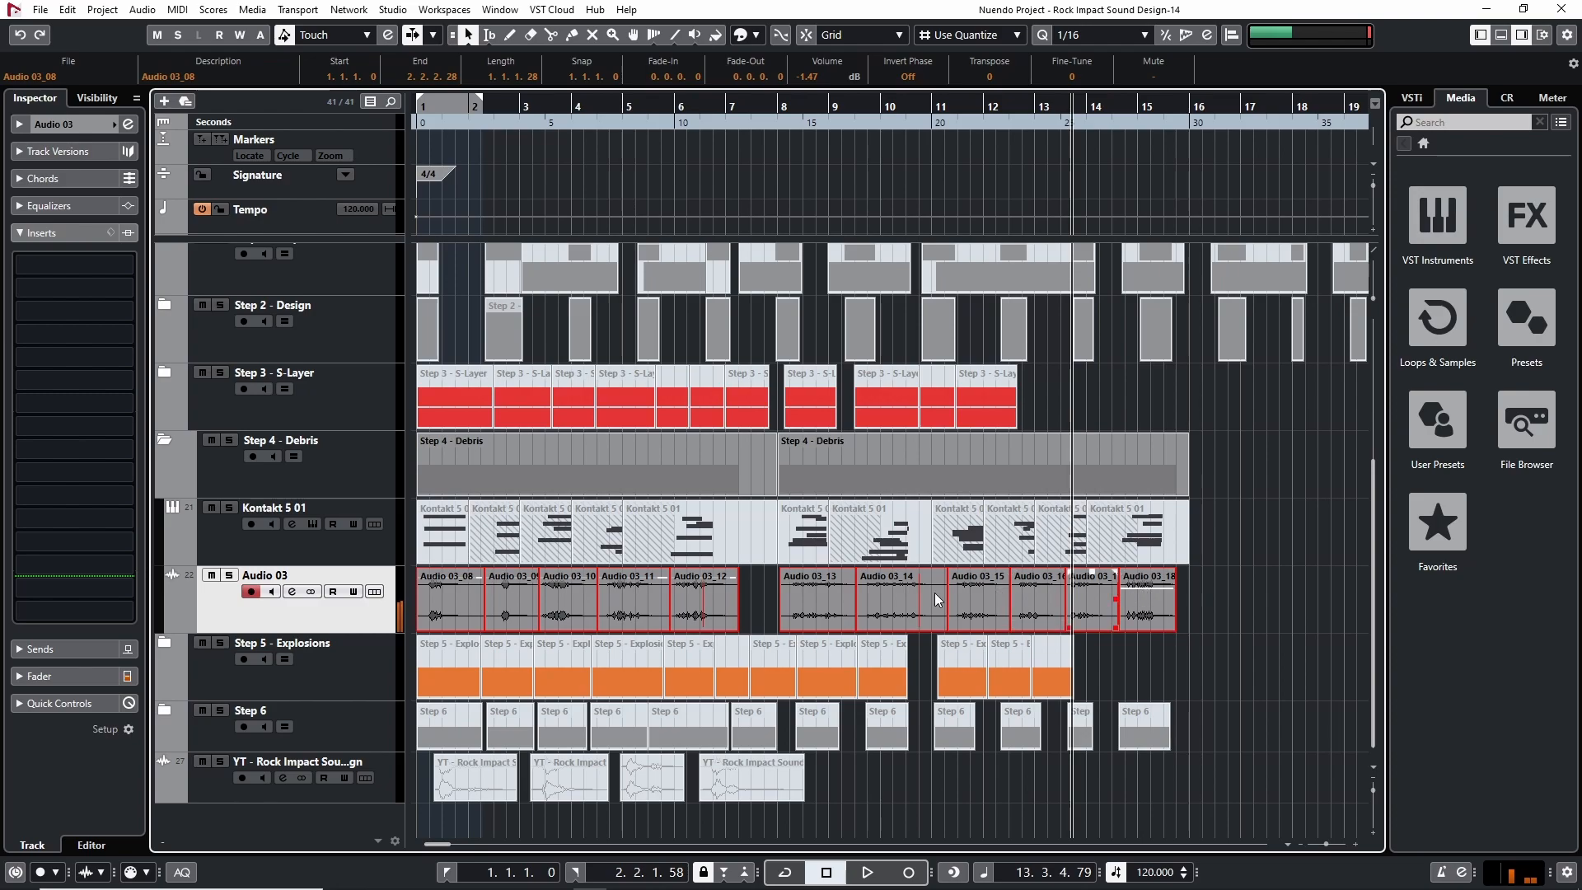
Step: Temporarily deactivate the Snap Heap in insert slot 9 of Kontakt 5 01 and switch it back on
{"action": "left_click", "coordinate": [758, 605]}
{"action": "left_click", "coordinate": [252, 544]}
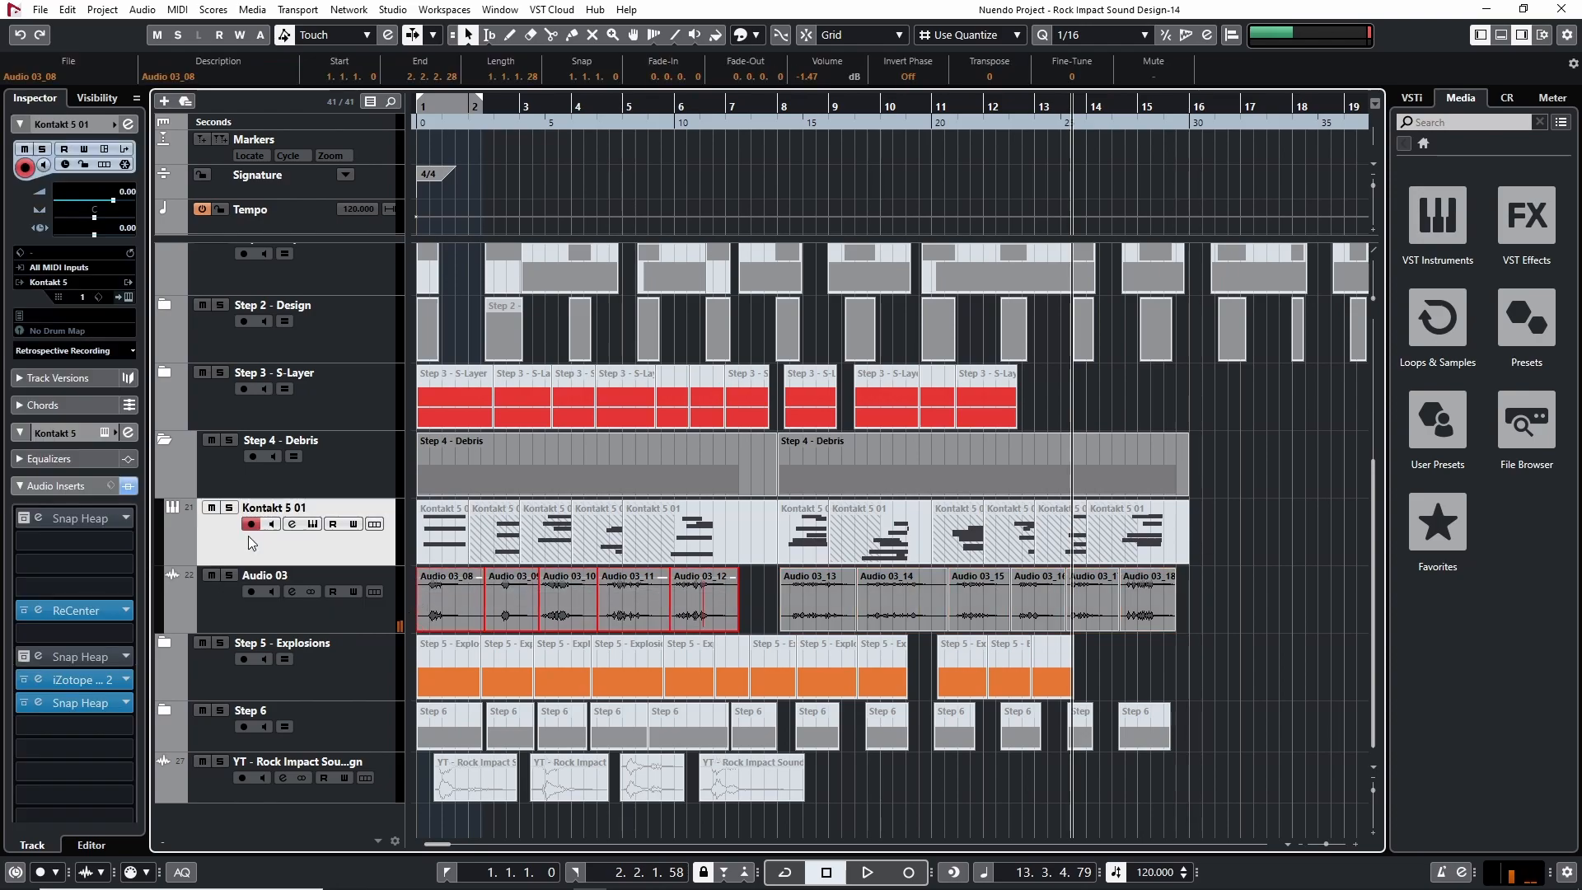
{"action": "left_click", "coordinate": [24, 703]}
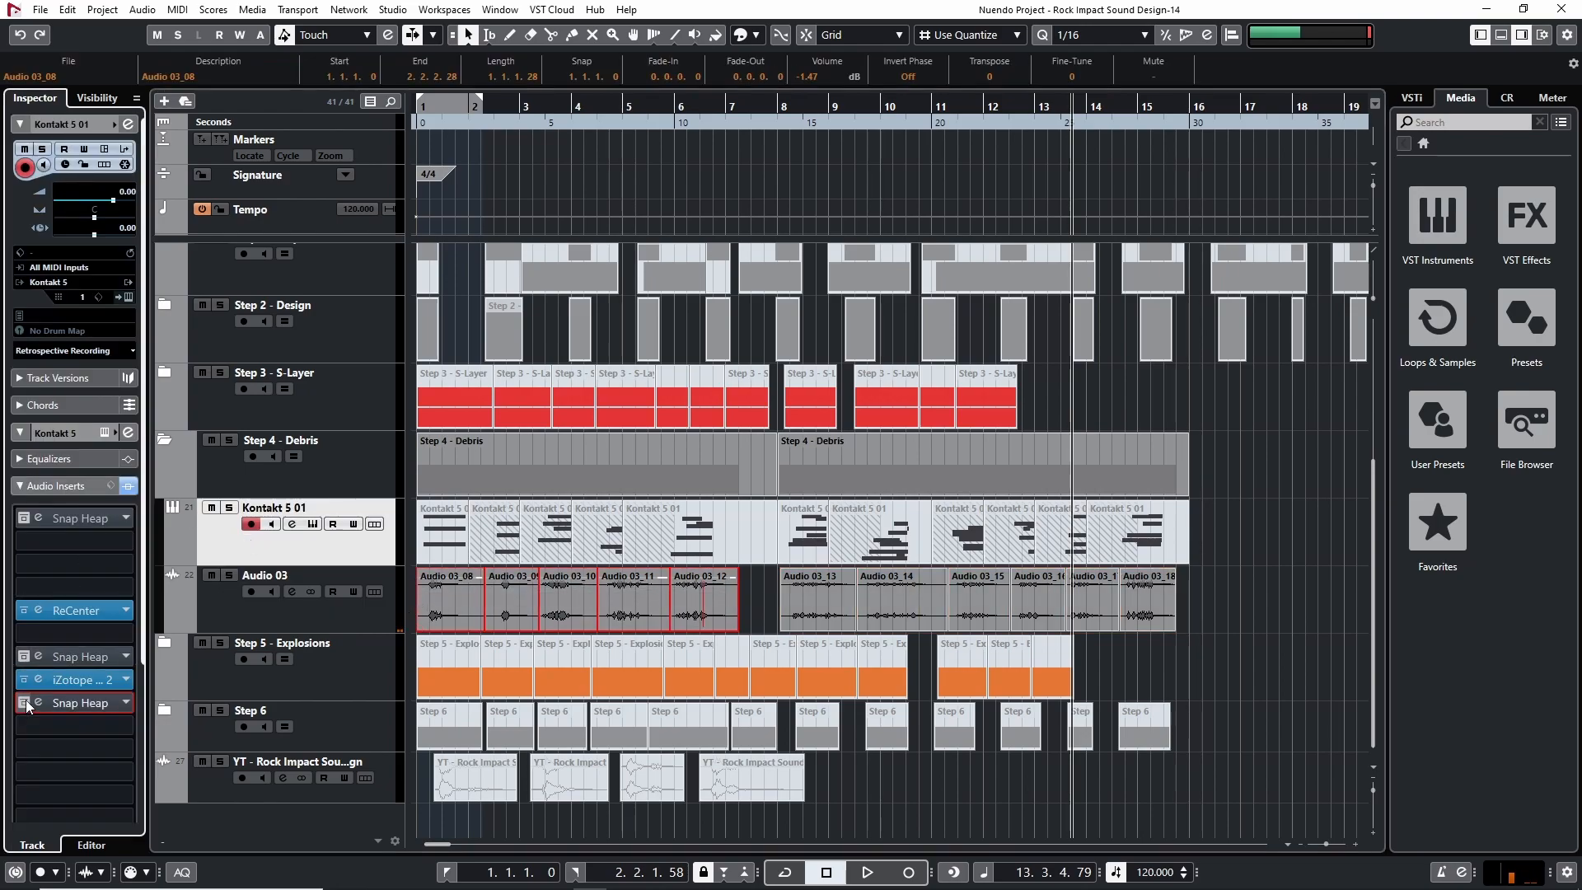
{"action": "left_click_drag", "start_coordinate": [770, 585], "coordinate": [1234, 601]}
{"action": "left_click", "coordinate": [1236, 601]}
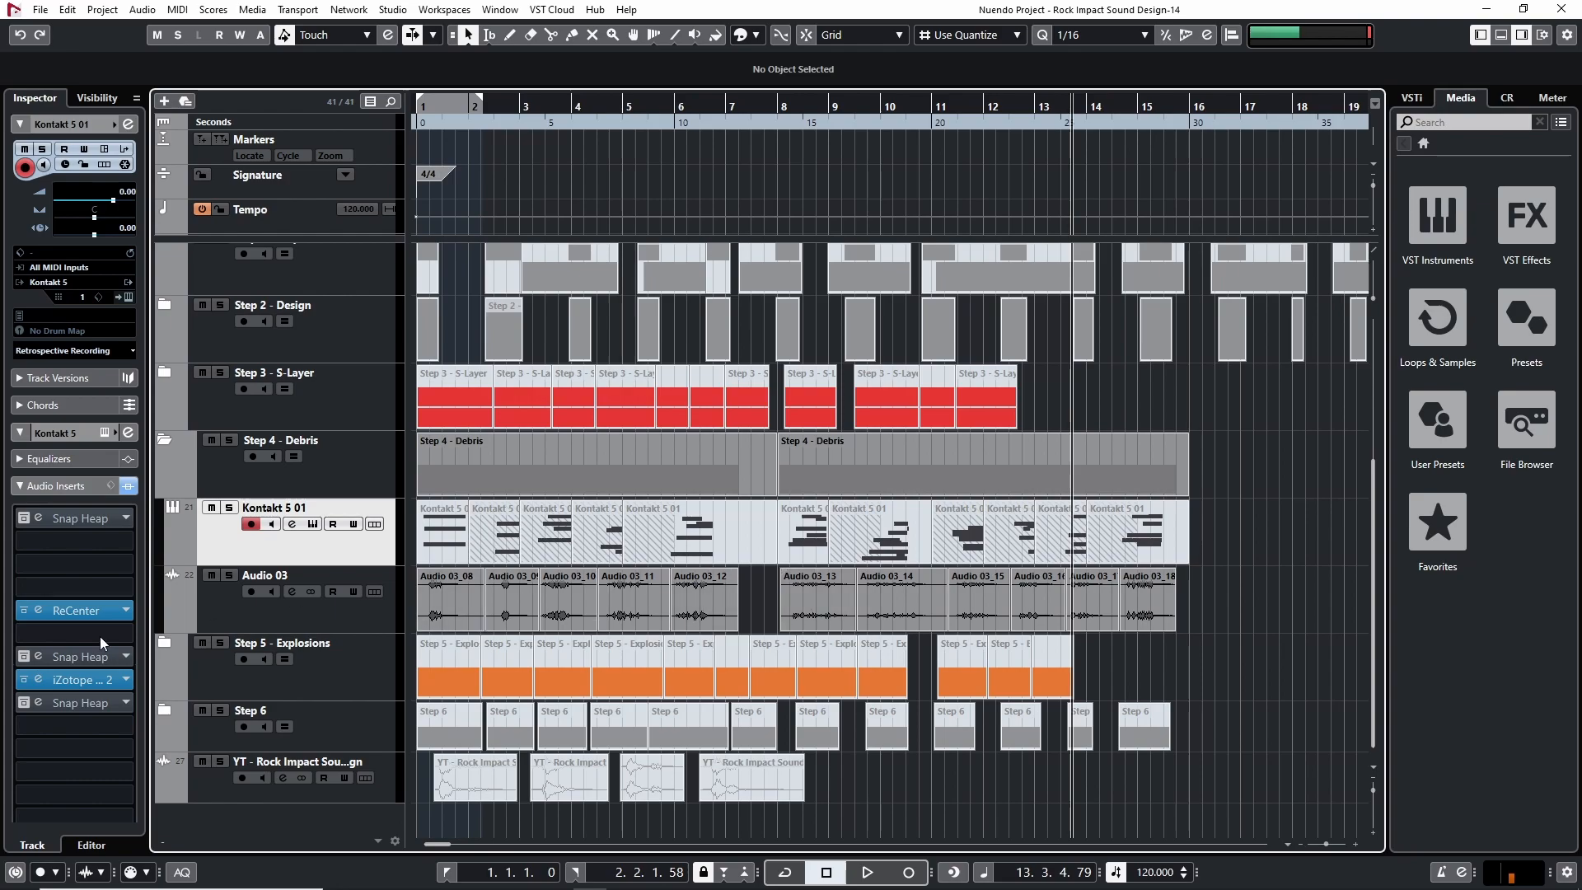
{"action": "left_click", "coordinate": [20, 703]}
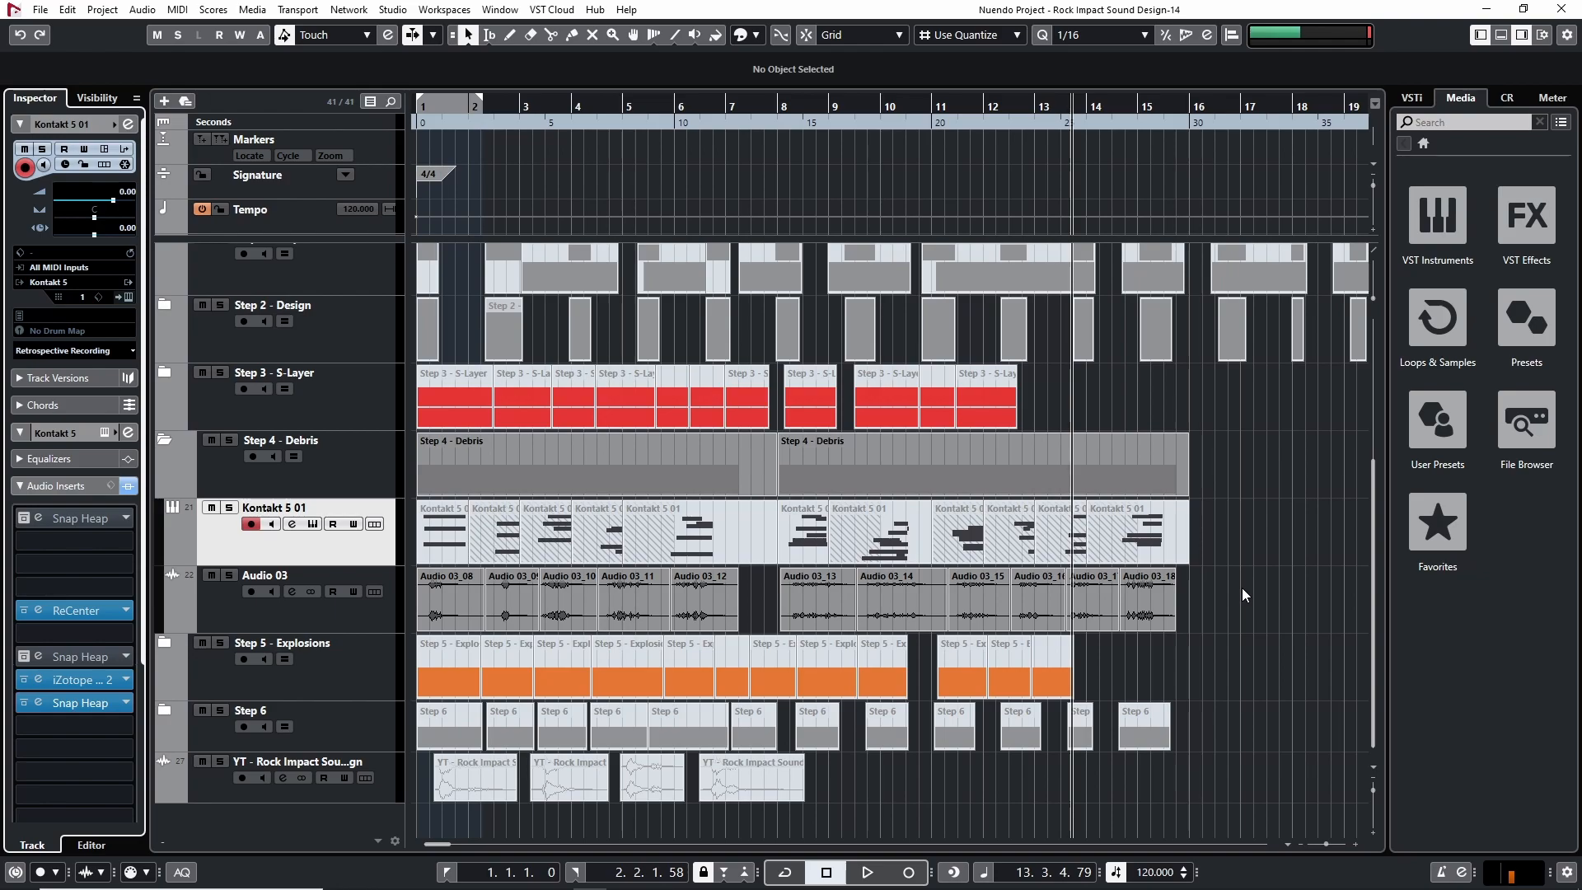
Step: Mute all the Audio 03 clips and collapse the Step 4 - Debris folder
{"action": "left_click_drag", "start_coordinate": [1263, 591], "coordinate": [408, 588]}
{"action": "key", "text": "shift+m"}
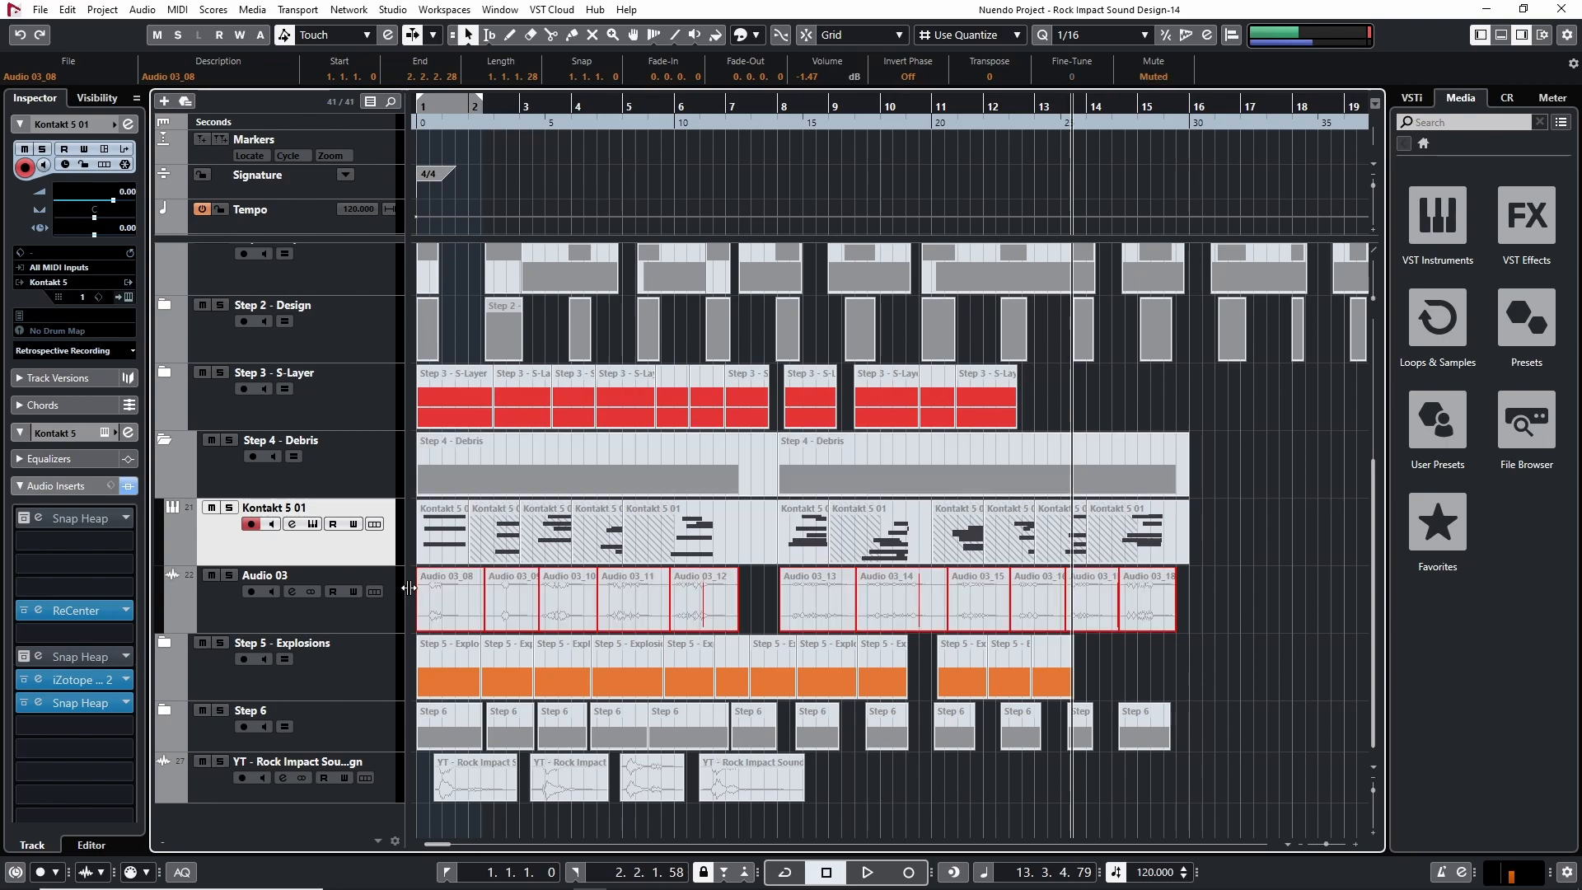
{"action": "left_click", "coordinate": [164, 440]}
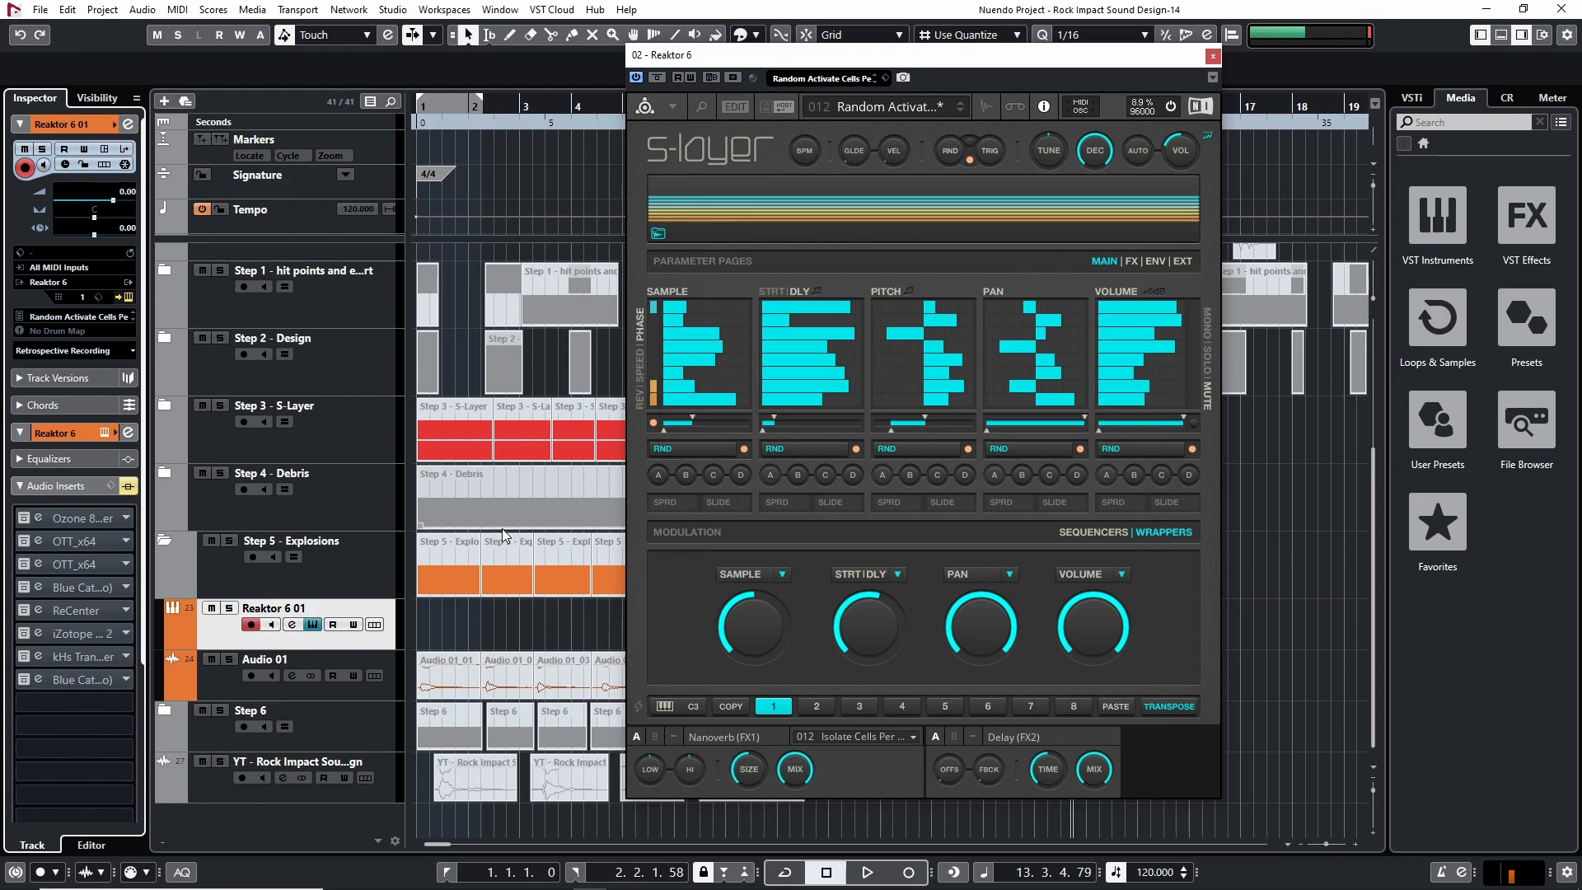
Step: Reposition the S-Layer window of Reaktor 6 01, enlarge the timeline and return the playhead to the project start to examine the wave display
{"action": "left_click_drag", "start_coordinate": [890, 57], "coordinate": [919, 39]}
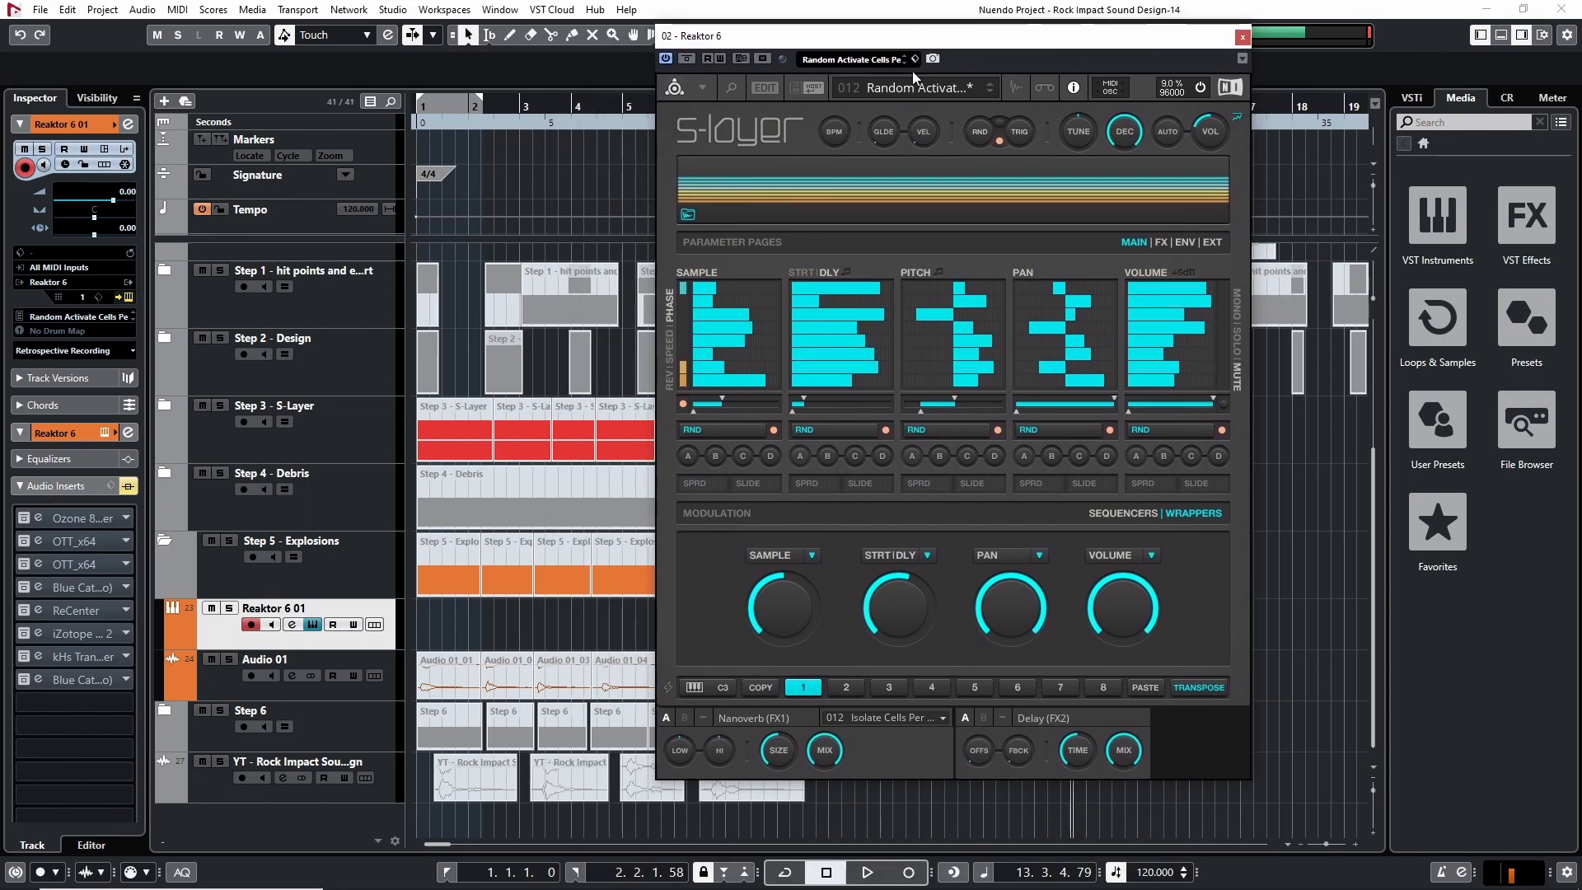
{"action": "key", "text": "h"}
{"action": "key", "text": "h"}
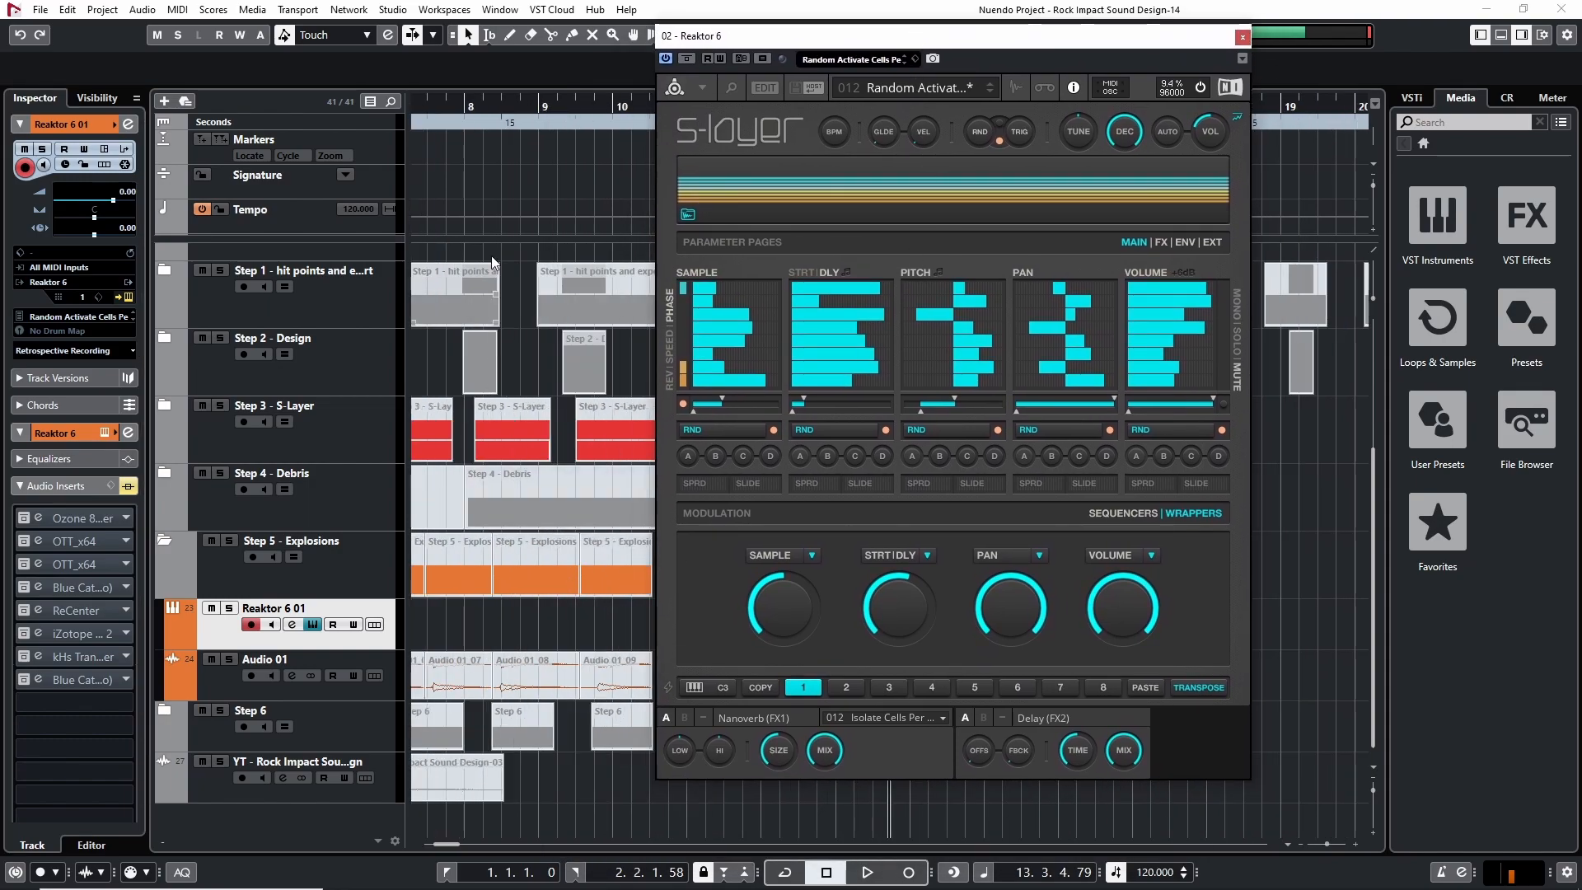
{"action": "key", "text": "Home"}
{"action": "left_click_drag", "start_coordinate": [955, 41], "coordinate": [855, 63]}
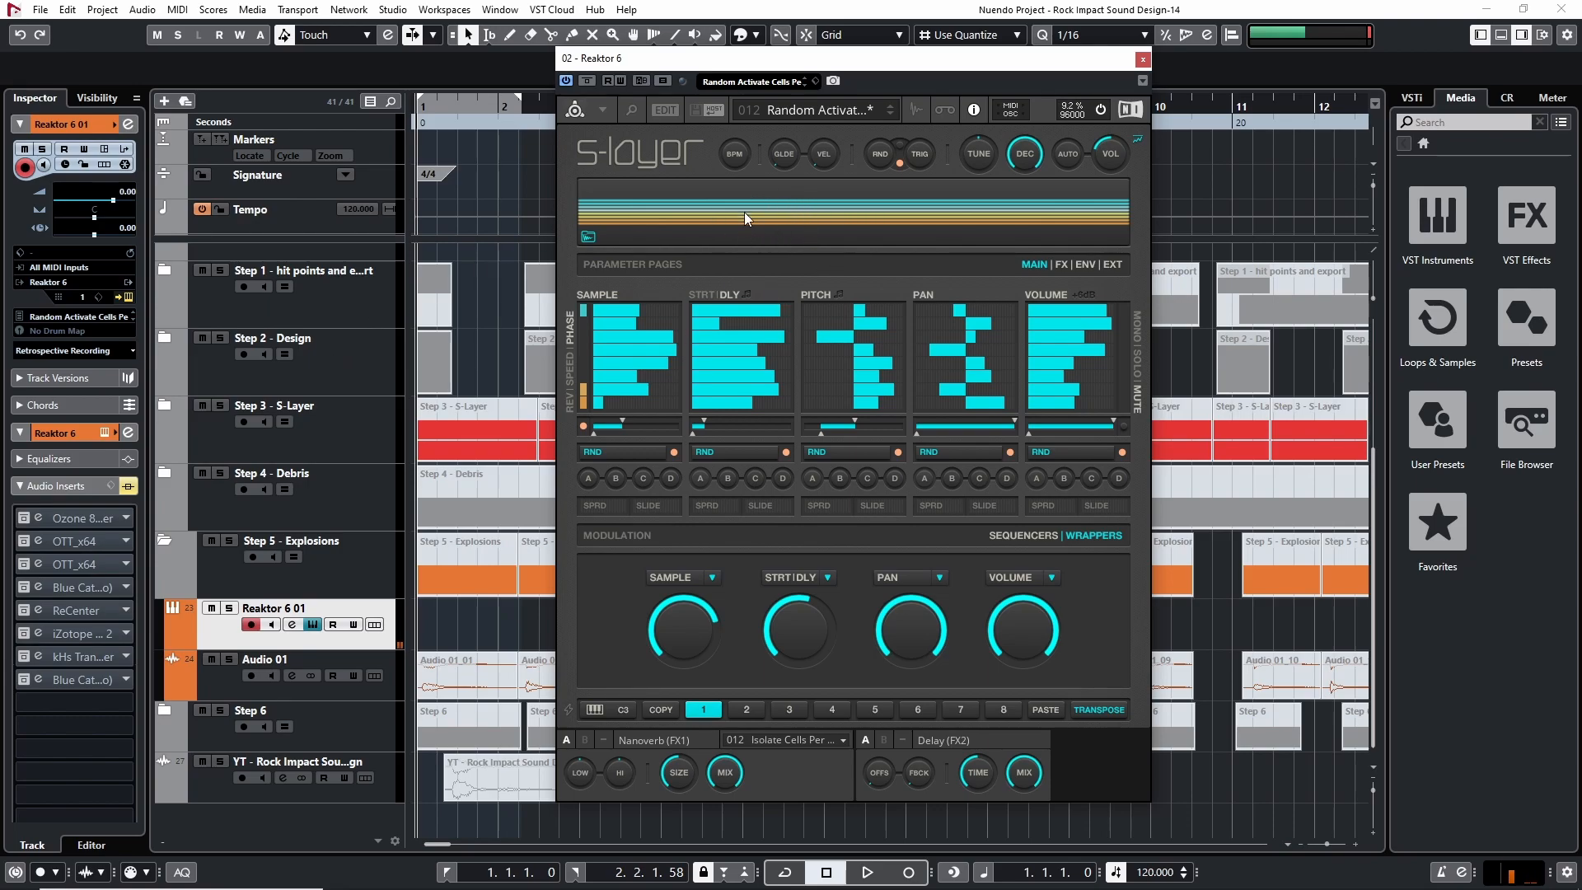
{"action": "mouse_move", "coordinate": [729, 228]}
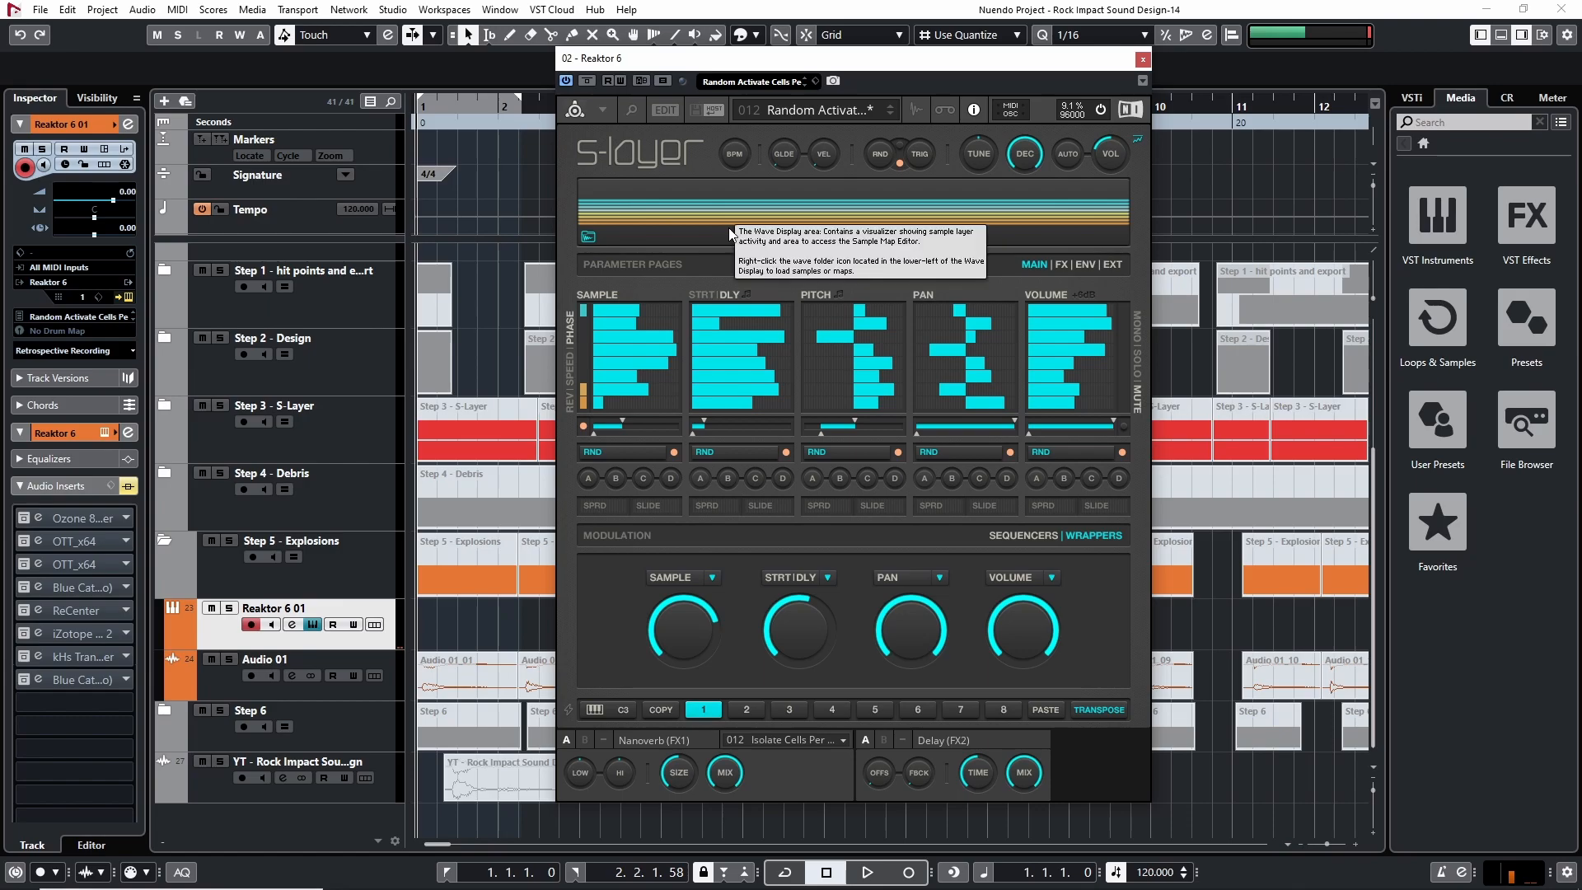
Step: Lift the insert bypass on Reaktor 6 01, then activate and review the two OTT compressors in insert slots 2 and 3
{"action": "left_click", "coordinate": [129, 487]}
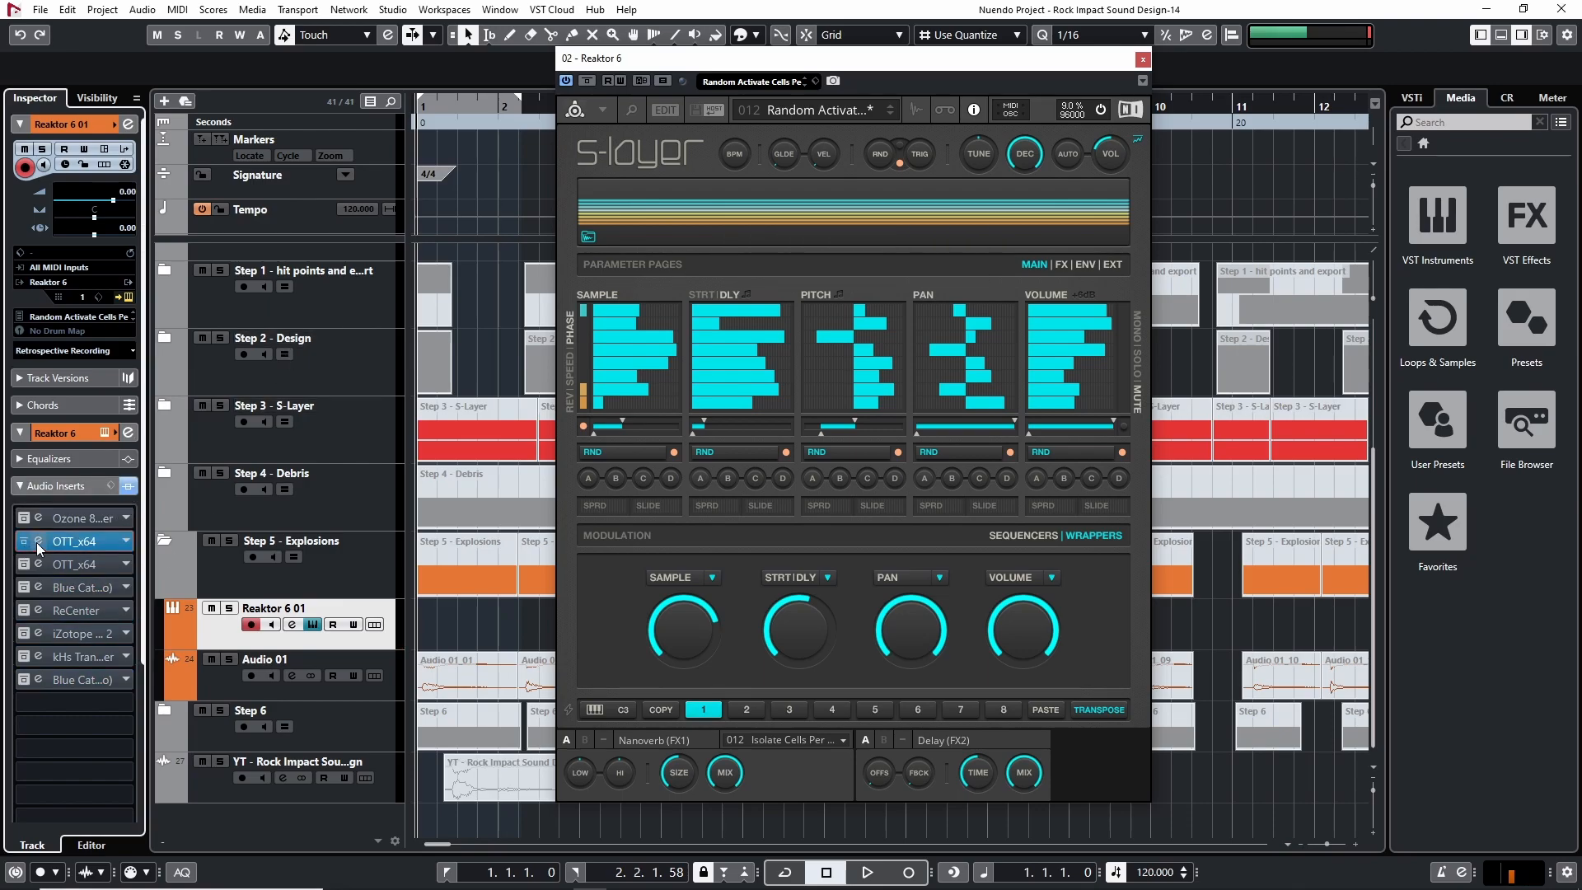
{"action": "left_click", "coordinate": [74, 541]}
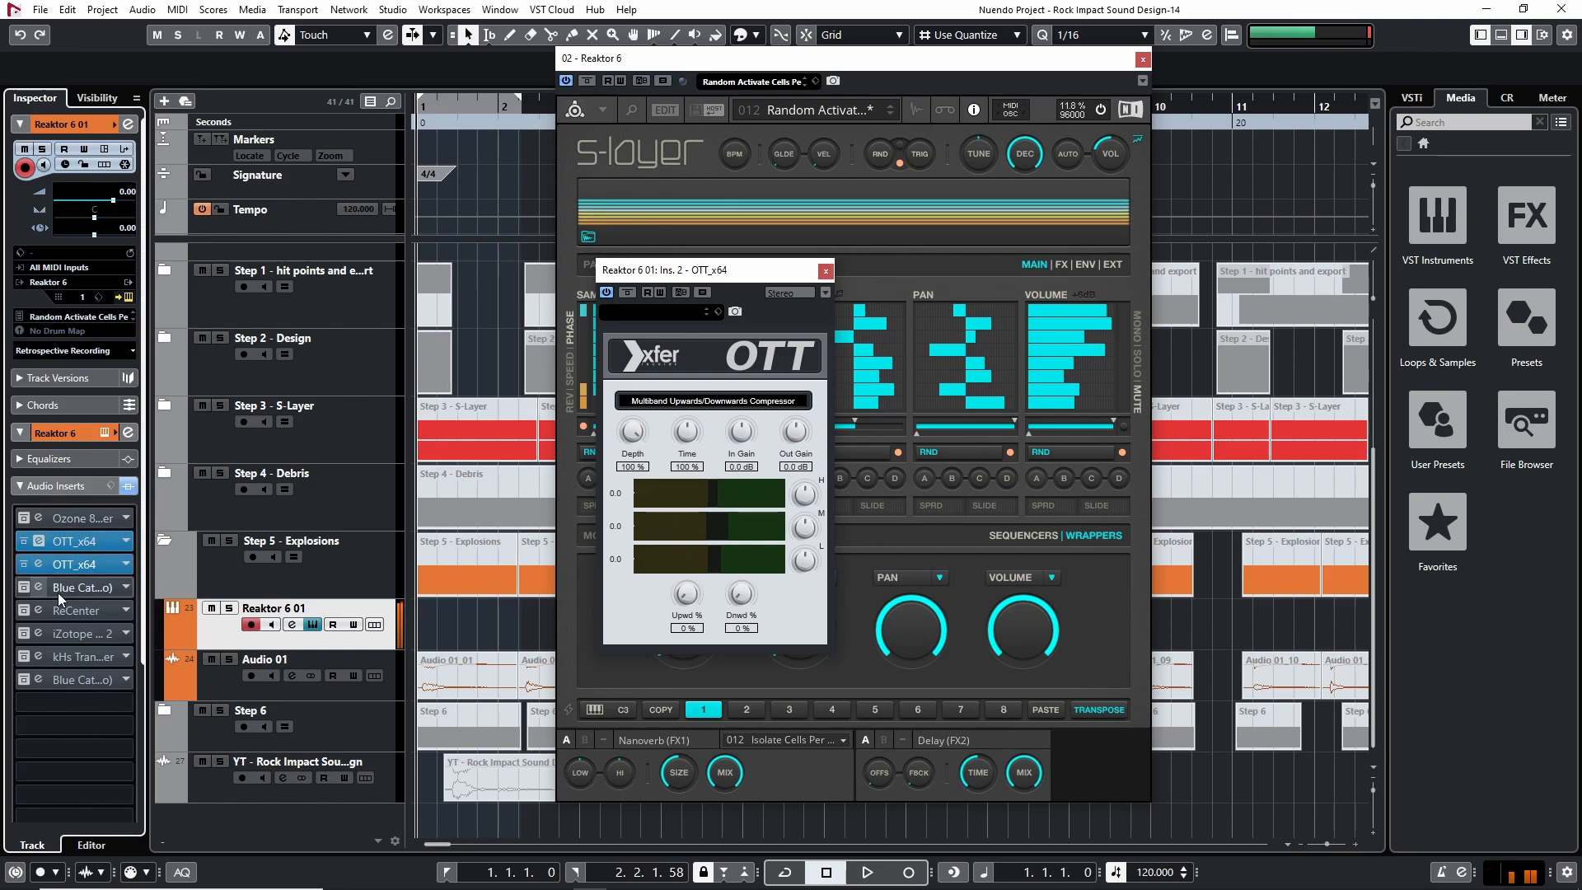
{"action": "left_click", "coordinate": [47, 568]}
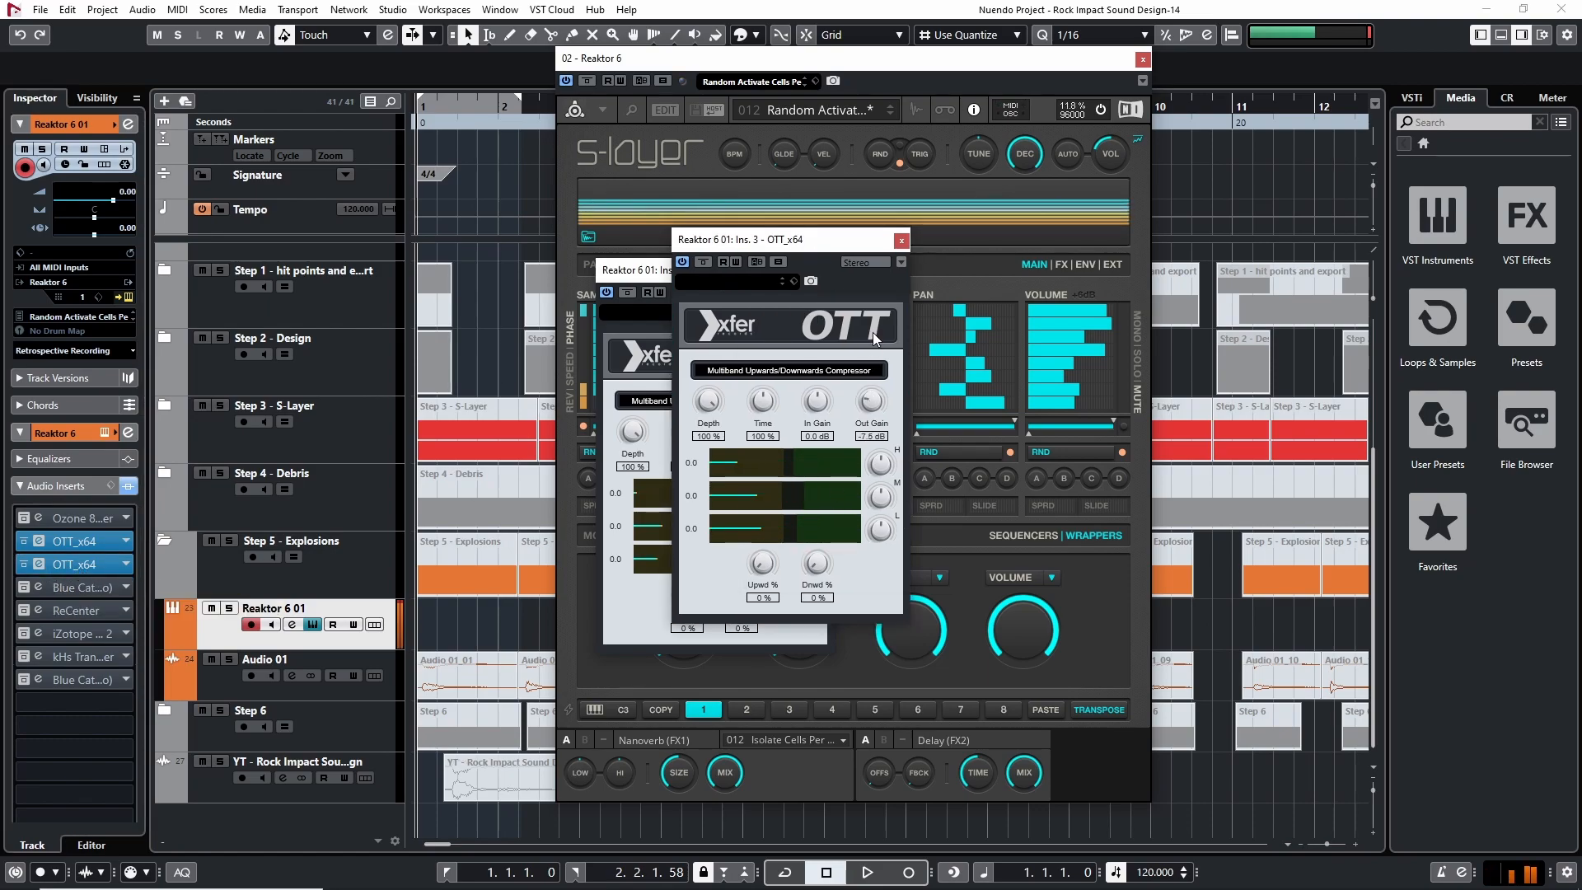
{"action": "left_click", "coordinate": [901, 240]}
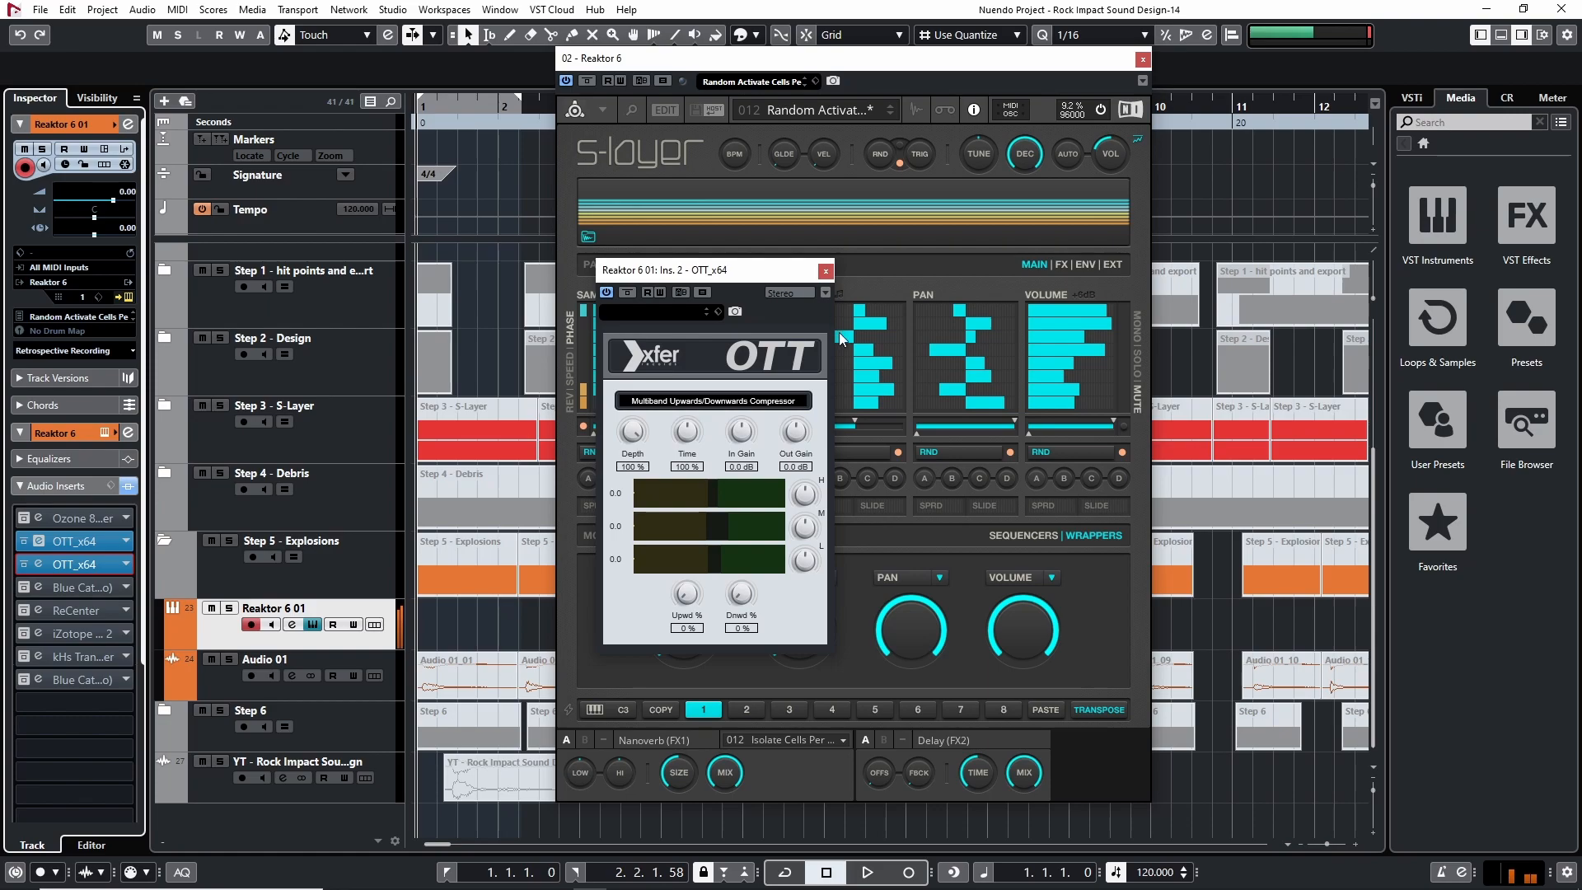
{"action": "left_click", "coordinate": [824, 271]}
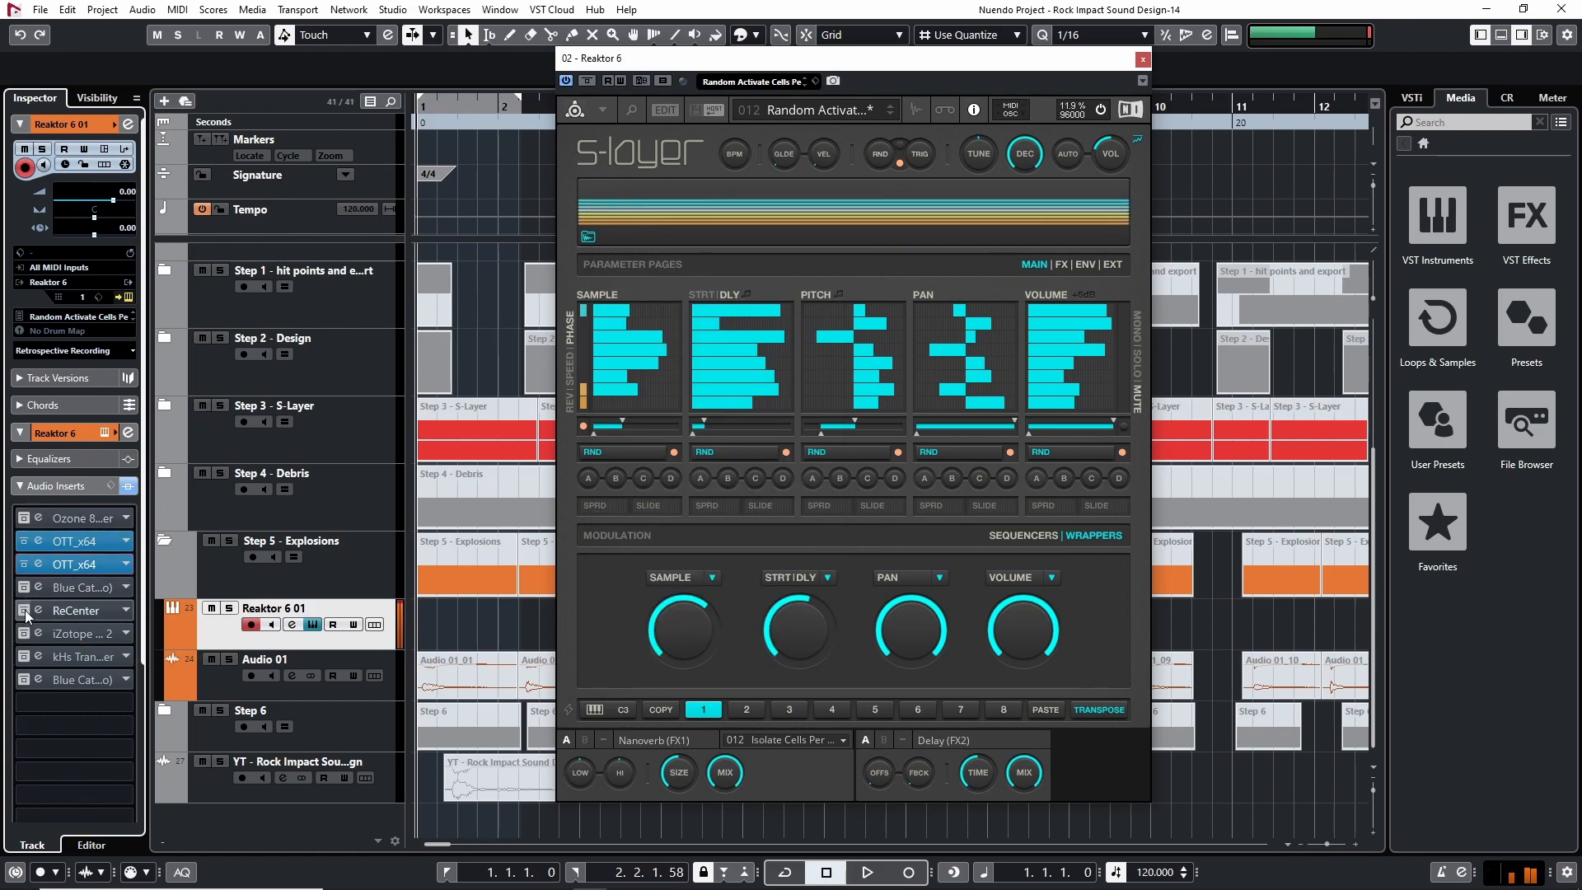
Step: Activate the ReCenter in insert slot 5 of Reaktor 6 01 and review its settings
{"action": "left_click", "coordinate": [78, 614]}
{"action": "left_click", "coordinate": [45, 610]}
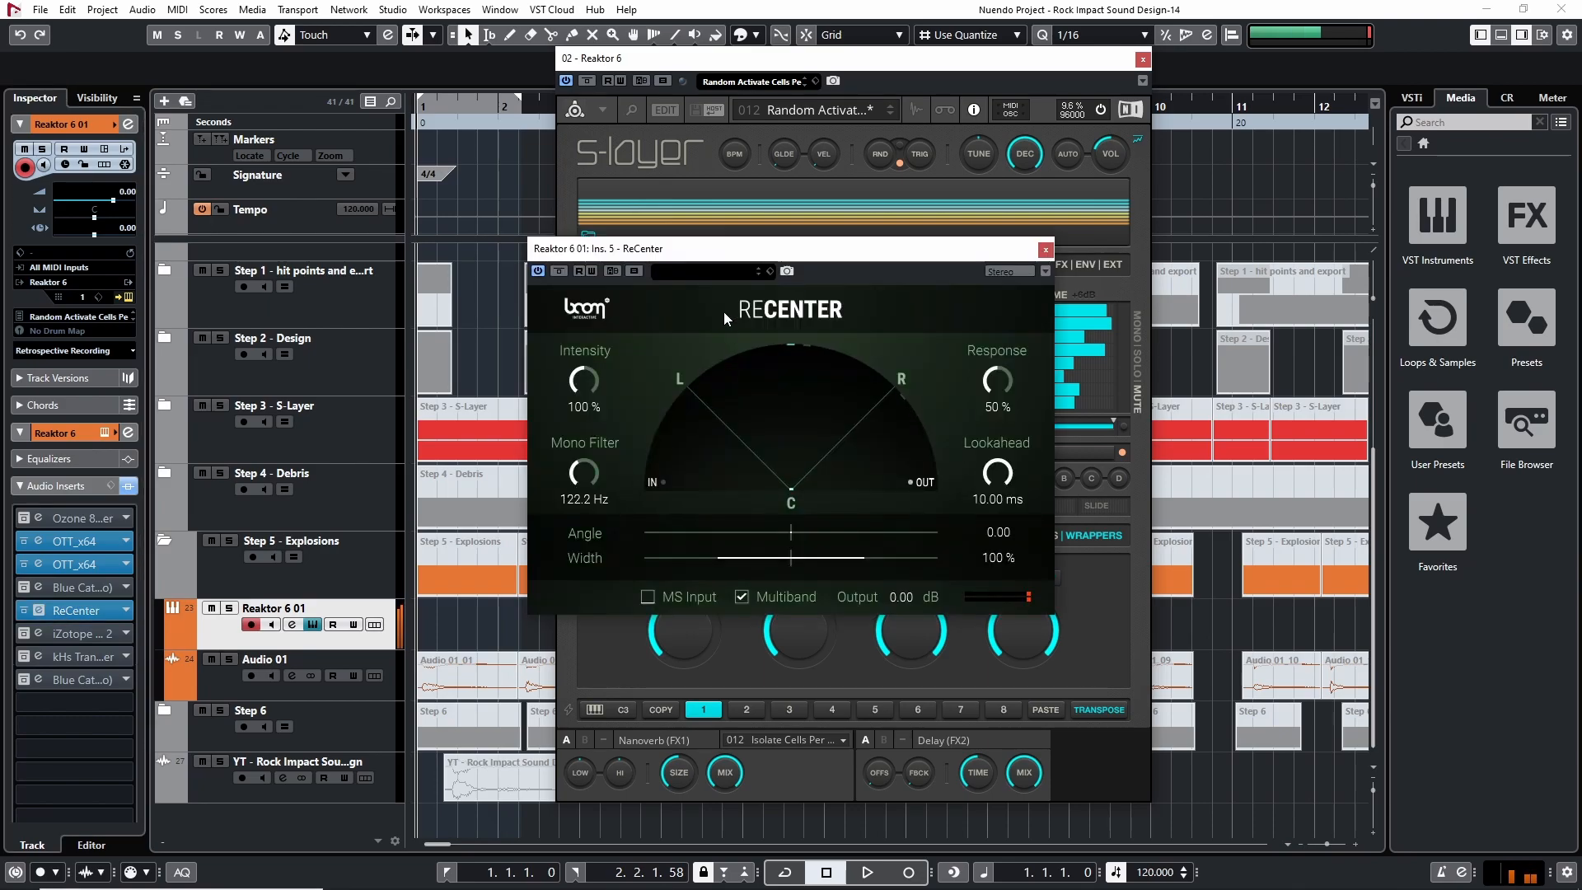
{"action": "left_click", "coordinate": [1044, 249]}
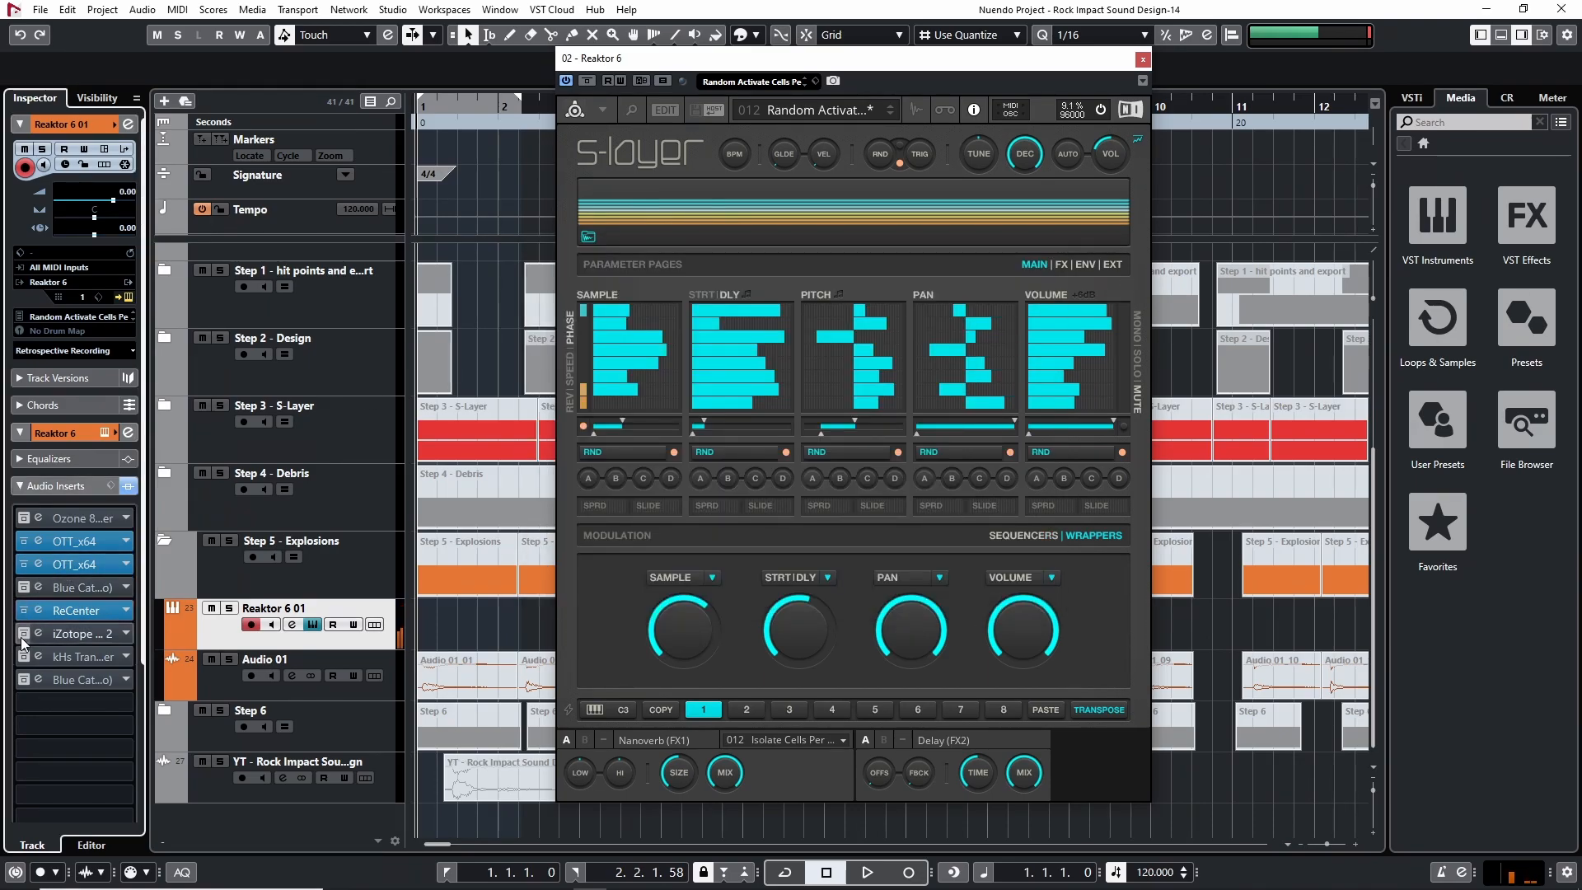
Step: Activate and review iZotope Trash 2 in insert slot 6 and the kHs Transient Shaper in slot 7 of Reaktor 6 01
{"action": "left_click", "coordinate": [55, 636]}
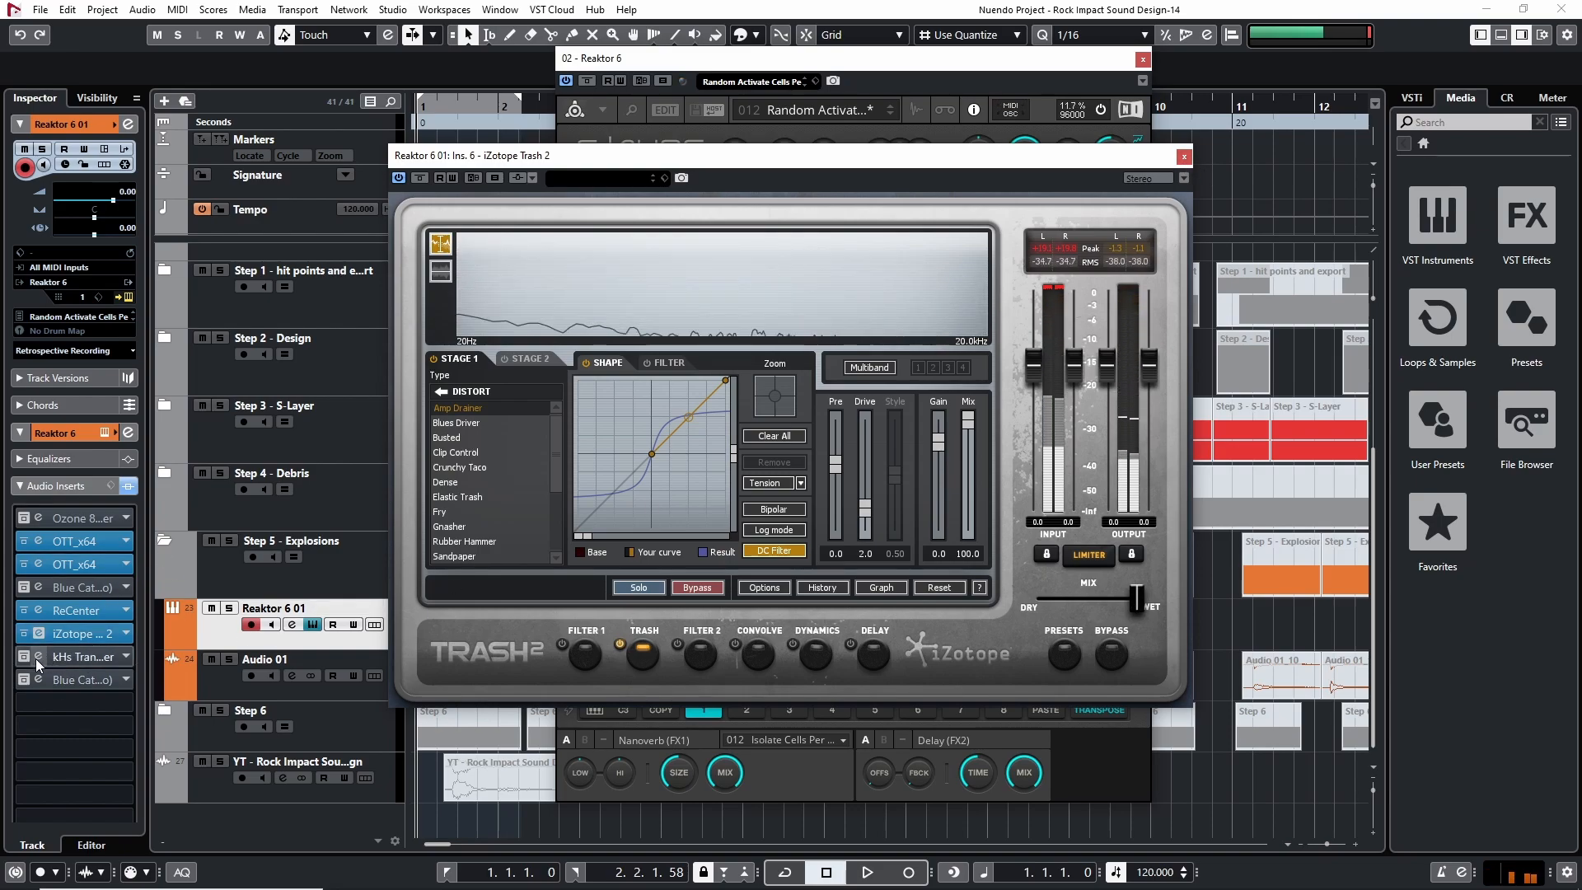
{"action": "left_click_drag", "start_coordinate": [710, 167], "coordinate": [1178, 155]}
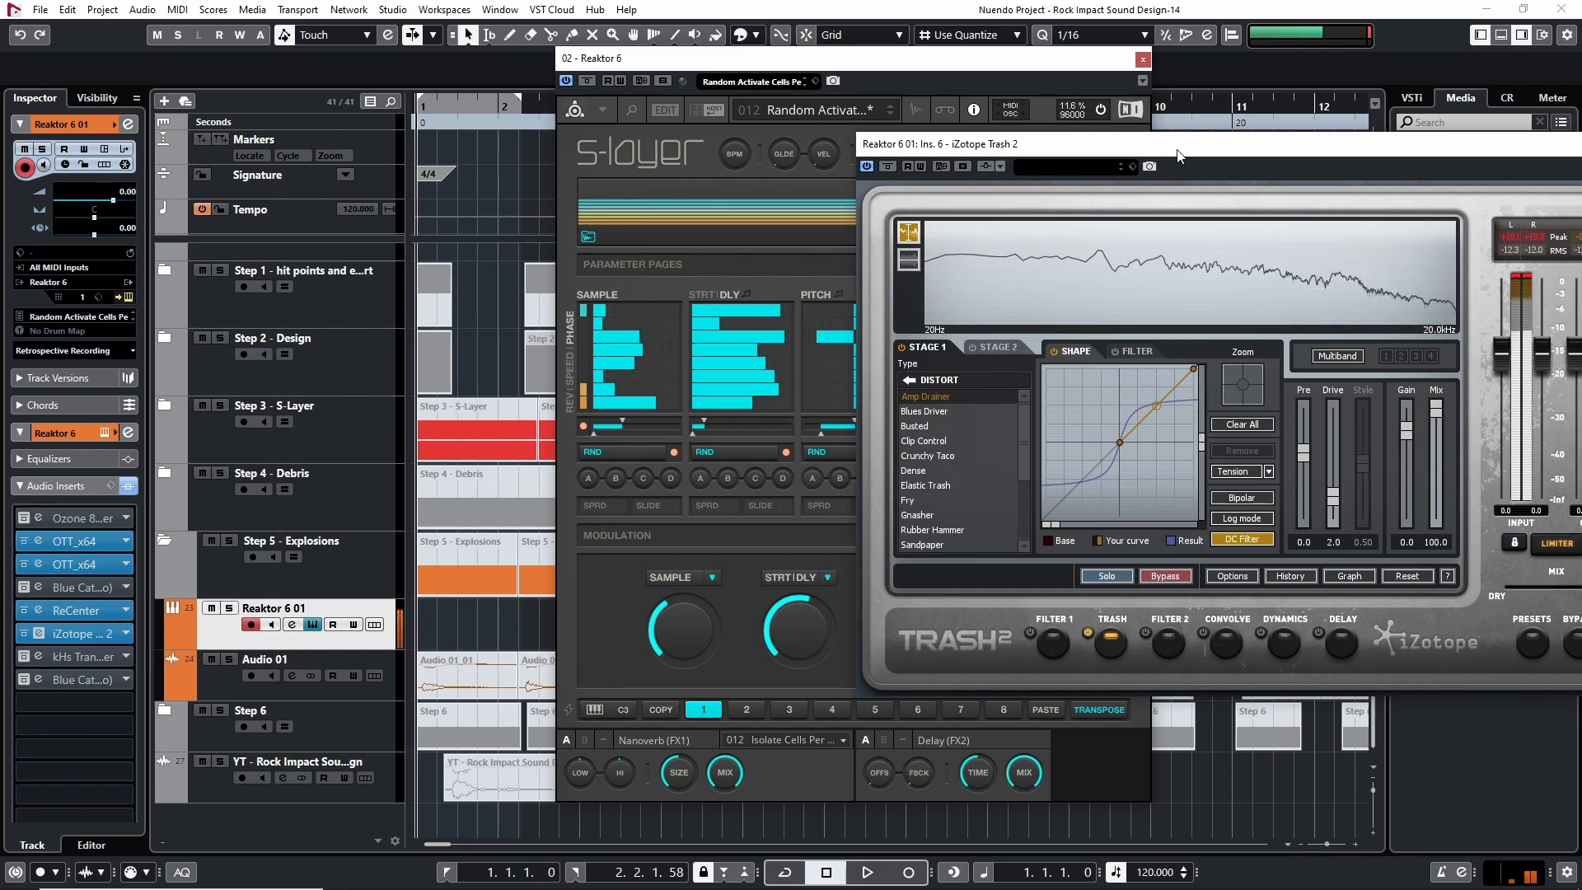
{"action": "left_click", "coordinate": [25, 659]}
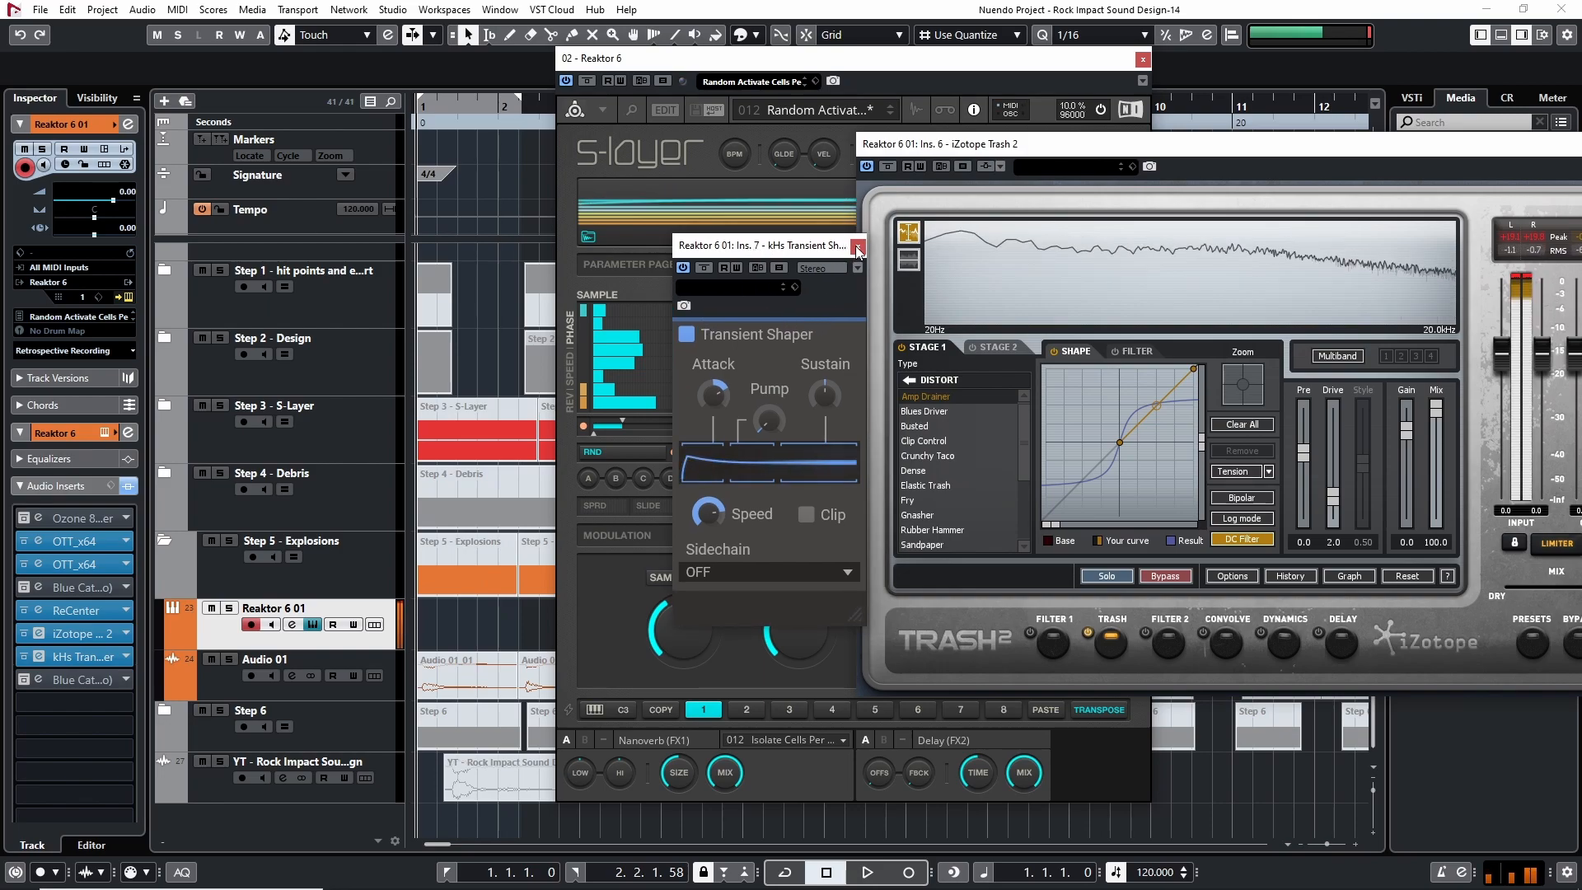
{"action": "left_click", "coordinate": [879, 241]}
{"action": "left_click_drag", "start_coordinate": [1250, 149], "coordinate": [880, 215]}
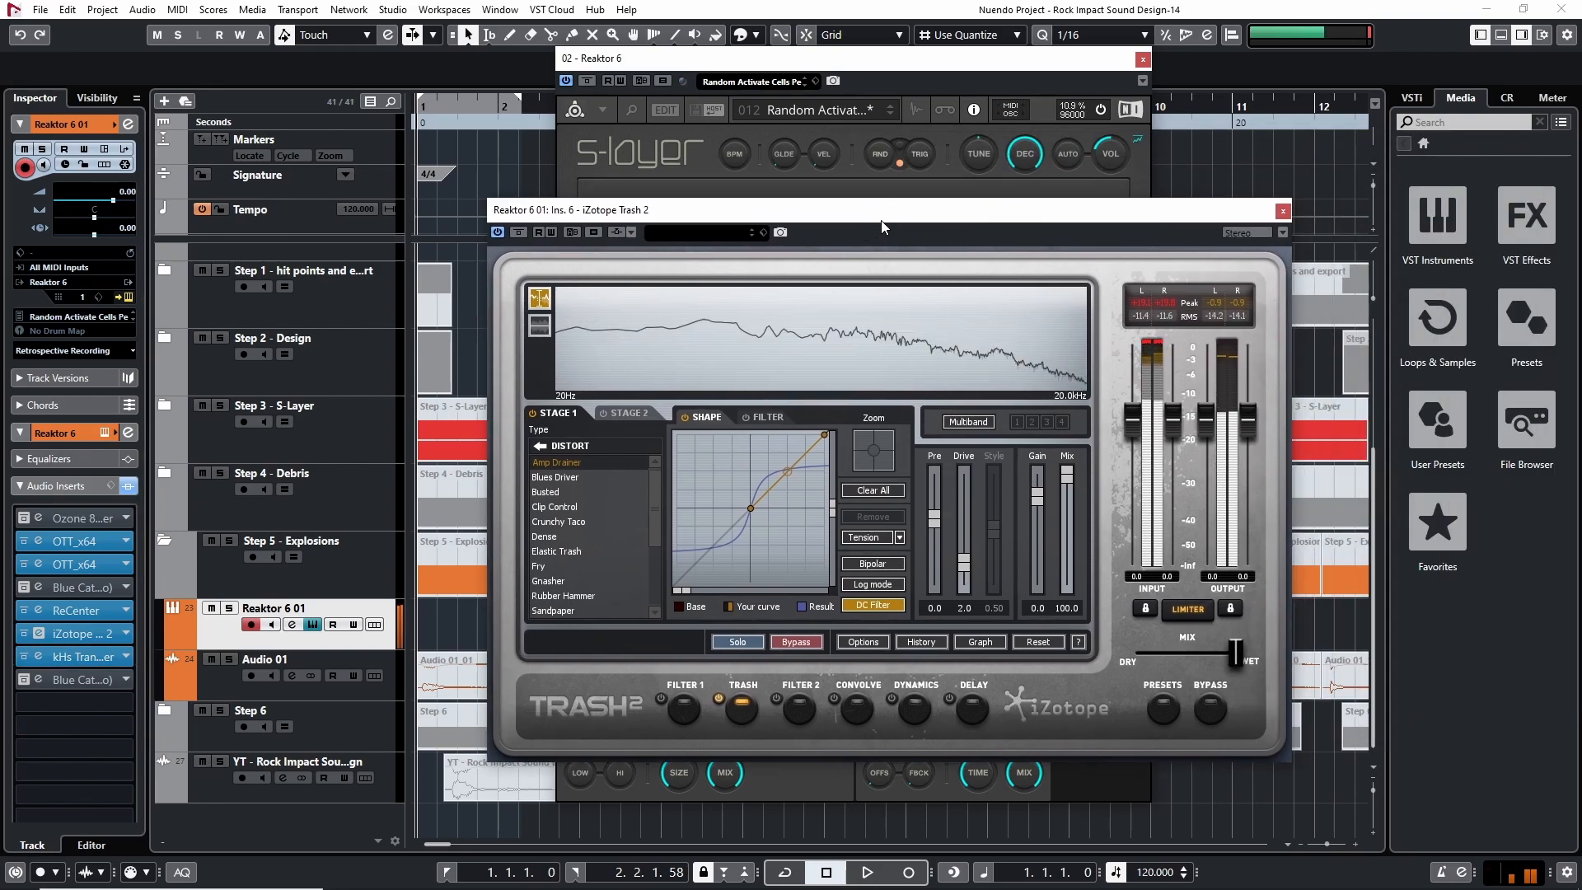
{"action": "left_click", "coordinate": [1282, 212]}
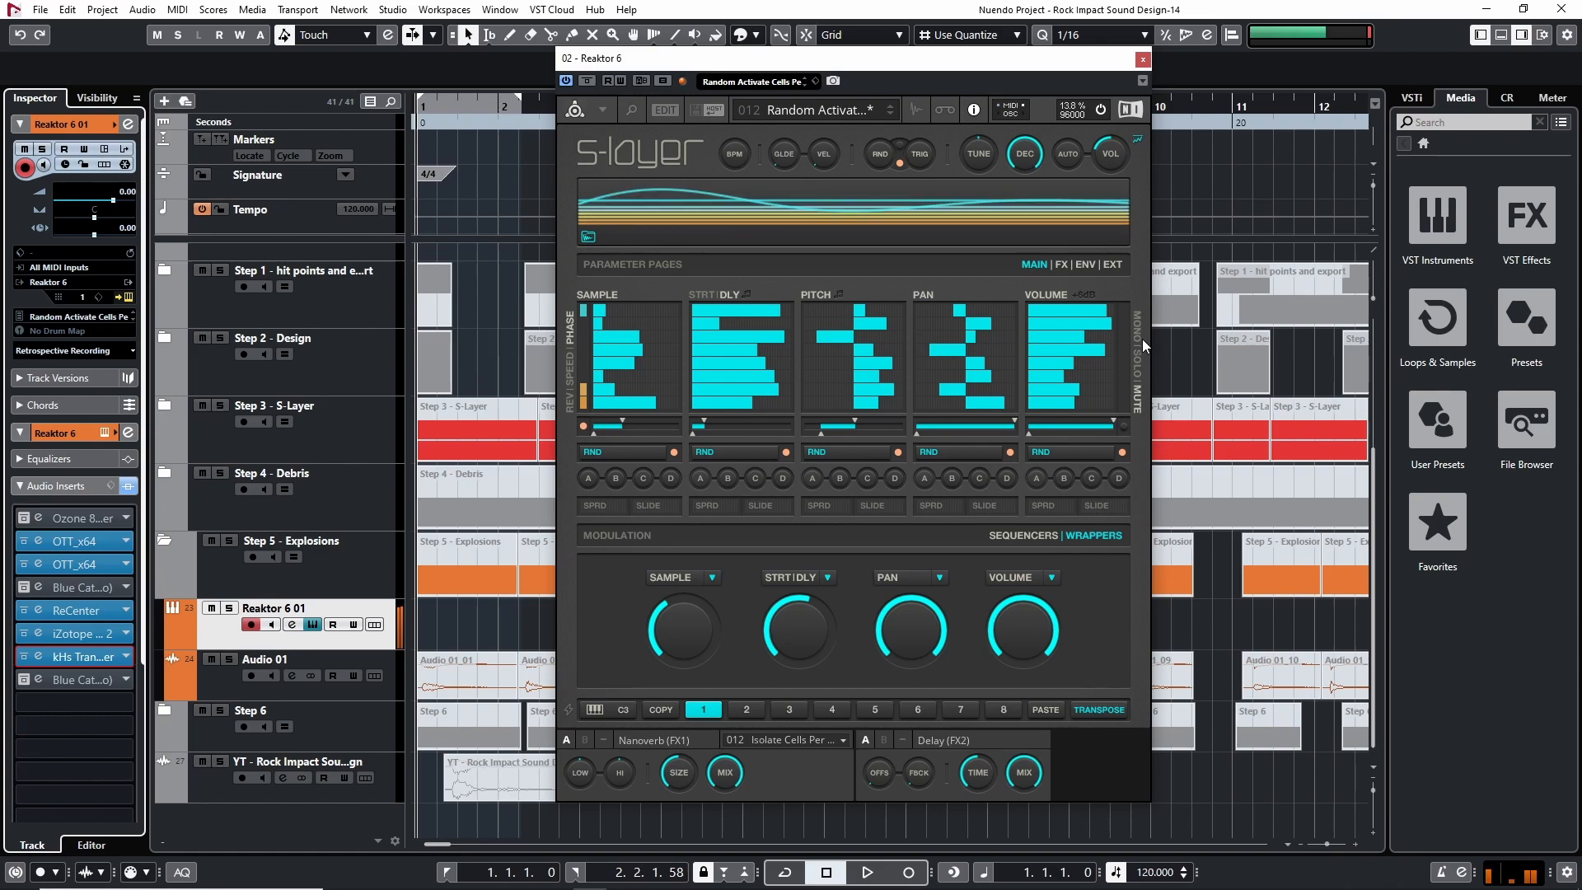
Step: Review the S-Layer envelope parameters of Reaktor 6 01 and close the instrument window
{"action": "left_click", "coordinate": [1085, 265]}
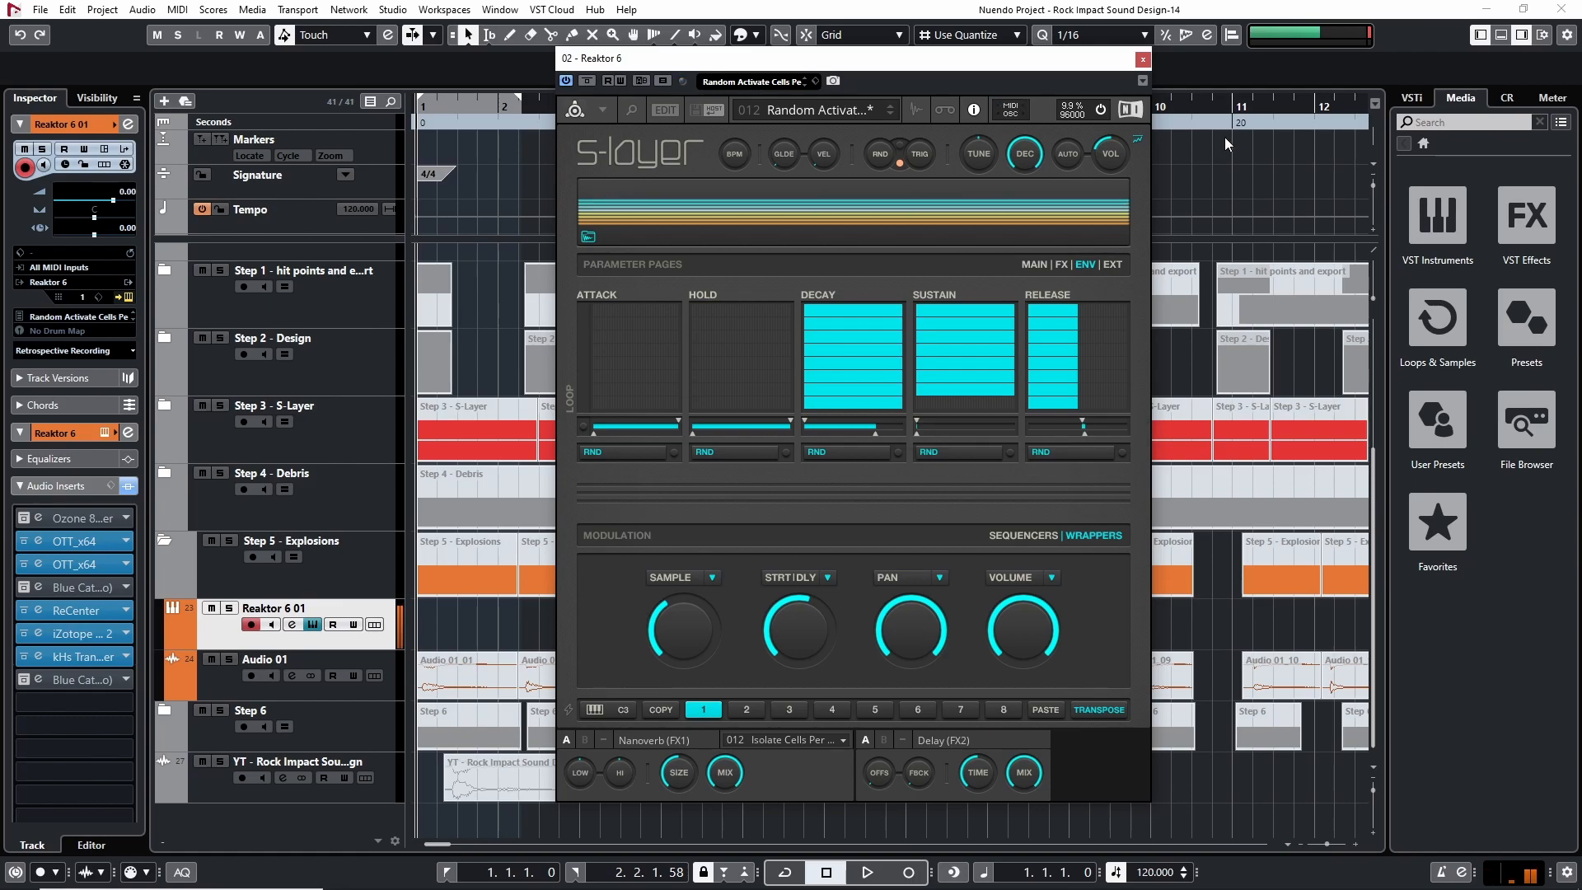
{"action": "left_click", "coordinate": [1143, 60]}
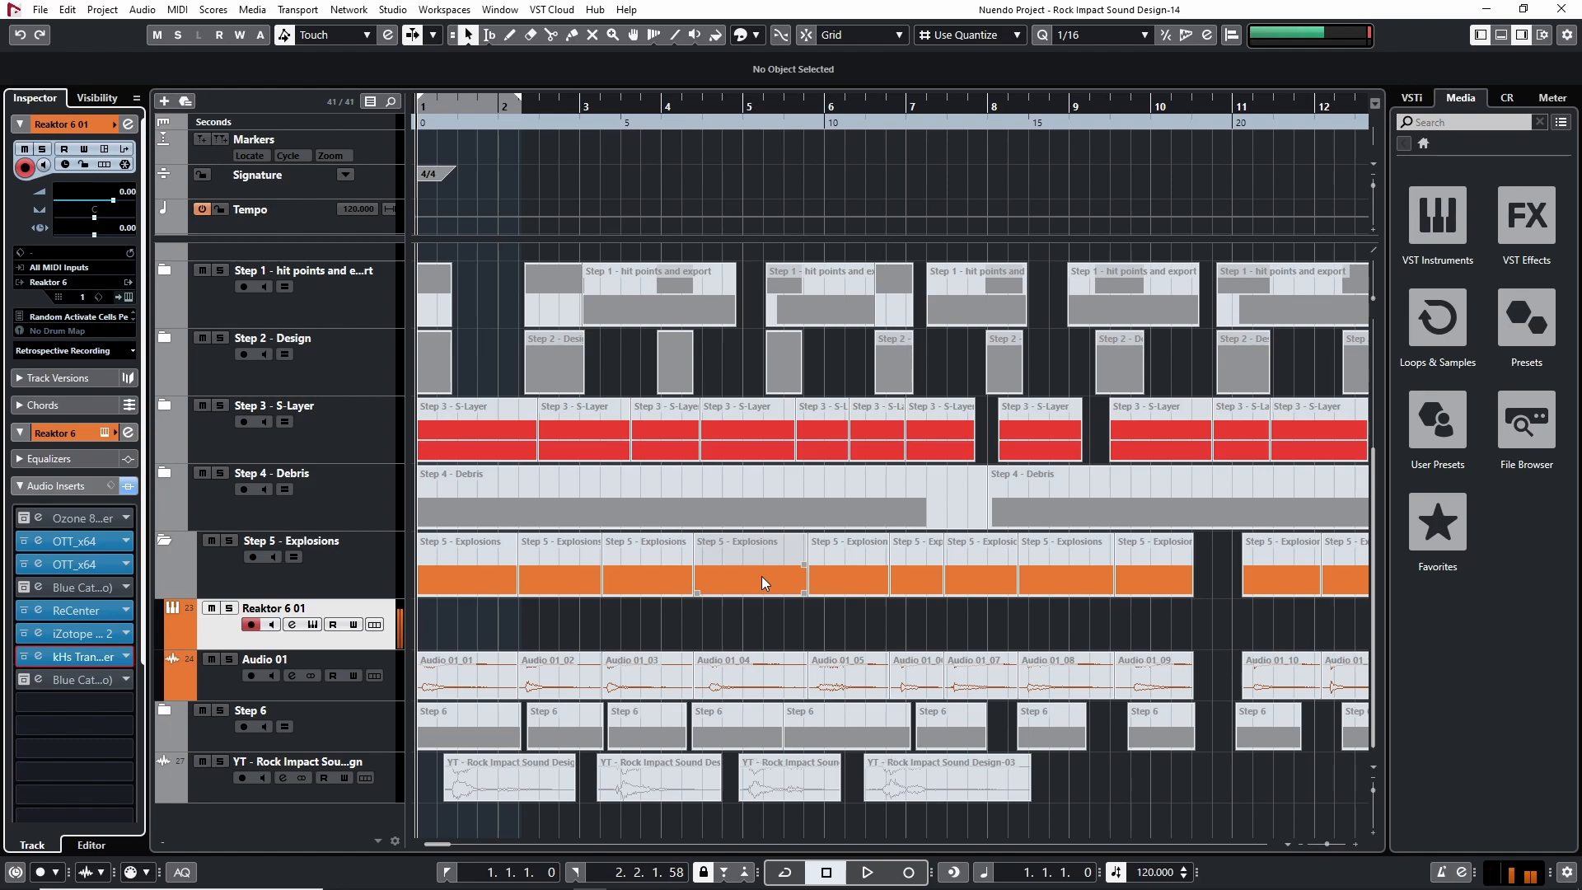
Step: Reopen the iZotope Trash 2 insert of Reaktor 6 01 and set its Stage 1 distortion type to Amperical
{"action": "left_click", "coordinate": [39, 634]}
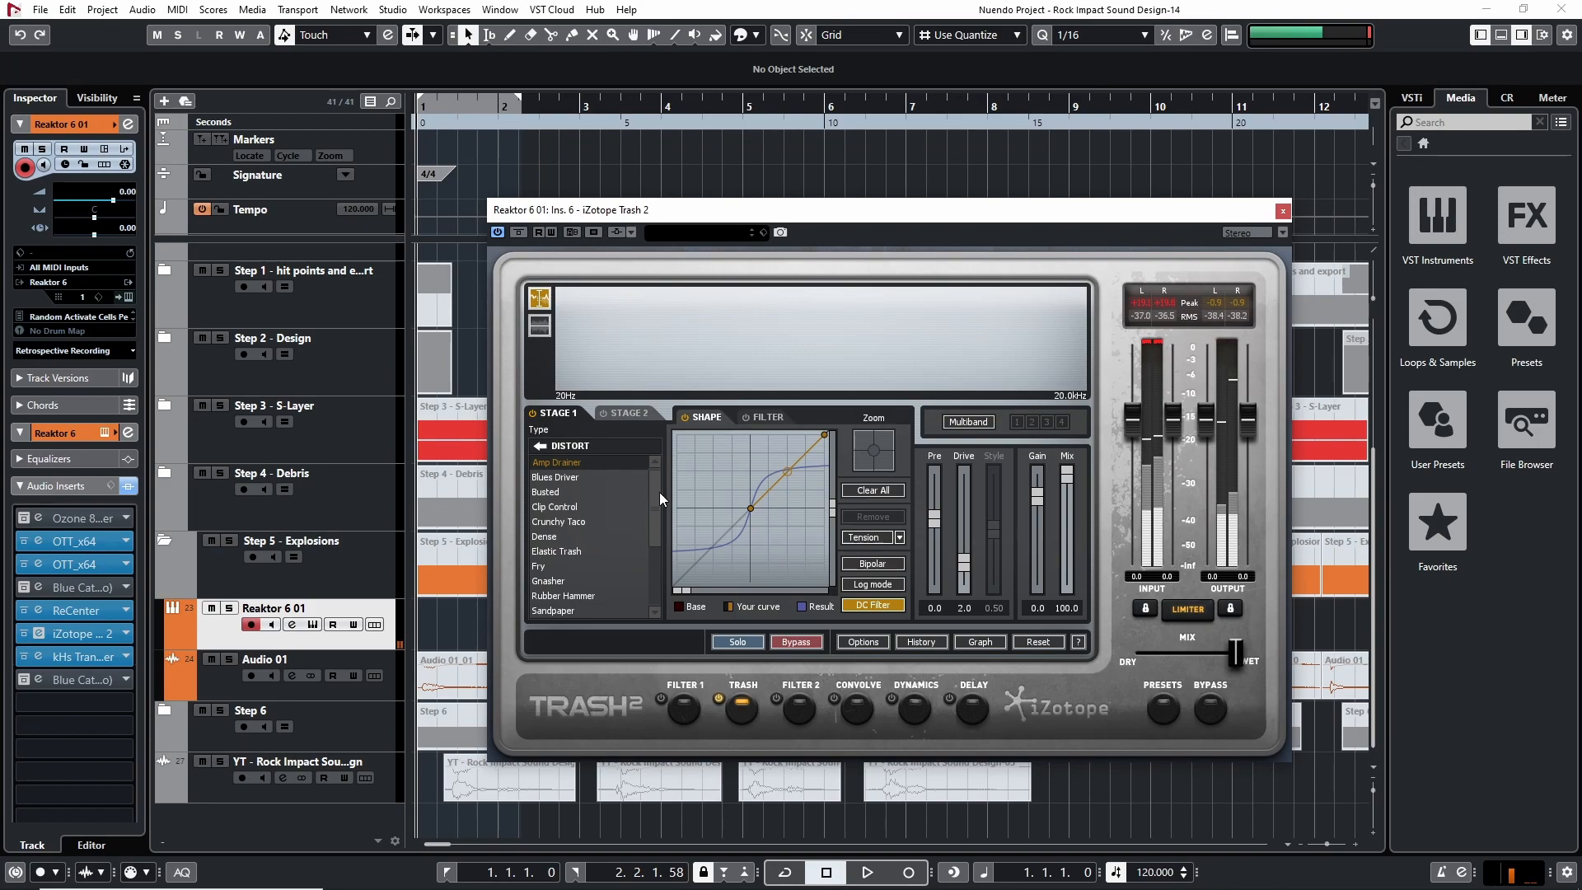
{"action": "left_click", "coordinate": [541, 446]}
{"action": "left_click", "coordinate": [550, 494]}
{"action": "left_click", "coordinate": [560, 464]}
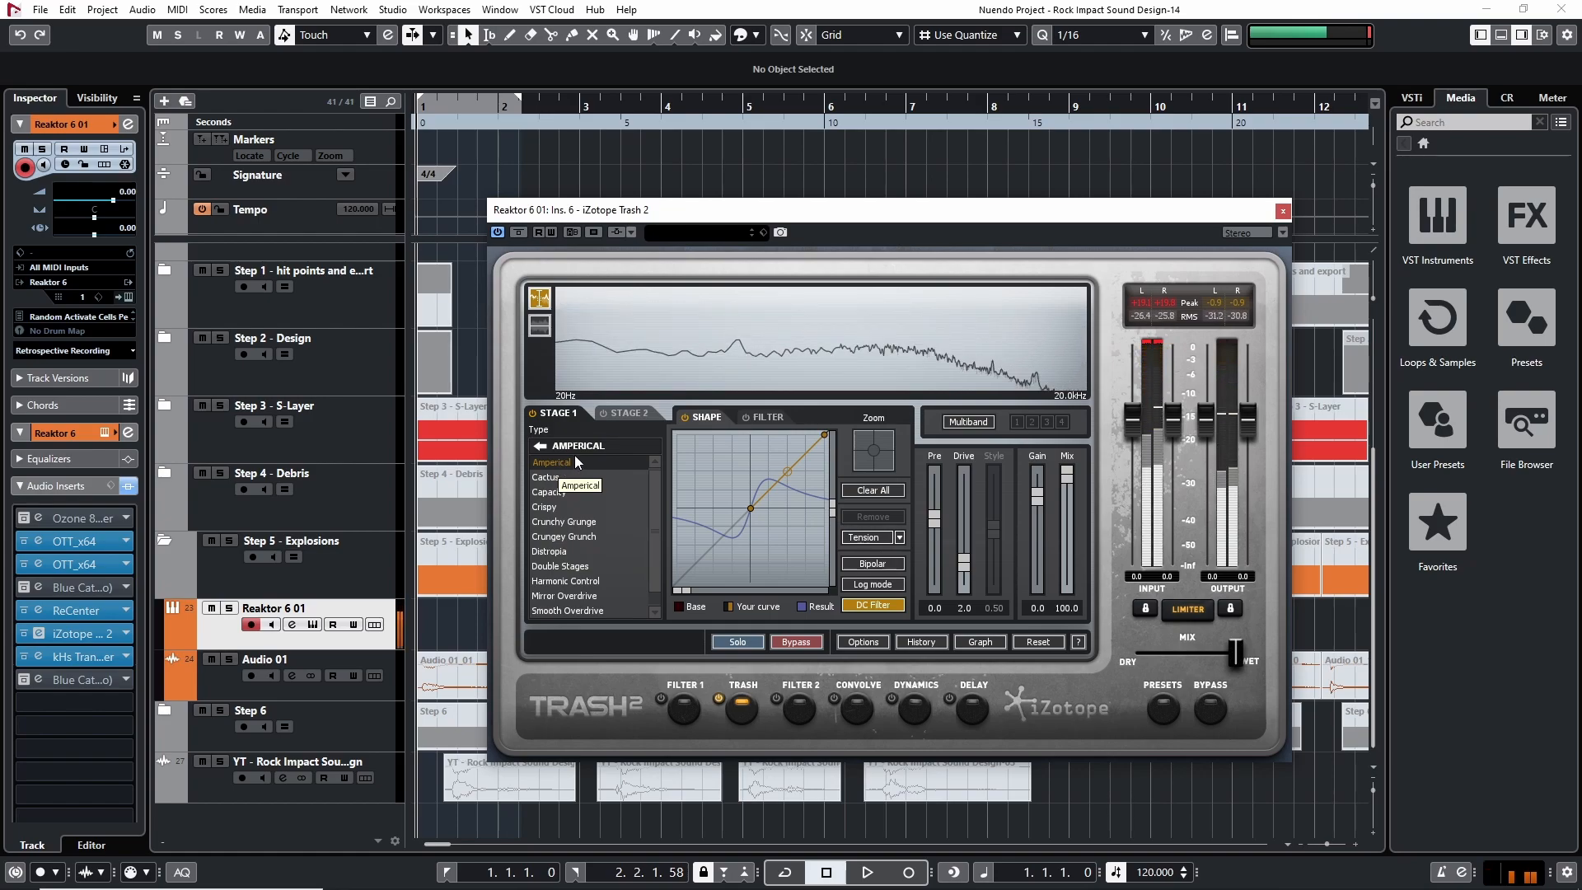
Step: Change the Stage 1 distortion type in Trash 2 to Mild Excitement from the Saturate category
{"action": "left_click", "coordinate": [540, 448]}
{"action": "left_click", "coordinate": [571, 566]}
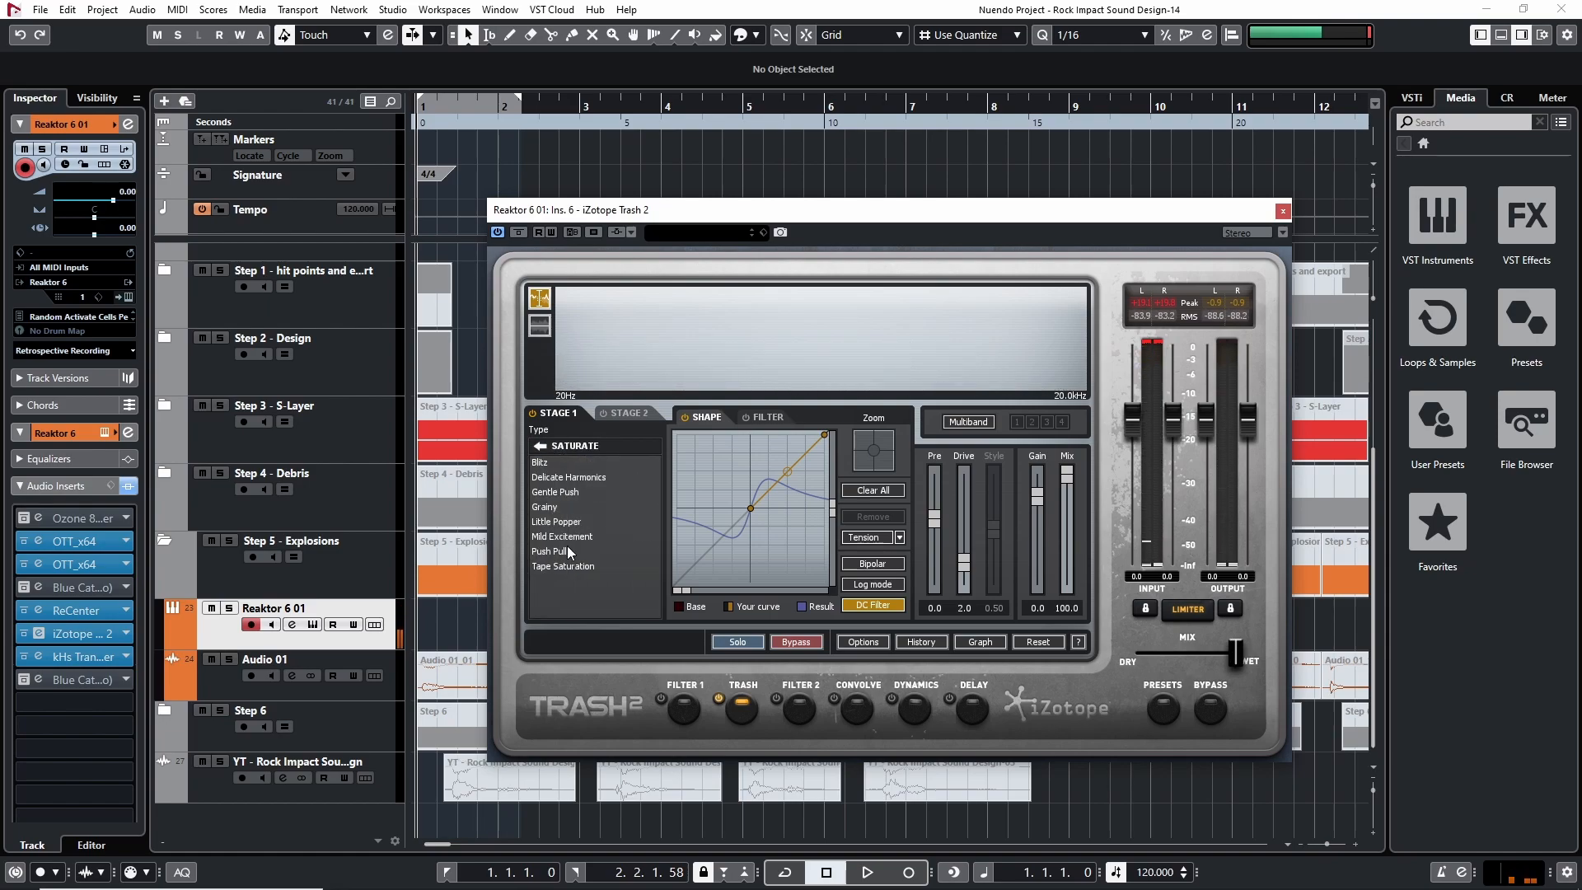
{"action": "left_click", "coordinate": [562, 536]}
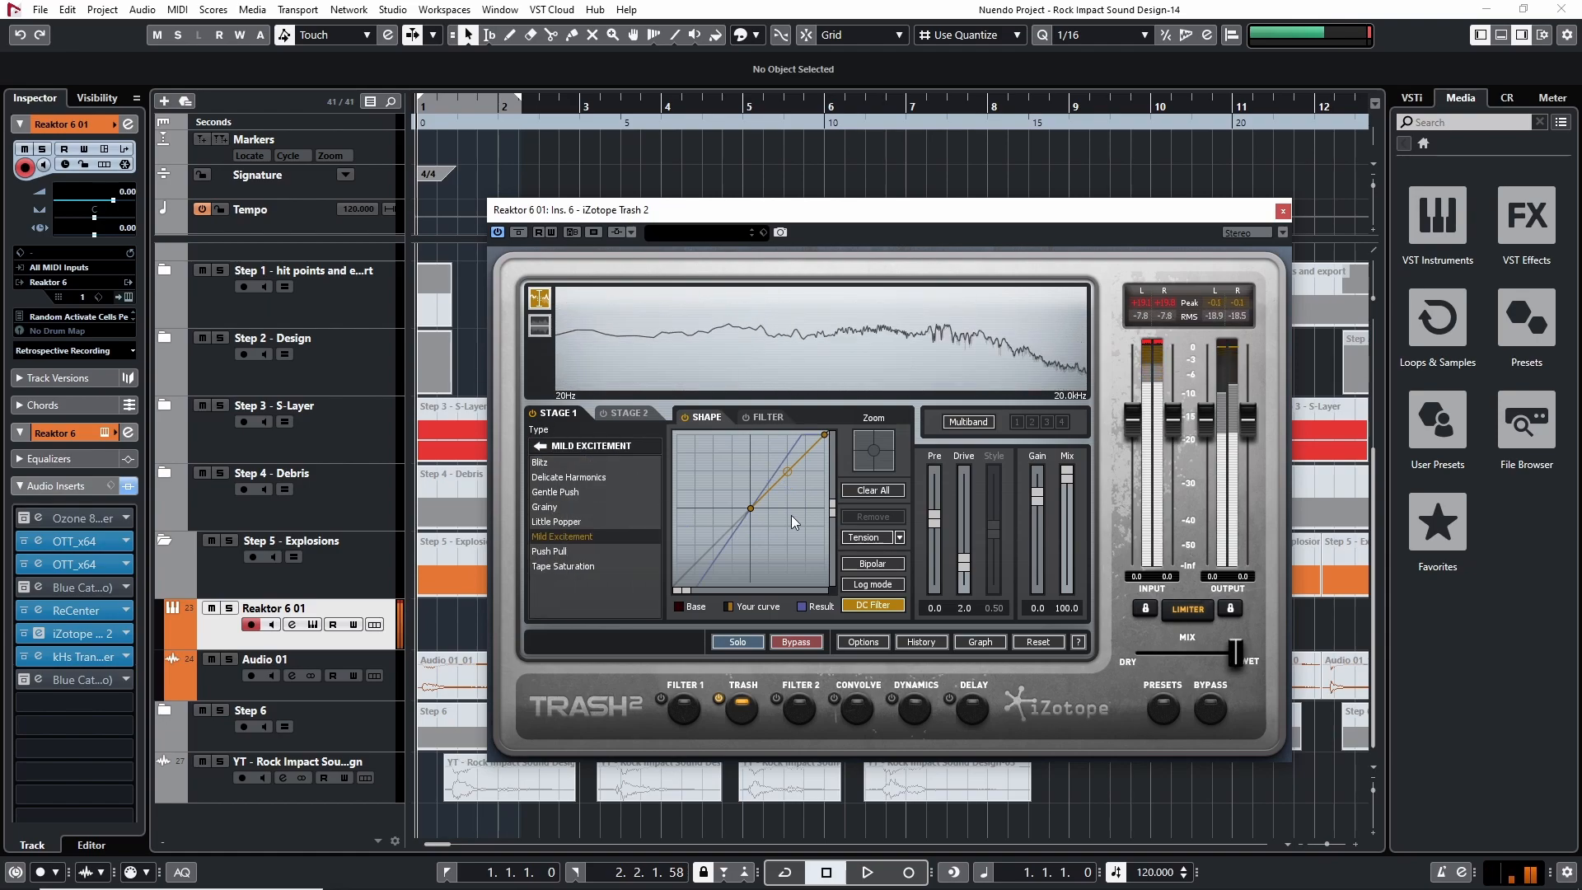
Step: Steepen the Mild Excitement shape curve in Trash 2, lower its input level to -13.0, and close the plug-in
{"action": "left_click_drag", "start_coordinate": [793, 474], "coordinate": [793, 452]}
{"action": "left_click_drag", "start_coordinate": [1178, 422], "coordinate": [1167, 505]}
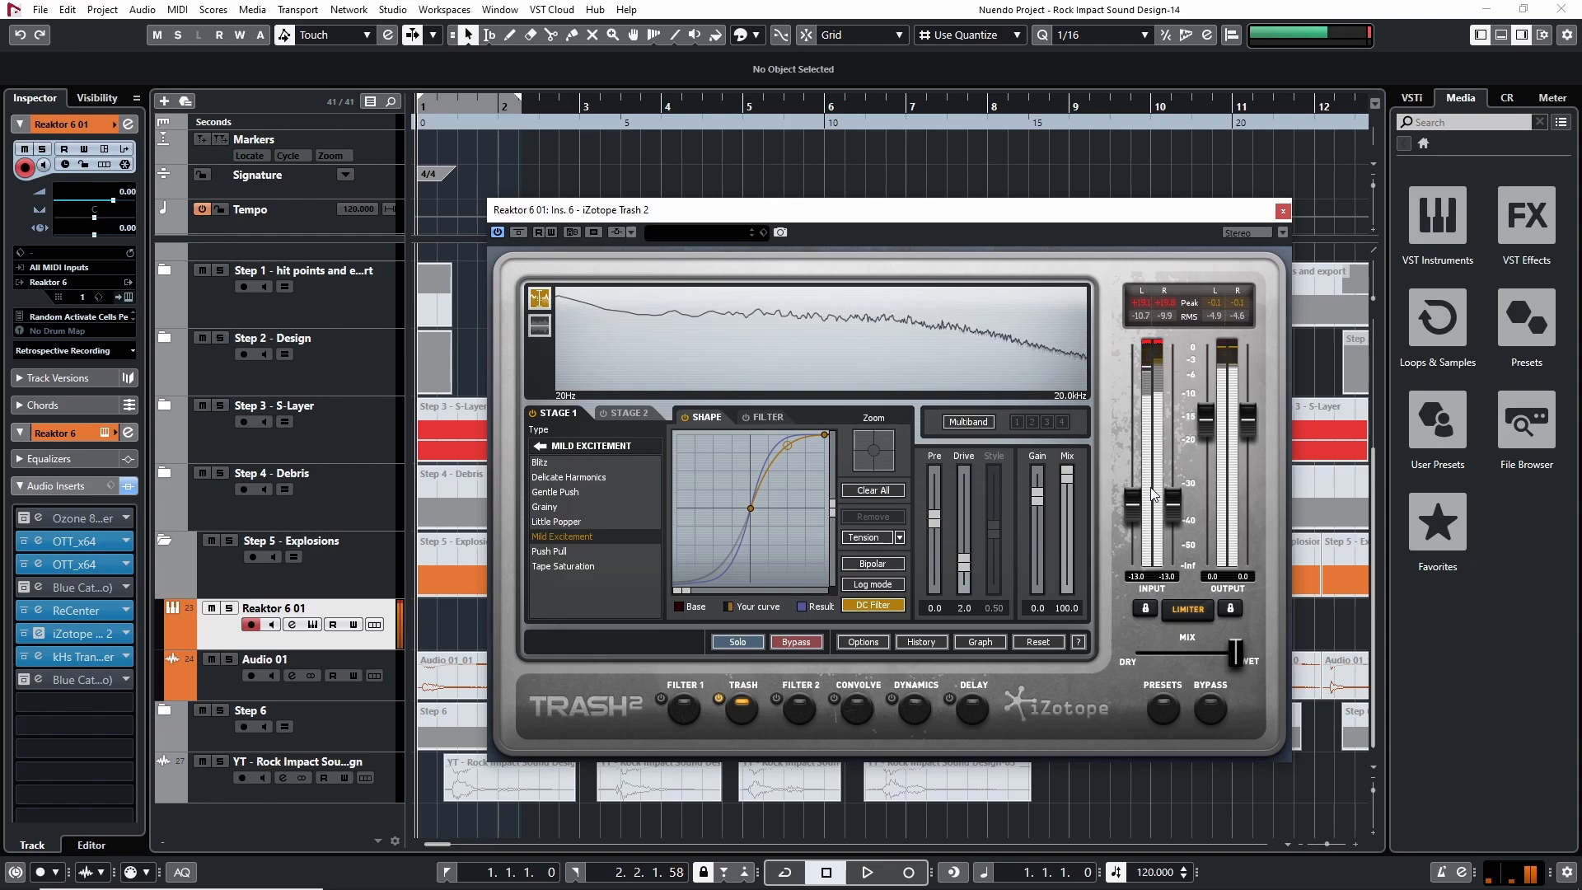
{"action": "left_click", "coordinate": [1283, 211]}
Step: Select all Audio 01 clips in Step 5 - Explosions and play them back with the track soloed
{"action": "key", "text": "g"}
{"action": "key", "text": "g"}
{"action": "key", "text": "g"}
{"action": "key", "text": "g"}
{"action": "left_click_drag", "start_coordinate": [1046, 662], "coordinate": [420, 678]}
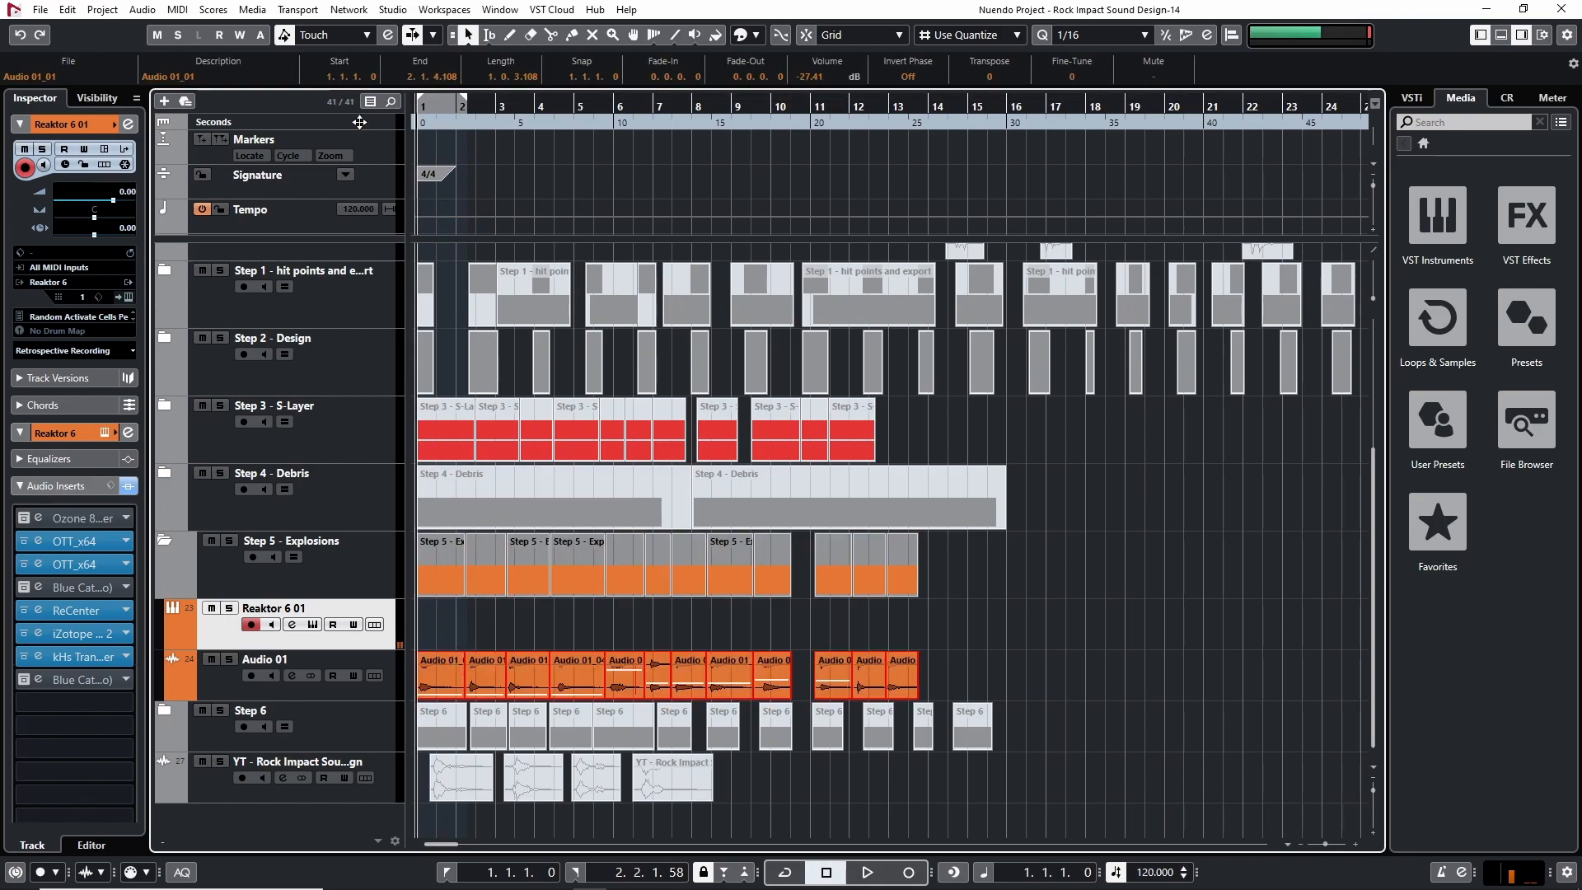
{"action": "key", "text": "h"}
{"action": "key", "text": "h"}
{"action": "key", "text": "h"}
{"action": "key", "text": "h"}
{"action": "key", "text": "space"}
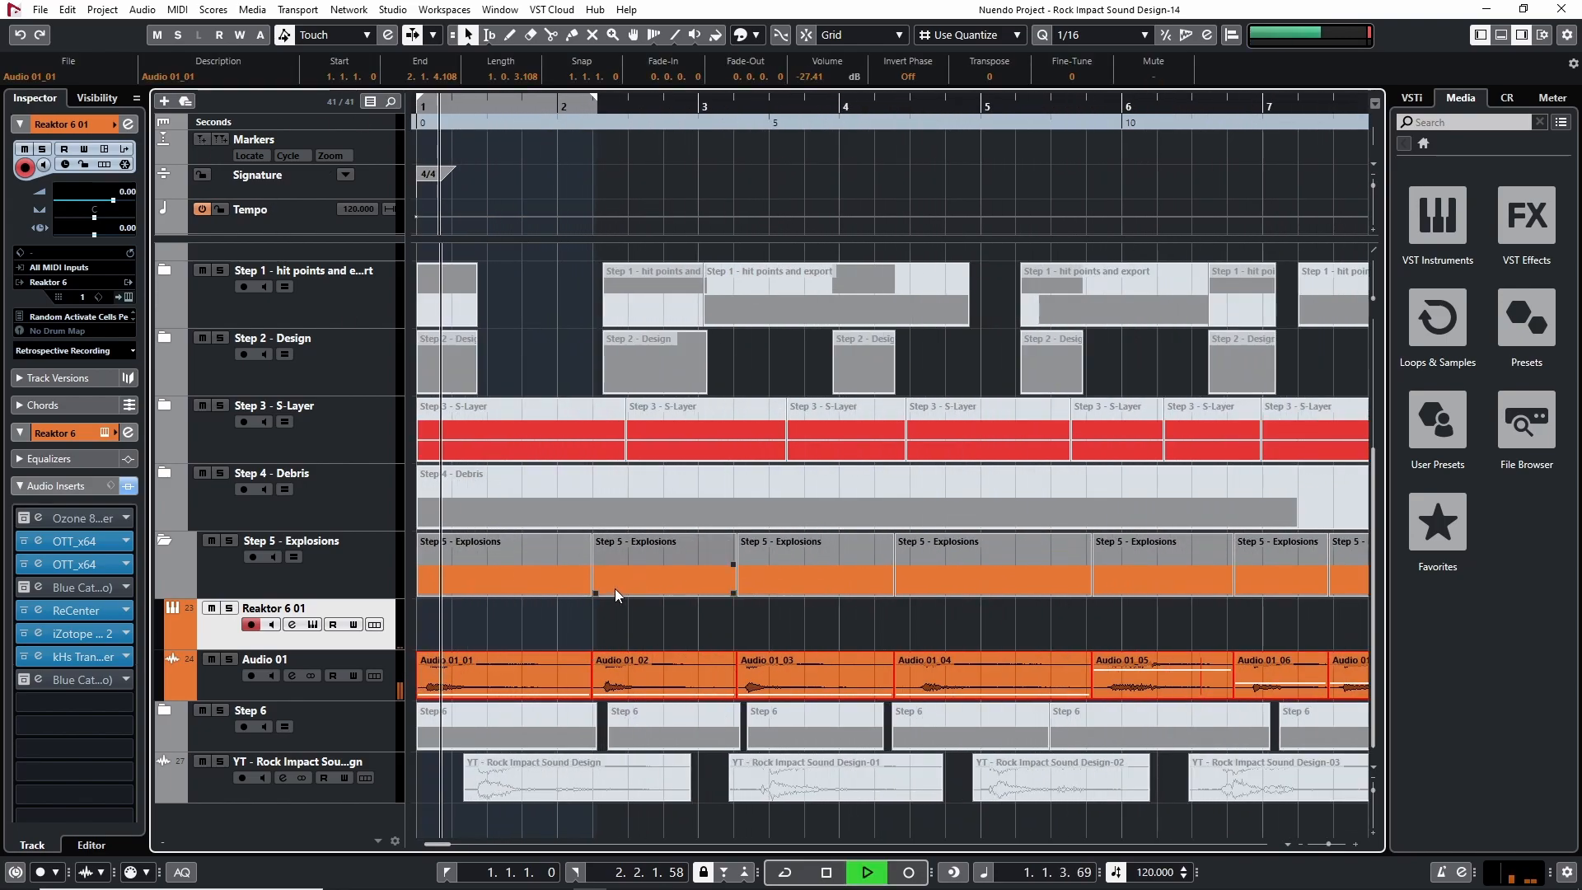
{"action": "left_click", "coordinate": [229, 660]}
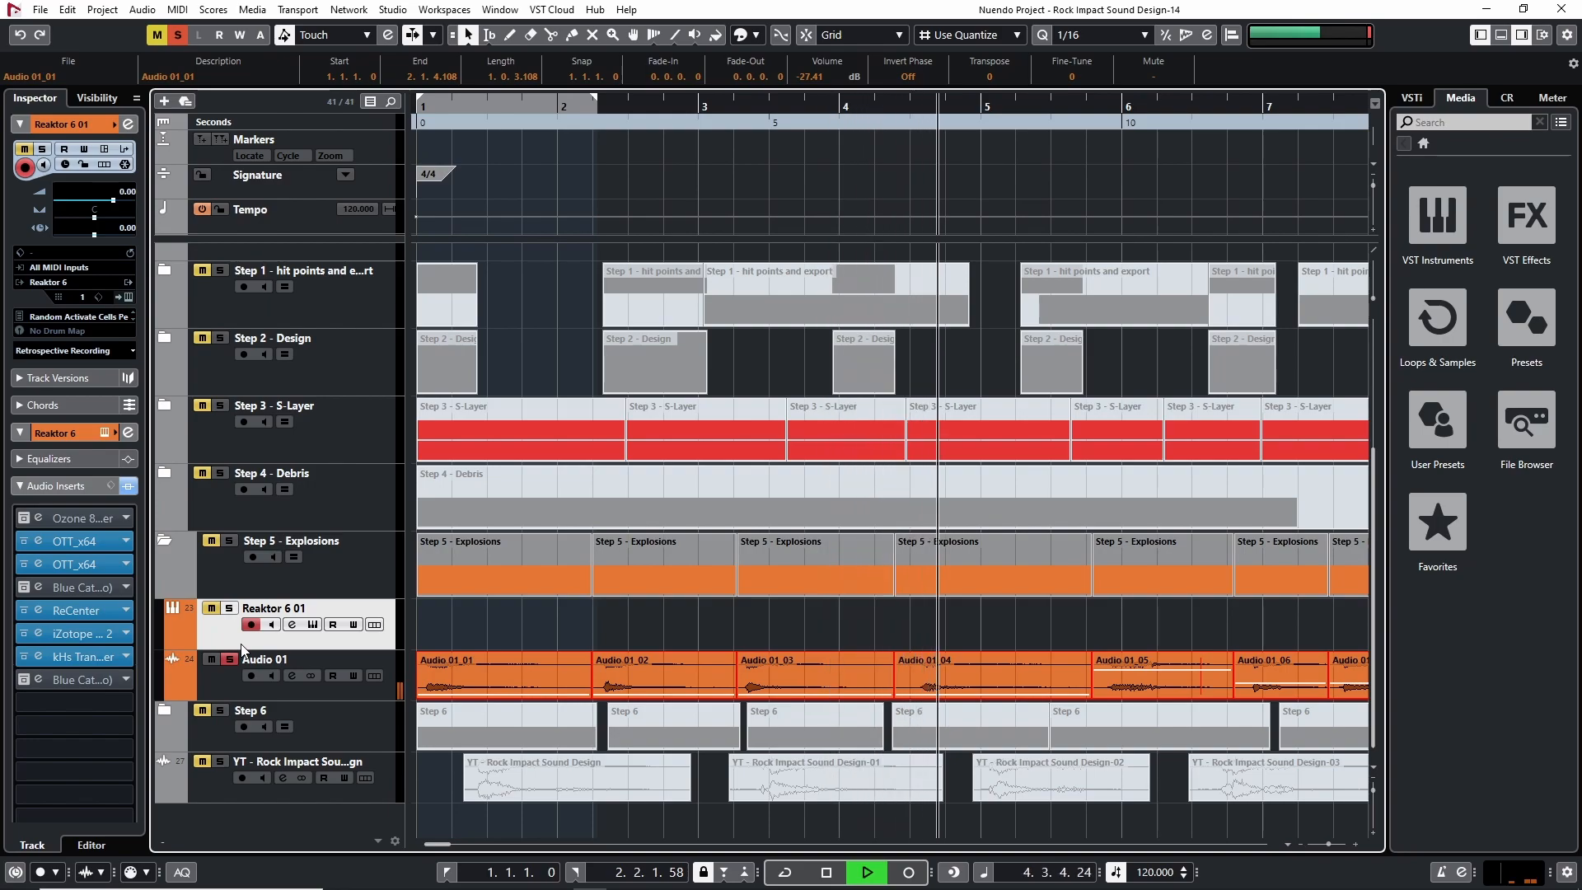
{"action": "left_click", "coordinate": [233, 679]}
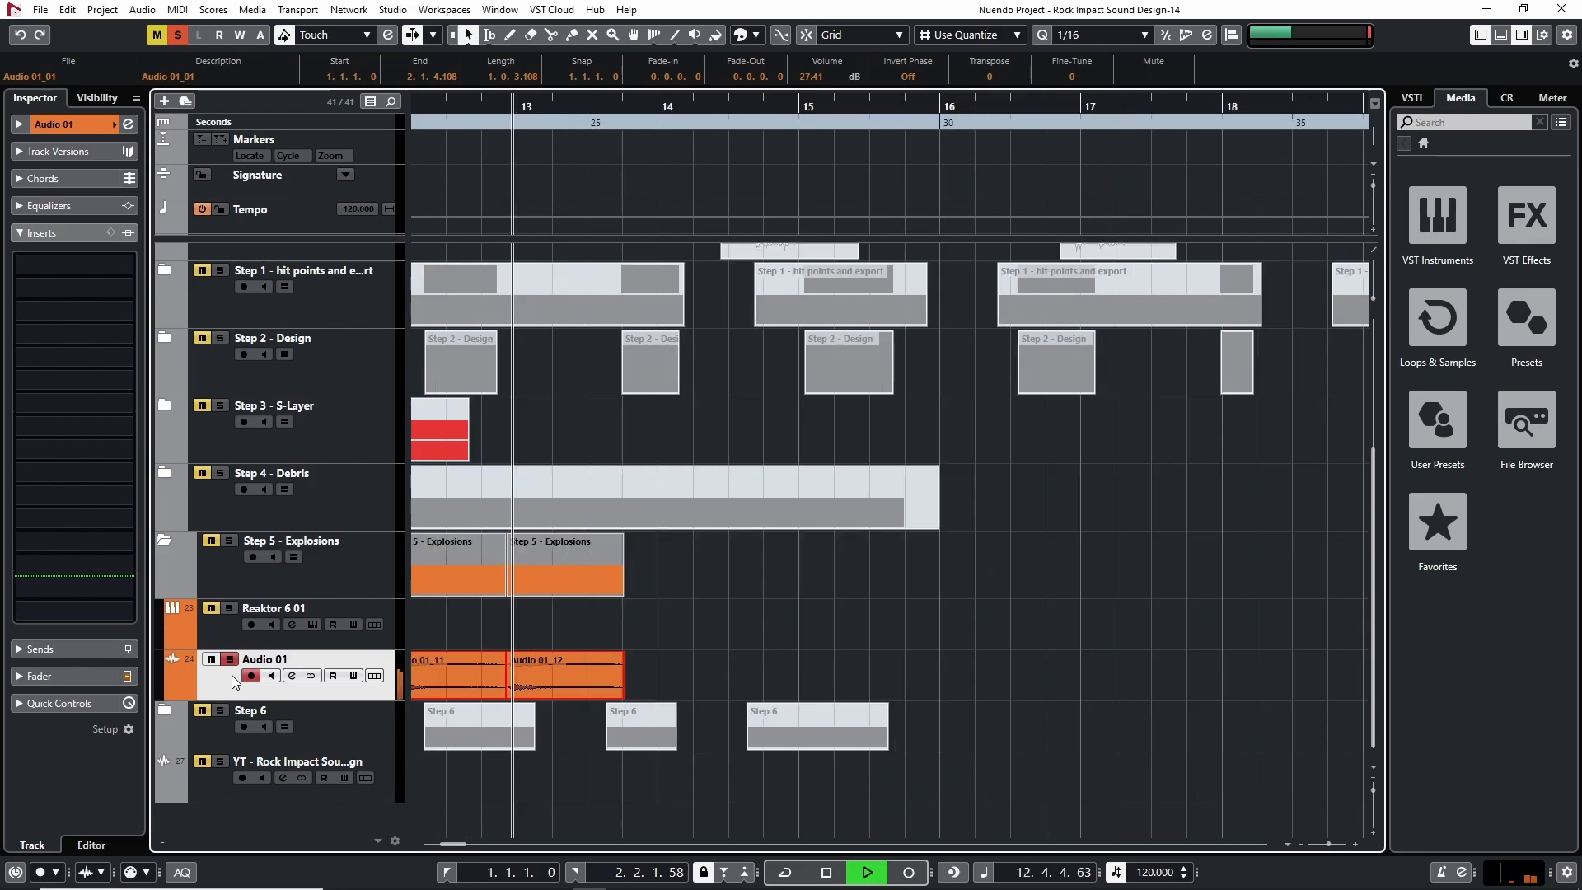
{"action": "key", "text": "space"}
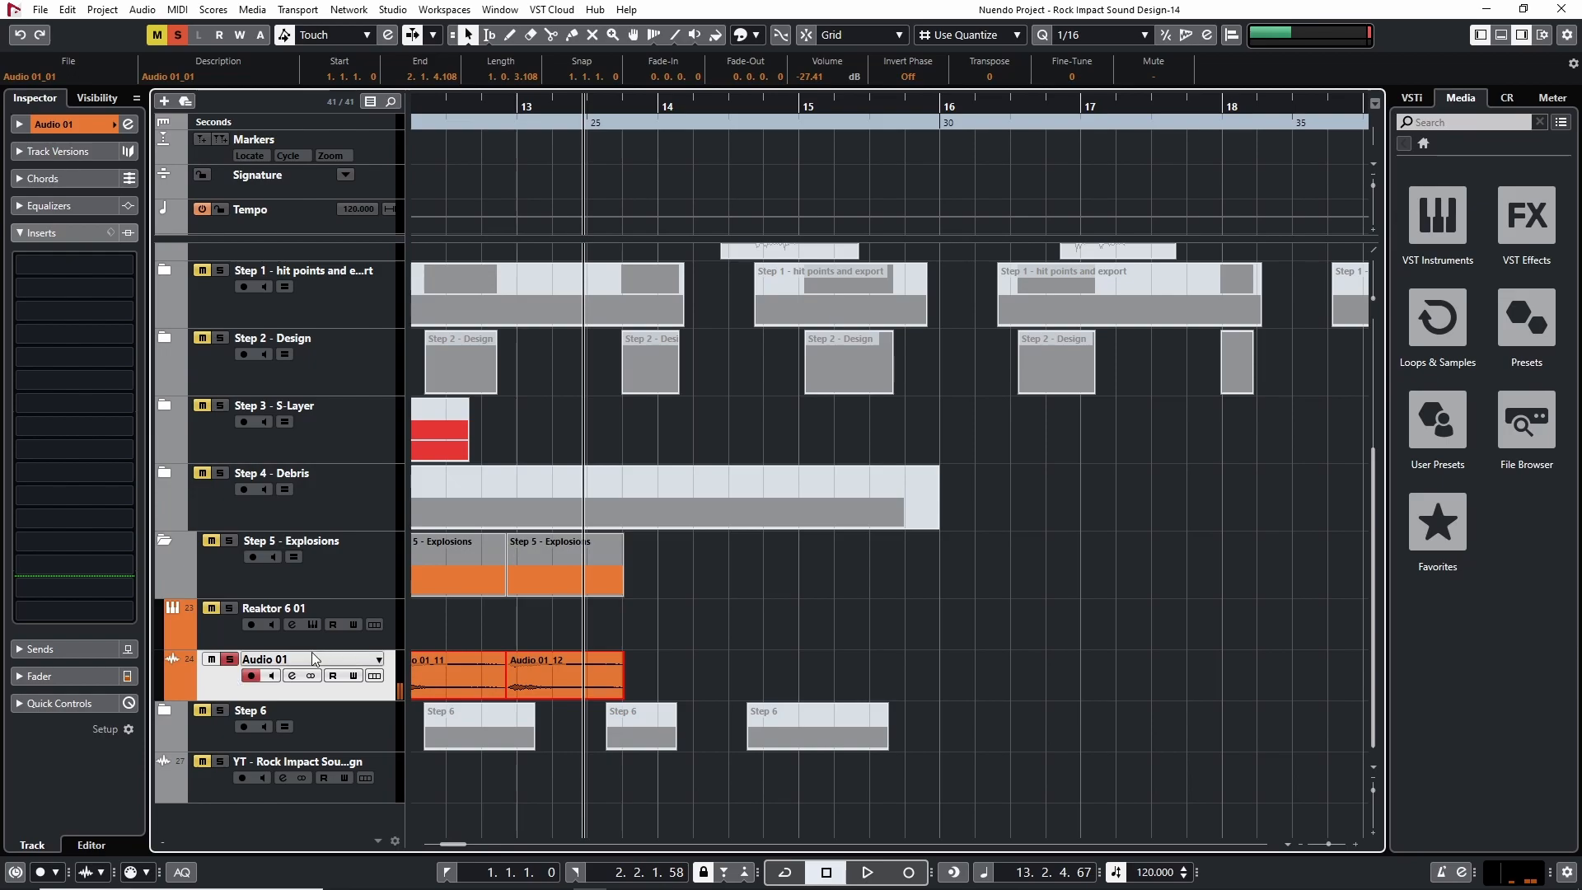
{"action": "left_click", "coordinate": [232, 660]}
Step: Collapse the Step 5 - Explosions folder track
{"action": "key", "text": "g"}
{"action": "key", "text": "g"}
{"action": "key", "text": "g"}
{"action": "key", "text": "g"}
{"action": "key", "text": "g"}
{"action": "key", "text": "g"}
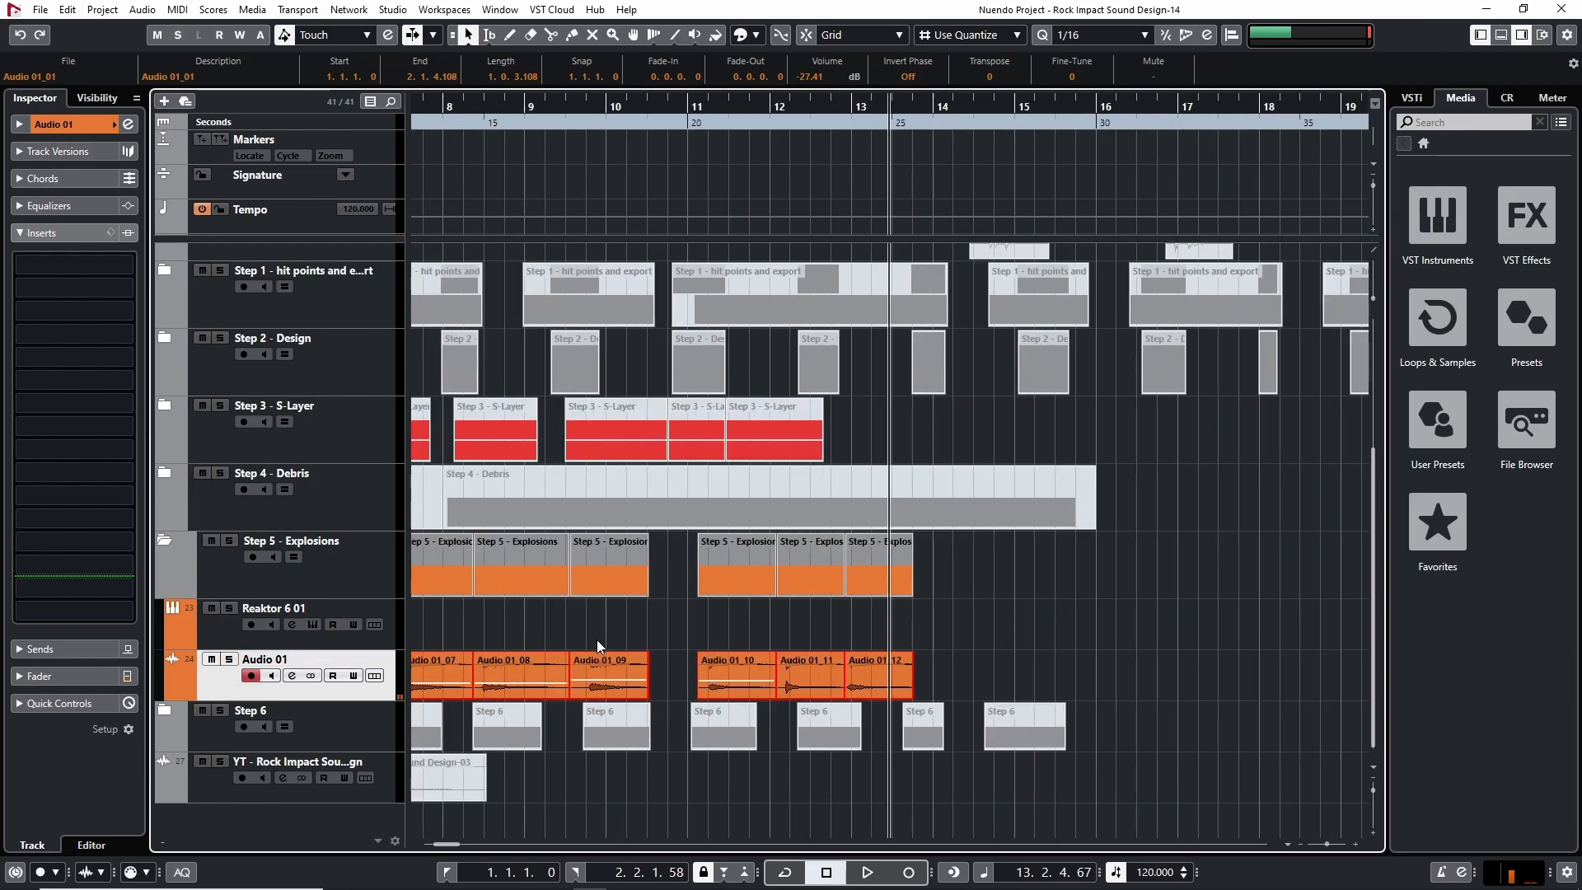
{"action": "key", "text": "g"}
{"action": "key", "text": "g"}
{"action": "key", "text": "g"}
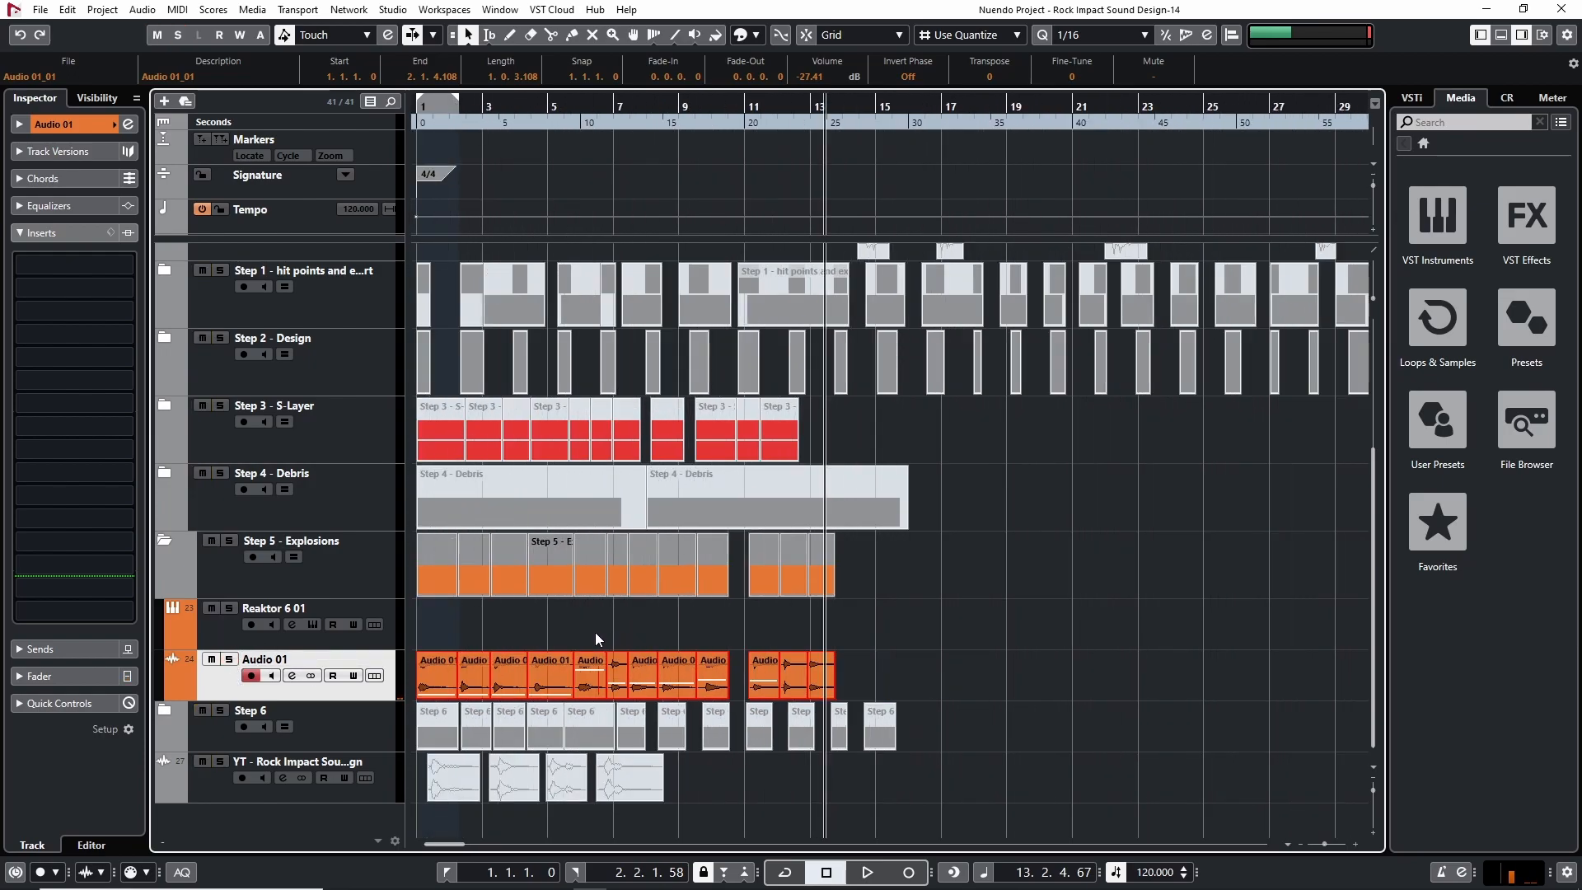
{"action": "key", "text": "g"}
{"action": "key", "text": "g"}
{"action": "key", "text": "shift+m"}
{"action": "left_click", "coordinate": [162, 542]}
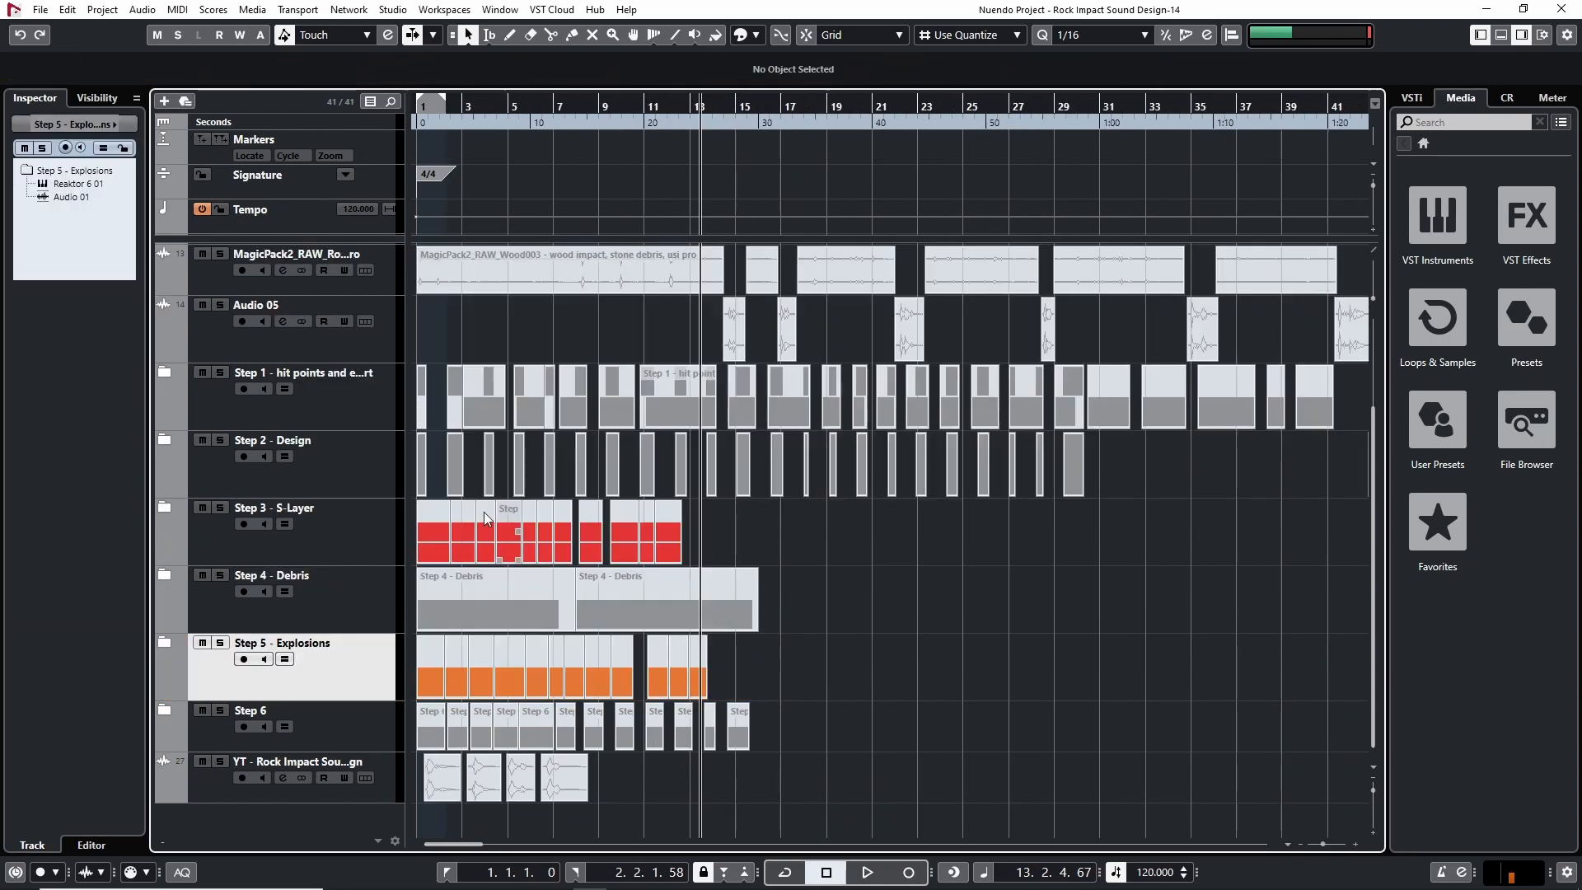
Step: Expand the Step 6 folder to show its Reaktor 6 01 and Audio 06 tracks
{"action": "left_click", "coordinate": [162, 709]}
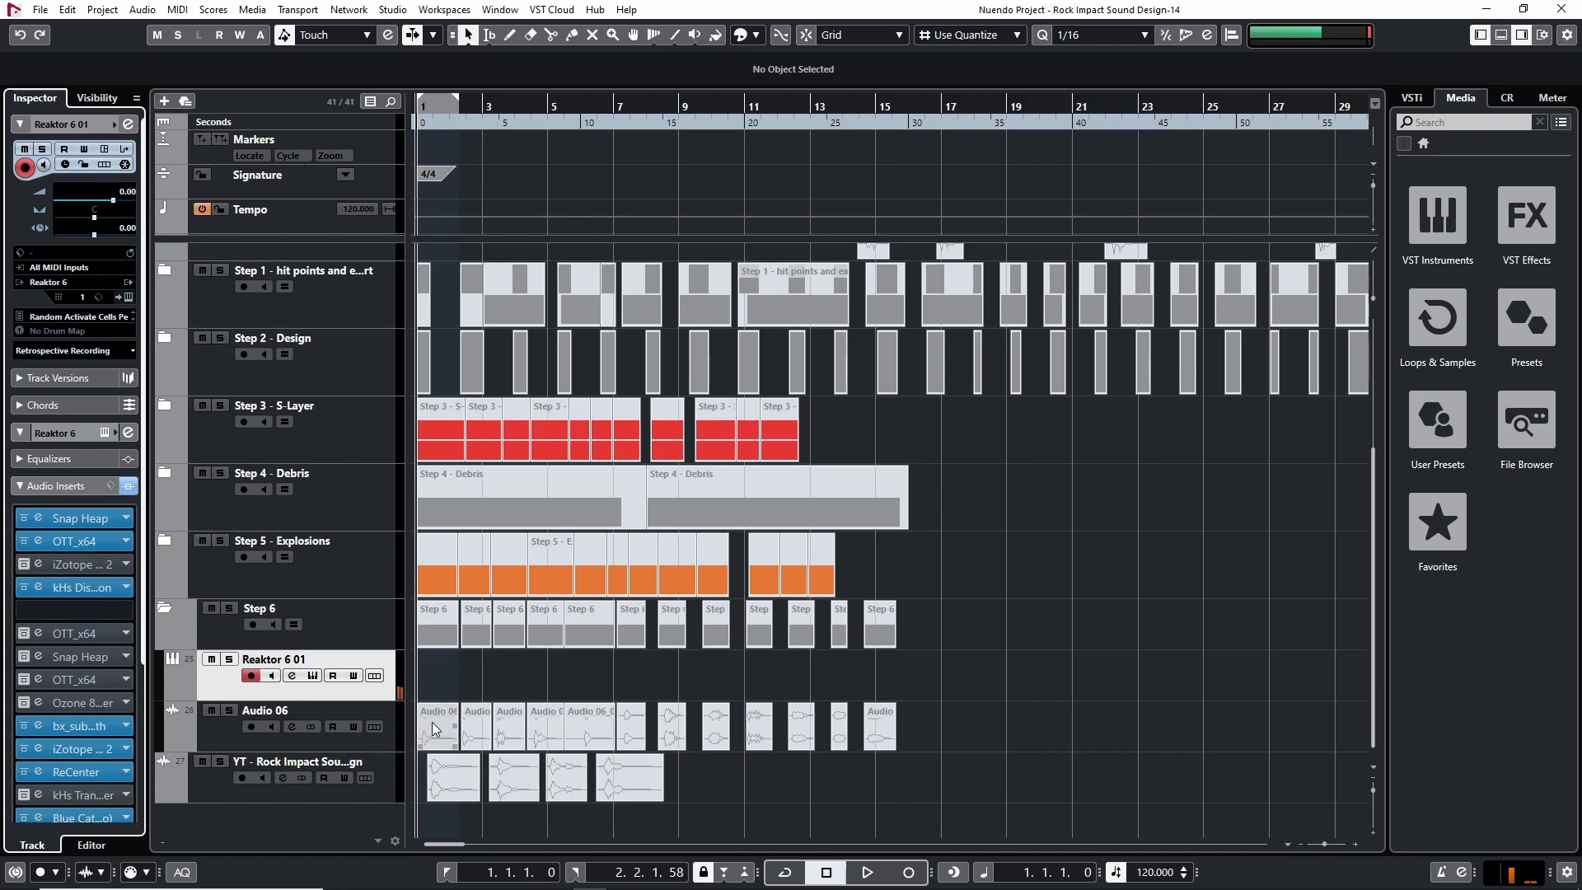
{"action": "key", "text": "h"}
{"action": "key", "text": "h"}
{"action": "key", "text": "h"}
{"action": "key", "text": "h"}
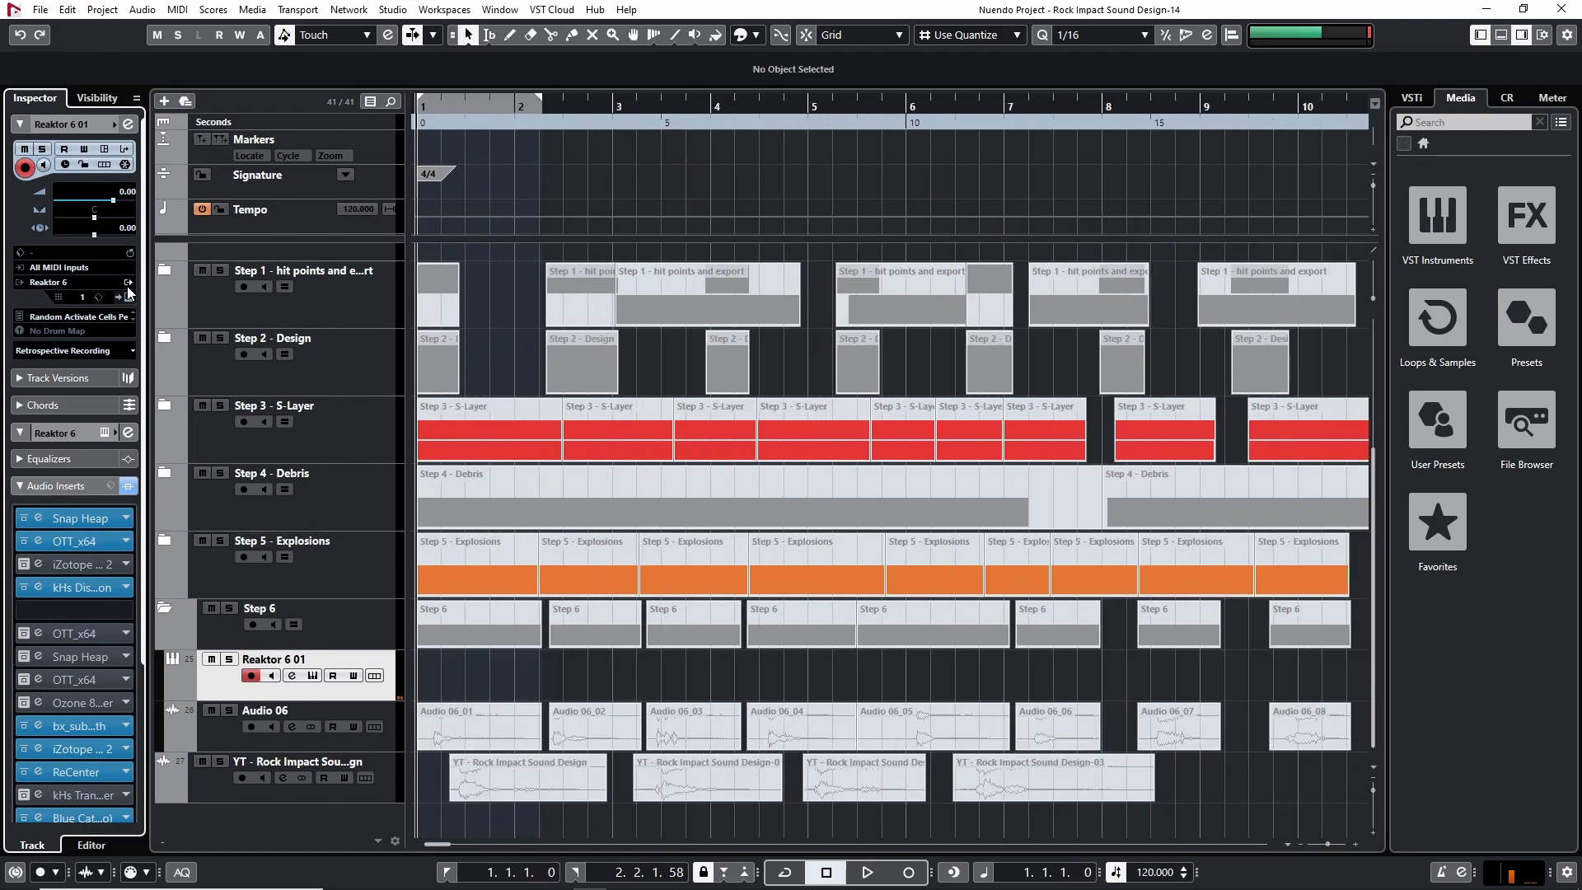
Step: Open the Reaktor 6 instrument of Step 6 without its file browser and compare its sound with all inserts bypassed
{"action": "left_click", "coordinate": [127, 295]}
{"action": "left_click_drag", "start_coordinate": [666, 48], "coordinate": [829, 43]}
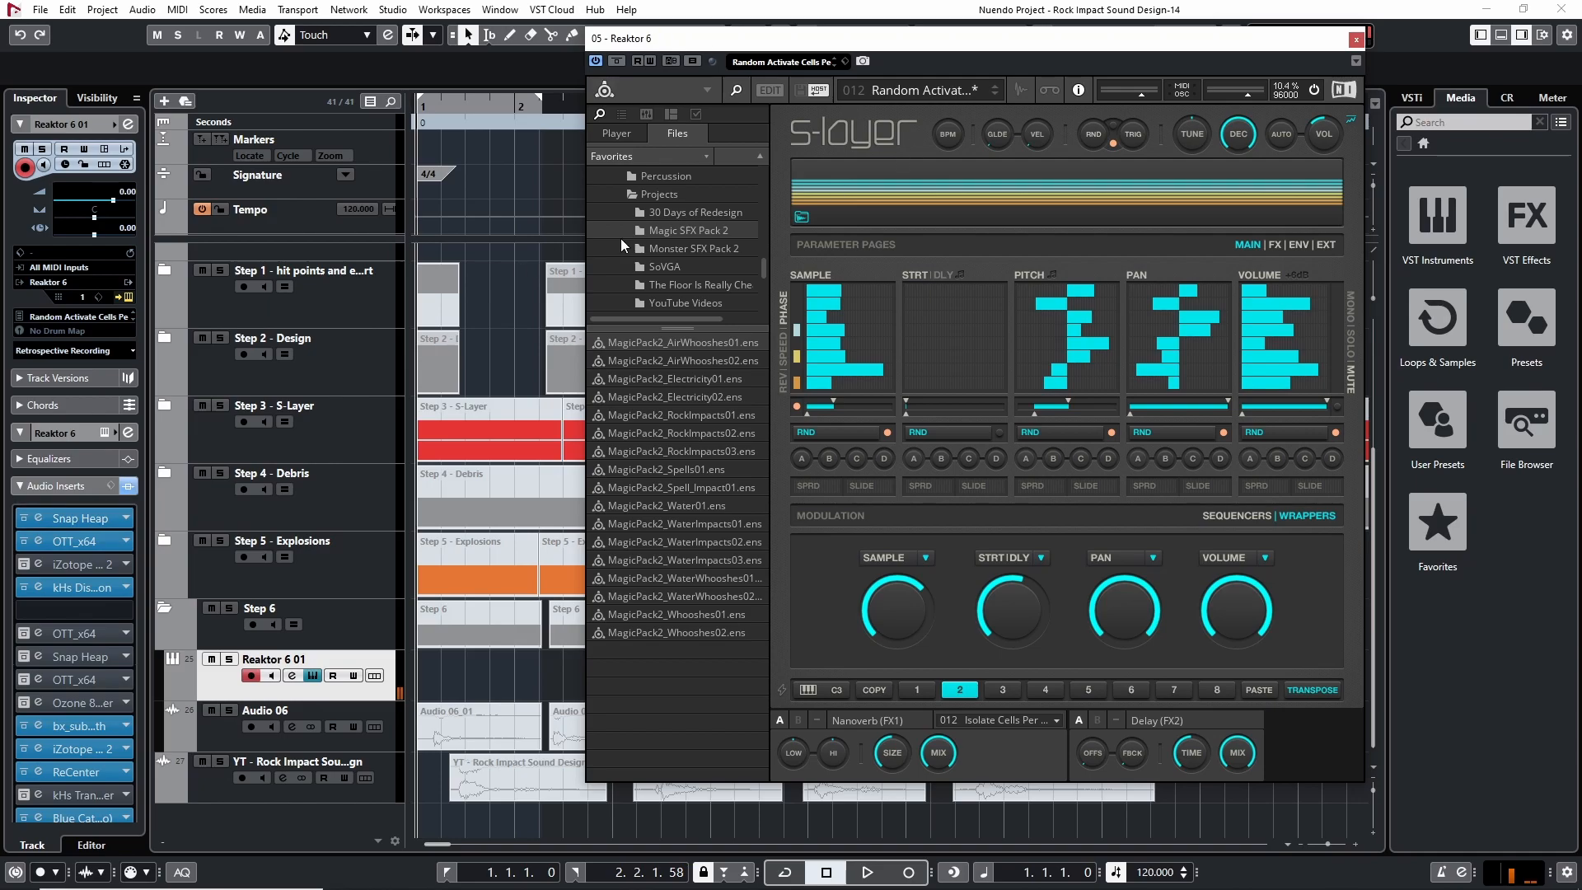
{"action": "left_click", "coordinate": [737, 91]}
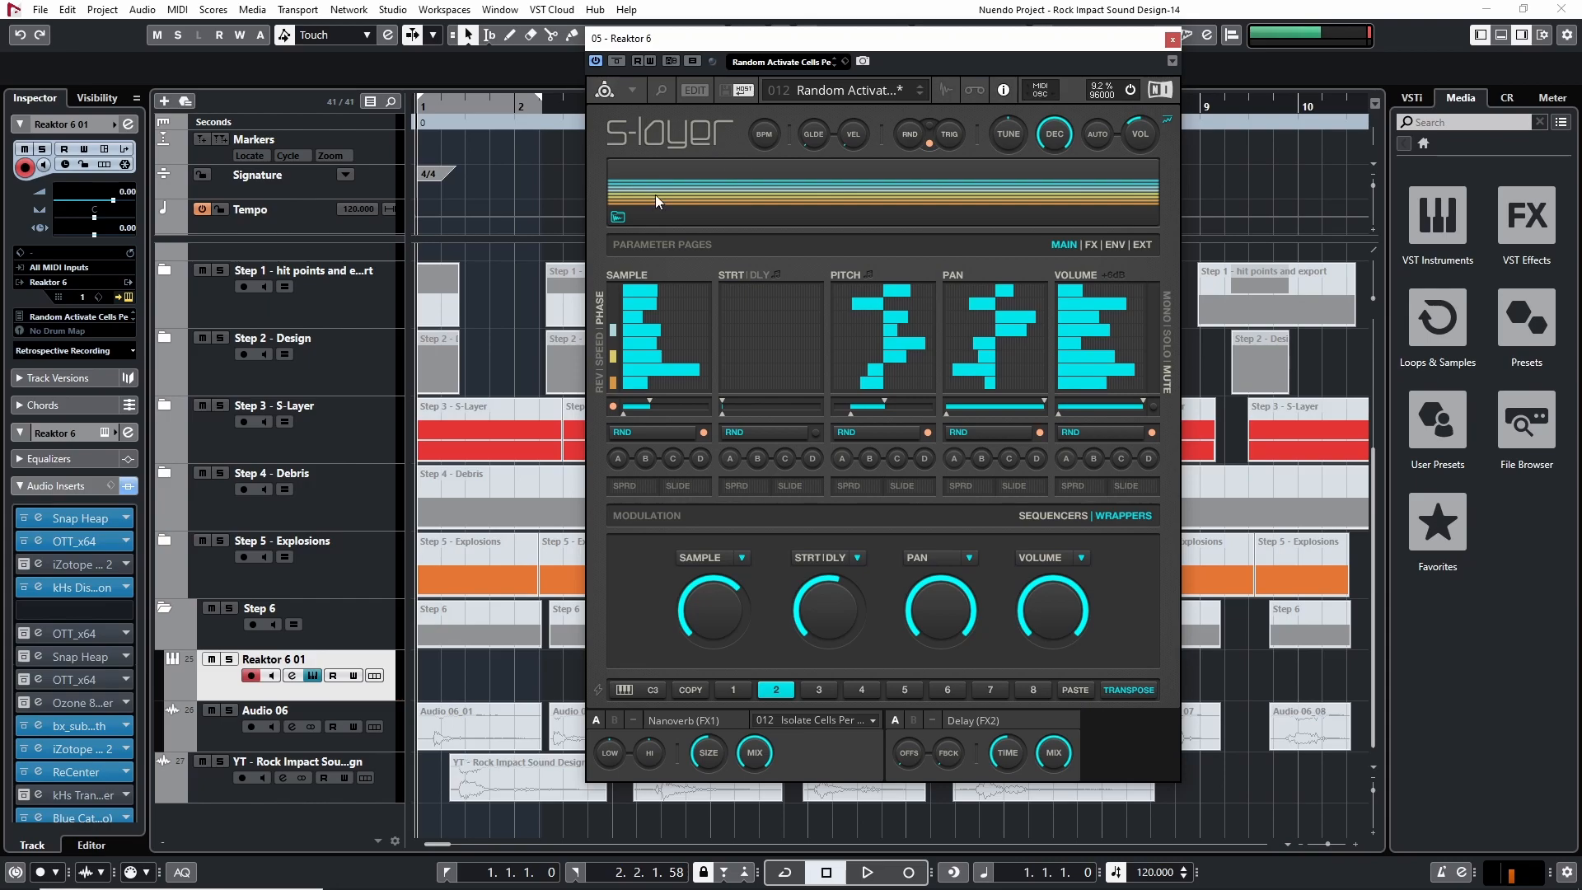
{"action": "left_click", "coordinate": [127, 485]}
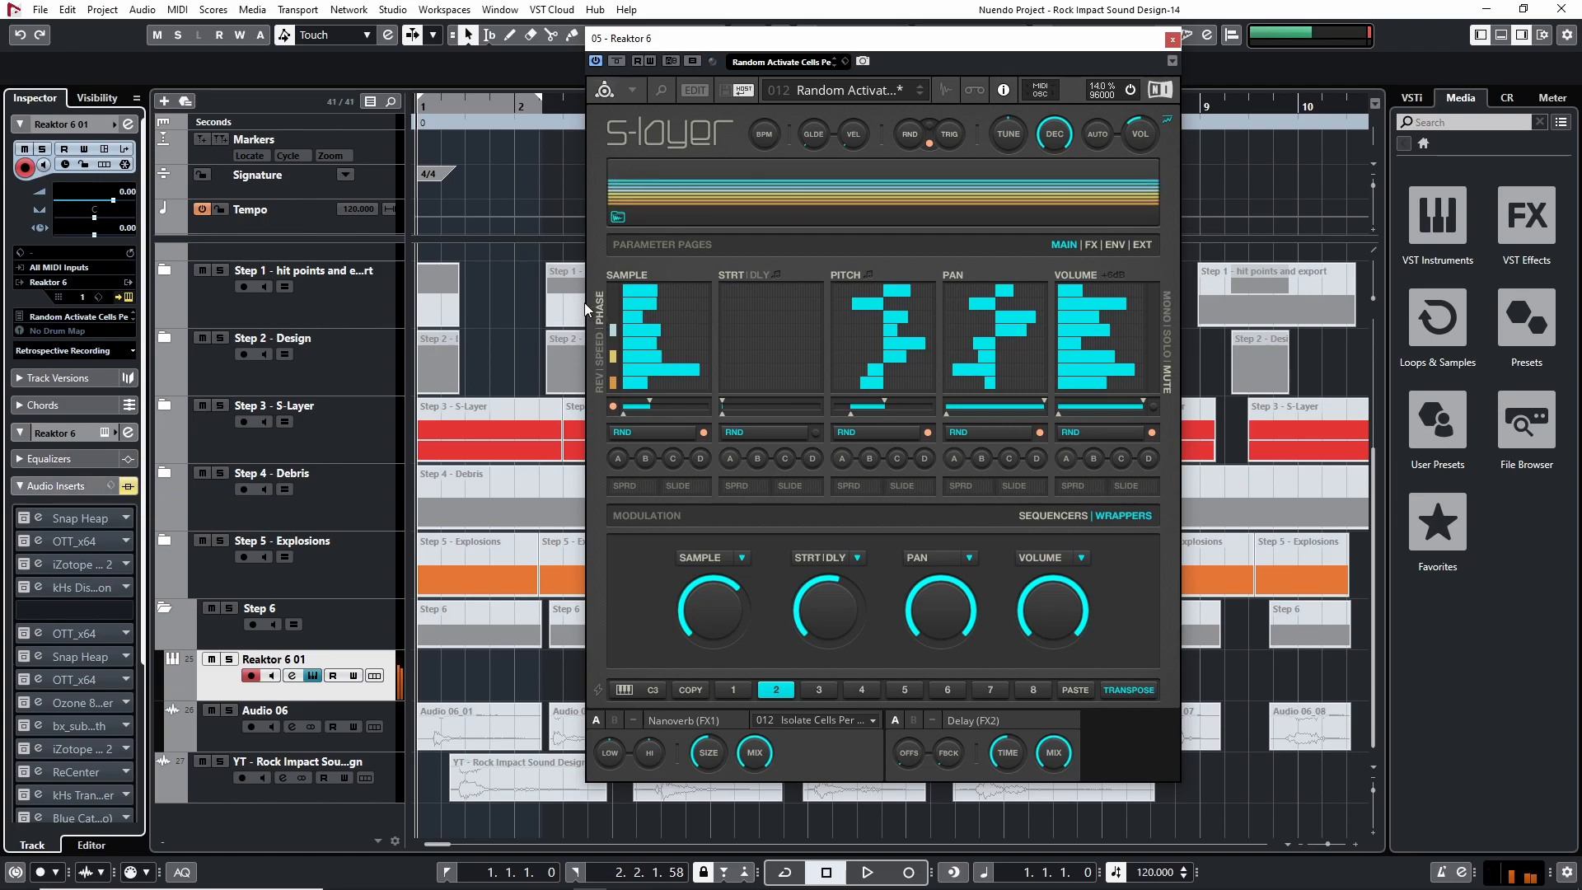
{"action": "left_click", "coordinate": [127, 486]}
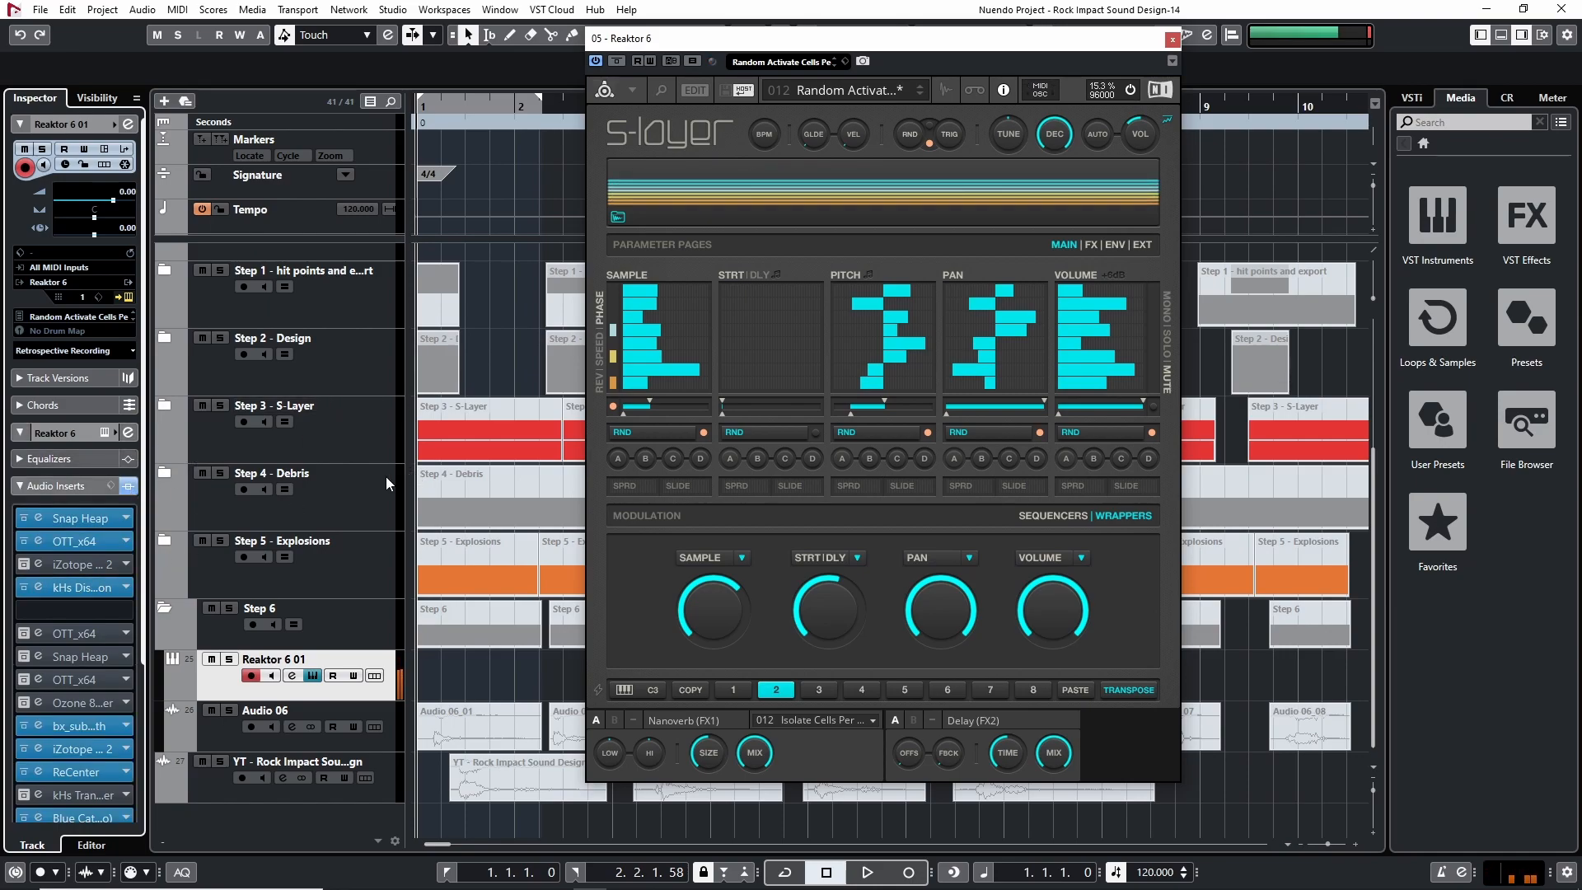
Step: Open Snap Heap in insert slot 1, disable Parallel Bus 1b, and review the effect modules of Parallel Bus 1a
{"action": "left_click", "coordinate": [38, 518]}
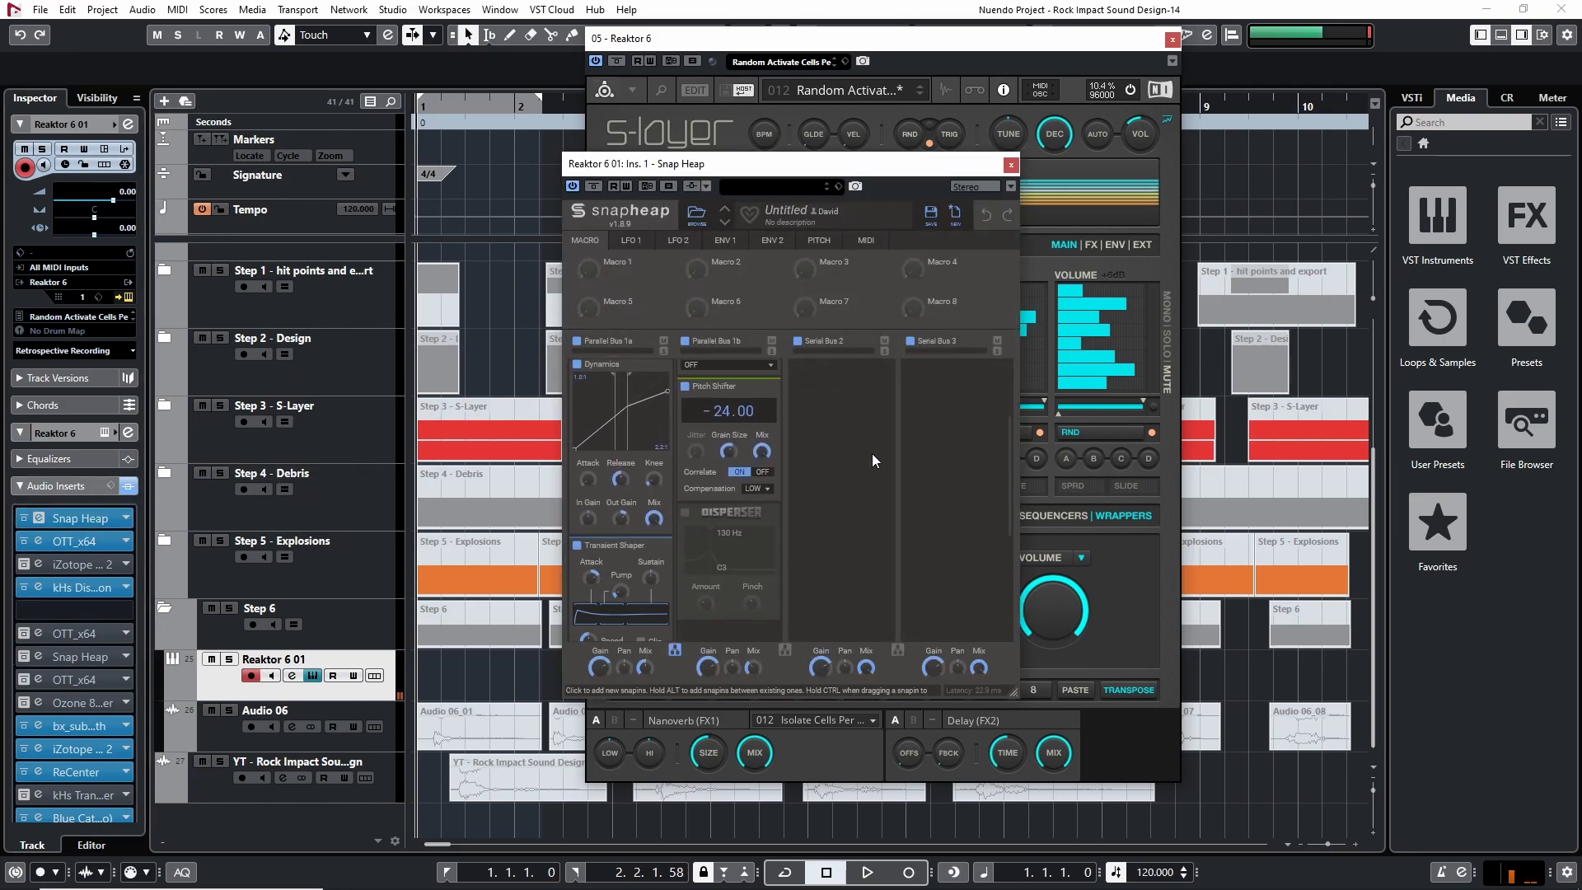
{"action": "left_click", "coordinate": [686, 341]}
{"action": "scroll", "coordinate": [589, 441], "scroll_direction": "down", "scroll_amount": 5}
{"action": "scroll", "coordinate": [589, 441], "scroll_direction": "down", "scroll_amount": 2}
{"action": "scroll", "coordinate": [609, 437], "scroll_direction": "down", "scroll_amount": 1}
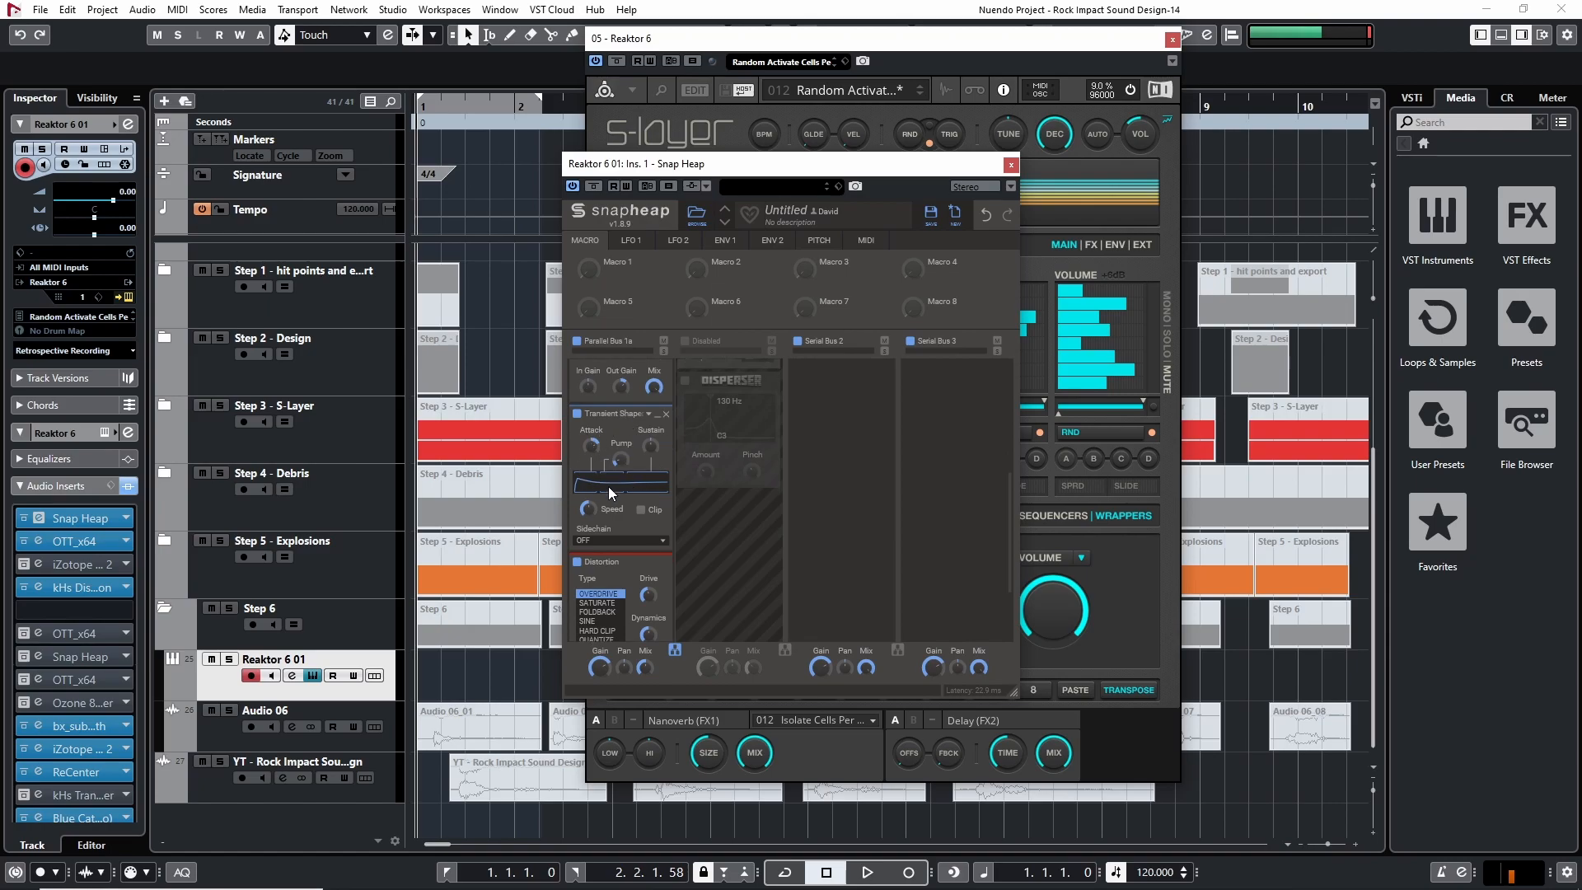
{"action": "scroll", "coordinate": [608, 486], "scroll_direction": "down", "scroll_amount": 3}
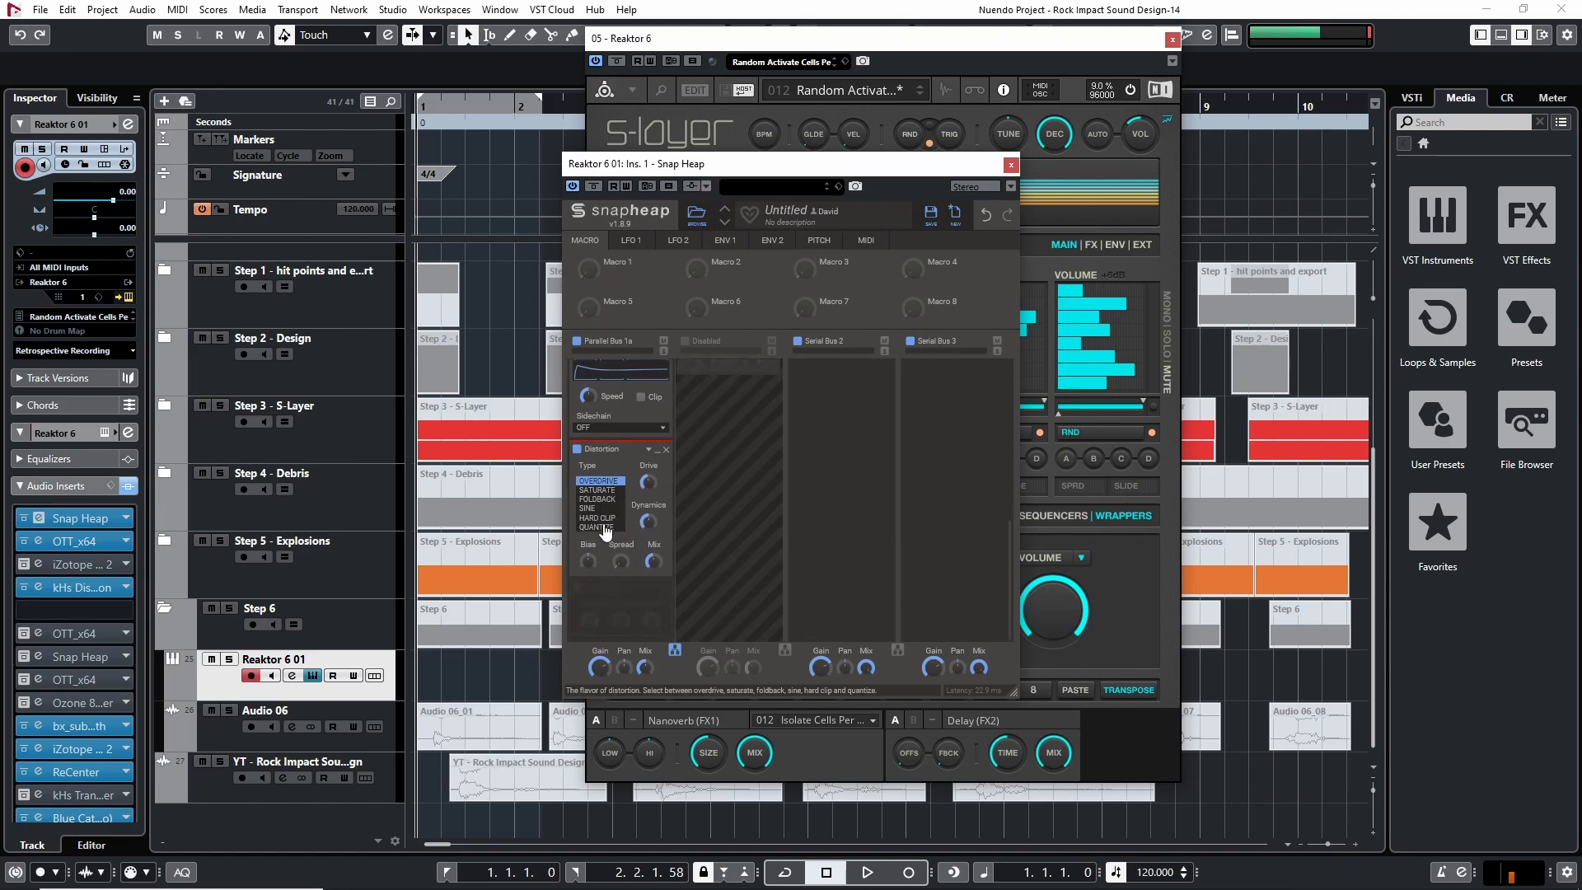
Step: Reorder the Reaktor 6 01 inserts so the plug-ins in use come first, leaving only Snap Heap switched on
{"action": "left_click", "coordinate": [23, 543]}
{"action": "left_click", "coordinate": [23, 543]}
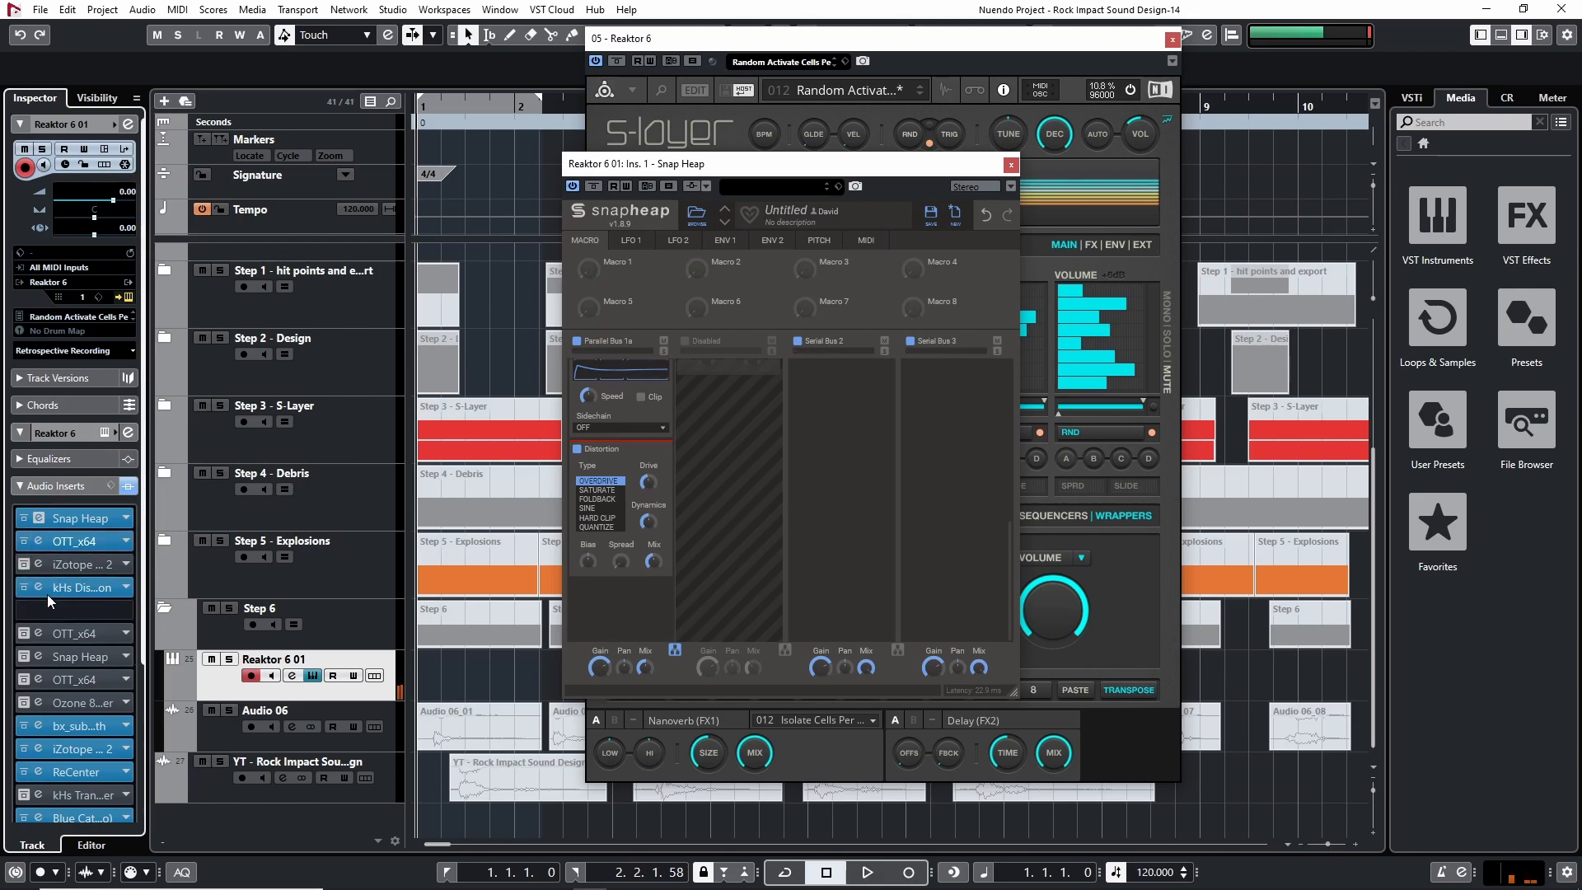
{"action": "left_click_drag", "start_coordinate": [53, 568], "coordinate": [51, 611]}
{"action": "left_click_drag", "start_coordinate": [52, 725], "coordinate": [61, 593]}
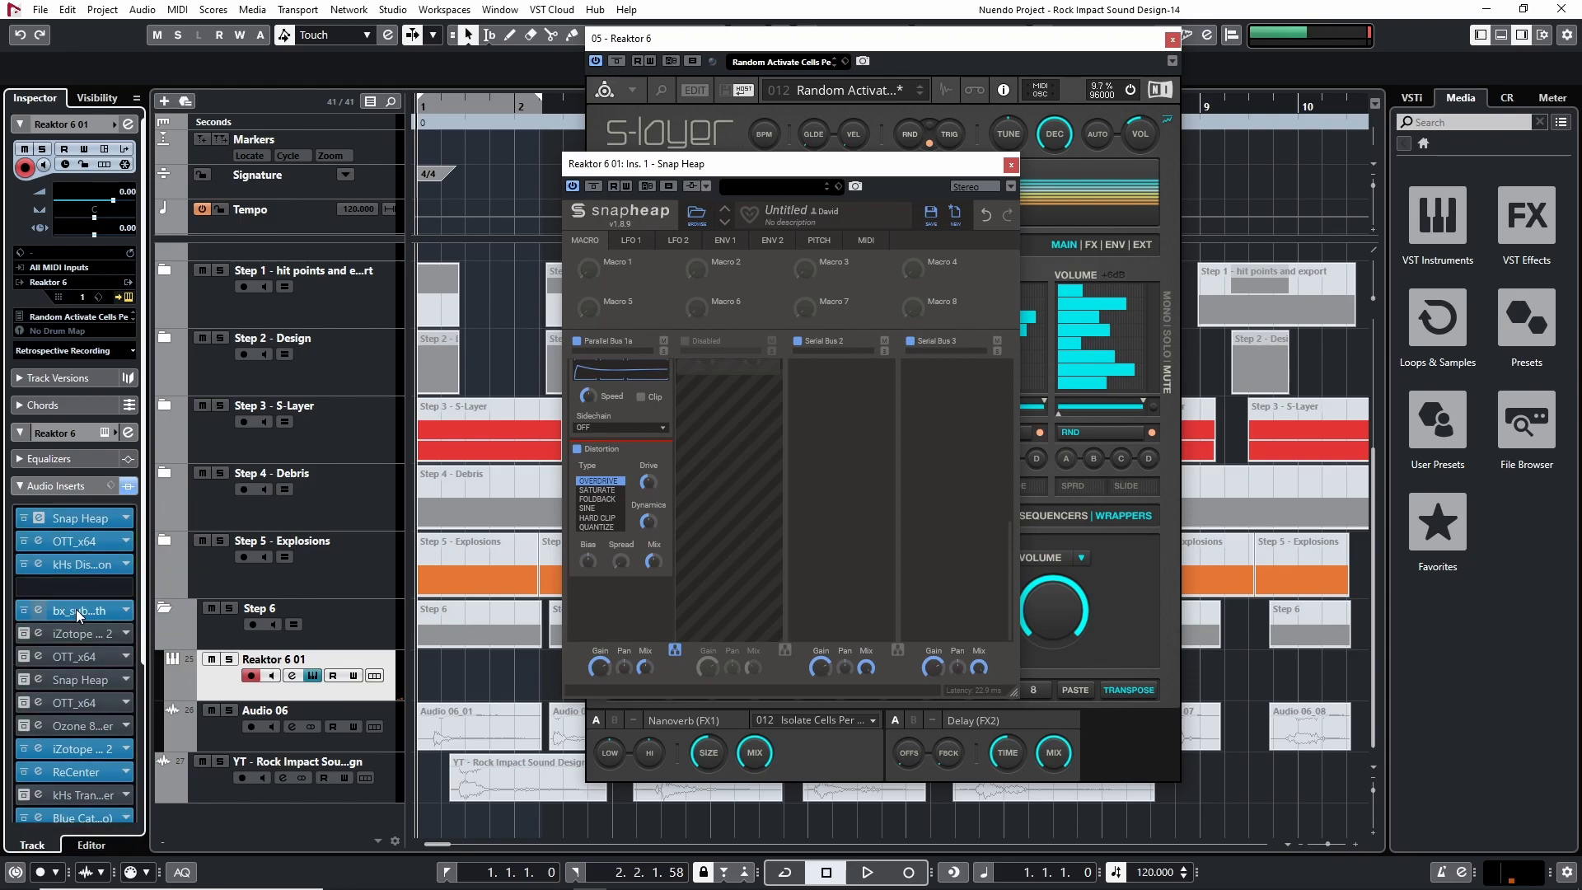
{"action": "scroll", "coordinate": [62, 753], "scroll_direction": "down", "scroll_amount": 3}
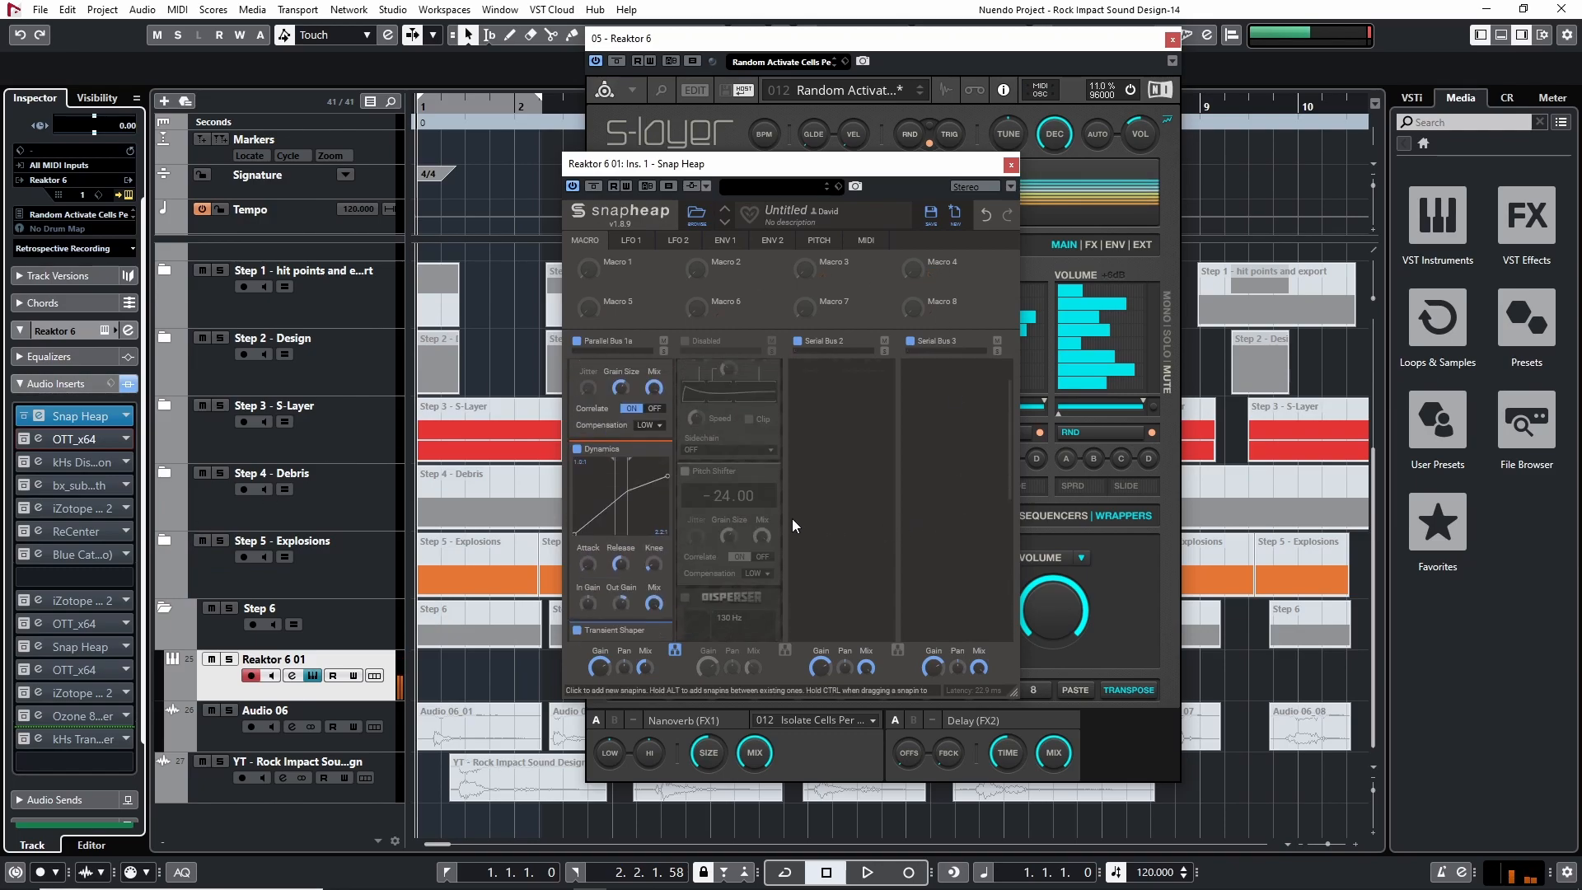
Step: Re-enable Parallel Bus 1b in Snap Heap and compare the sound with each parallel bus switched off and on
{"action": "left_click", "coordinate": [685, 341]}
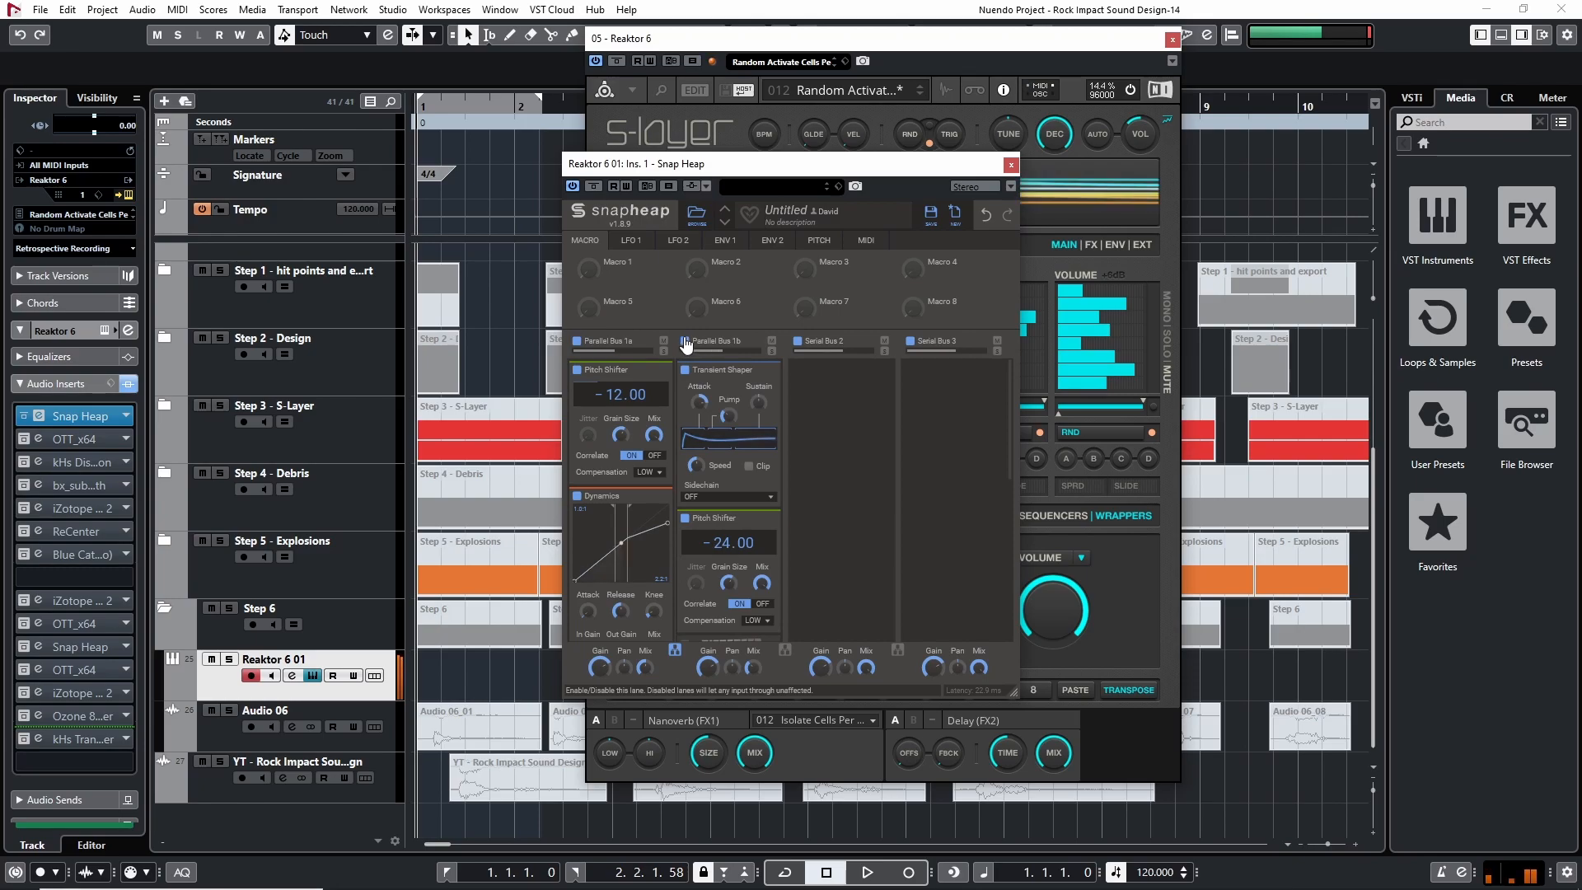
{"action": "left_click", "coordinate": [685, 340]}
{"action": "left_click", "coordinate": [684, 340]}
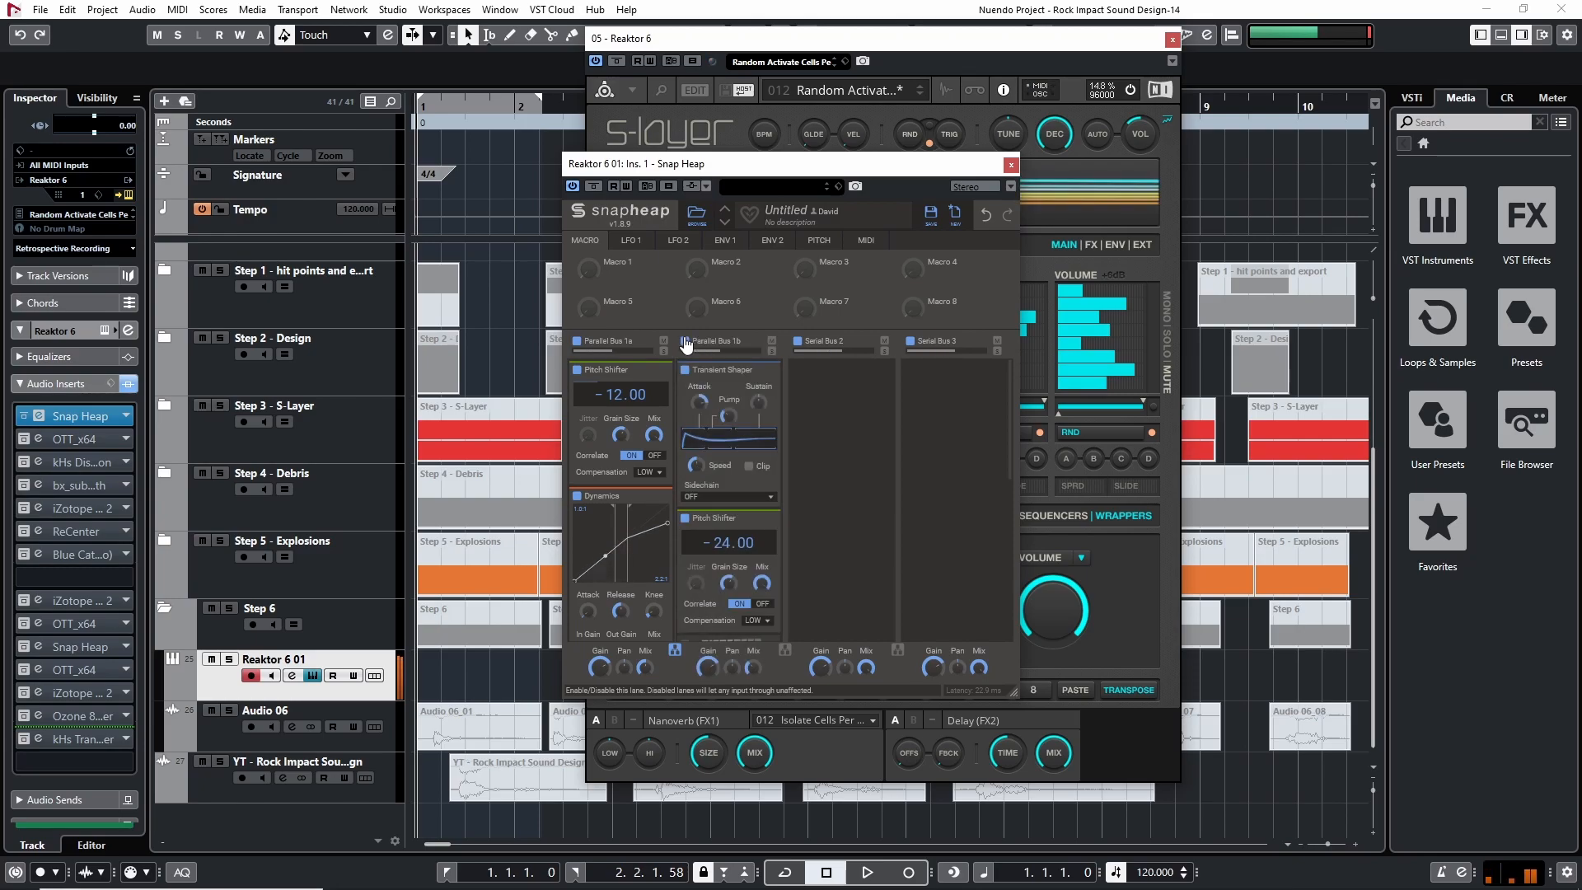
{"action": "left_click", "coordinate": [577, 341]}
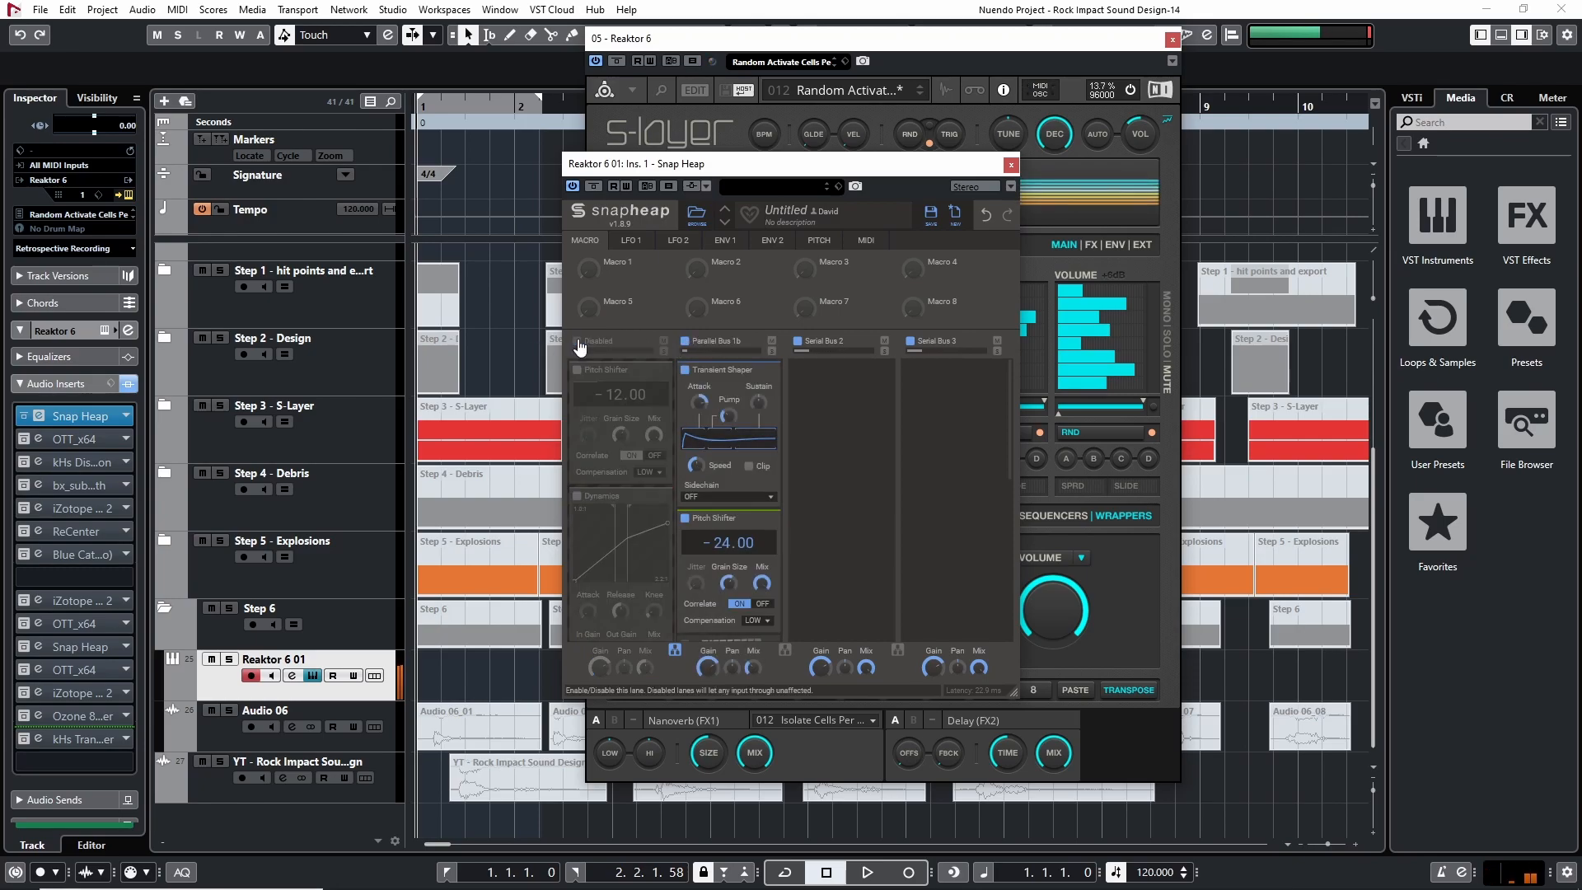
{"action": "left_click", "coordinate": [578, 341]}
{"action": "left_click", "coordinate": [686, 341]}
{"action": "left_click", "coordinate": [686, 341]}
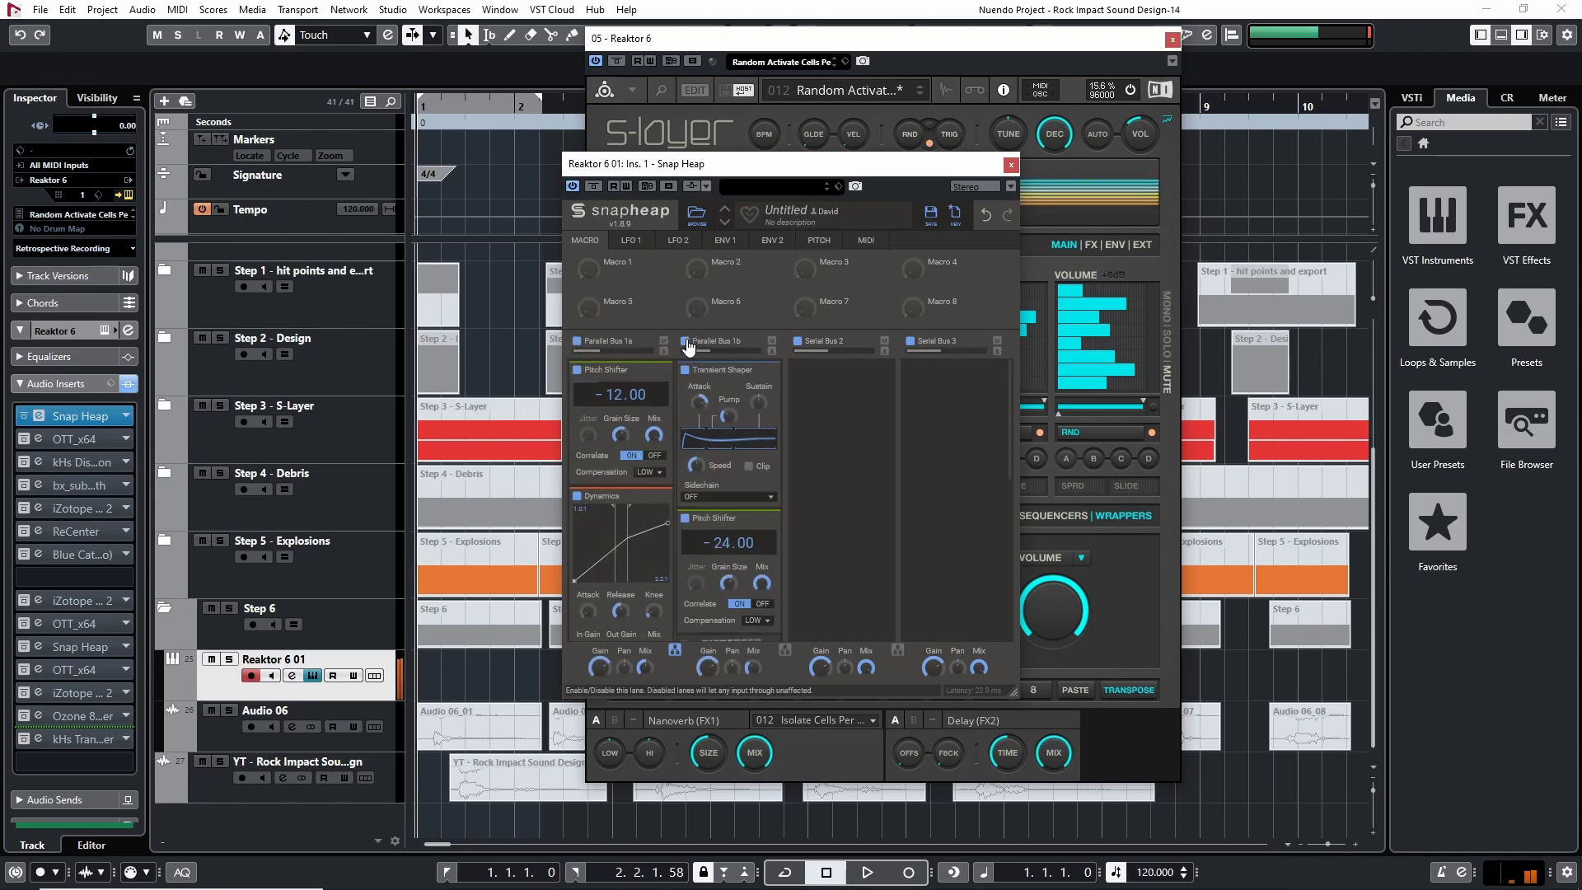
Step: Activate OTT_x64 in insert slot 2, compare the sound with it bypassed, and close its window
{"action": "left_click", "coordinate": [82, 439]}
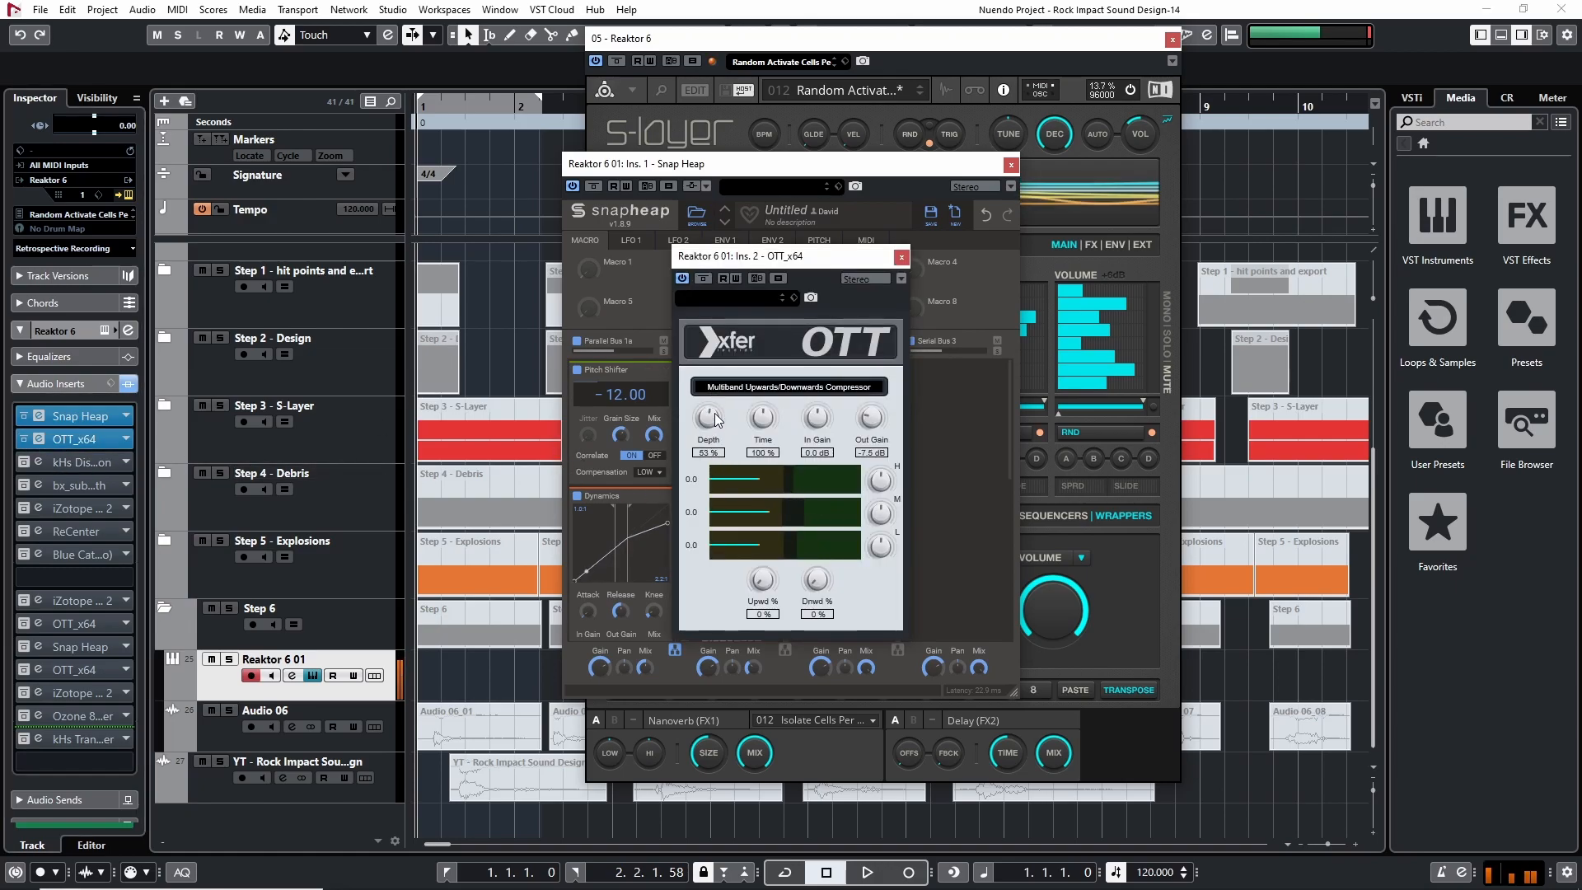
{"action": "left_click", "coordinate": [704, 280]}
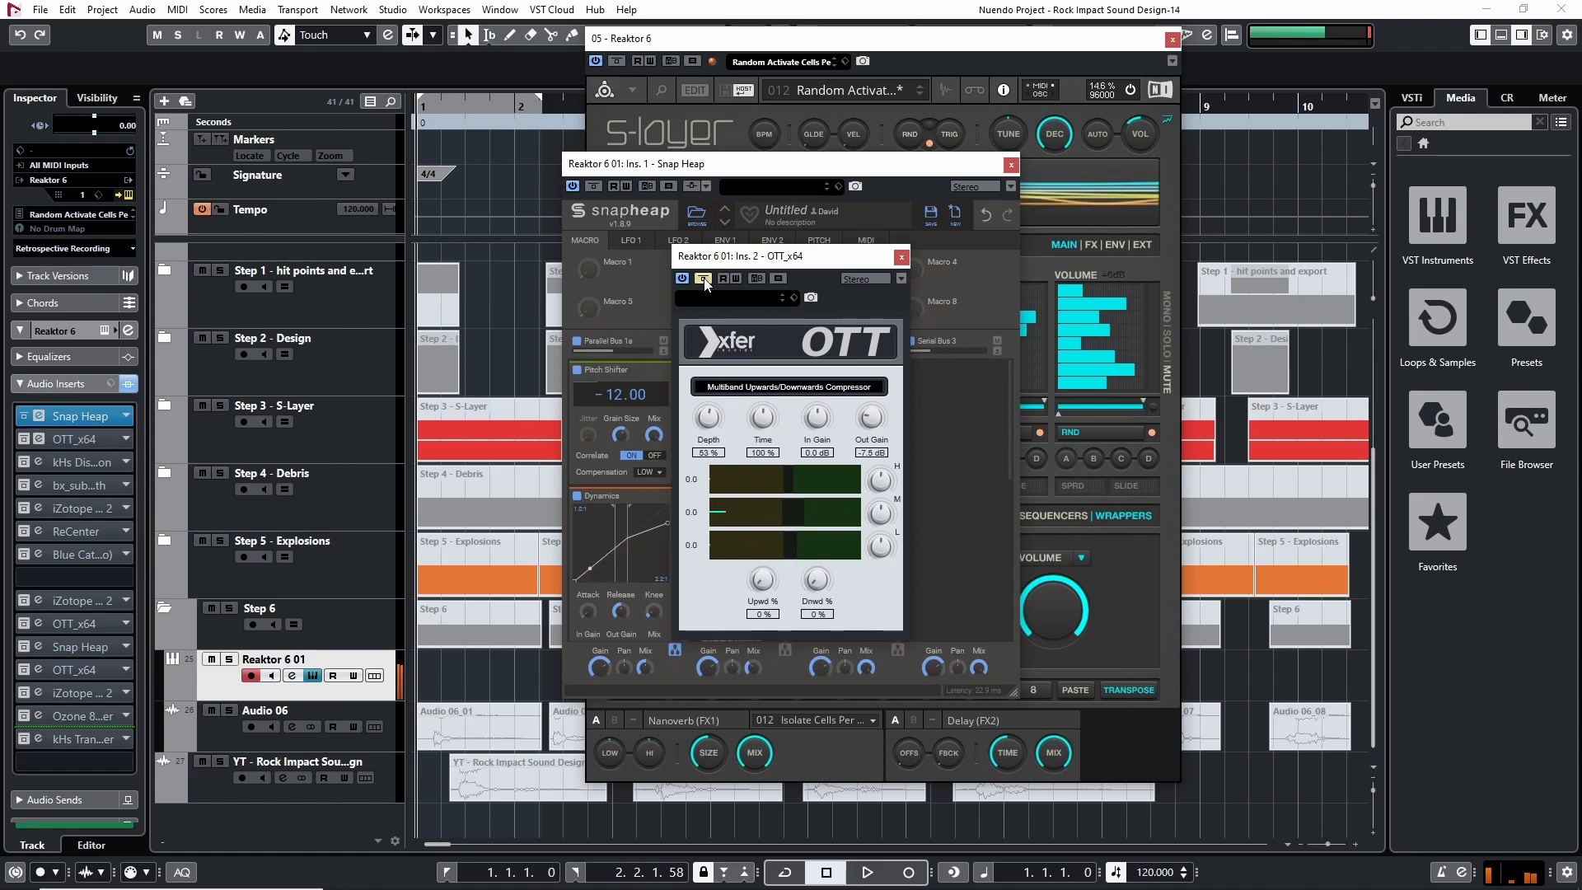
{"action": "left_click", "coordinate": [704, 280]}
{"action": "left_click", "coordinate": [704, 280]}
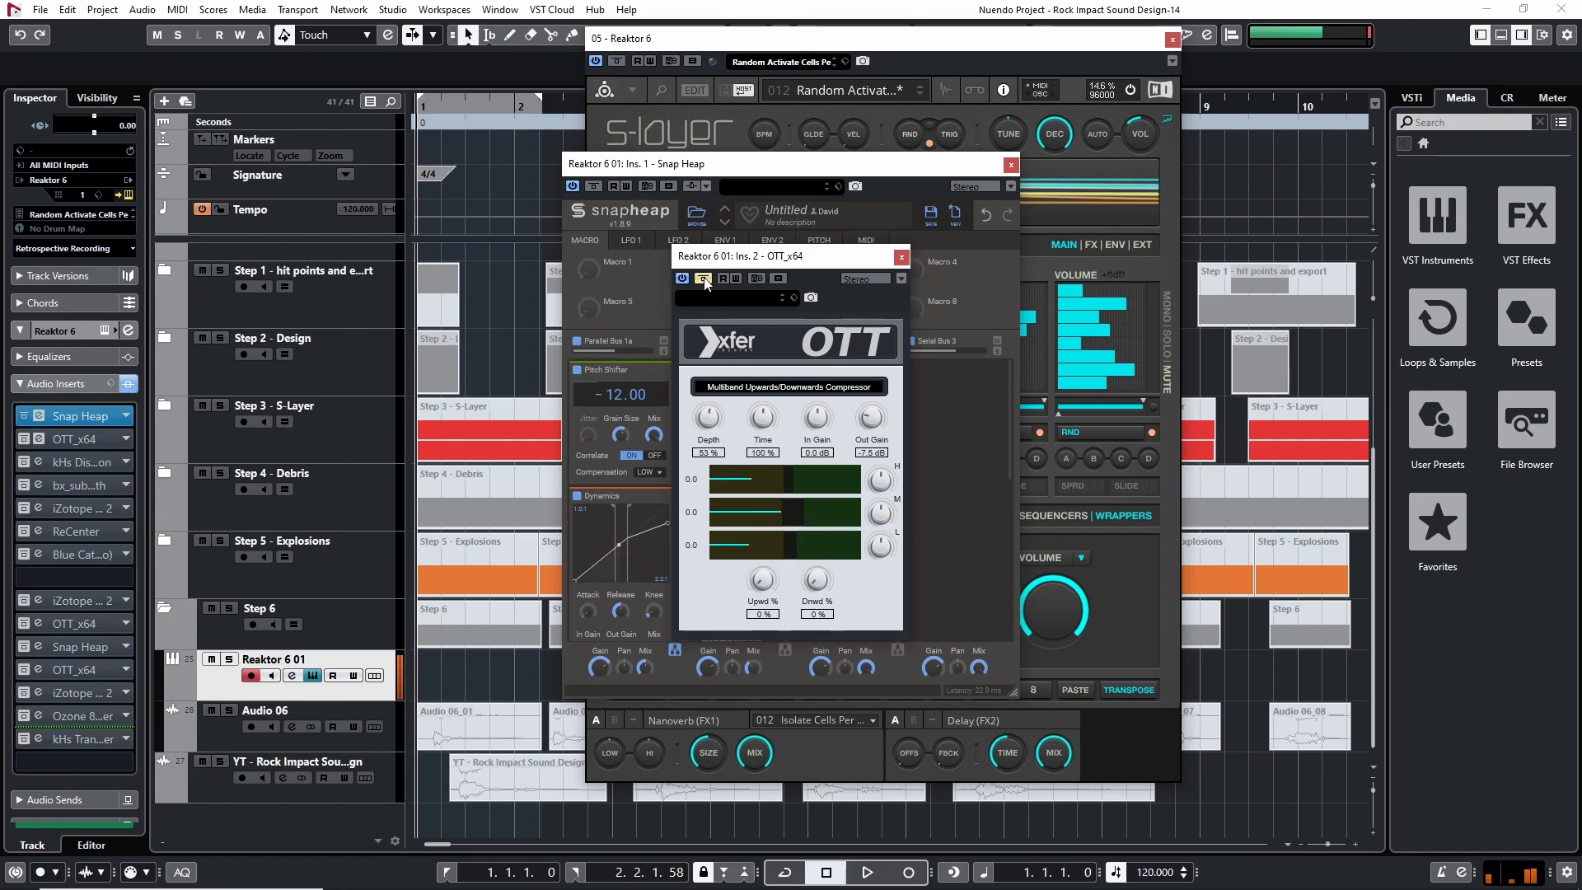
{"action": "left_click", "coordinate": [704, 280]}
{"action": "left_click", "coordinate": [901, 257]}
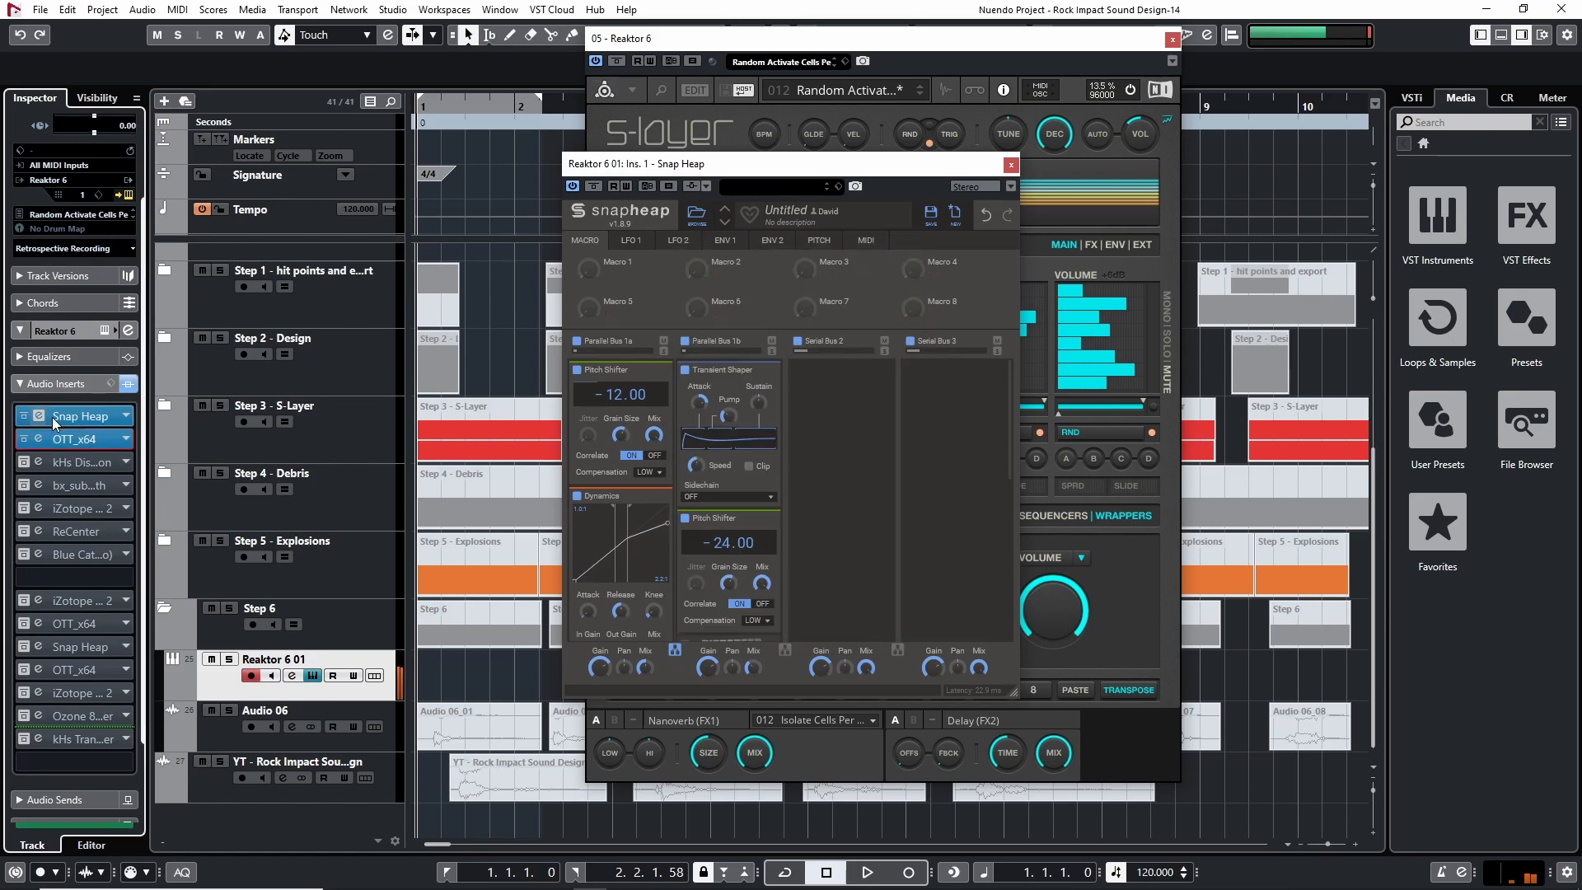
Step: Activate kHs Distortion in insert slot 3, review its settings, and close its window
{"action": "left_click", "coordinate": [25, 464]}
{"action": "left_click", "coordinate": [38, 462]}
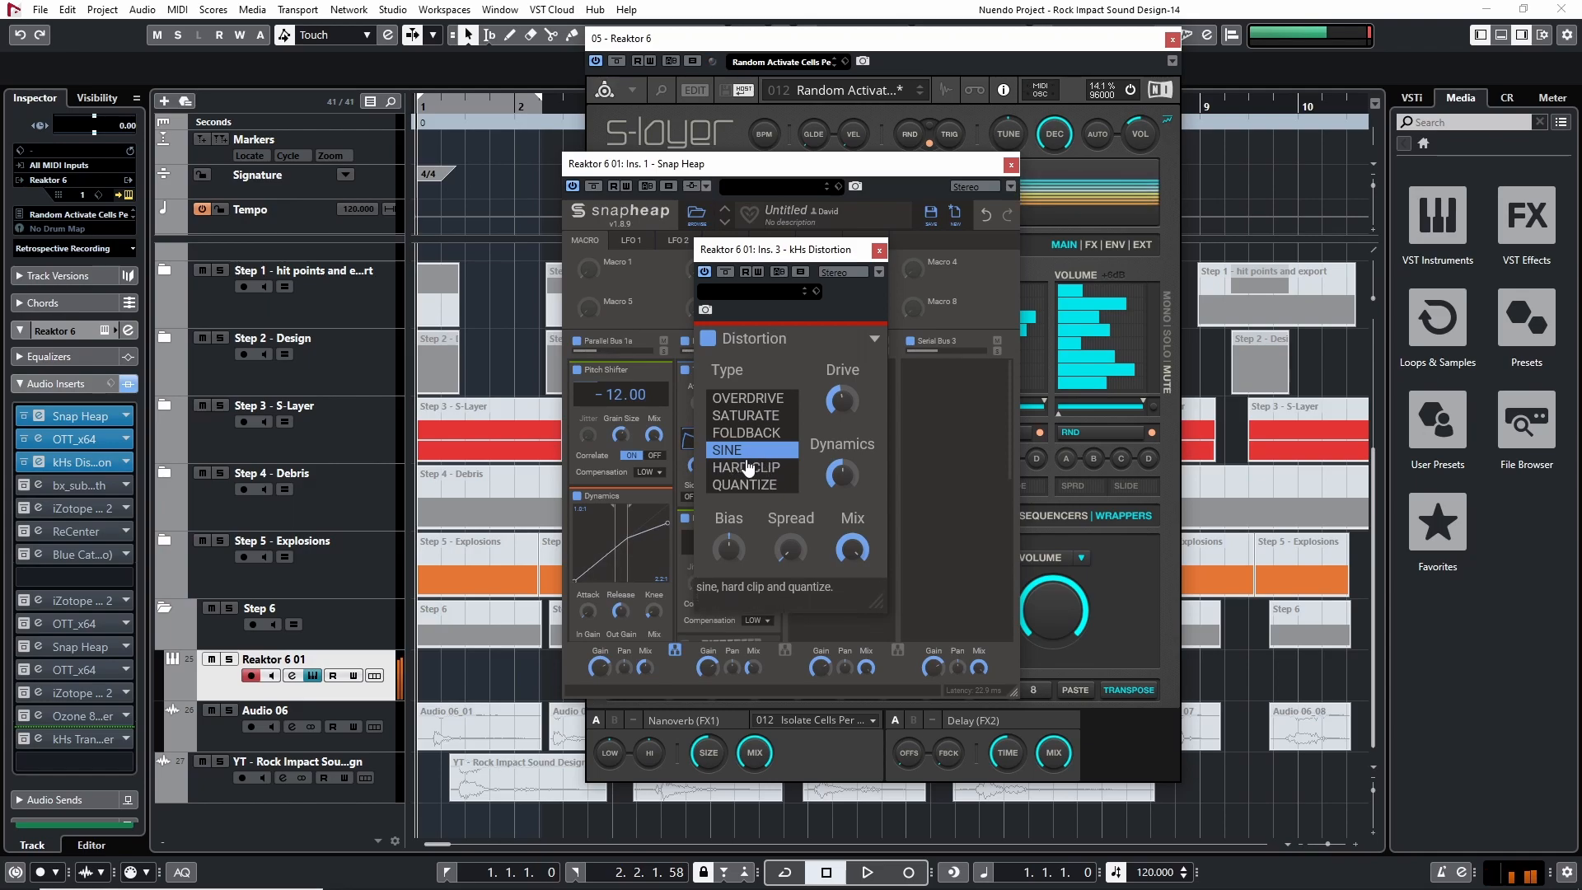
{"action": "left_click", "coordinate": [880, 253]}
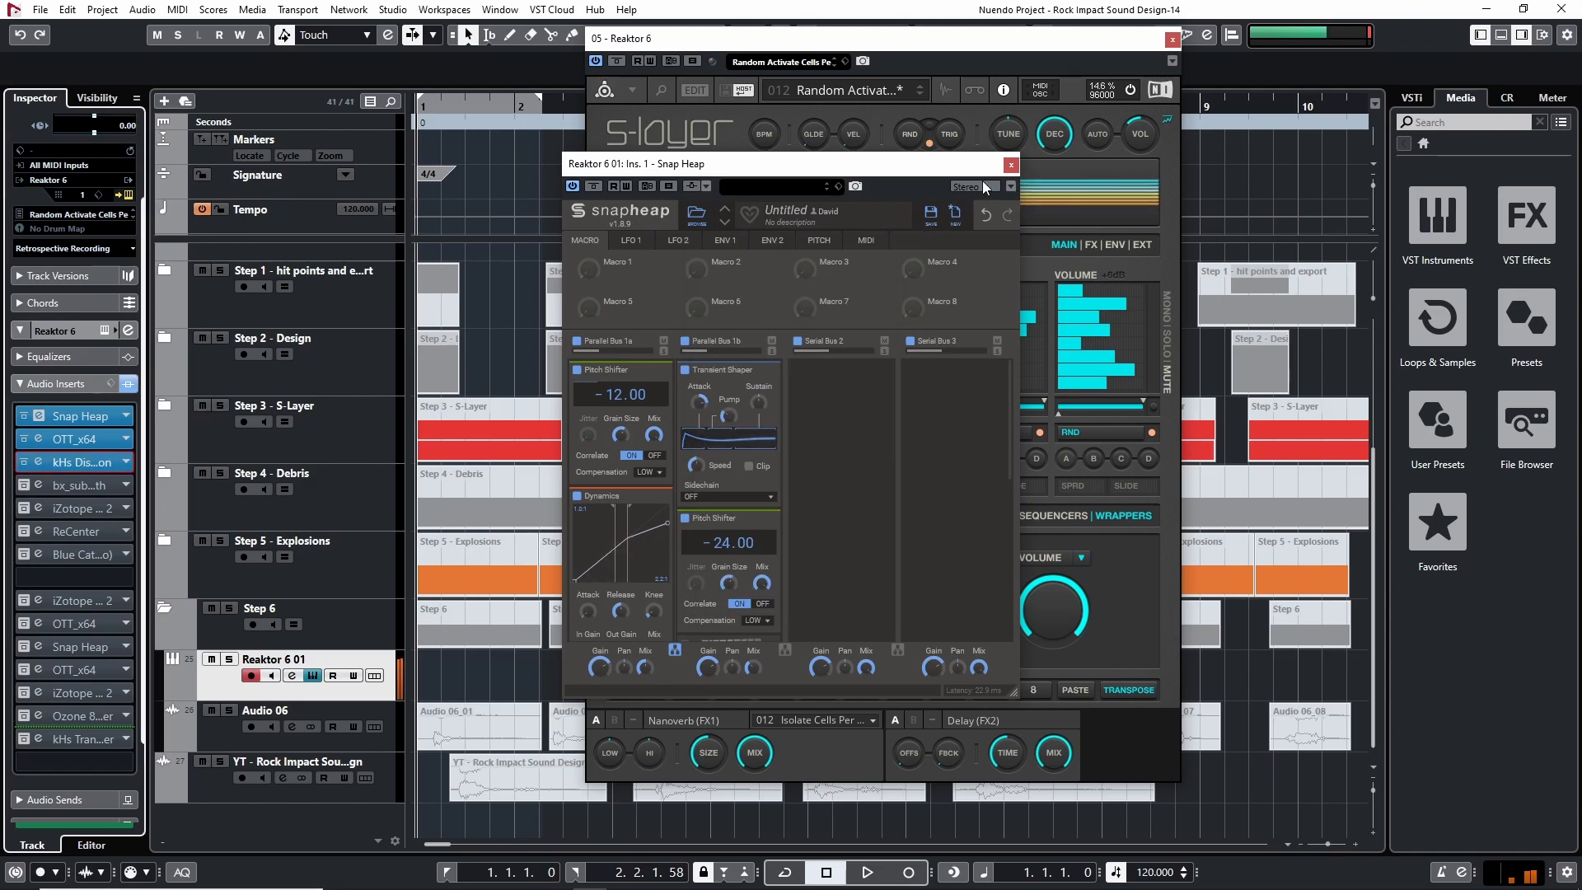
Step: Activate bx_subsynth in insert slot 4 and compare the sound with it bypassed
{"action": "left_click", "coordinate": [27, 485]}
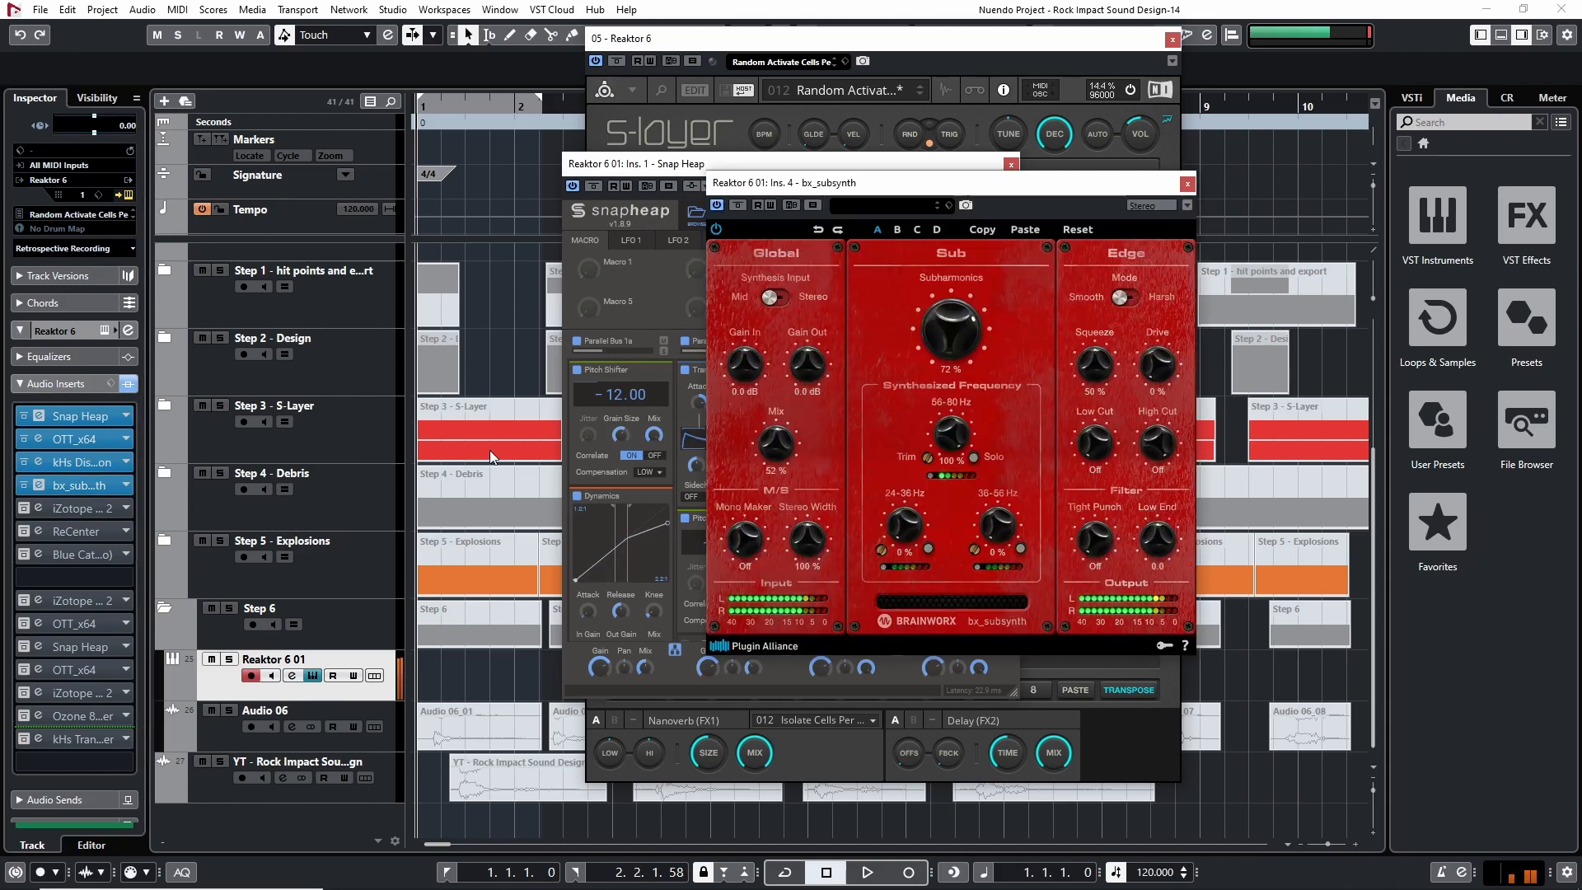
{"action": "left_click", "coordinate": [739, 206]}
{"action": "left_click", "coordinate": [739, 206]}
Step: Activate iZotope Trash 2 in insert slot 5 and compare the sound with it bypassed
{"action": "left_click", "coordinate": [24, 508]}
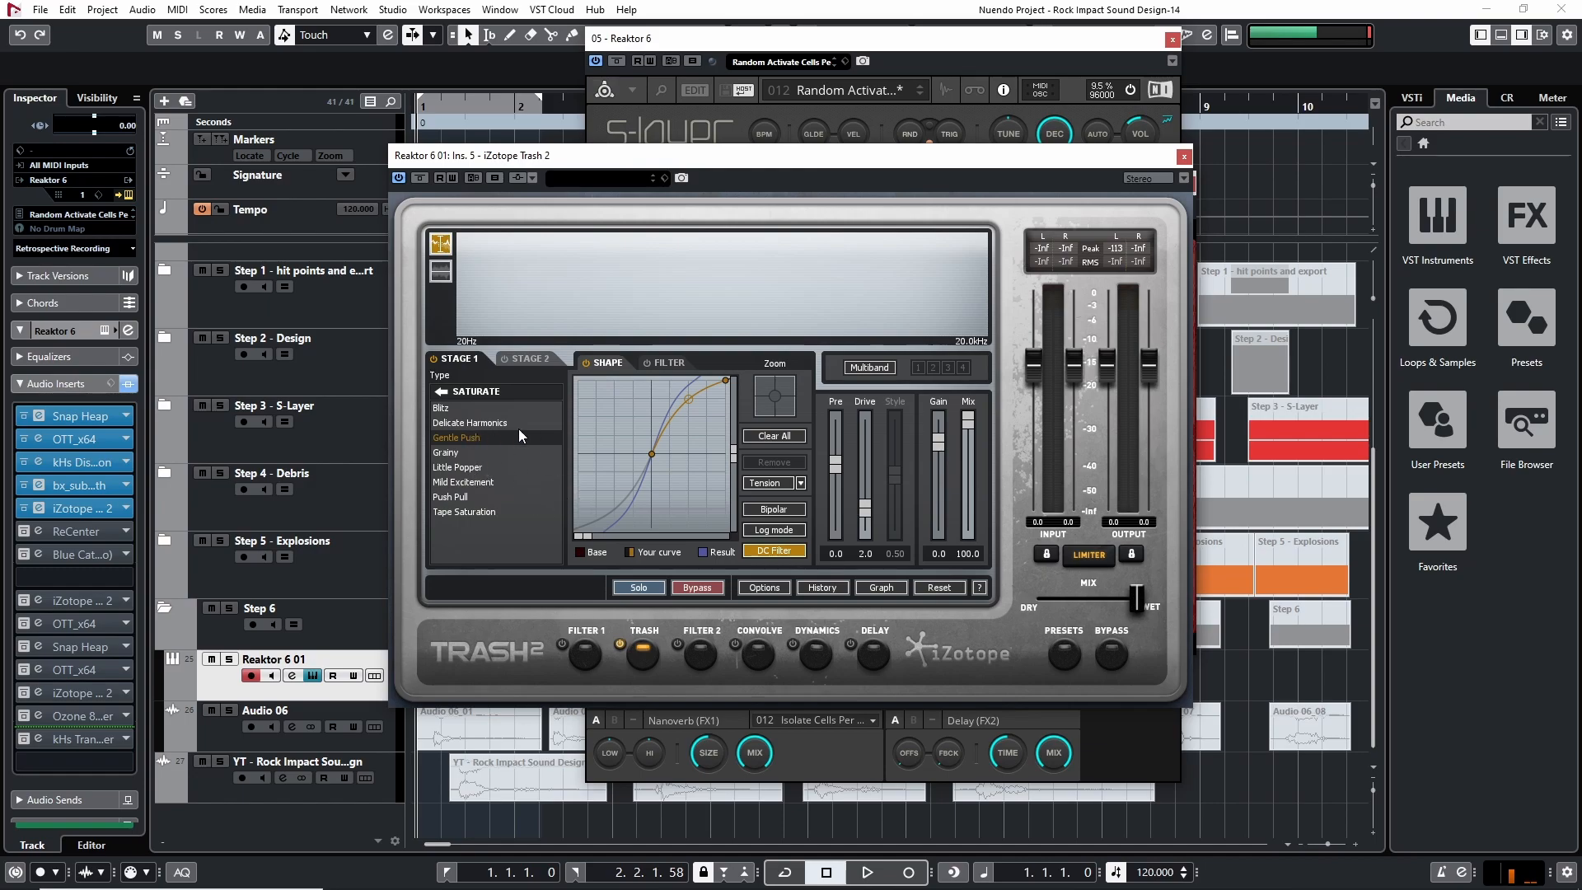
{"action": "left_click", "coordinate": [420, 179]}
{"action": "left_click", "coordinate": [420, 179]}
Step: Set the Trash 2 input level to -1.3 and output level to -1.6, and compare it against bypass again
{"action": "left_click_drag", "start_coordinate": [1031, 367], "coordinate": [1148, 376]}
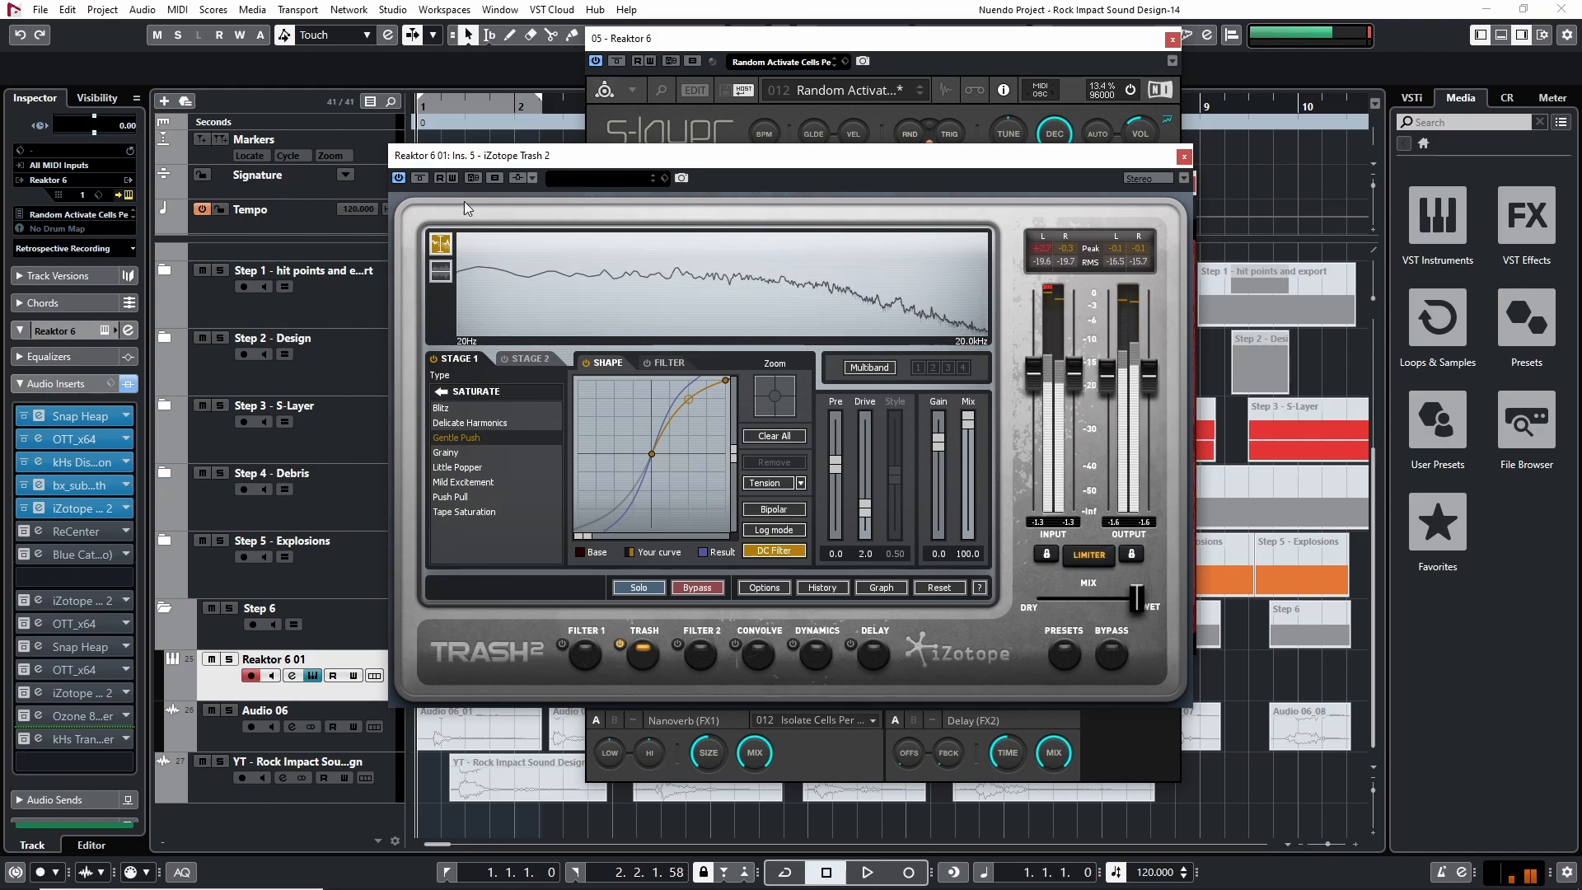
{"action": "left_click", "coordinate": [420, 179]}
{"action": "left_click", "coordinate": [420, 179]}
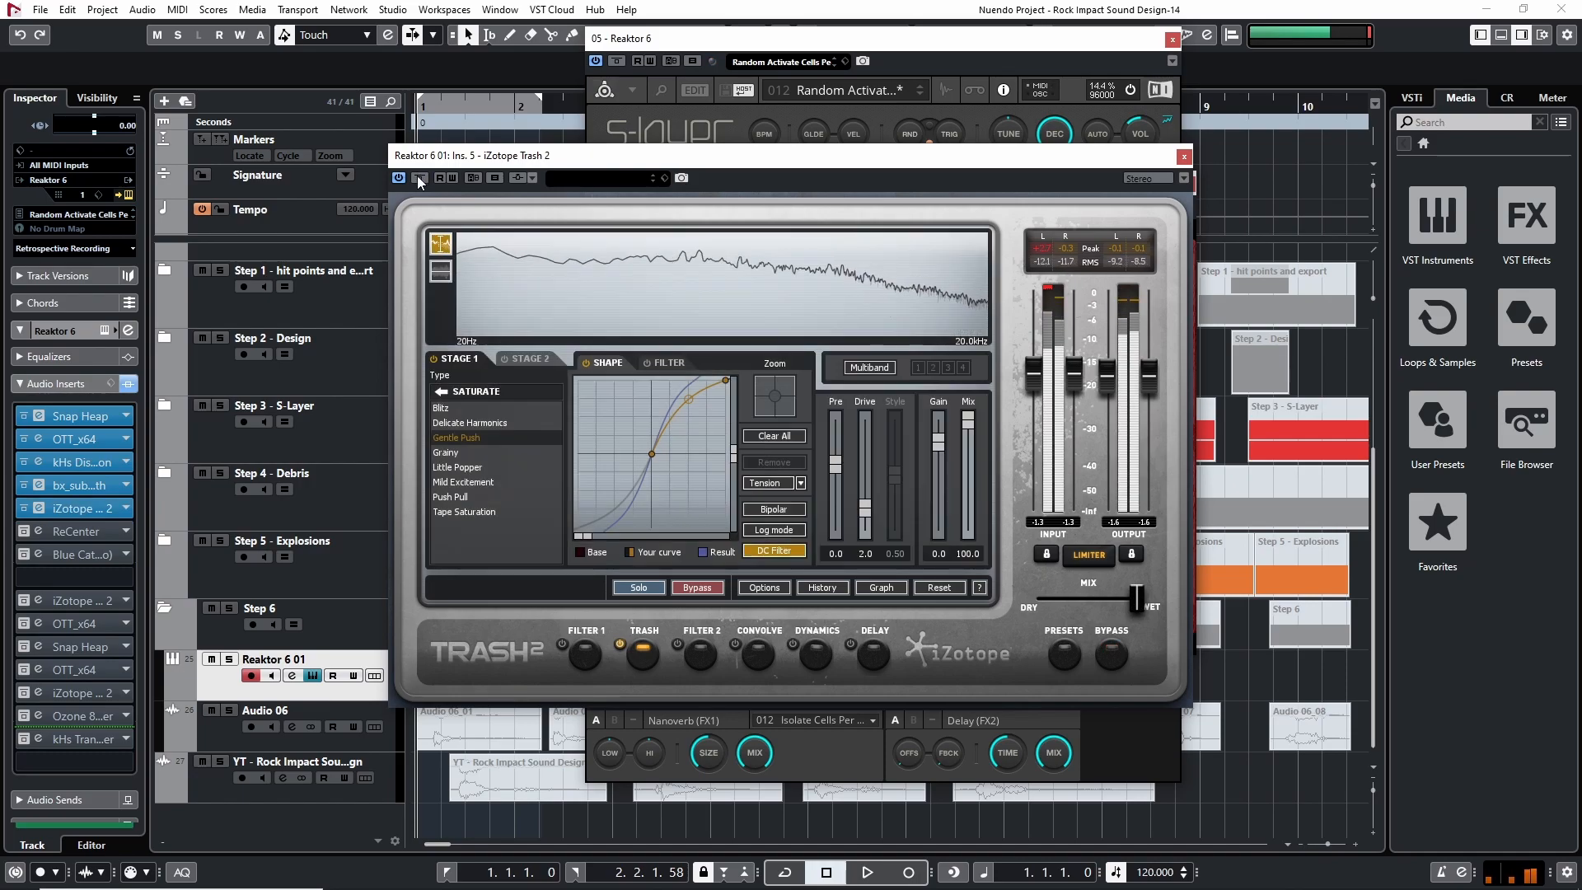
Step: Activate the ReCenter and Blue Cat's Gain 3 inserts in slots 6 and 7, and close the gain plug-in's window
{"action": "left_click", "coordinate": [51, 534]}
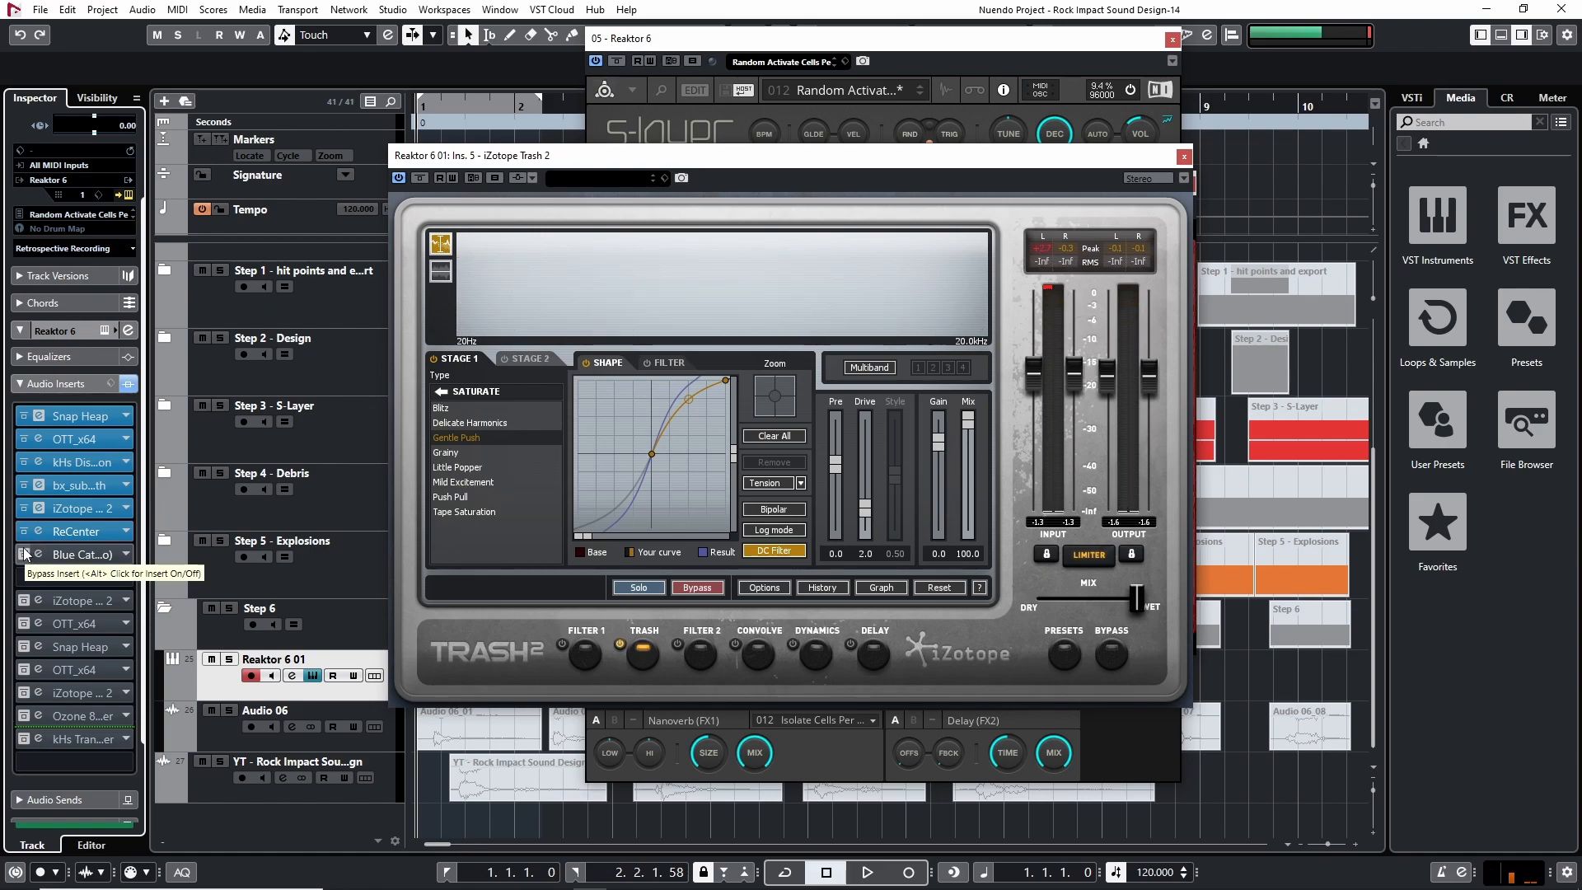
{"action": "left_click", "coordinate": [25, 553], "text": "alt"}
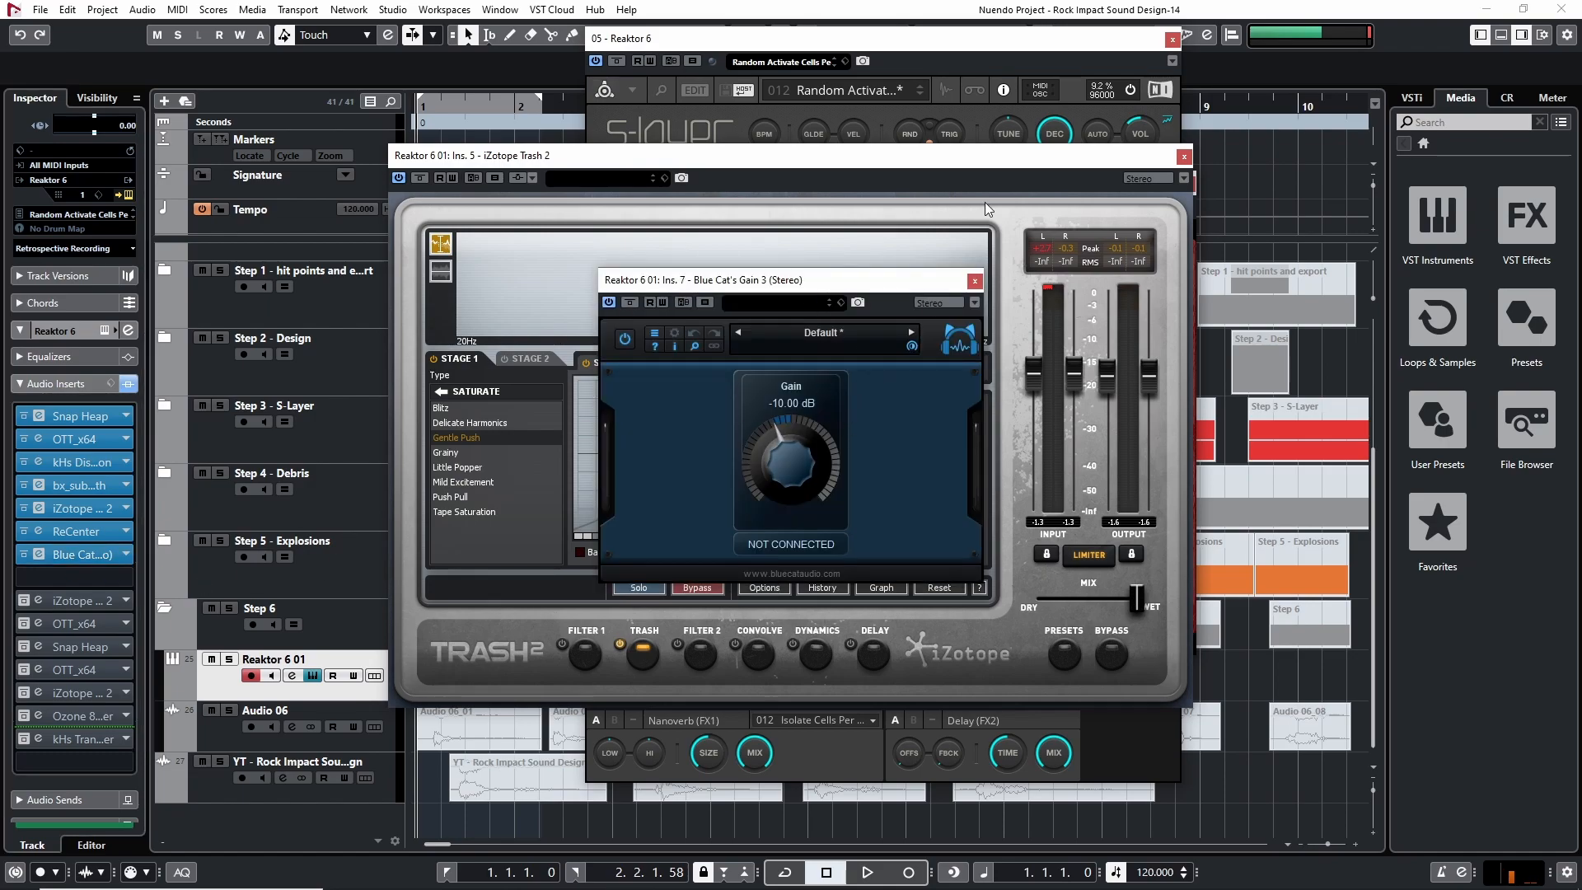
{"action": "left_click", "coordinate": [975, 281]}
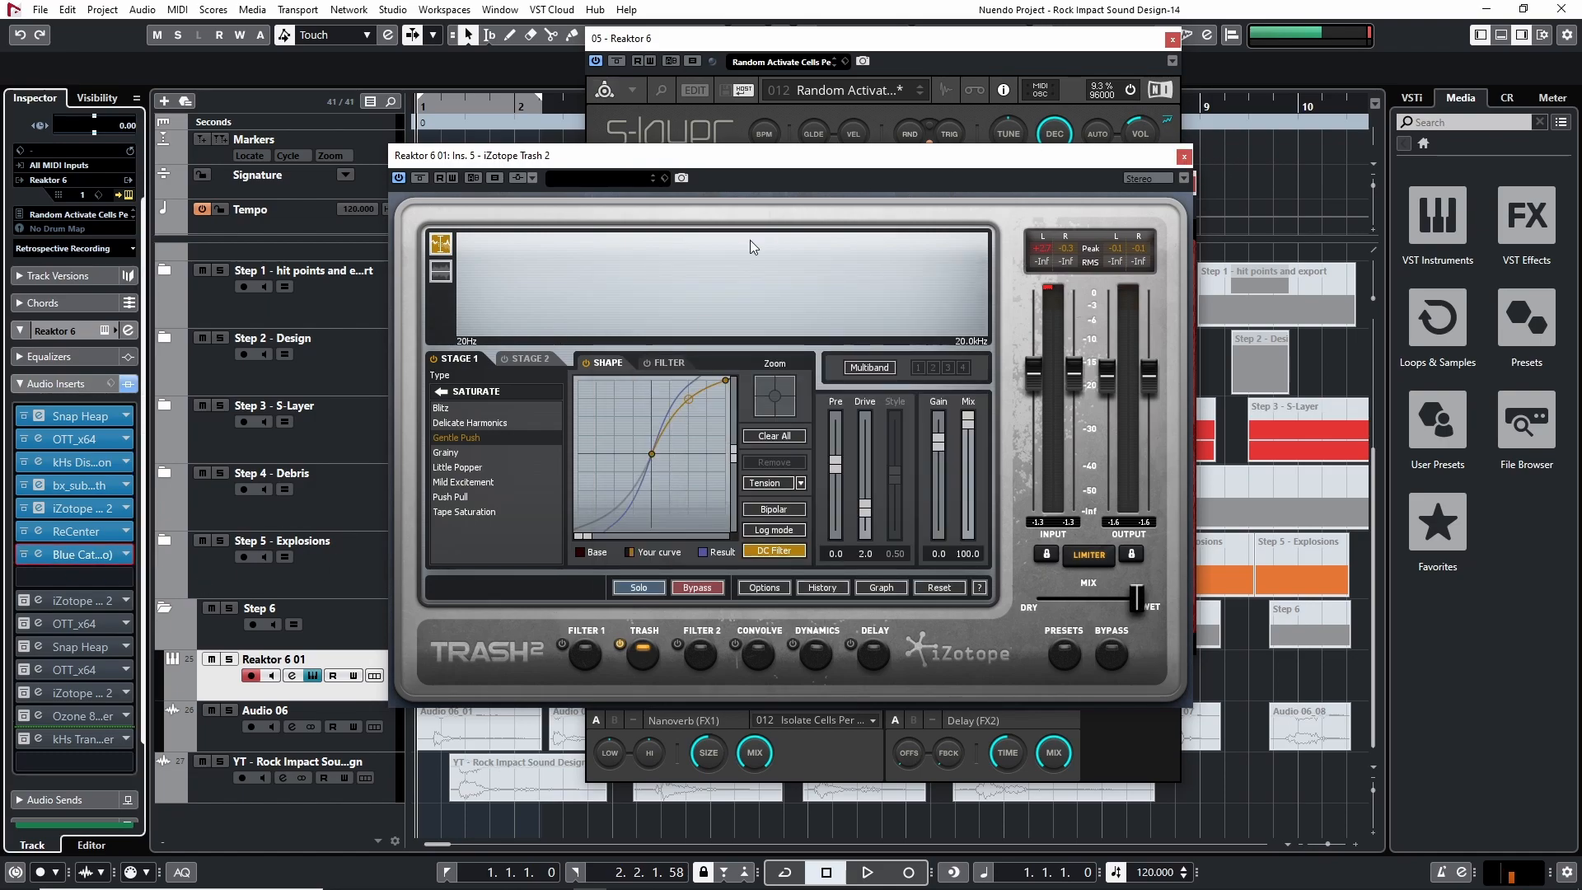
Step: Close the remaining insert plug-in windows and the Reaktor 6 S-Layer window
{"action": "left_click", "coordinate": [1182, 156]}
{"action": "left_click", "coordinate": [1187, 183]}
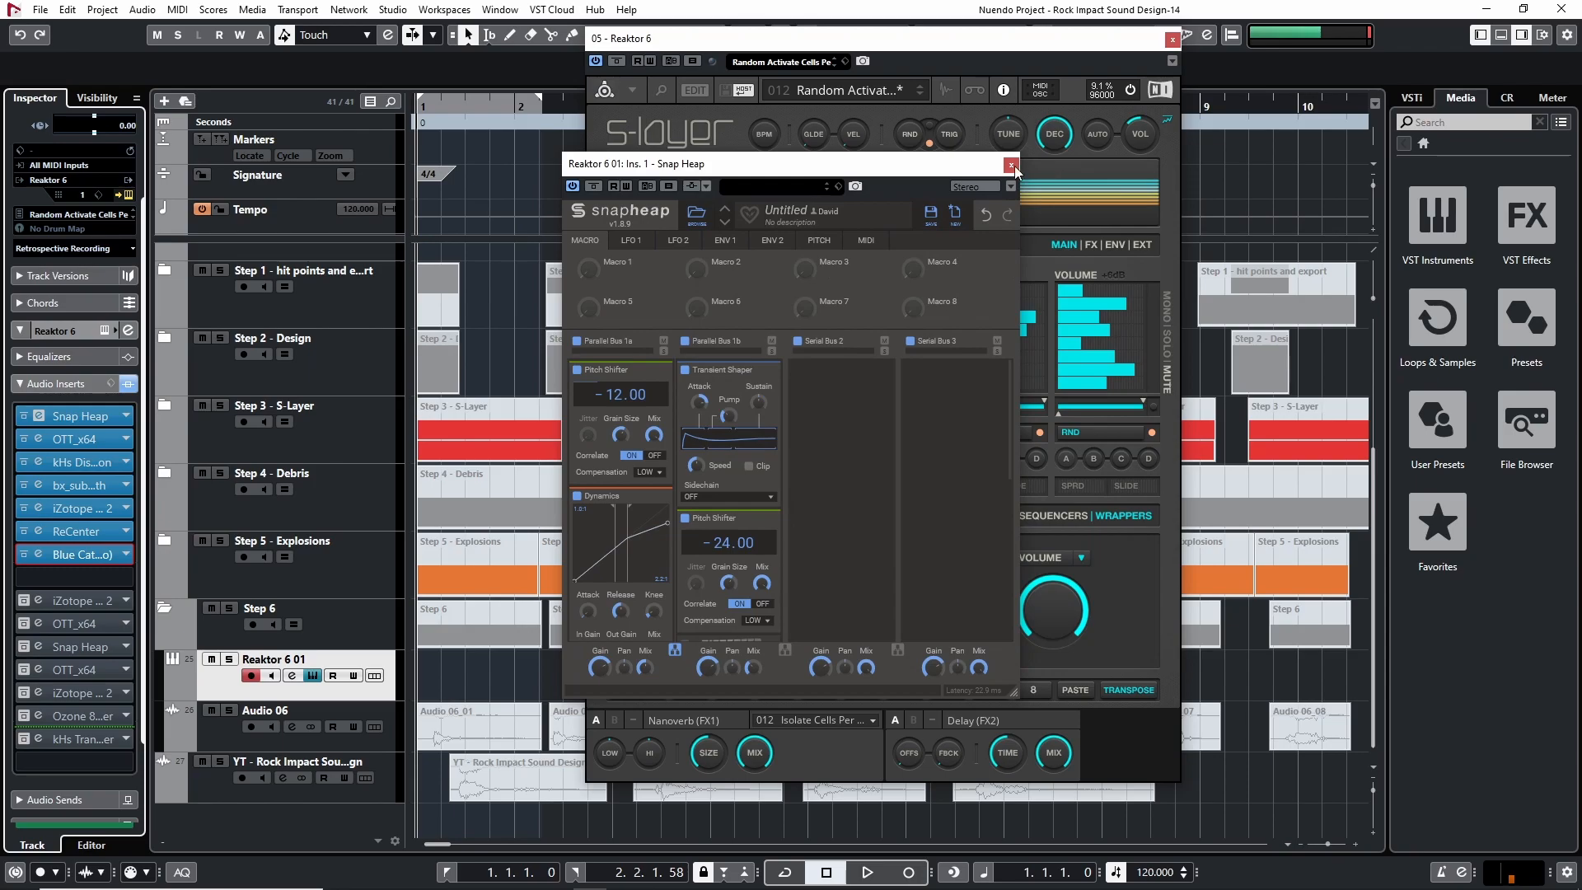
{"action": "left_click", "coordinate": [1010, 164]}
{"action": "mouse_move", "coordinate": [1001, 194]}
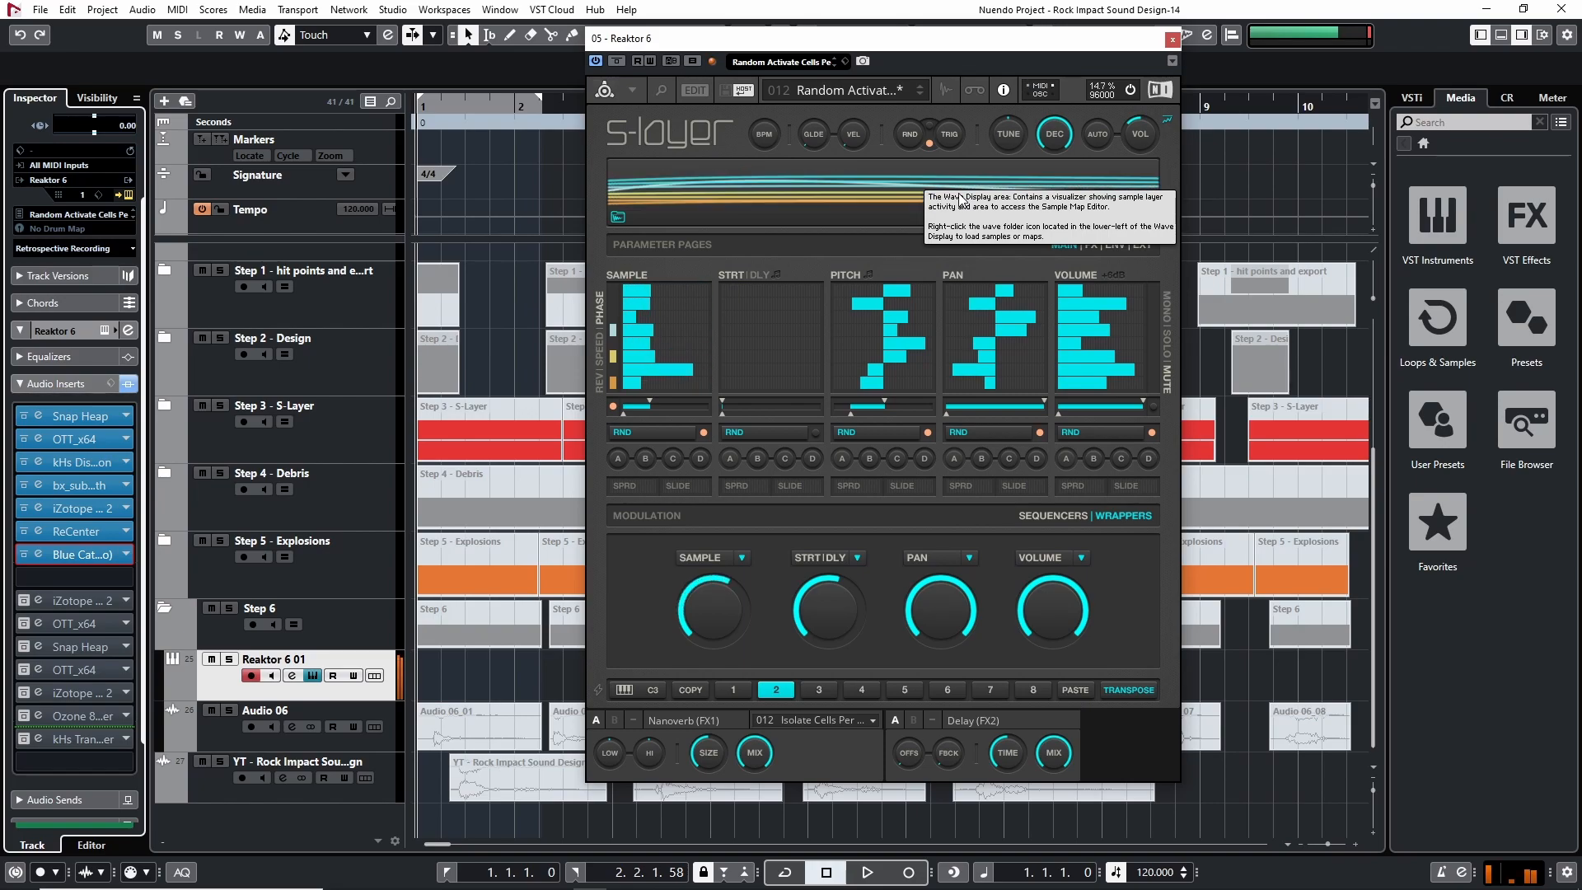
{"action": "left_click", "coordinate": [1171, 40]}
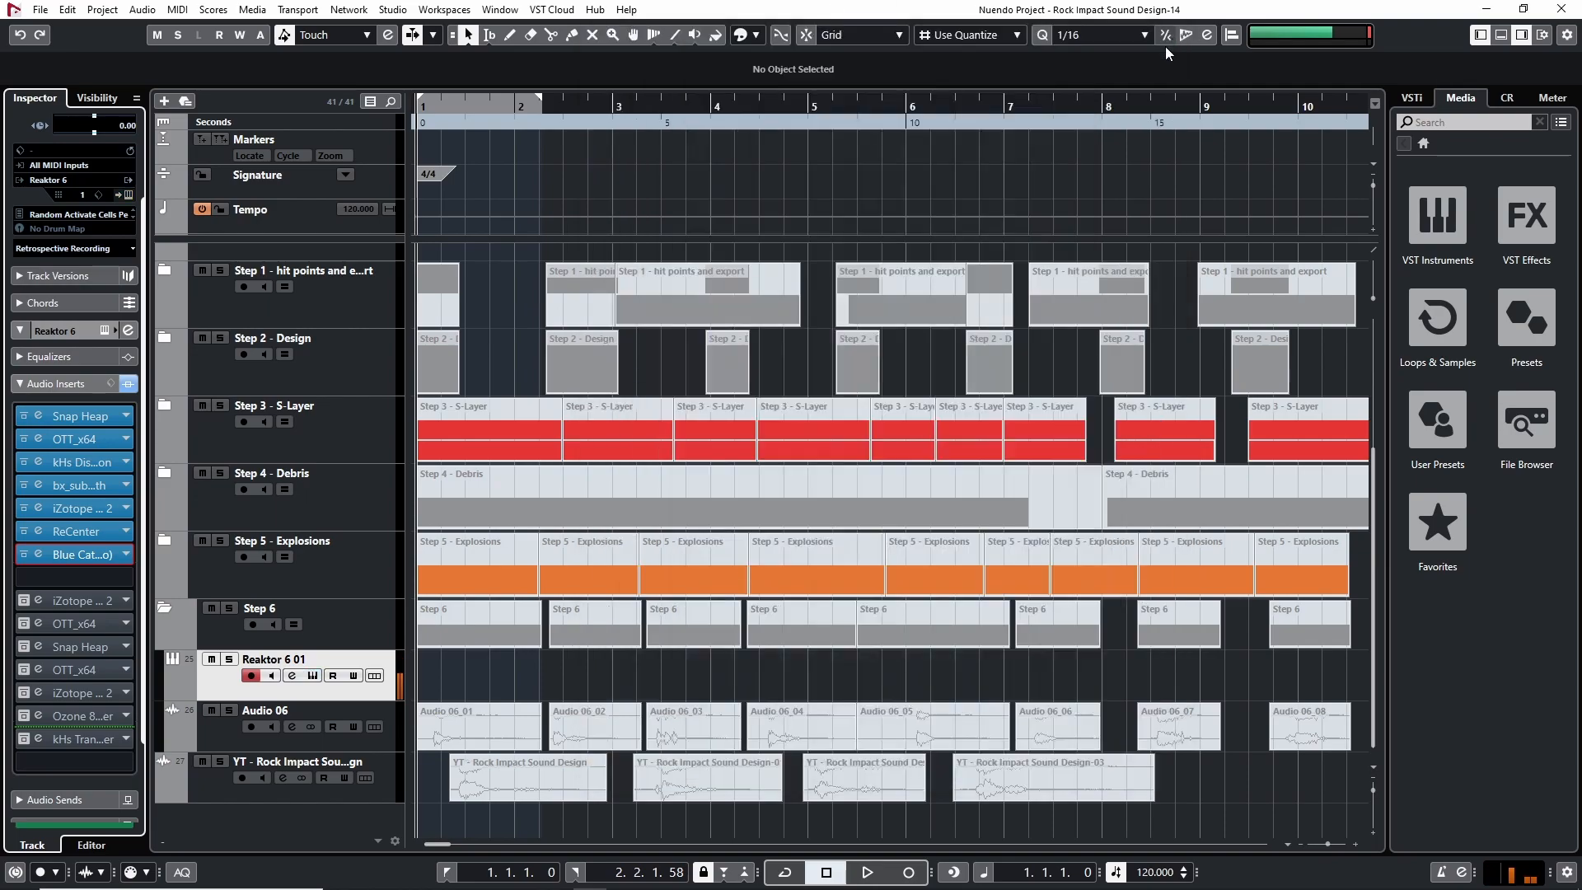
Step: Select all the Audio 06 clips in the Step 6 folder and unmute them
{"action": "key", "text": "g"}
{"action": "key", "text": "g"}
{"action": "key", "text": "g"}
{"action": "key", "text": "g"}
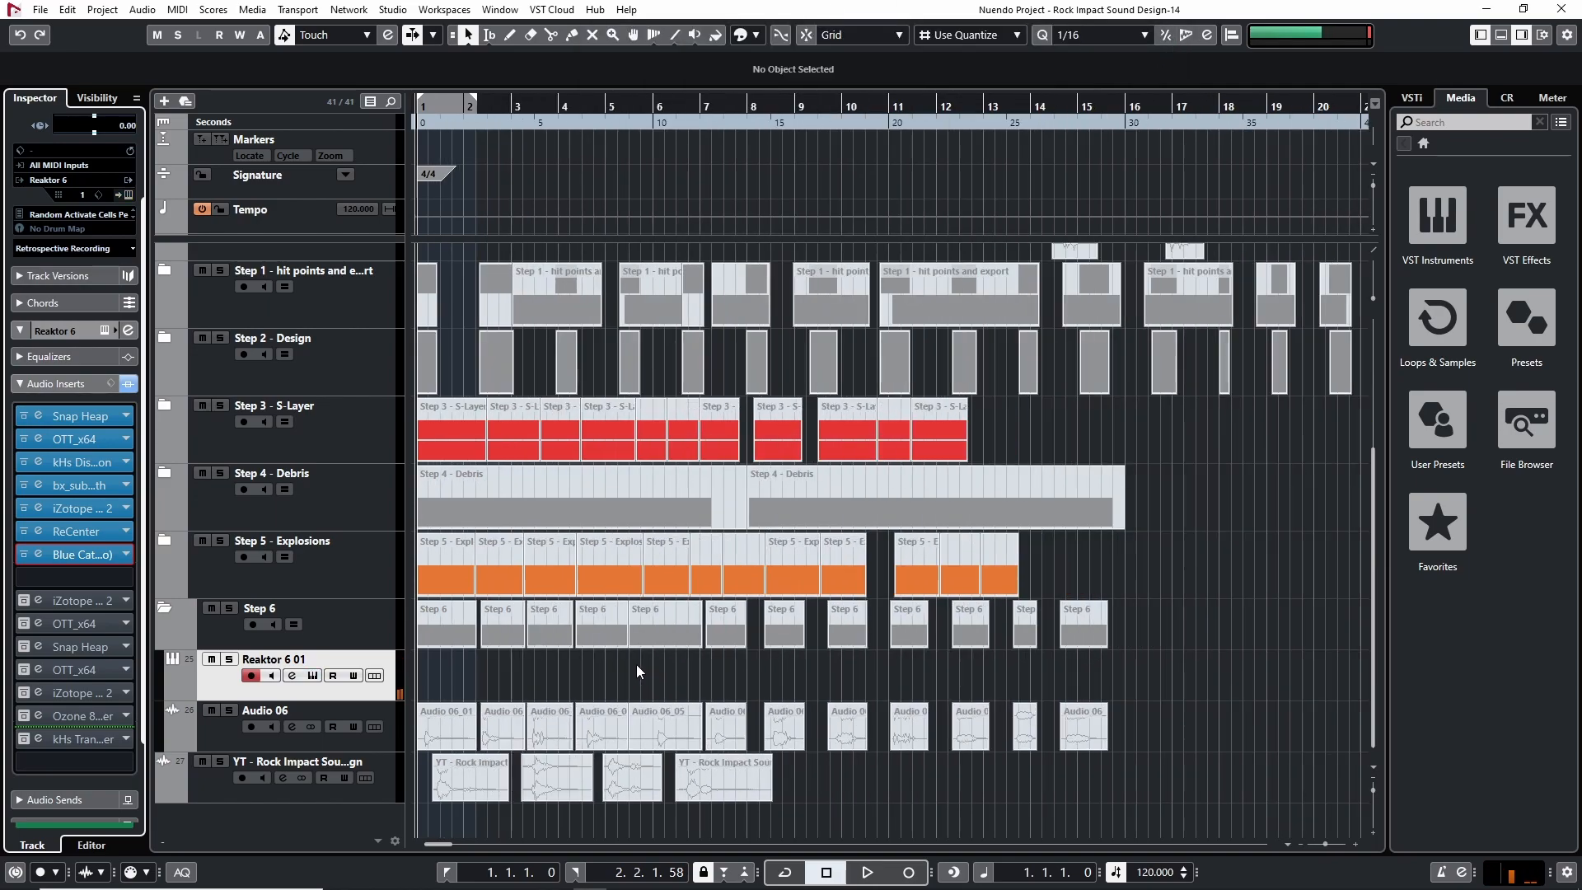
{"action": "left_click_drag", "start_coordinate": [972, 706], "coordinate": [424, 718]}
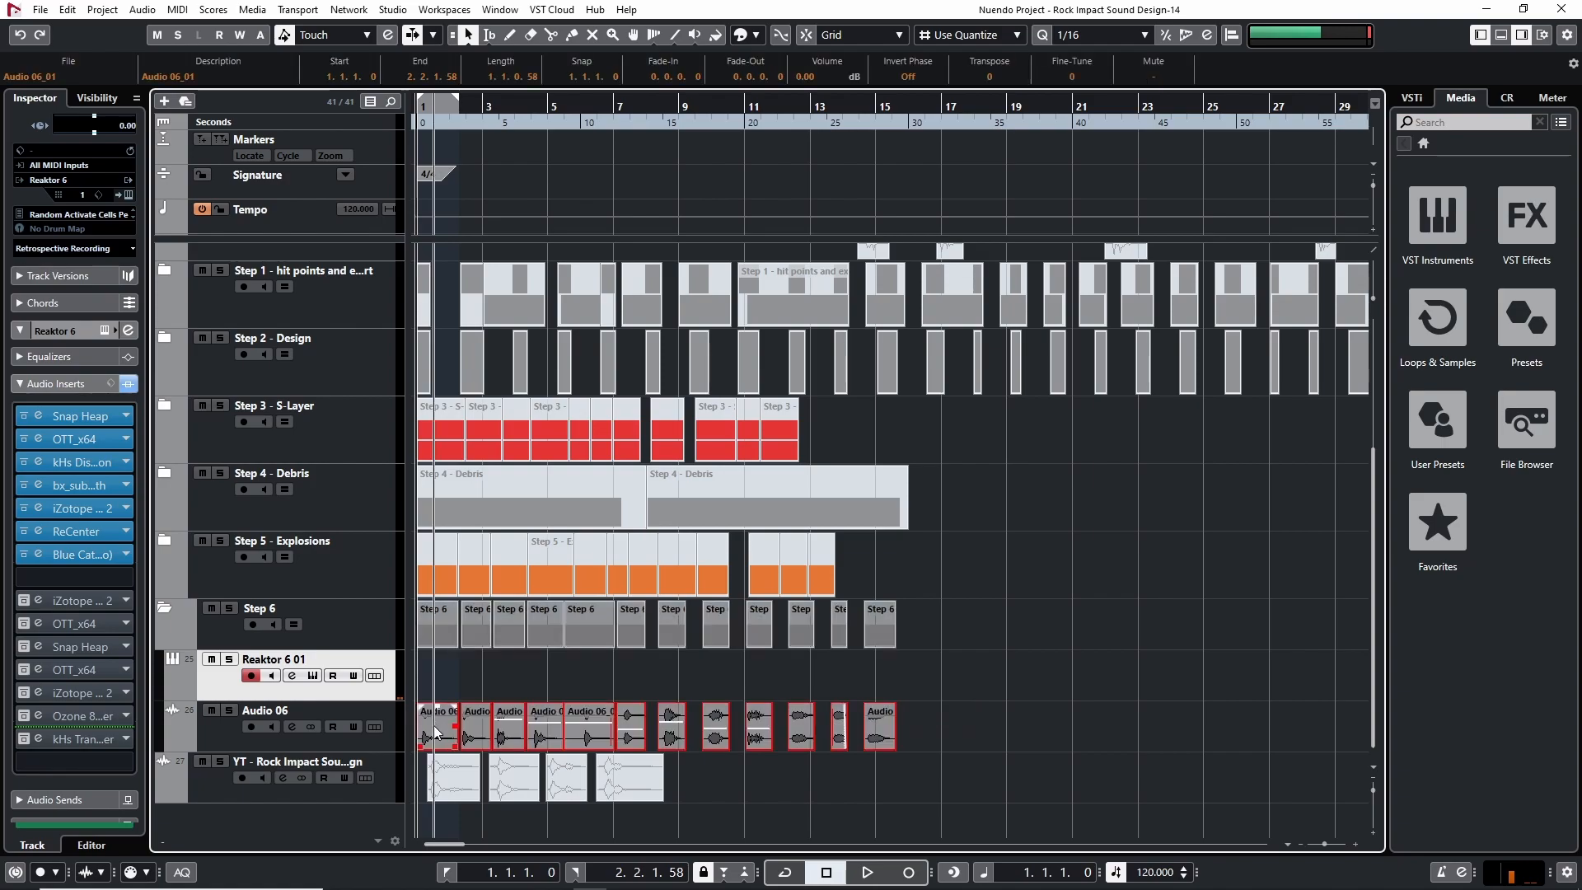
Step: Play the Audio 06 track and compare its sound with the whole insert chain bypassed and active
{"action": "key", "text": "h"}
{"action": "key", "text": "h"}
{"action": "key", "text": "h"}
{"action": "key", "text": "h"}
{"action": "key", "text": "h"}
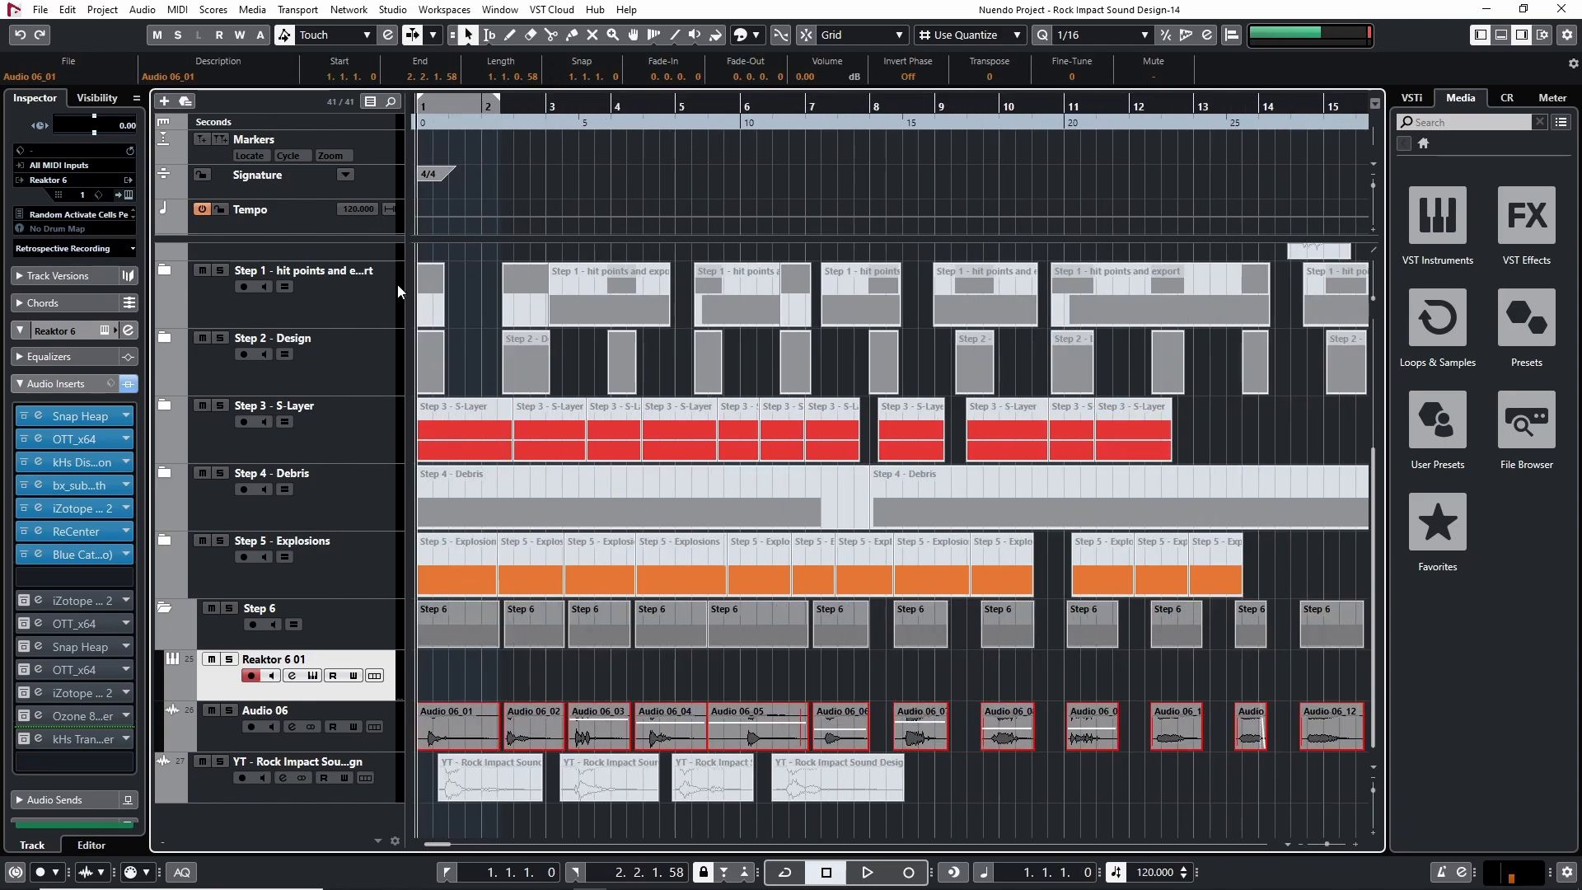
{"action": "left_click", "coordinate": [193, 728]}
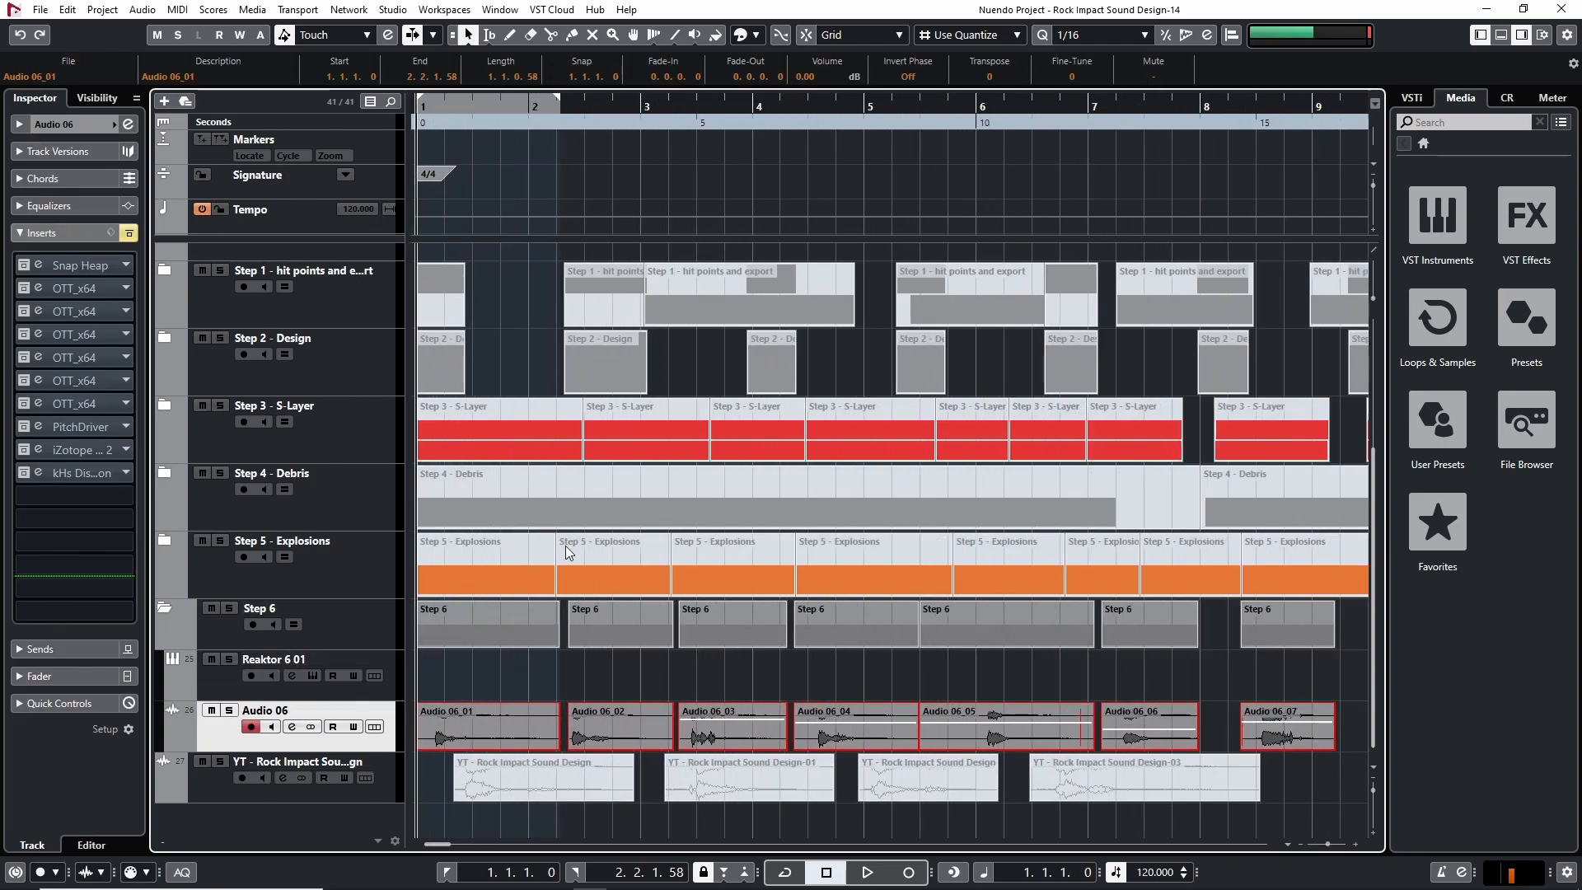
{"action": "key", "text": "space"}
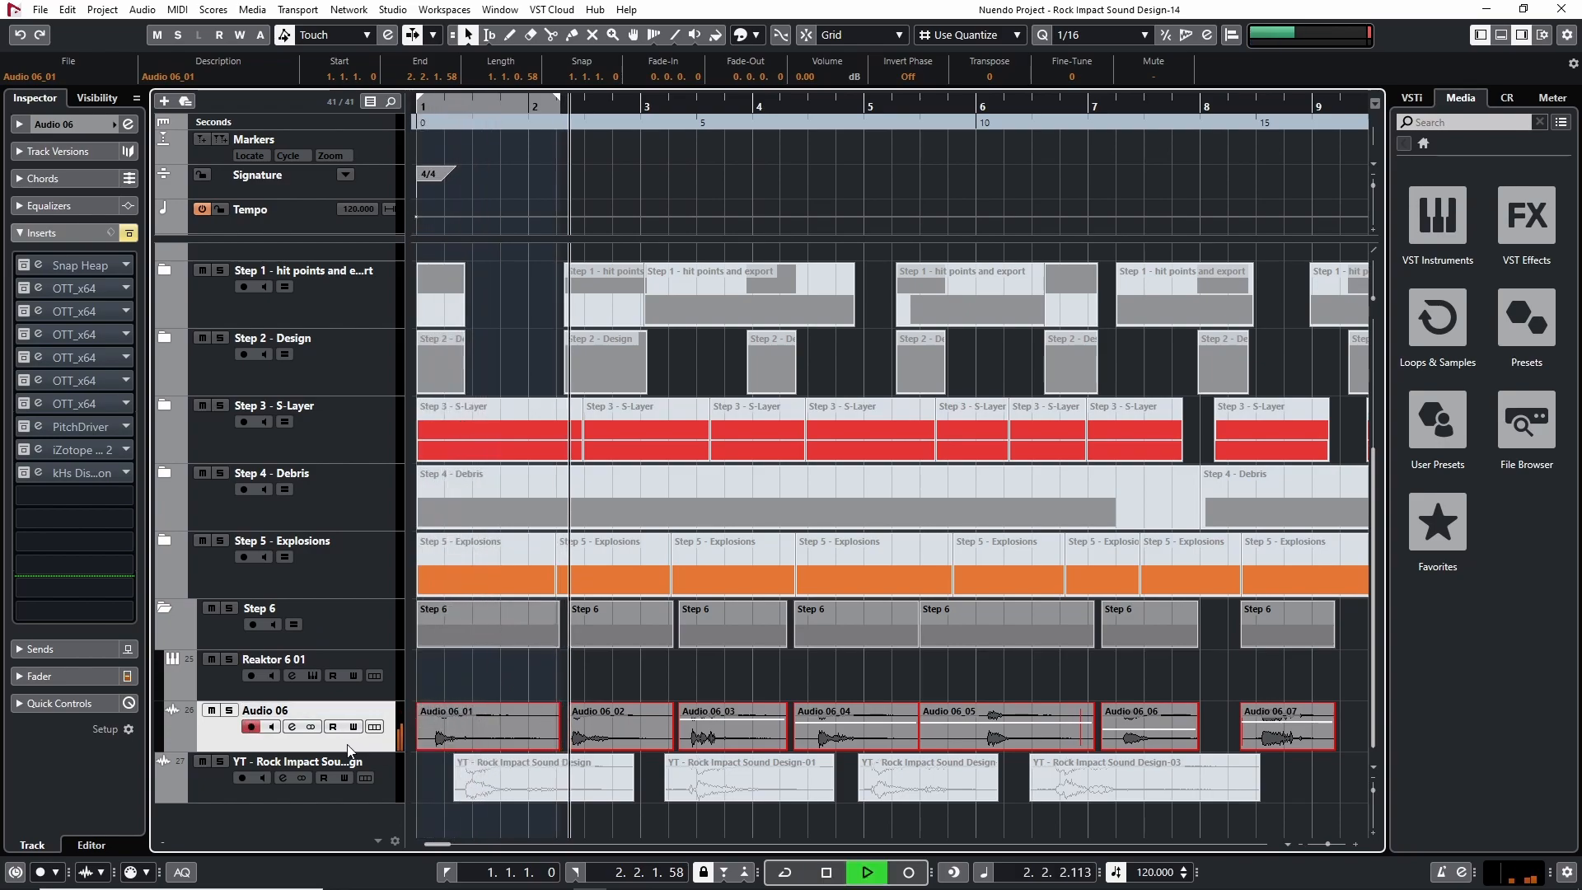
{"action": "key", "text": "space"}
{"action": "left_click", "coordinate": [128, 233]}
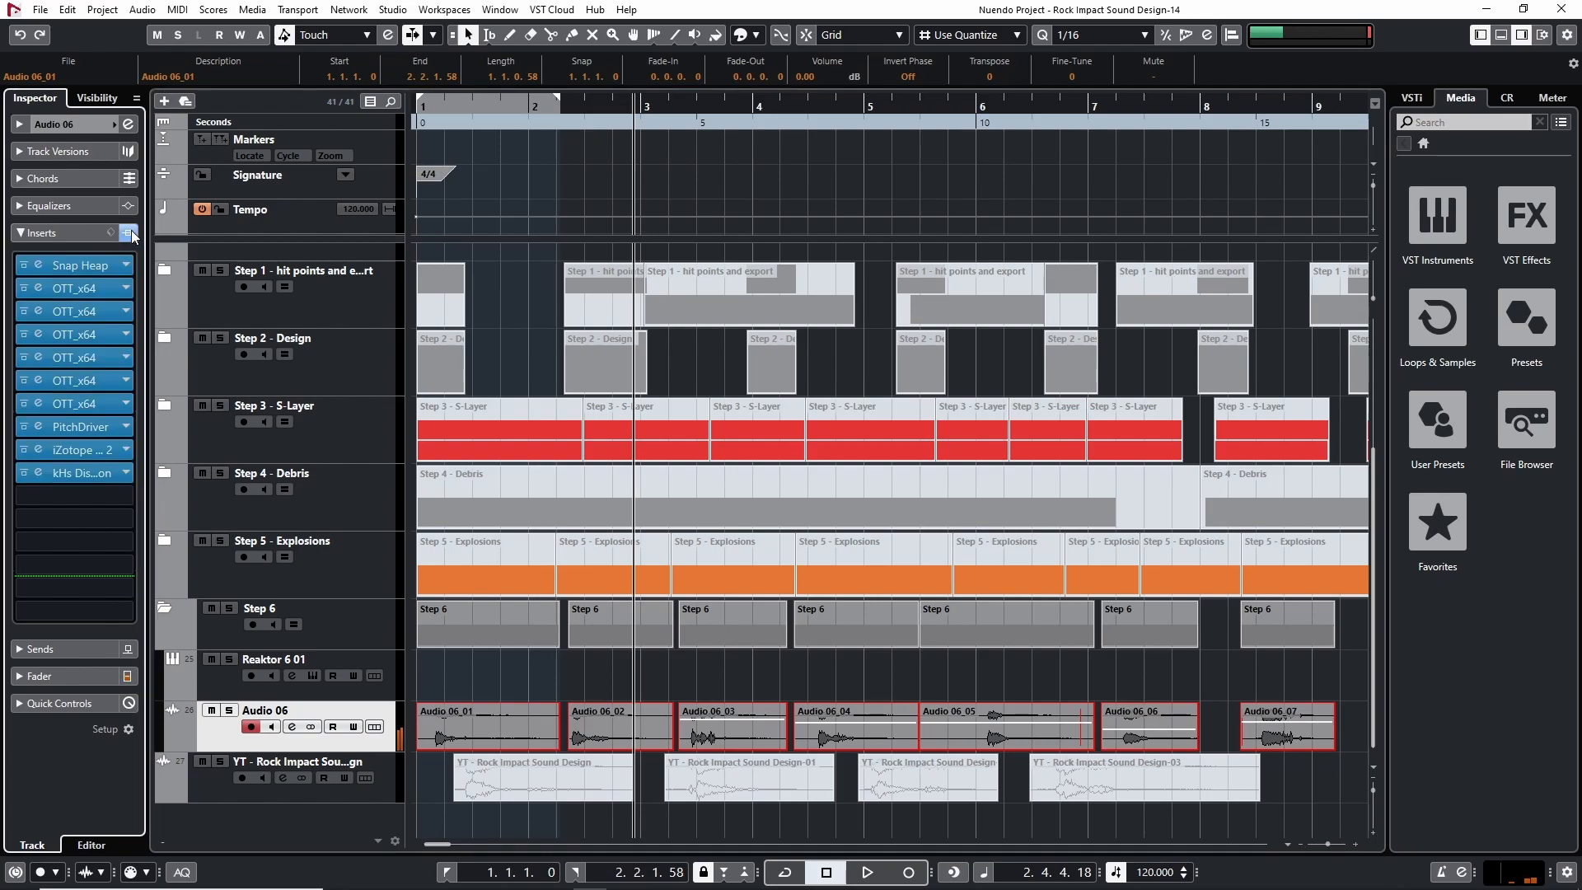
{"action": "key", "text": "space"}
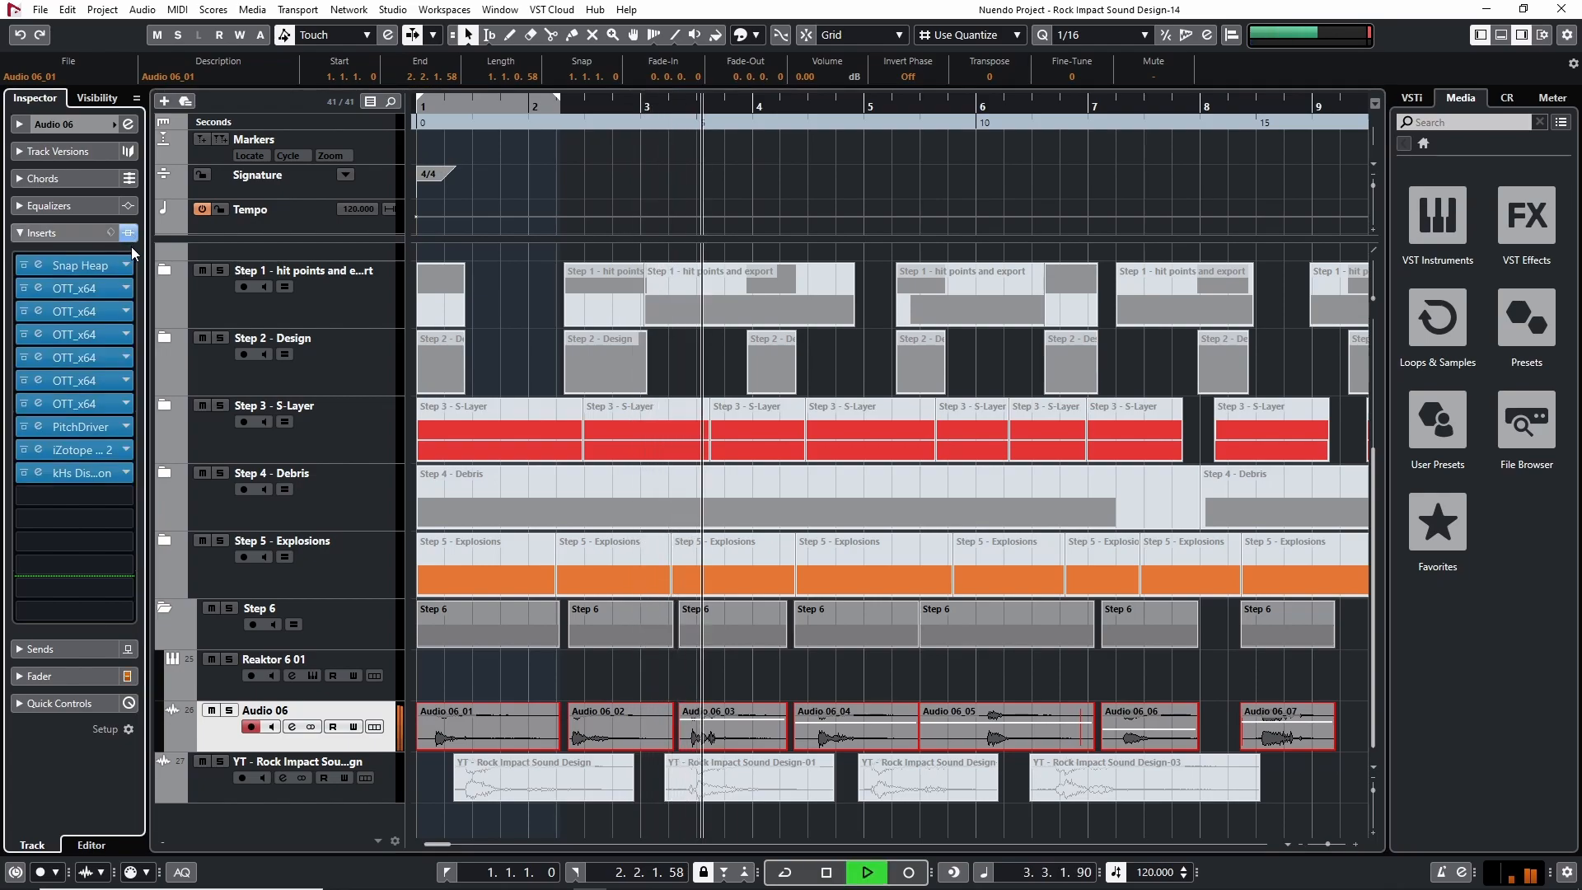
{"action": "key", "text": "space"}
{"action": "left_click", "coordinate": [129, 234]}
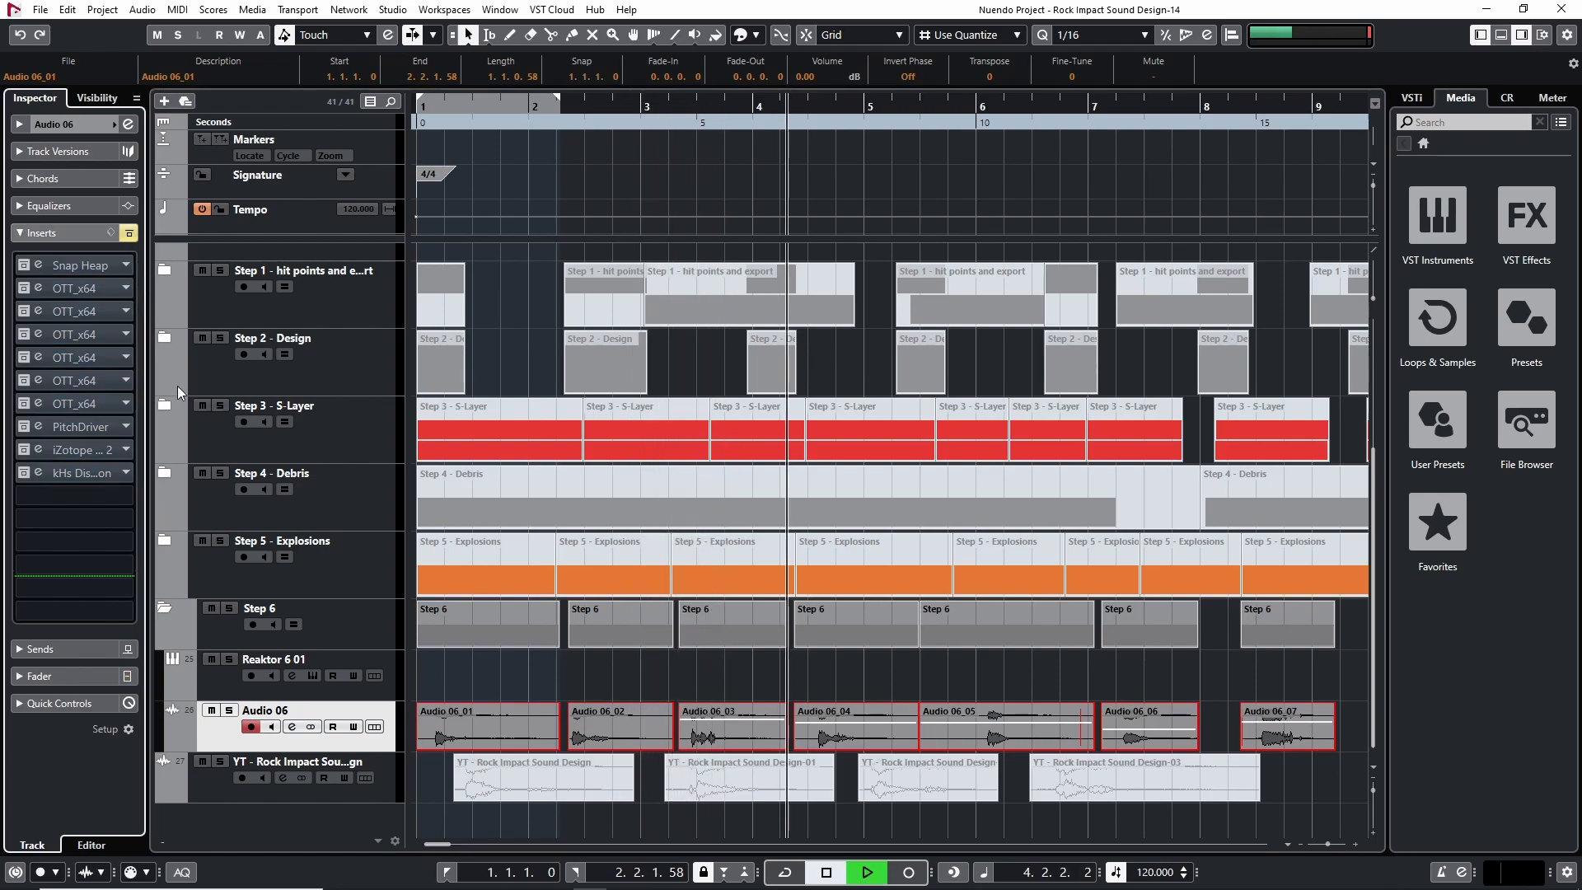
Step: Listen to the remaining Audio 06 clips through Audio 06_12 with the inserts bypassed, and stop playback
{"action": "key", "text": "space"}
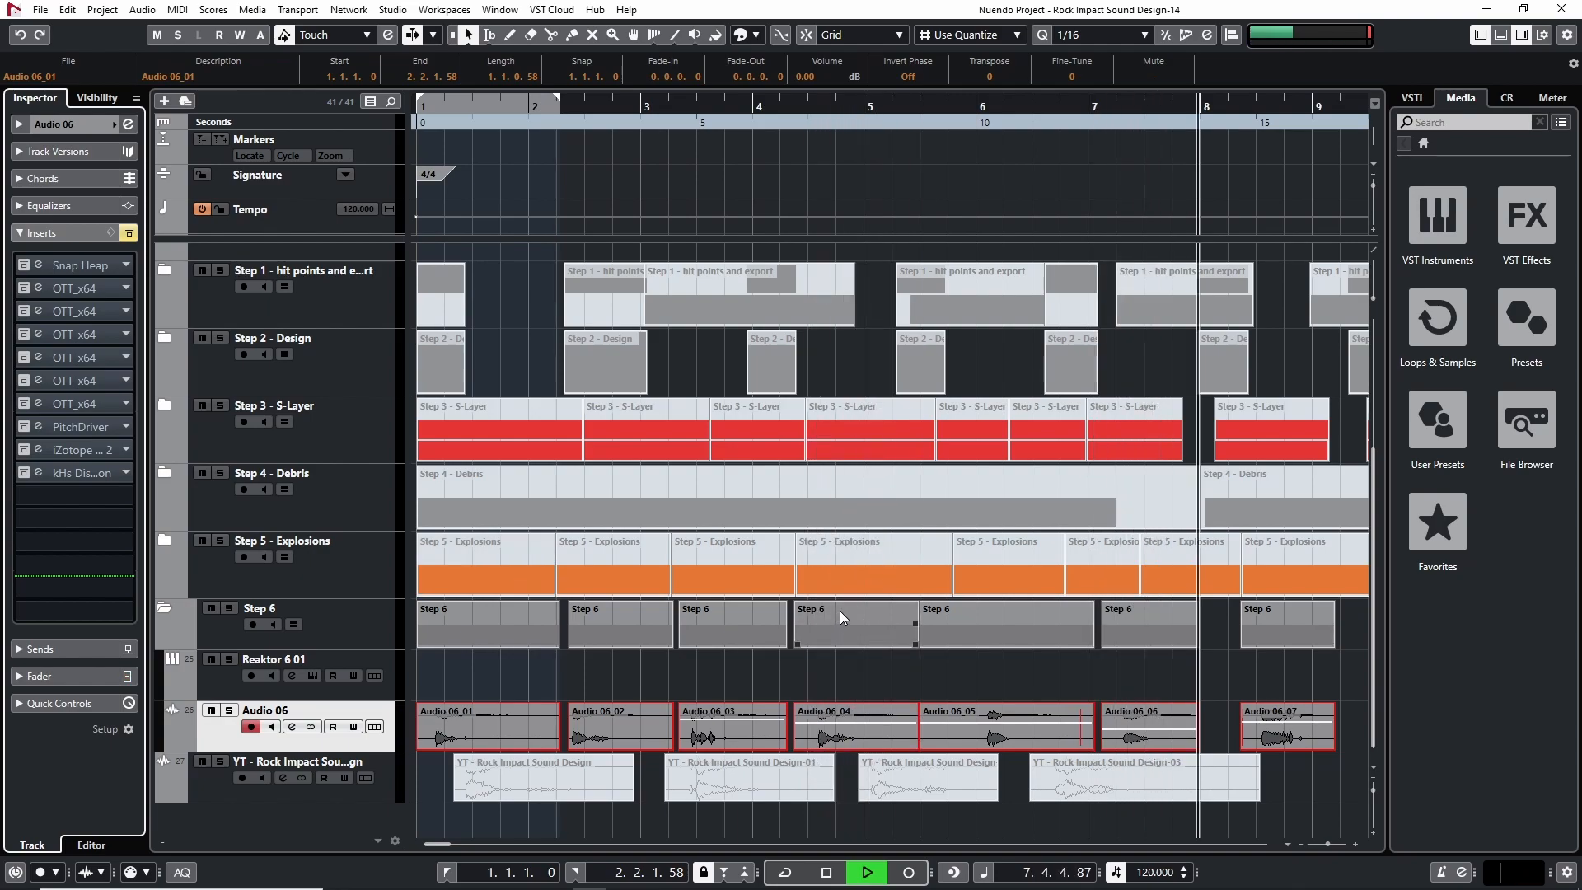
{"action": "key", "text": "g"}
{"action": "key", "text": "g"}
{"action": "key", "text": "g"}
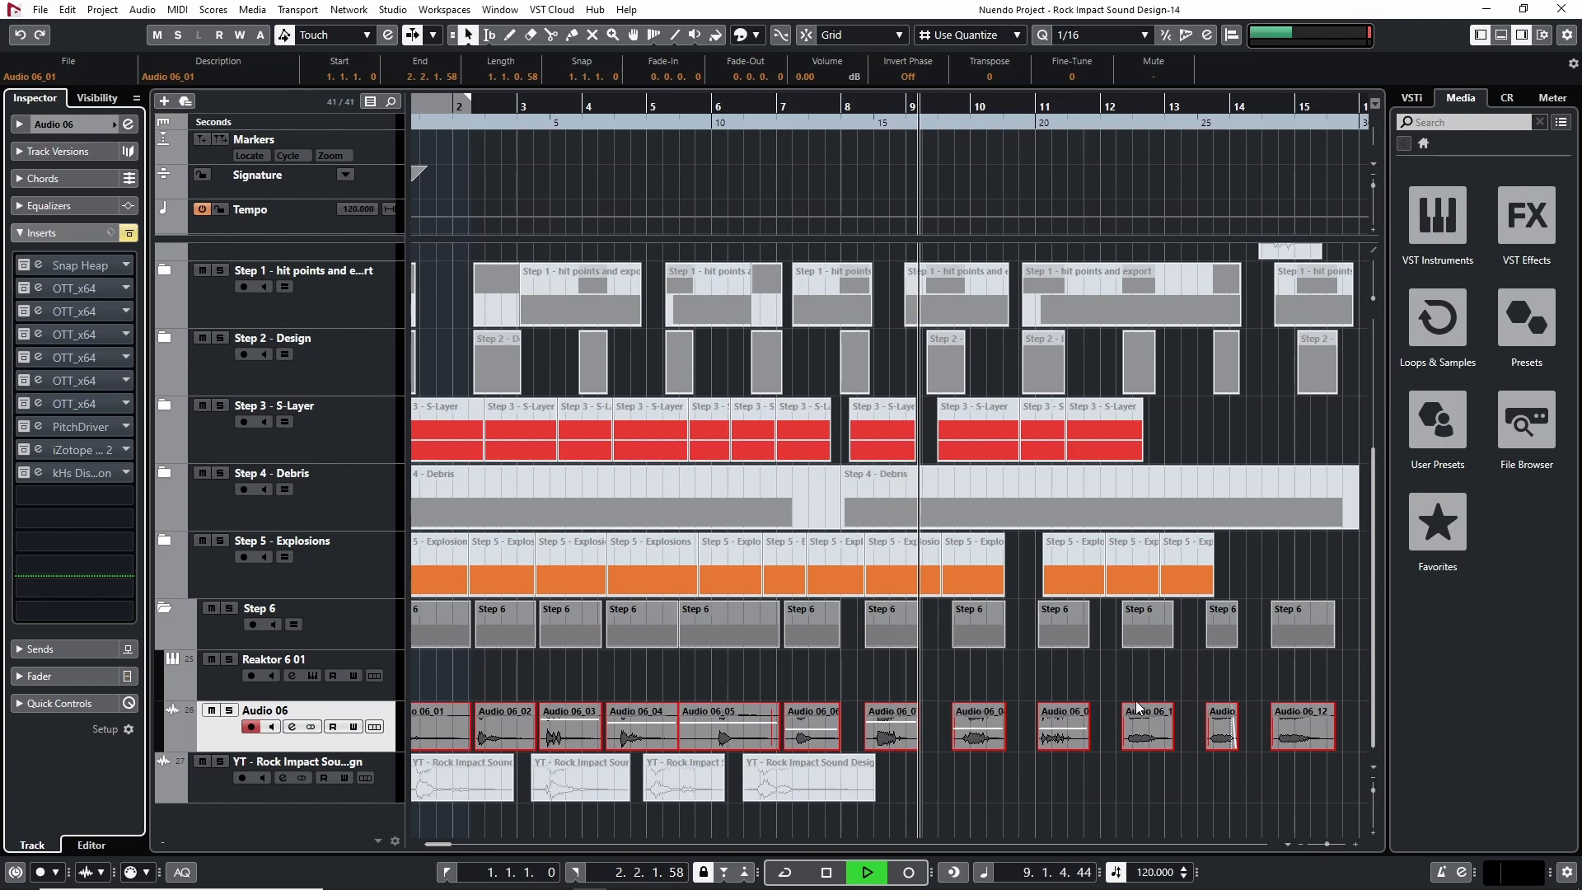
{"action": "left_click_drag", "start_coordinate": [1136, 685], "coordinate": [912, 685]}
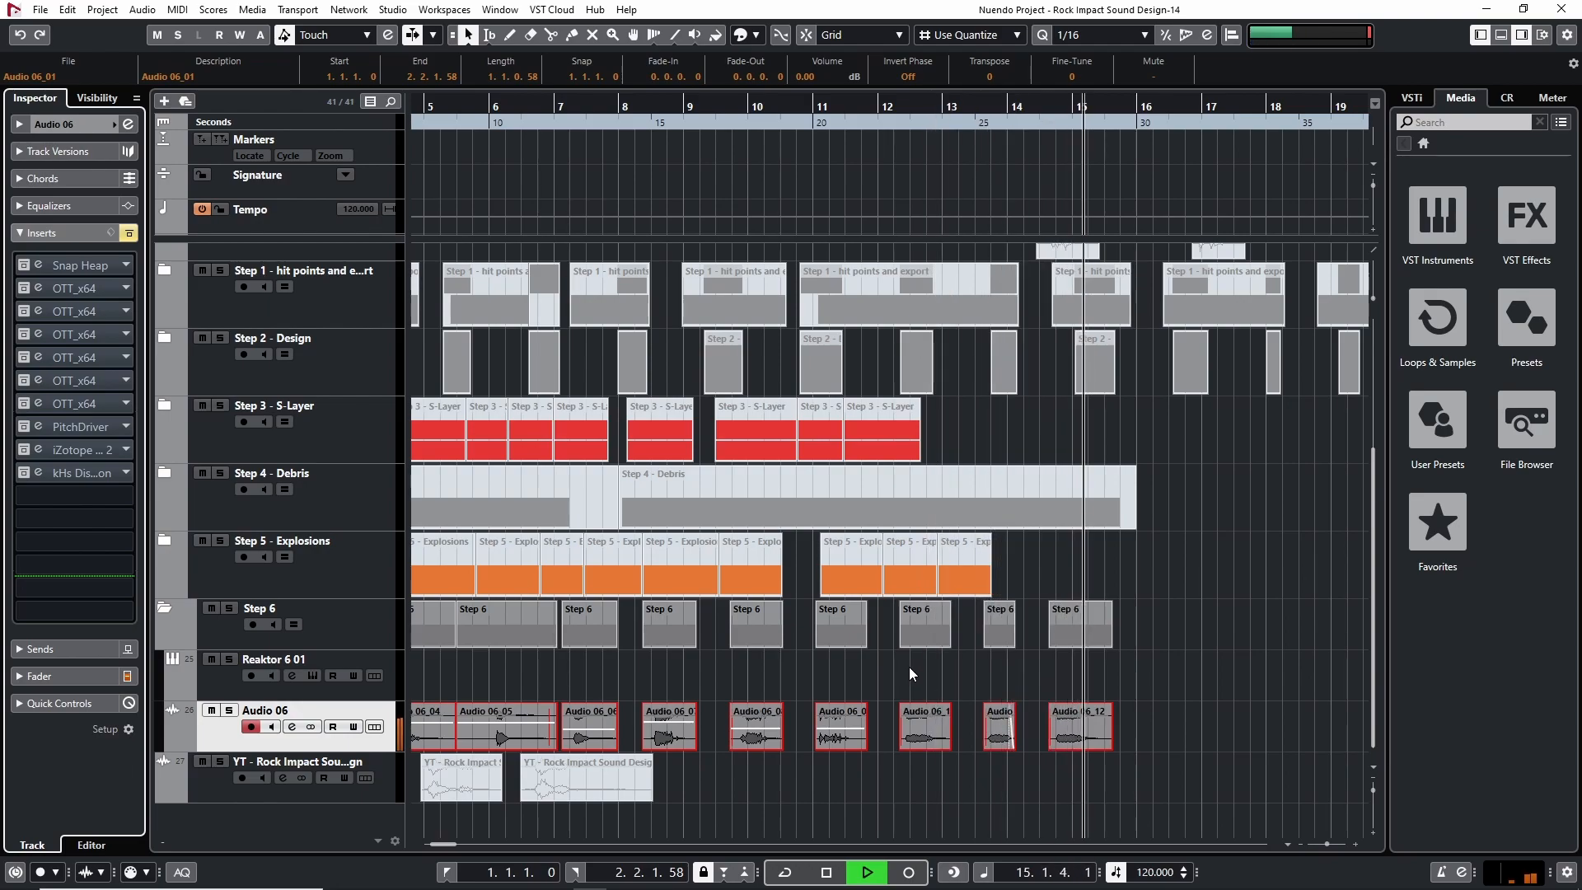
{"action": "key", "text": "space"}
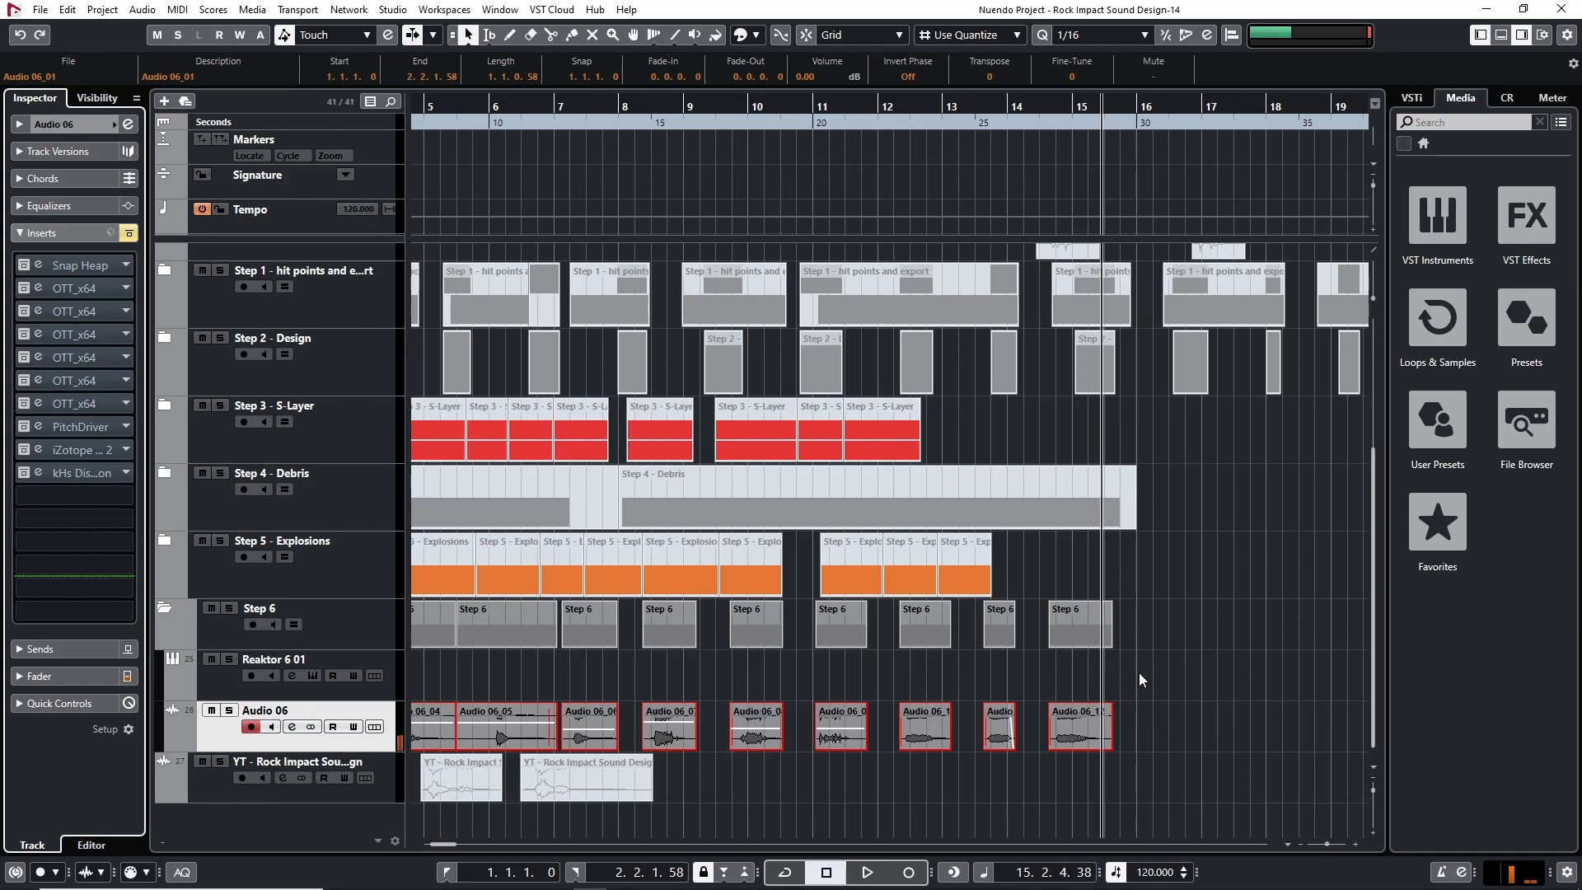
Step: Mute all the Audio 06 clips again and collapse the Step 6 folder
{"action": "key", "text": "g"}
{"action": "left_click_drag", "start_coordinate": [425, 719], "coordinate": [442, 707]}
{"action": "key", "text": "g"}
{"action": "key", "text": "g"}
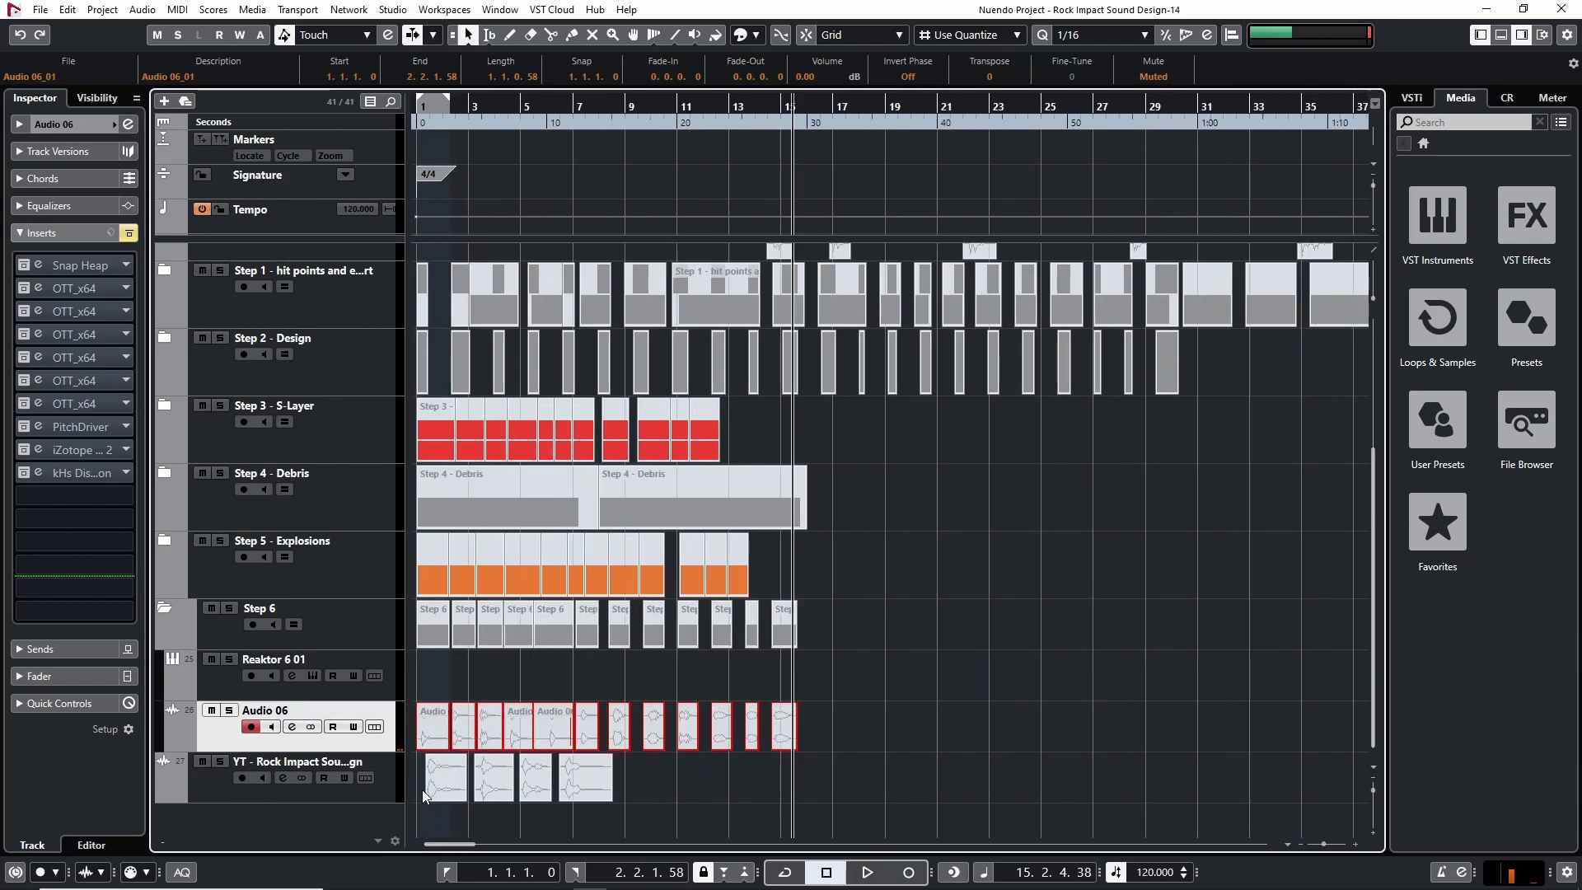
{"action": "left_click", "coordinate": [164, 609]}
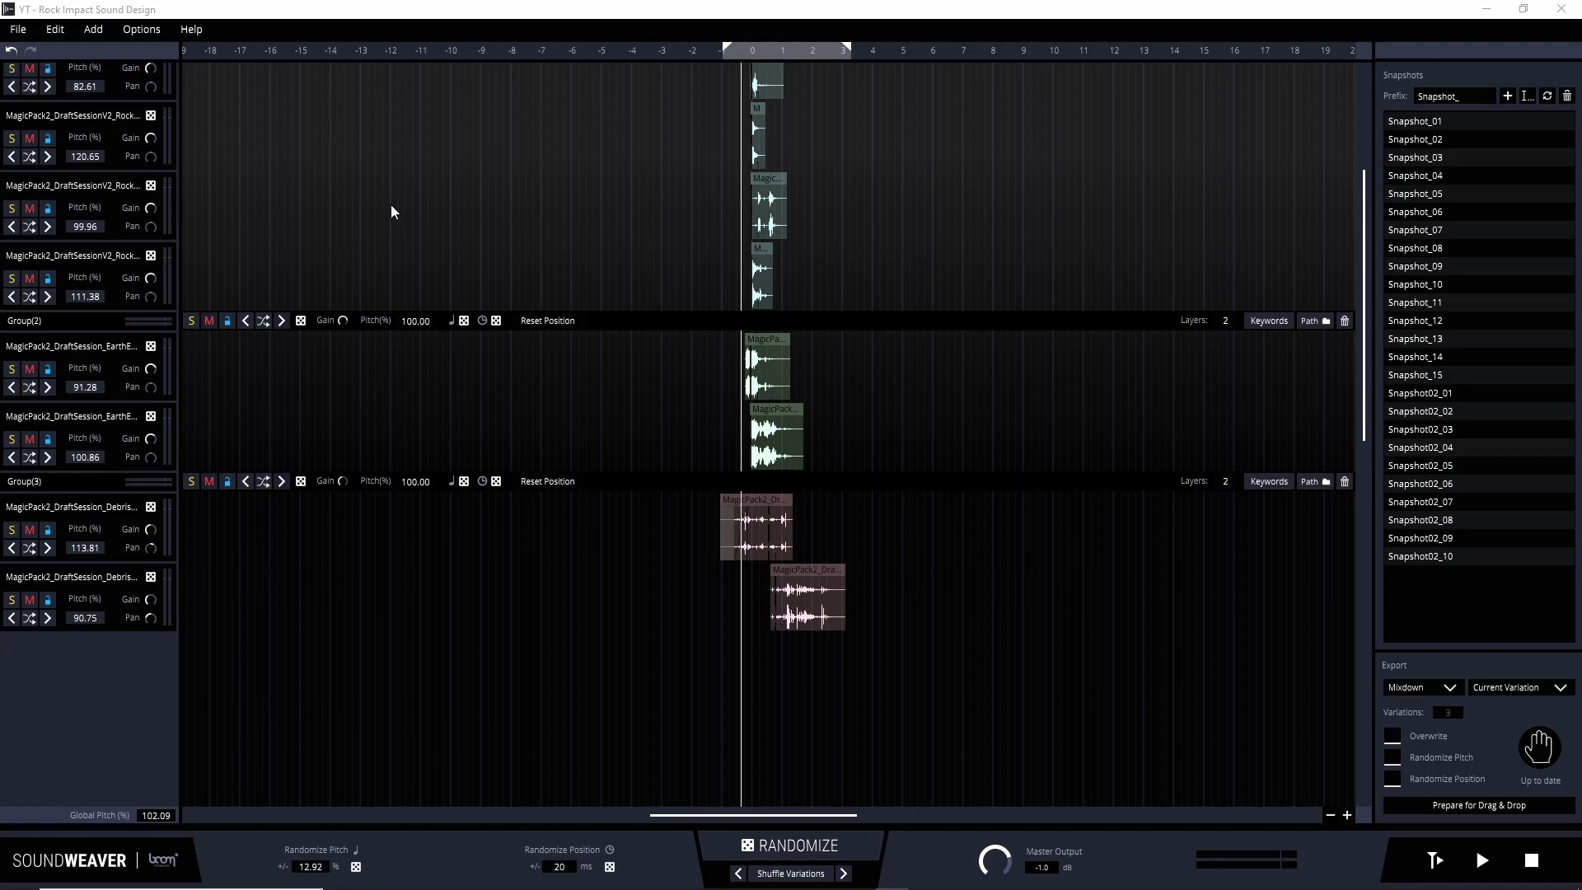
Step: In the Soundweaver session, audition the rock, earth and debris groups one at a time by soloing each and clearing its solo
{"action": "scroll", "coordinate": [313, 150], "scroll_direction": "up", "scroll_amount": 3}
{"action": "left_click", "coordinate": [192, 74]}
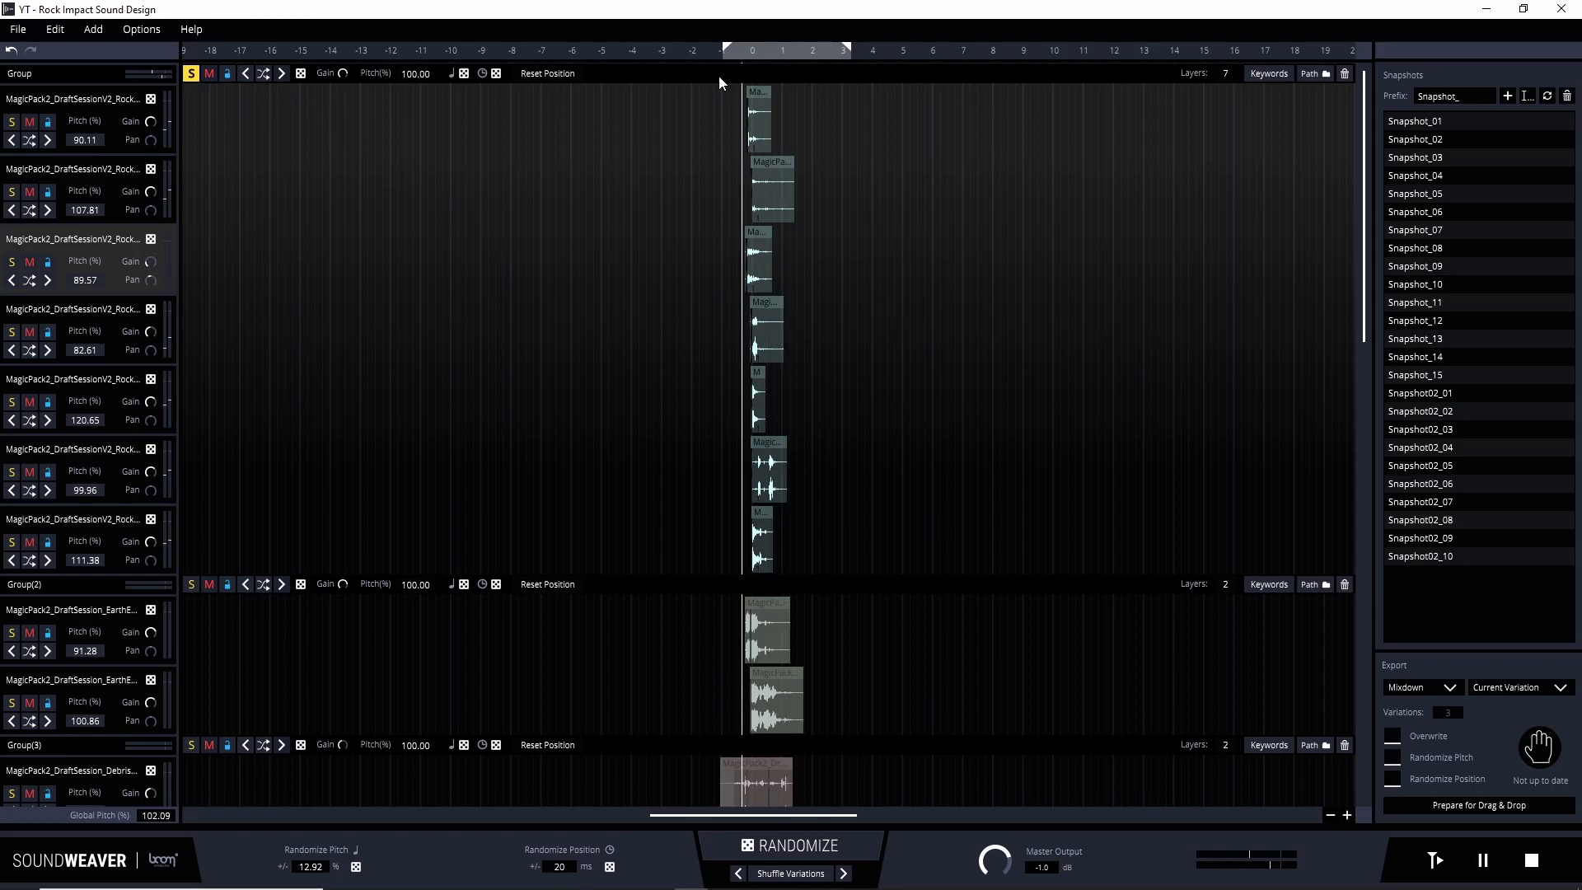
{"action": "left_click", "coordinate": [192, 73]}
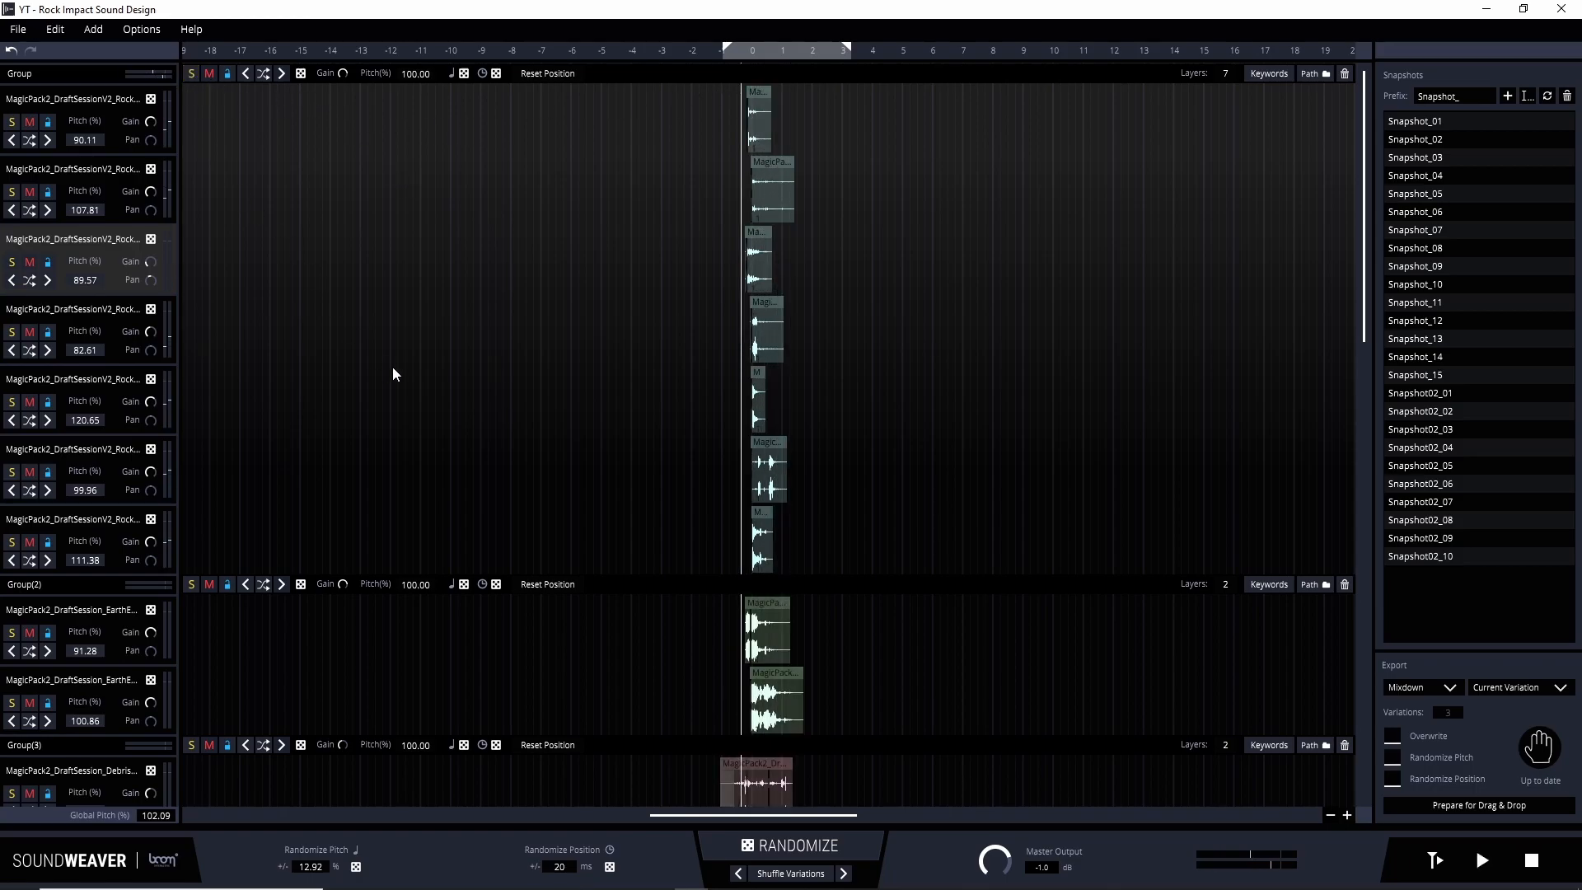
{"action": "scroll", "coordinate": [656, 449], "scroll_direction": "down", "scroll_amount": 2}
{"action": "left_click", "coordinate": [192, 426]}
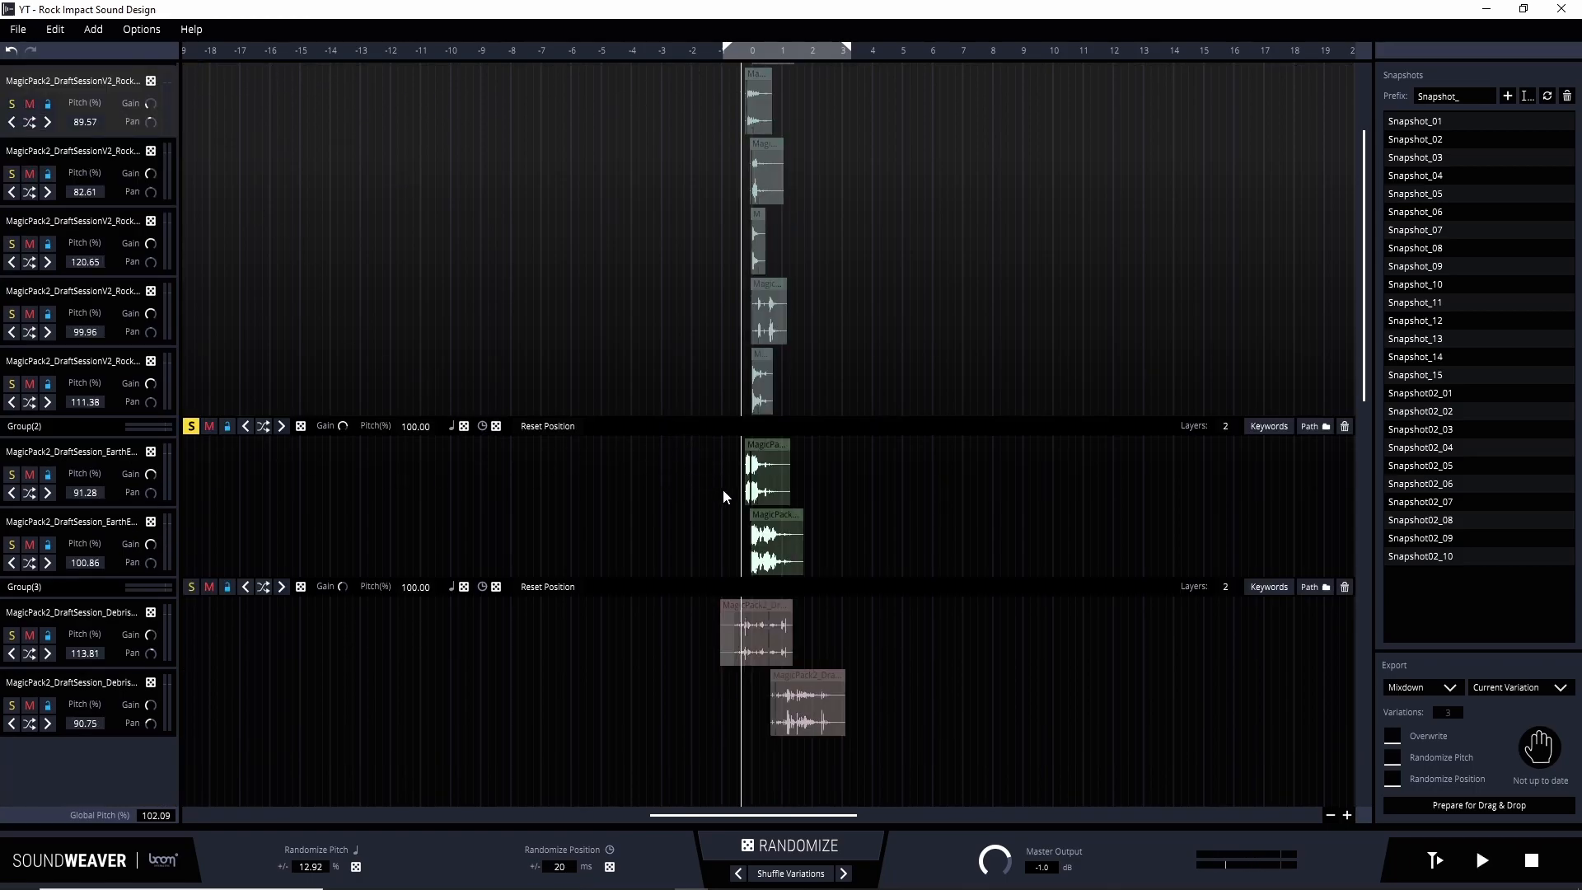
{"action": "left_click", "coordinate": [191, 426]}
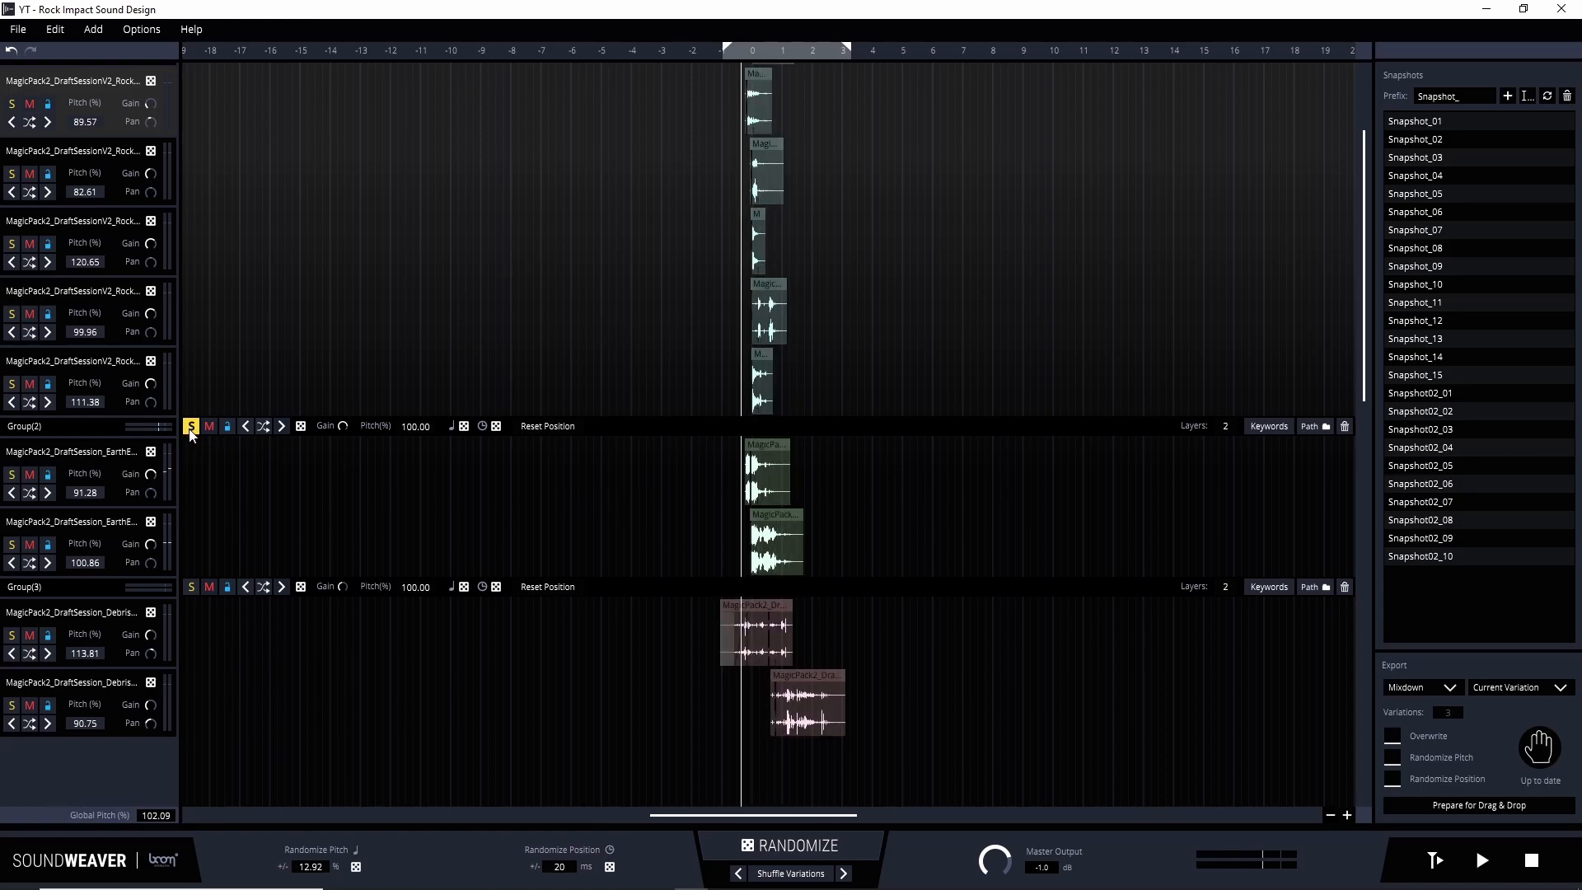
{"action": "left_click", "coordinate": [192, 587]}
{"action": "key", "text": "space"}
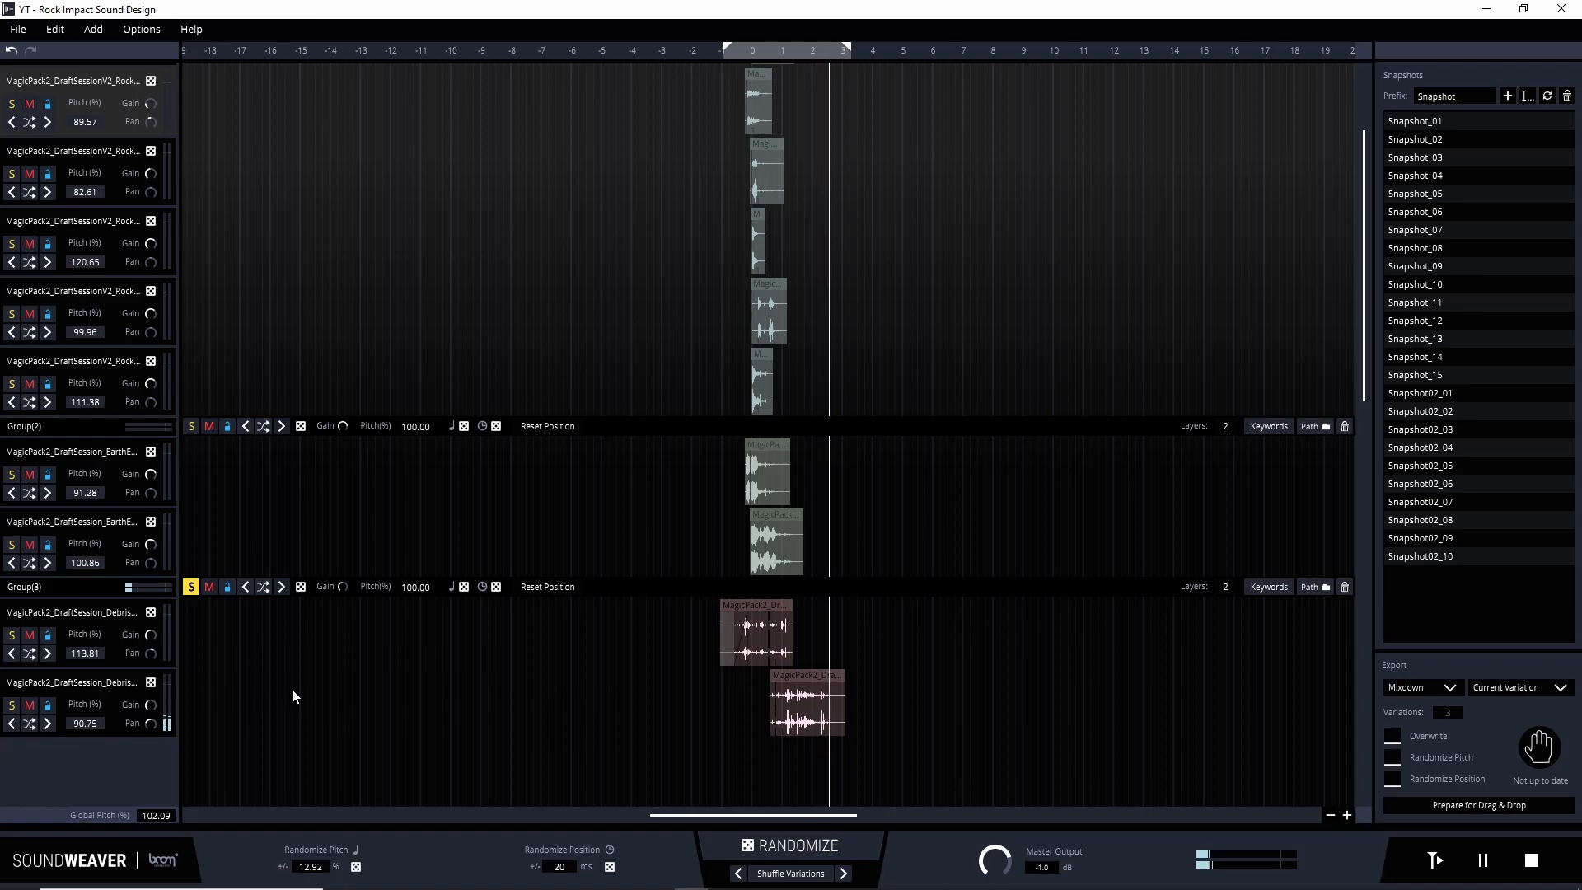
{"action": "left_click", "coordinate": [191, 588]}
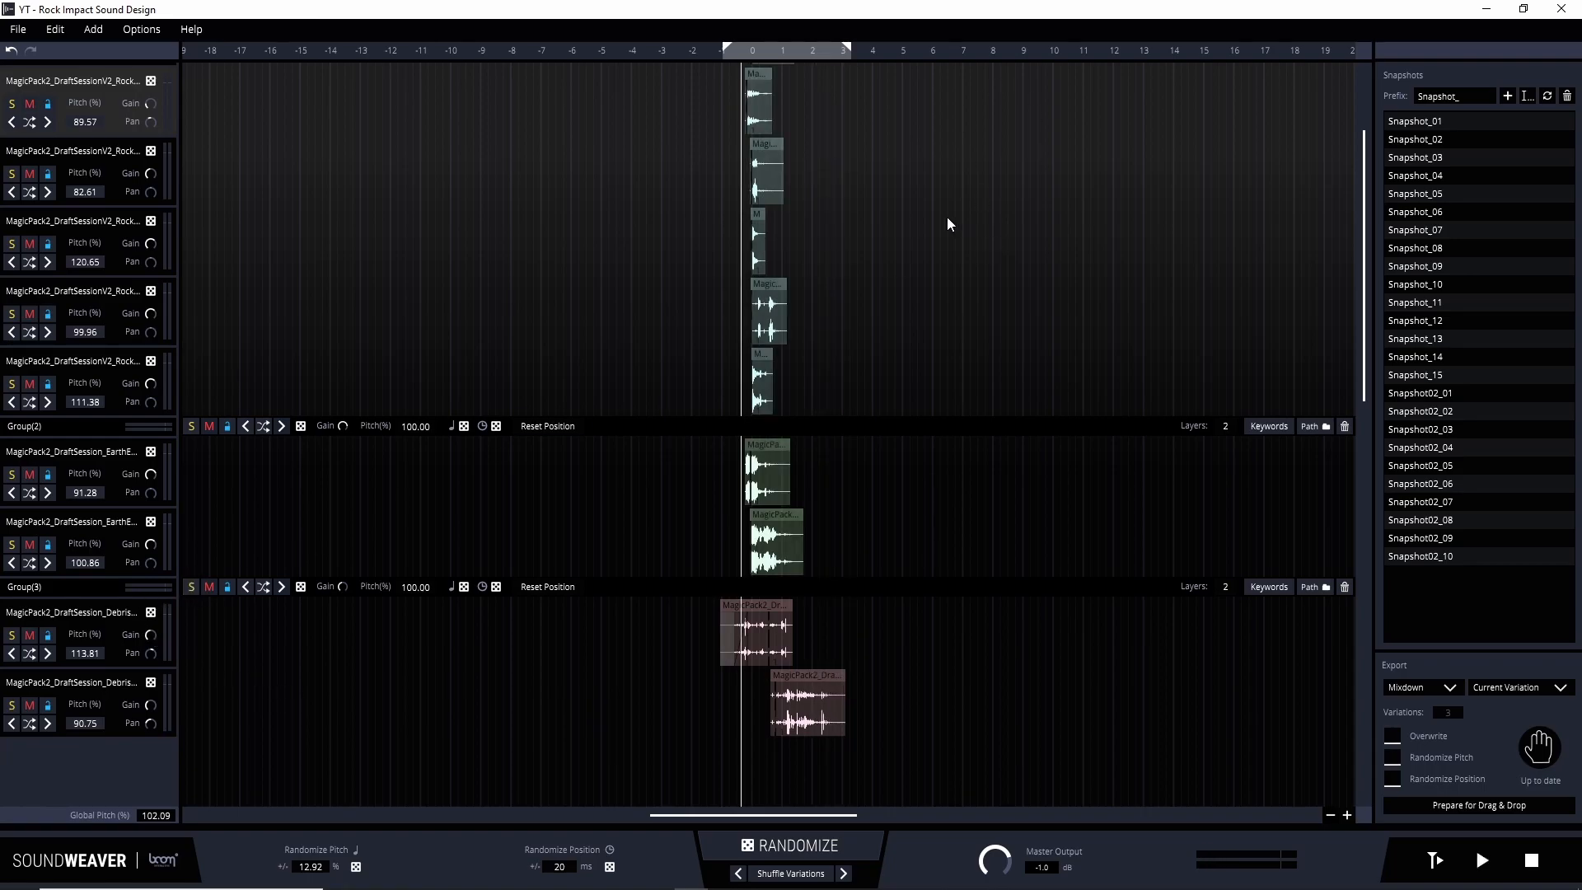
Step: Play all three groups together and look over their layers
{"action": "key", "text": "space"}
{"action": "scroll", "coordinate": [859, 433], "scroll_direction": "up", "scroll_amount": 3}
{"action": "key", "text": "space"}
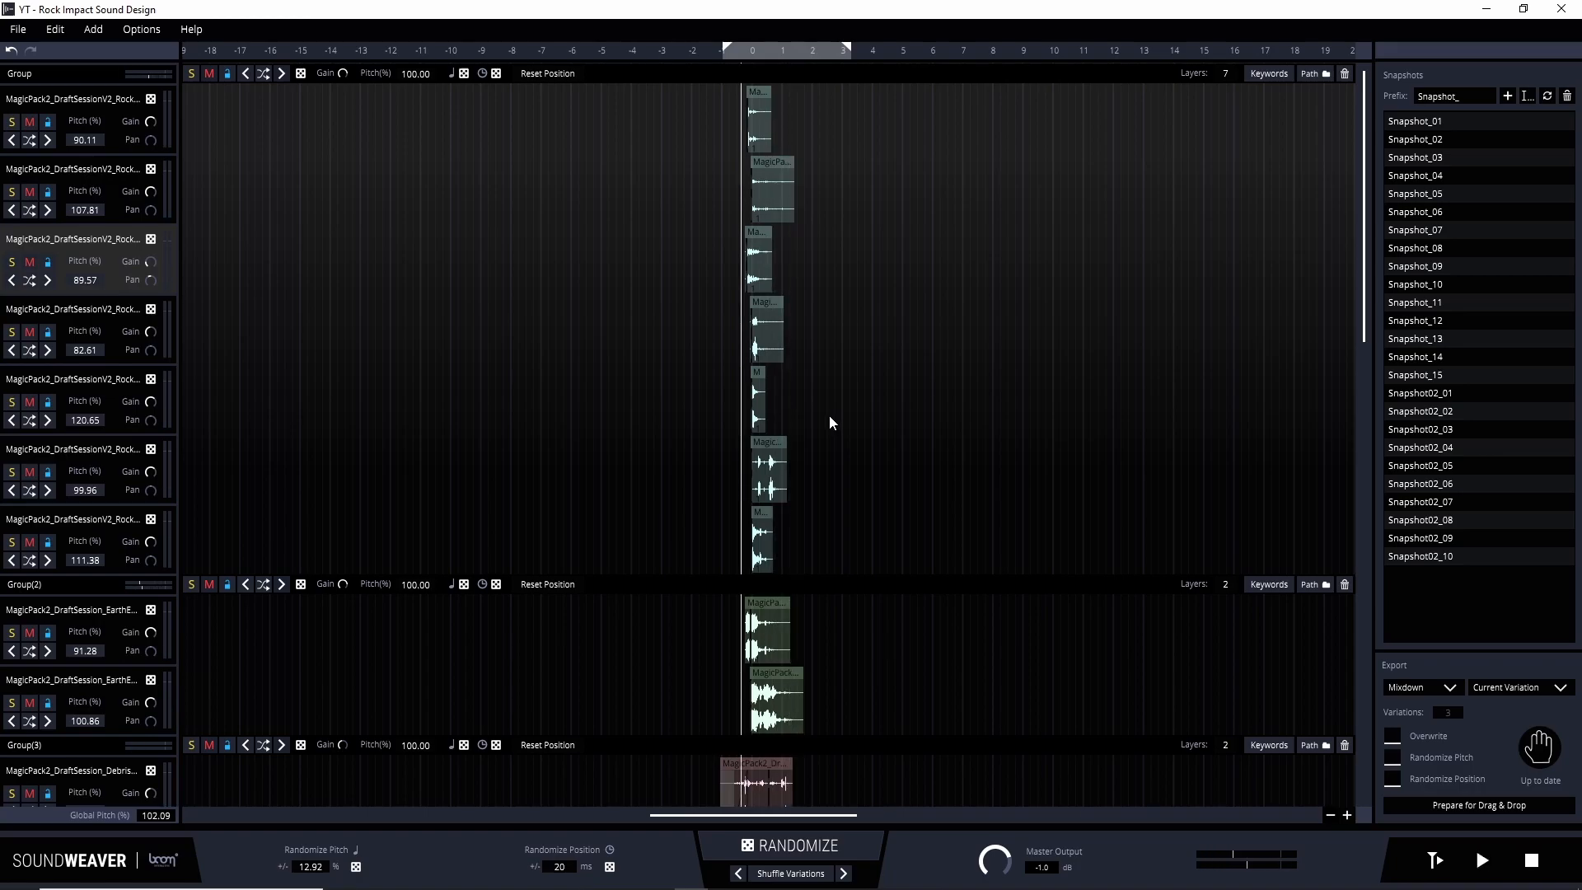
{"action": "scroll", "coordinate": [840, 626], "scroll_direction": "down", "scroll_amount": 3}
{"action": "scroll", "coordinate": [818, 595], "scroll_direction": "up", "scroll_amount": 3}
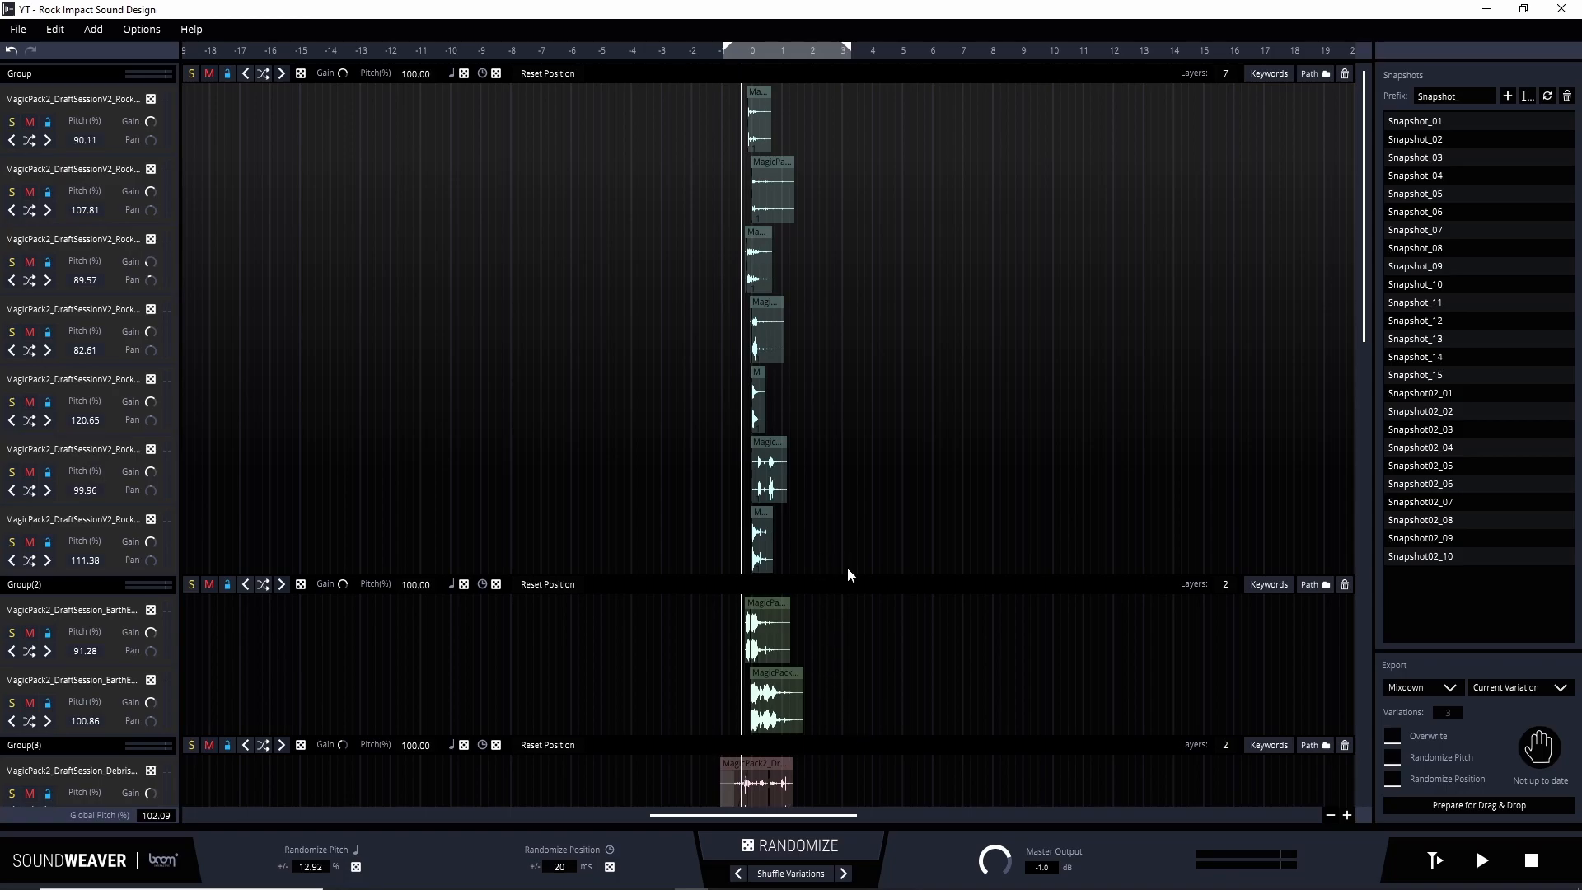
Step: Randomize the sounds of all layers, index the Rock Impacts V2 path for the search, and play the new variation
{"action": "left_click", "coordinate": [796, 843]}
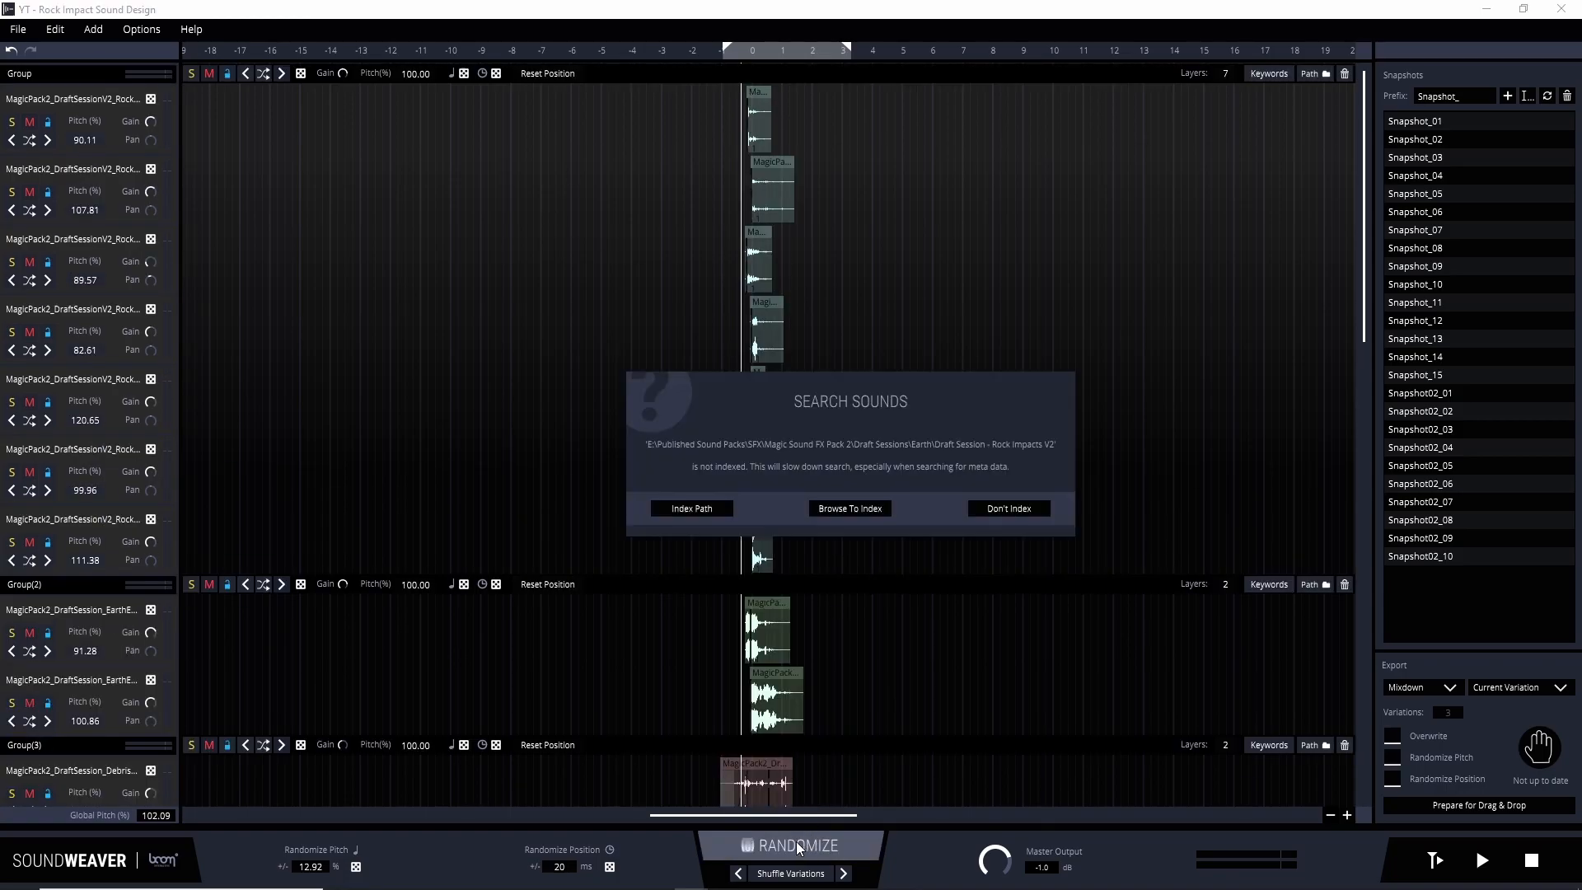
{"action": "left_click", "coordinate": [707, 508]}
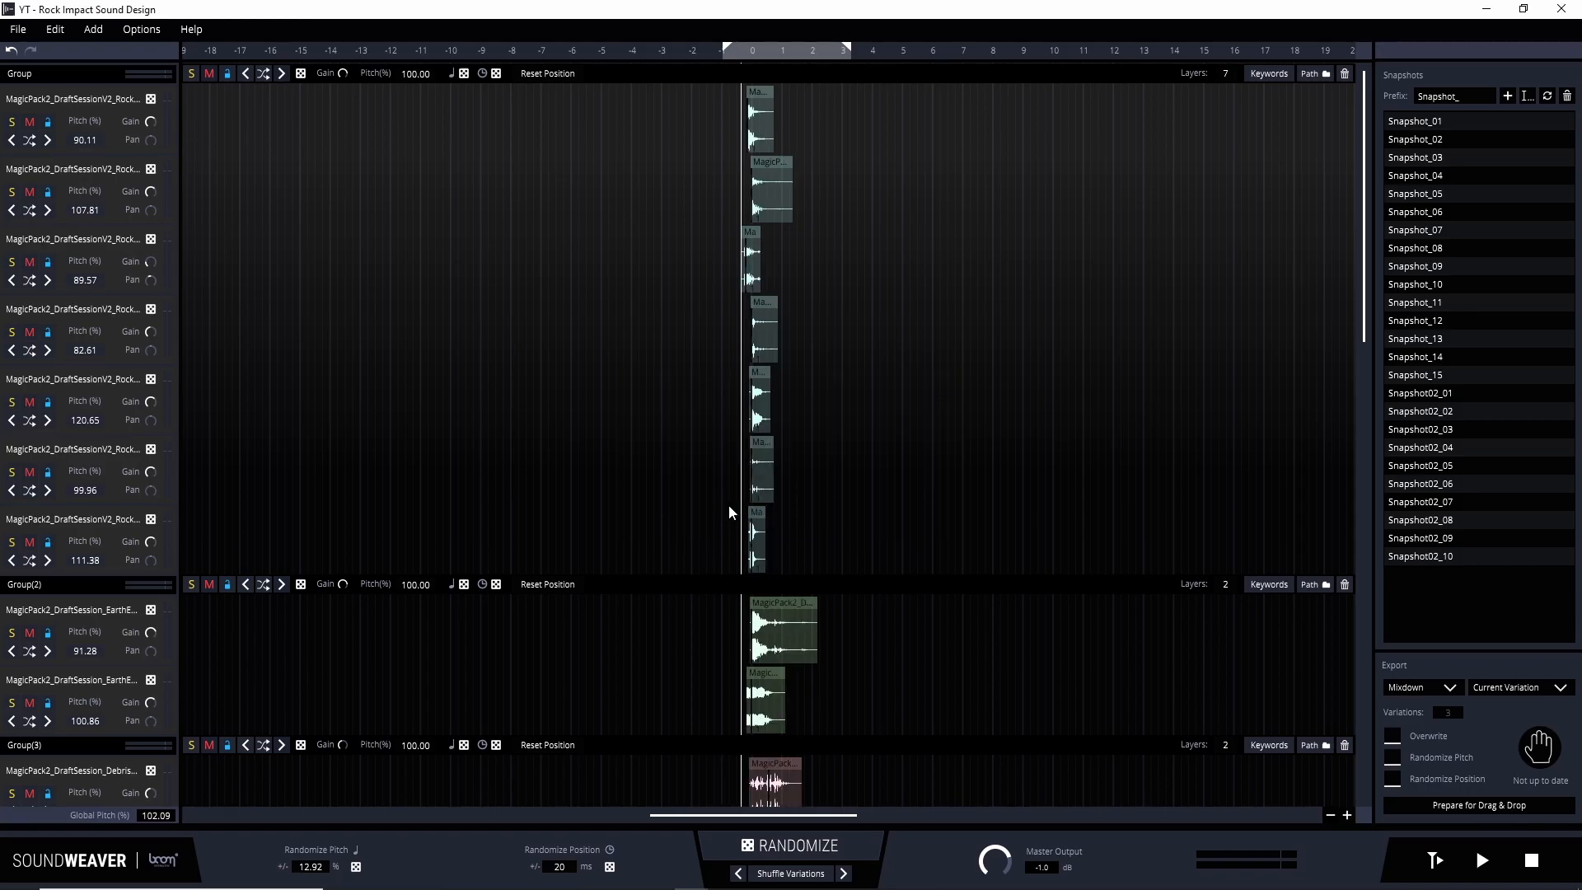
{"action": "scroll", "coordinate": [730, 511], "scroll_direction": "down", "scroll_amount": 3}
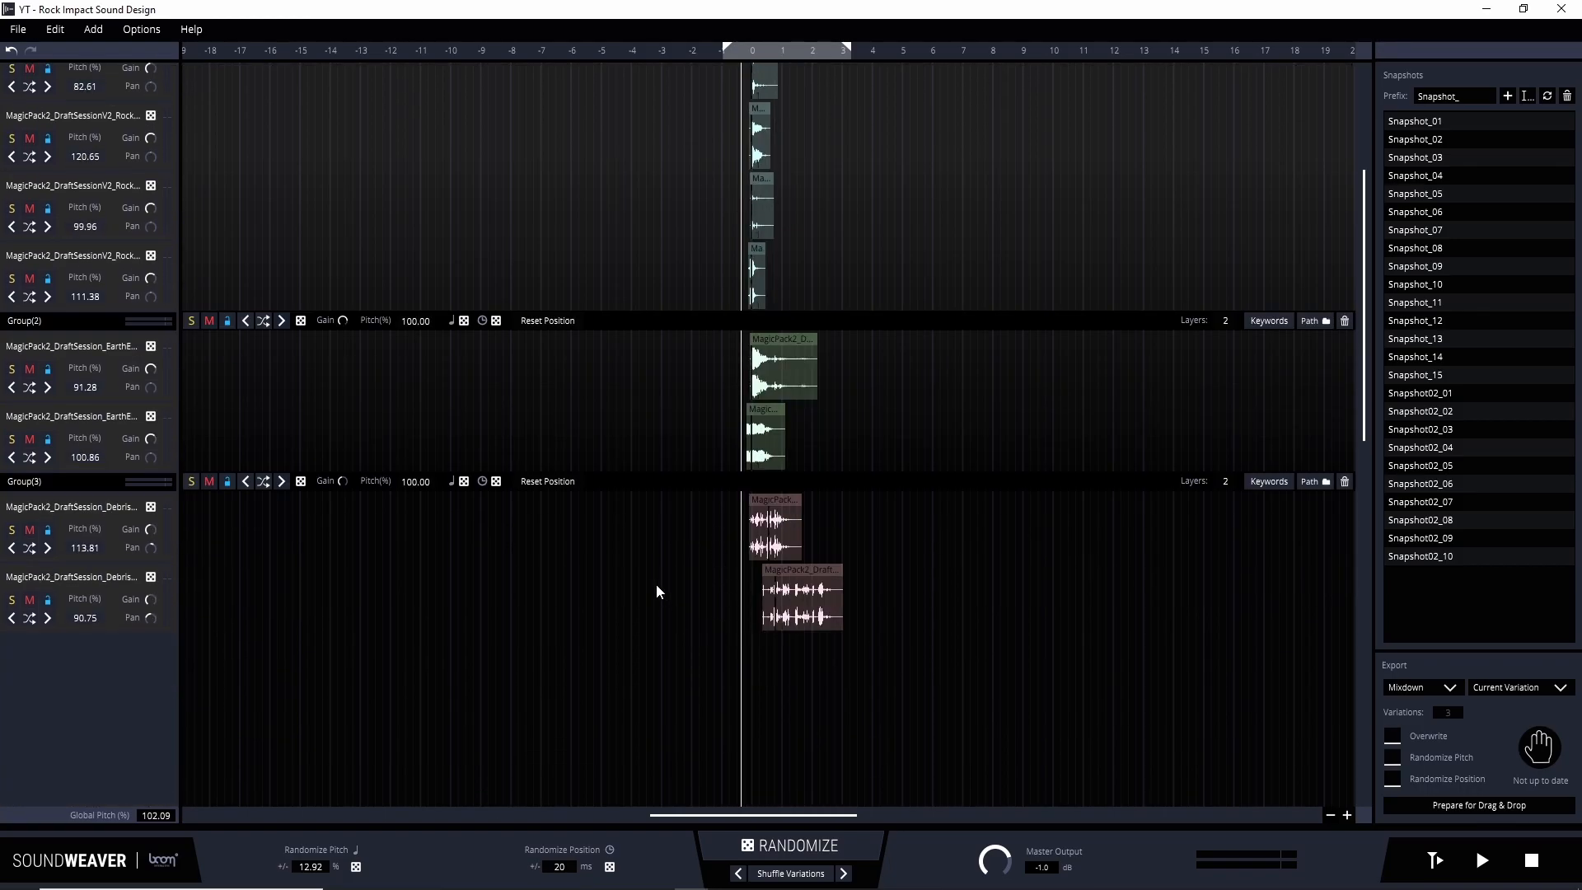
{"action": "key", "text": "space"}
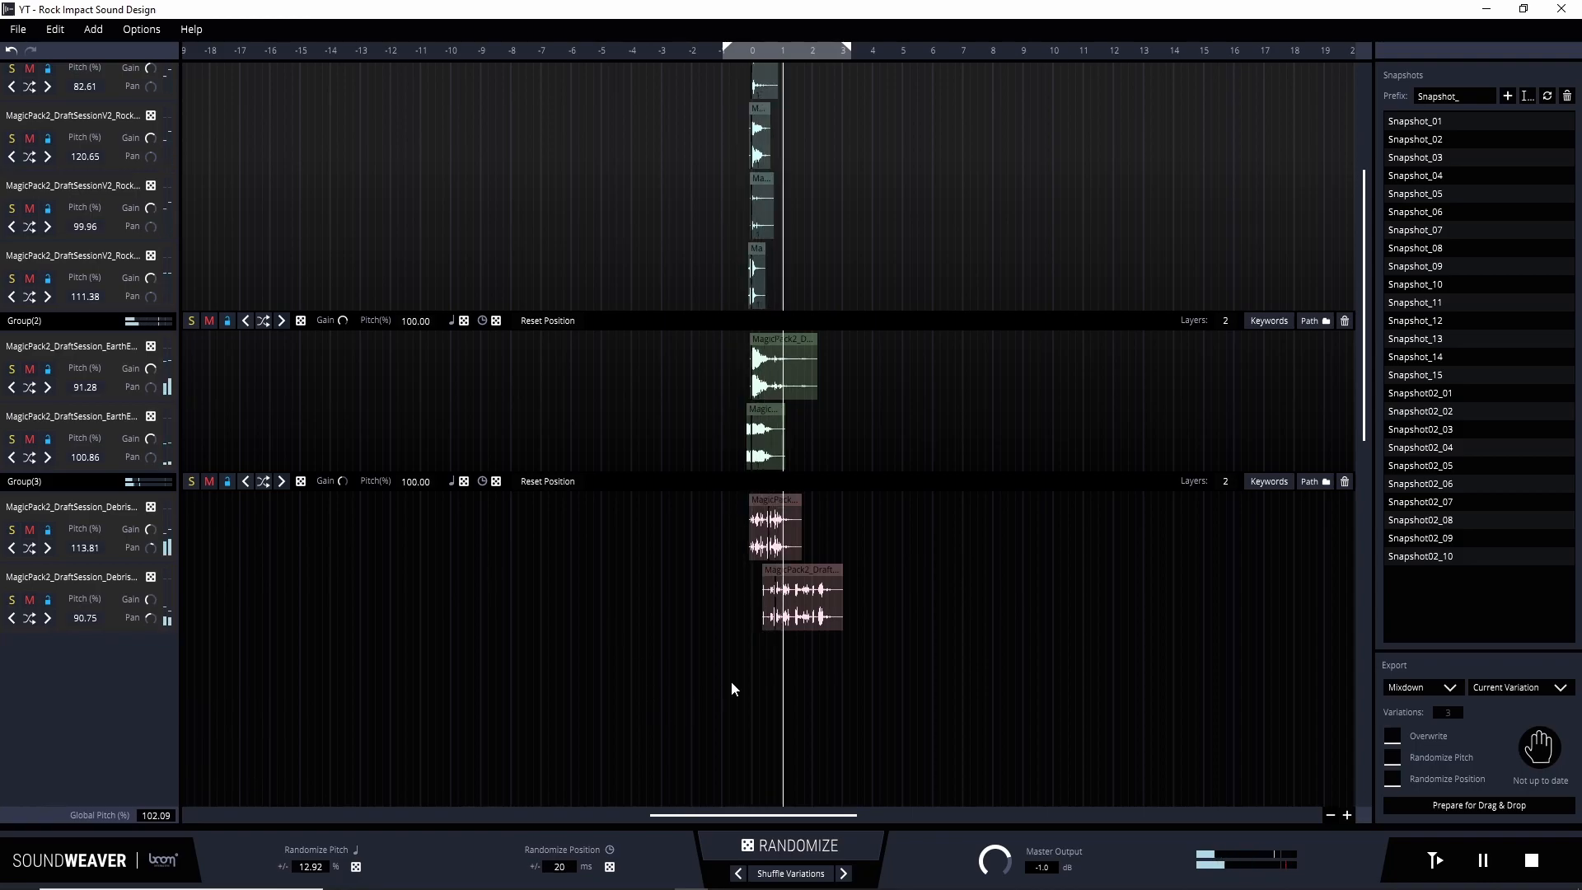
{"action": "mouse_move", "coordinate": [843, 629]}
{"action": "left_mouse_down"}
{"action": "mouse_move", "coordinate": [773, 626]}
{"action": "mouse_move", "coordinate": [814, 625]}
{"action": "left_mouse_up"}
Step: Save the current variation as a new snapshot with the Snapshot_ prefix, and audition another randomized variation
{"action": "scroll", "coordinate": [814, 636], "scroll_direction": "up", "scroll_amount": 3}
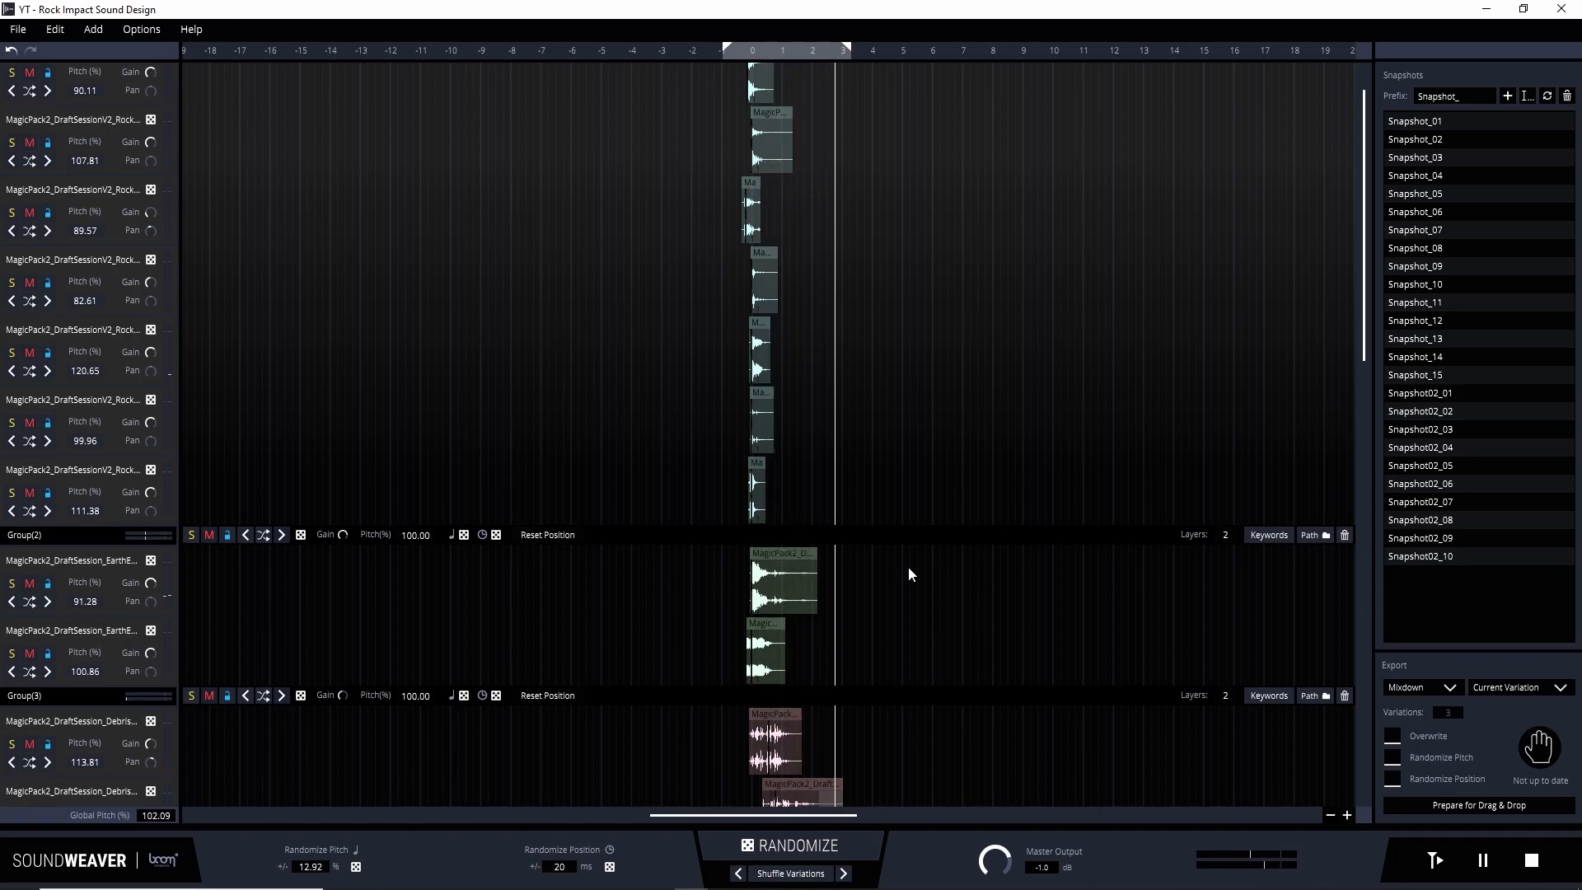
{"action": "left_click", "coordinate": [1507, 96]}
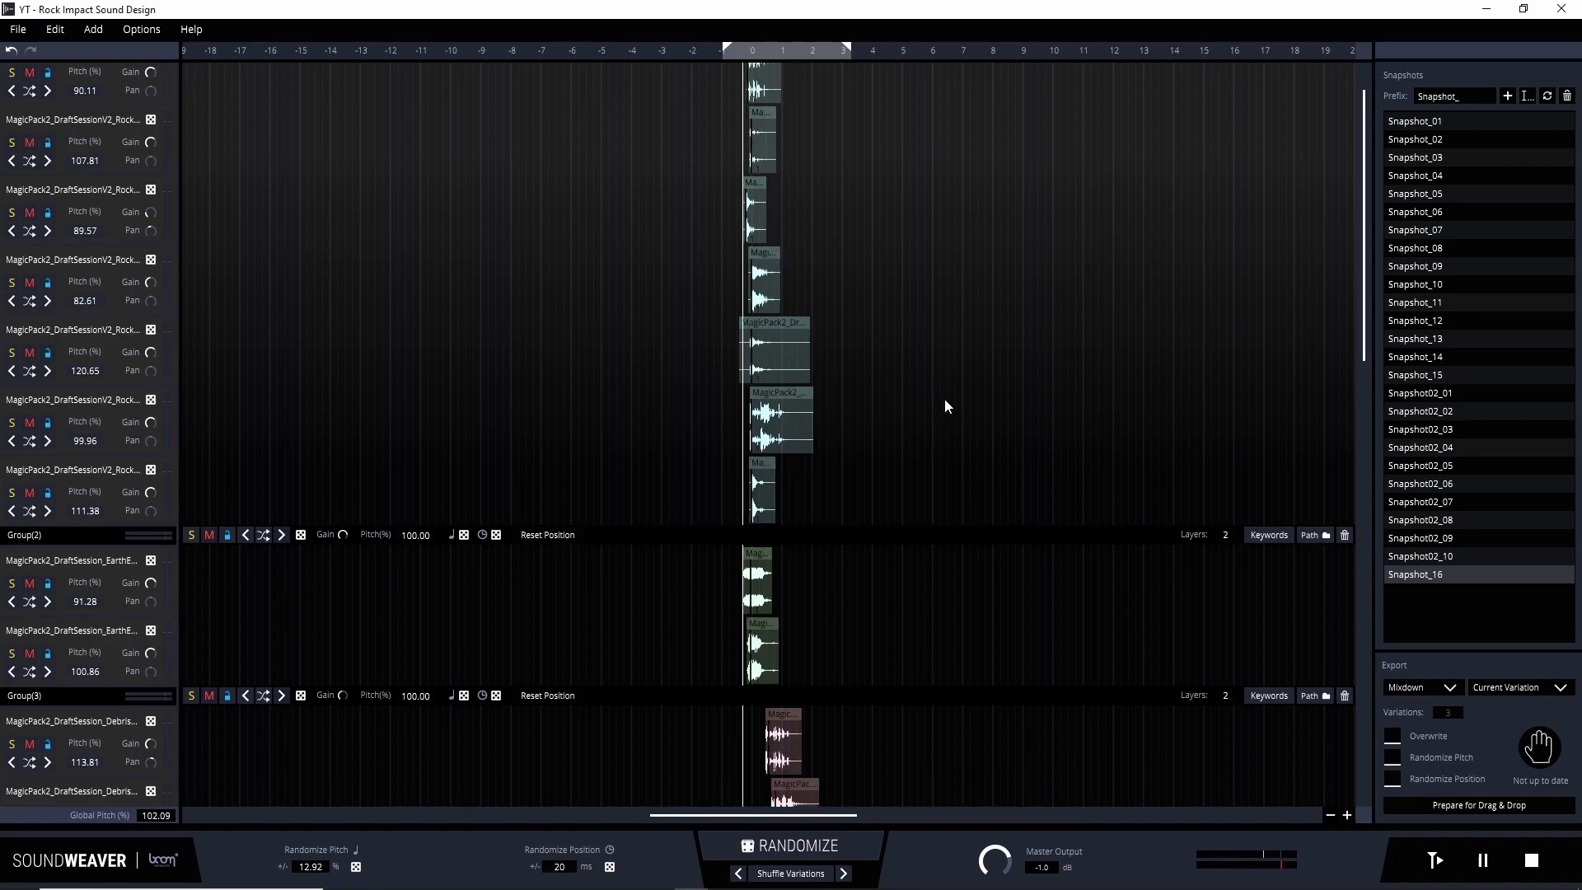
{"action": "scroll", "coordinate": [945, 399], "scroll_direction": "down", "scroll_amount": 2}
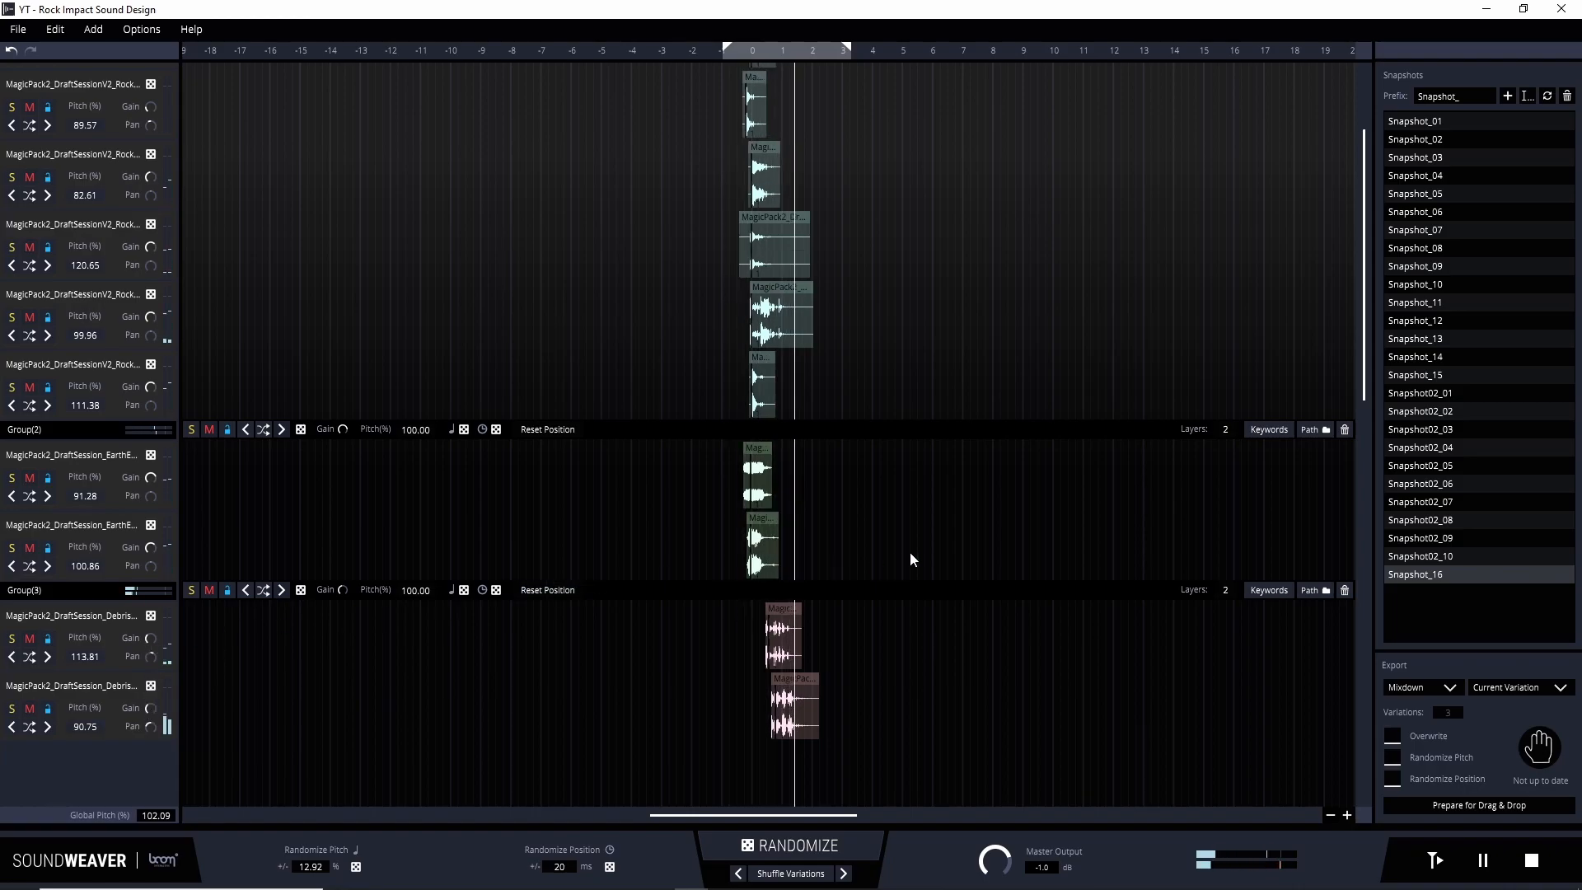
Step: Audition two more randomized variations of all layers and pull the end of the playback range in slightly
{"action": "scroll", "coordinate": [911, 552], "scroll_direction": "up", "scroll_amount": 3}
{"action": "key", "text": "r"}
{"action": "key", "text": "r"}
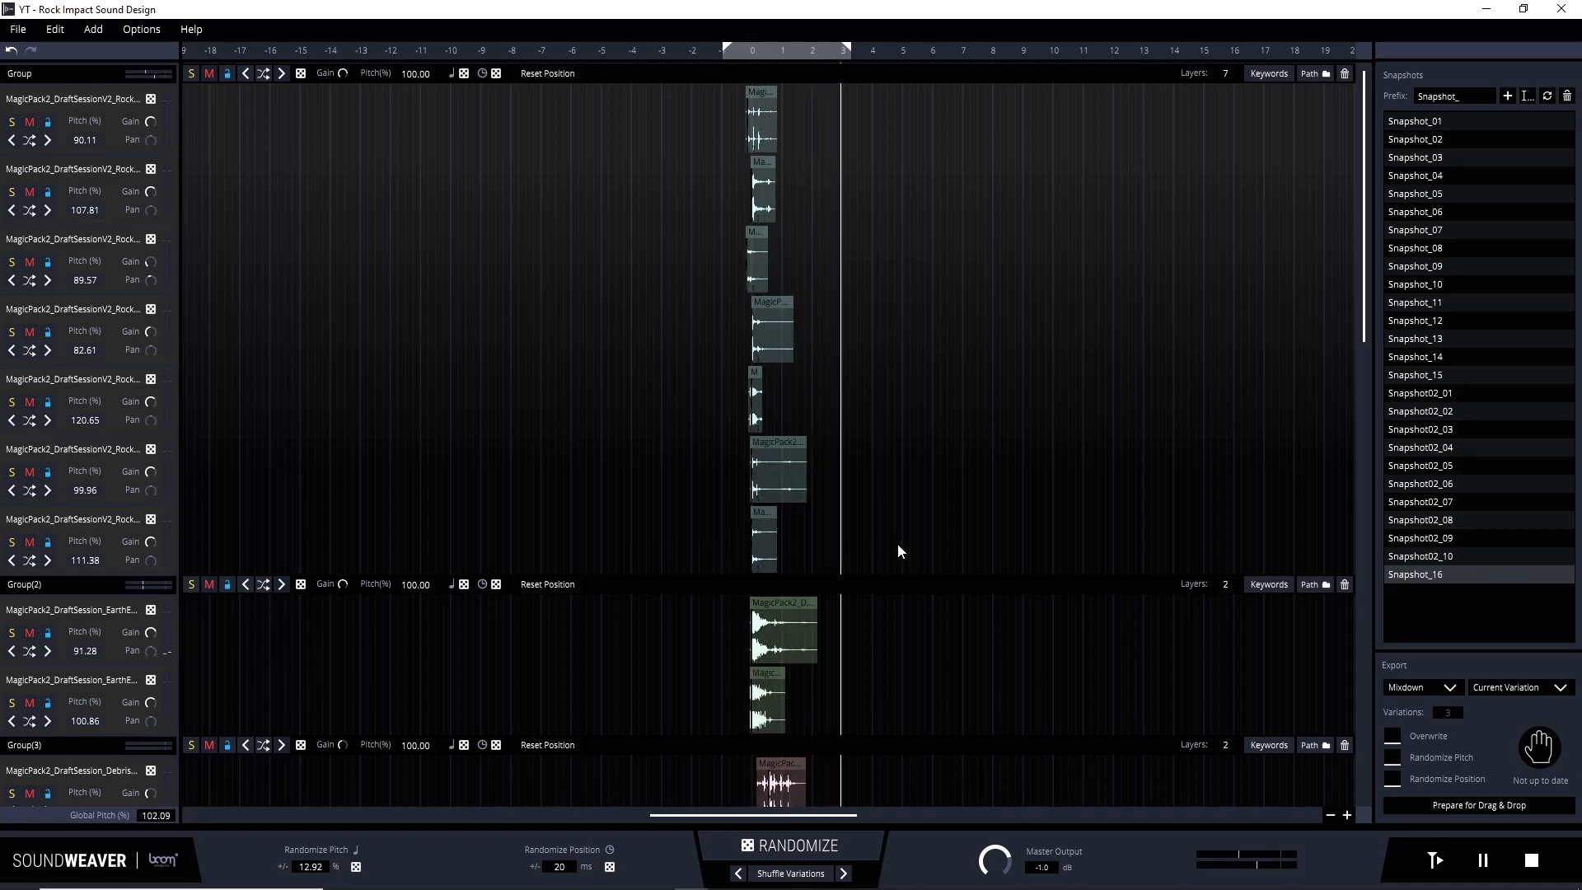
{"action": "left_click_drag", "start_coordinate": [849, 49], "coordinate": [843, 51]}
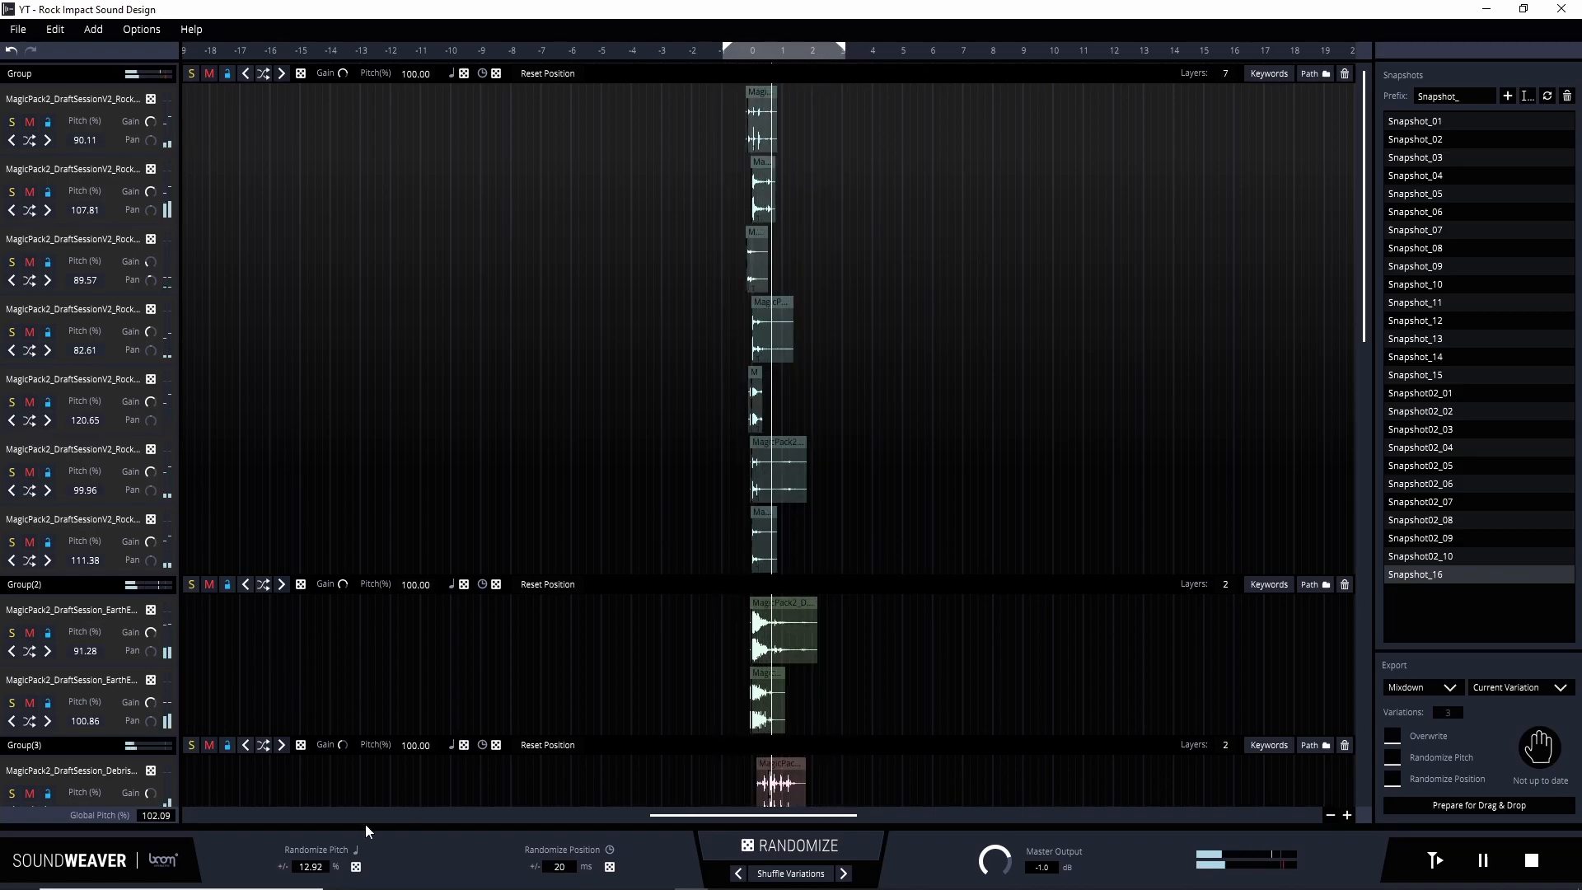
Step: Lower the global pitch to 91.83 and save the variation as a new snapshot with the Snapshot_ prefix
{"action": "left_click_drag", "start_coordinate": [150, 816], "coordinate": [150, 857]}
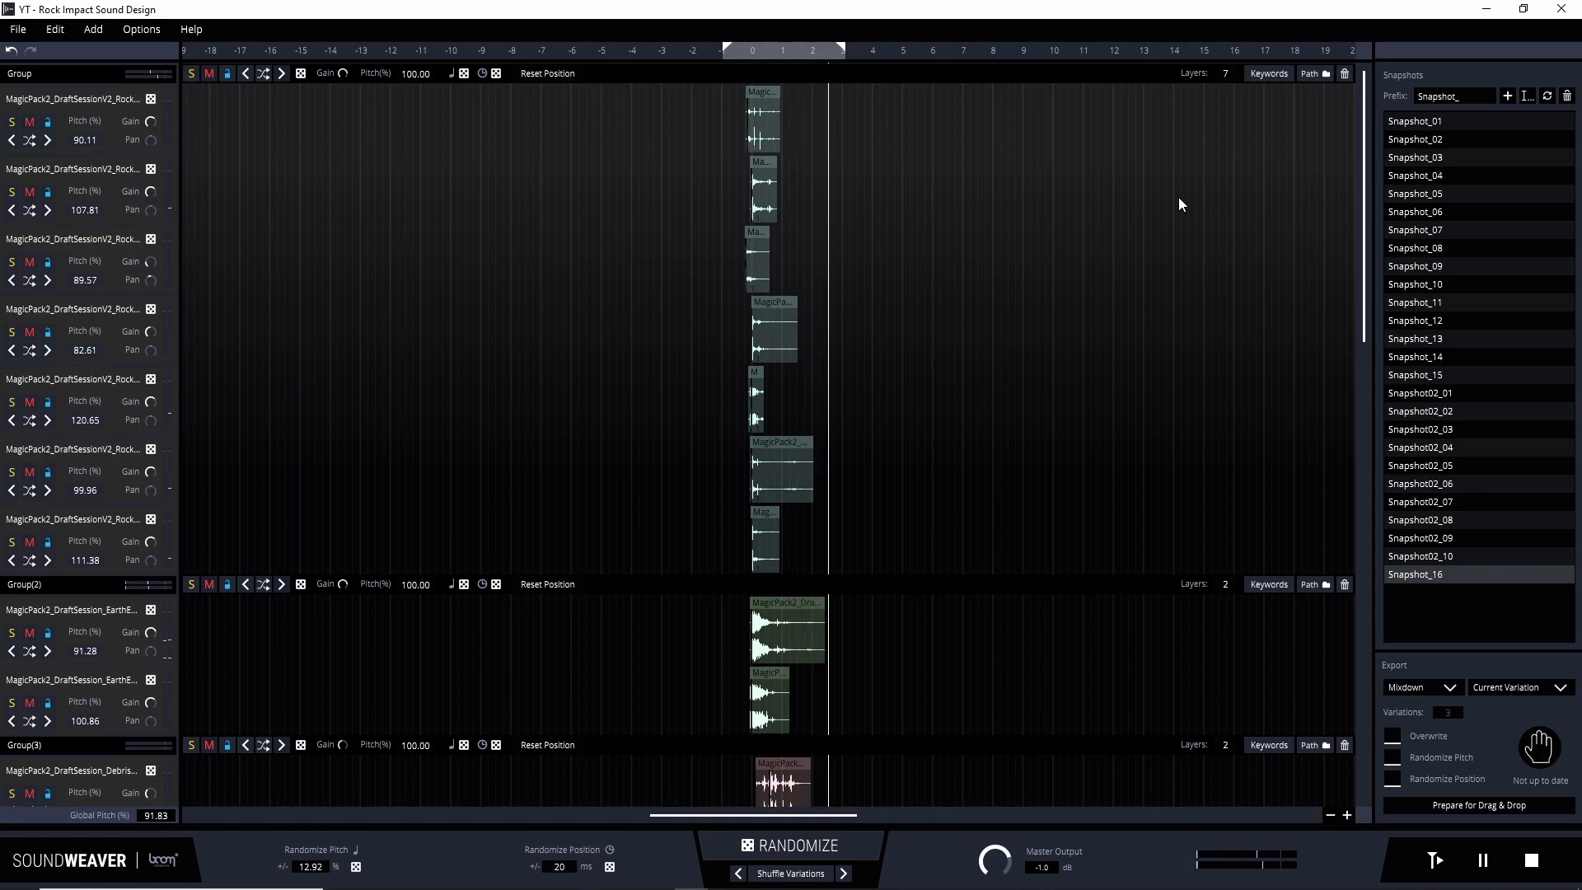
{"action": "left_click", "coordinate": [1508, 97]}
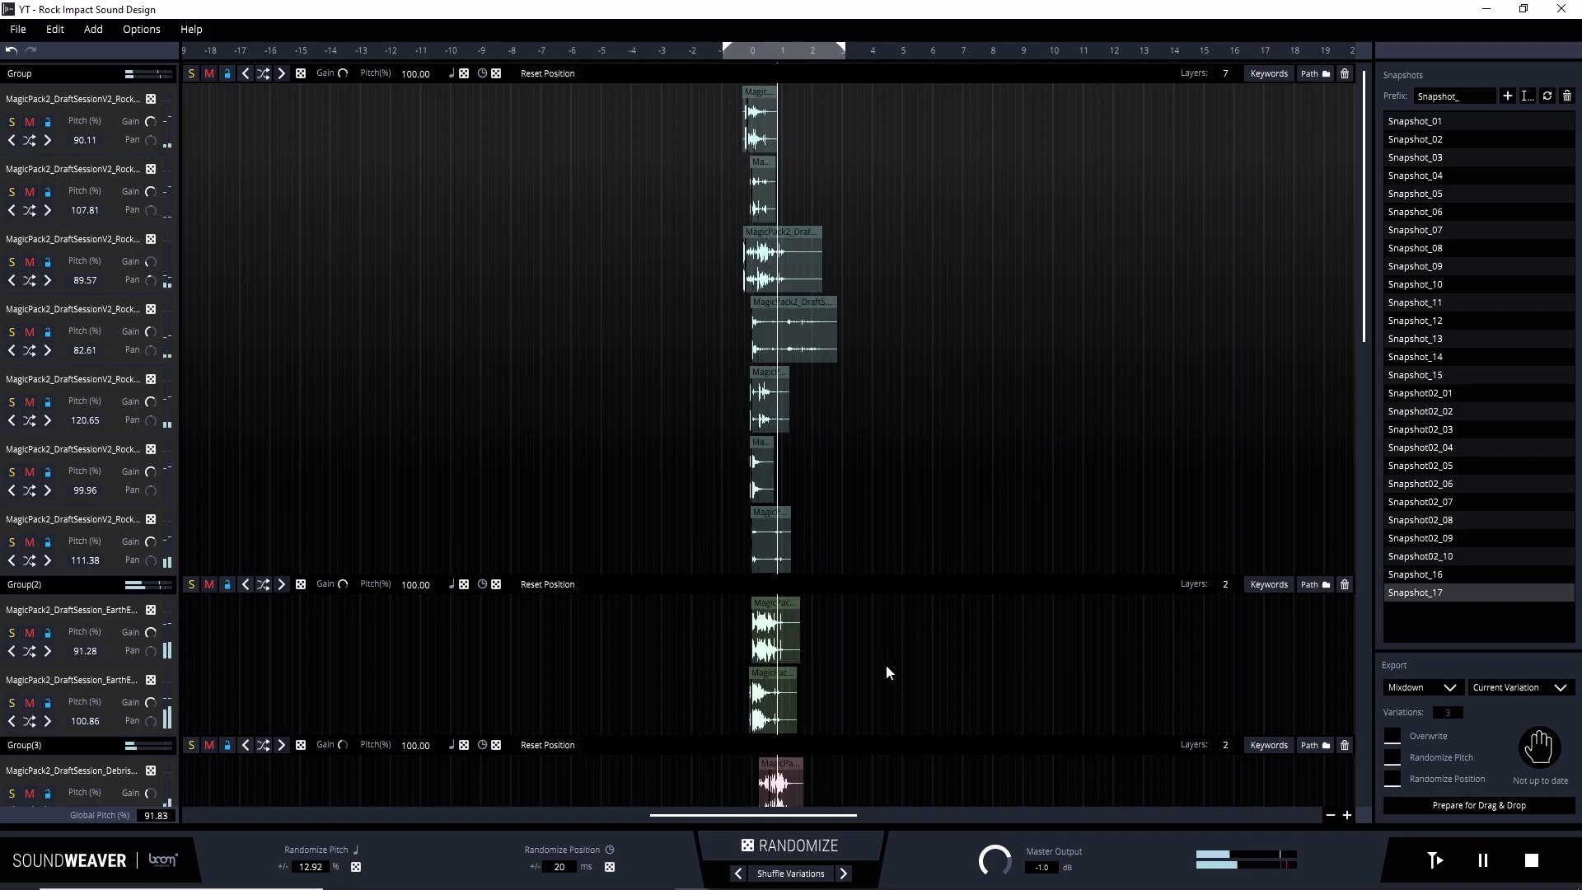
Step: Randomize the sounds of the earth group and fade out the long tails of the second debris and fourth rock layers
{"action": "scroll", "coordinate": [606, 670], "scroll_direction": "down", "scroll_amount": 3}
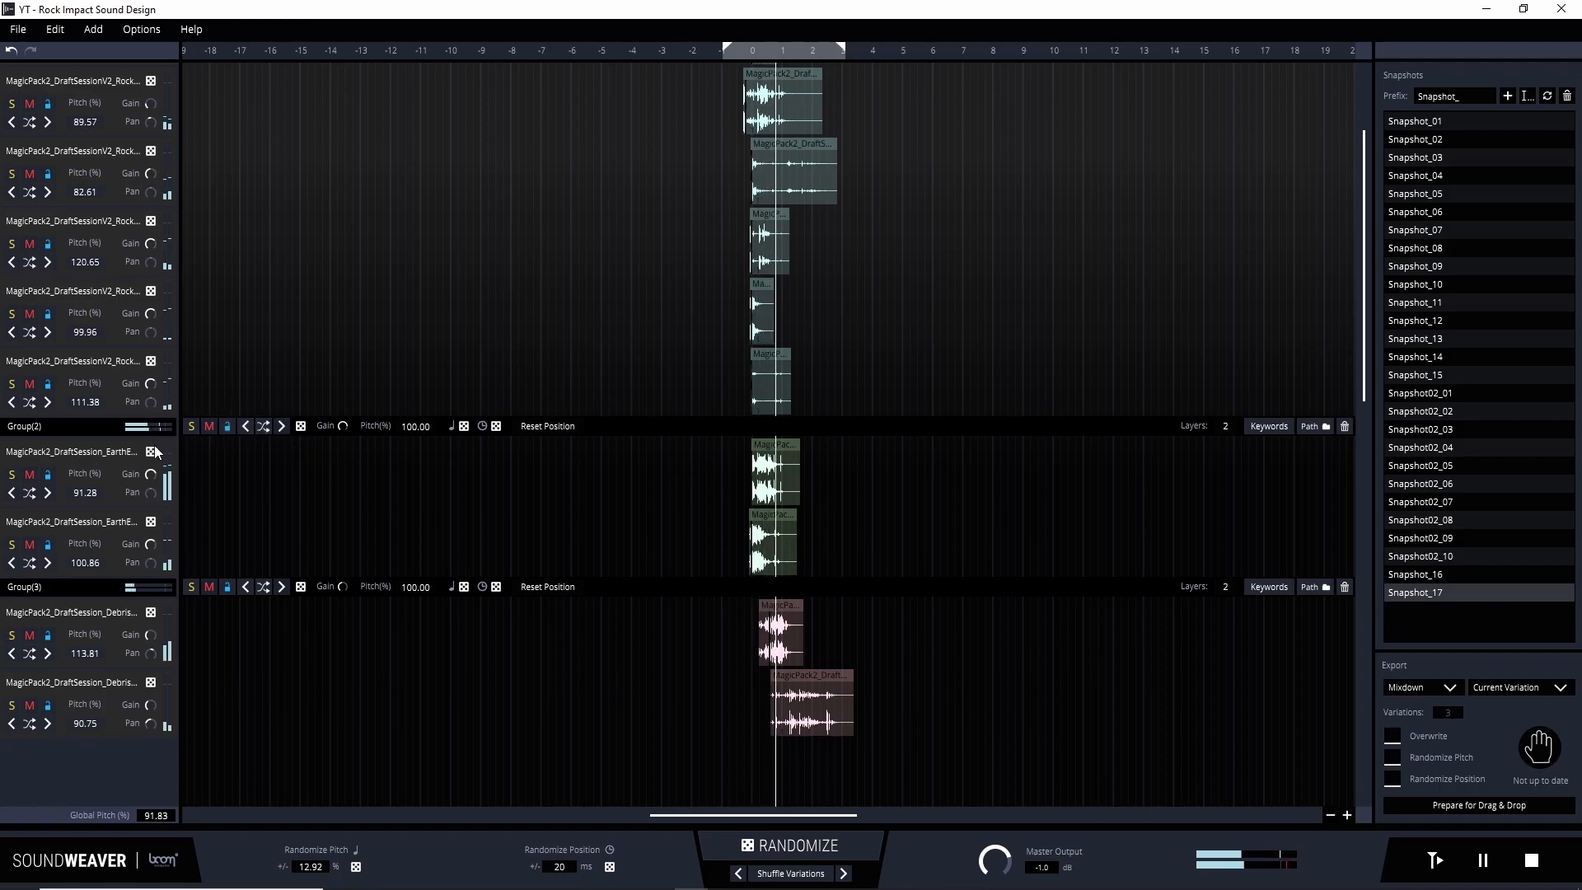
{"action": "left_click", "coordinate": [301, 426]}
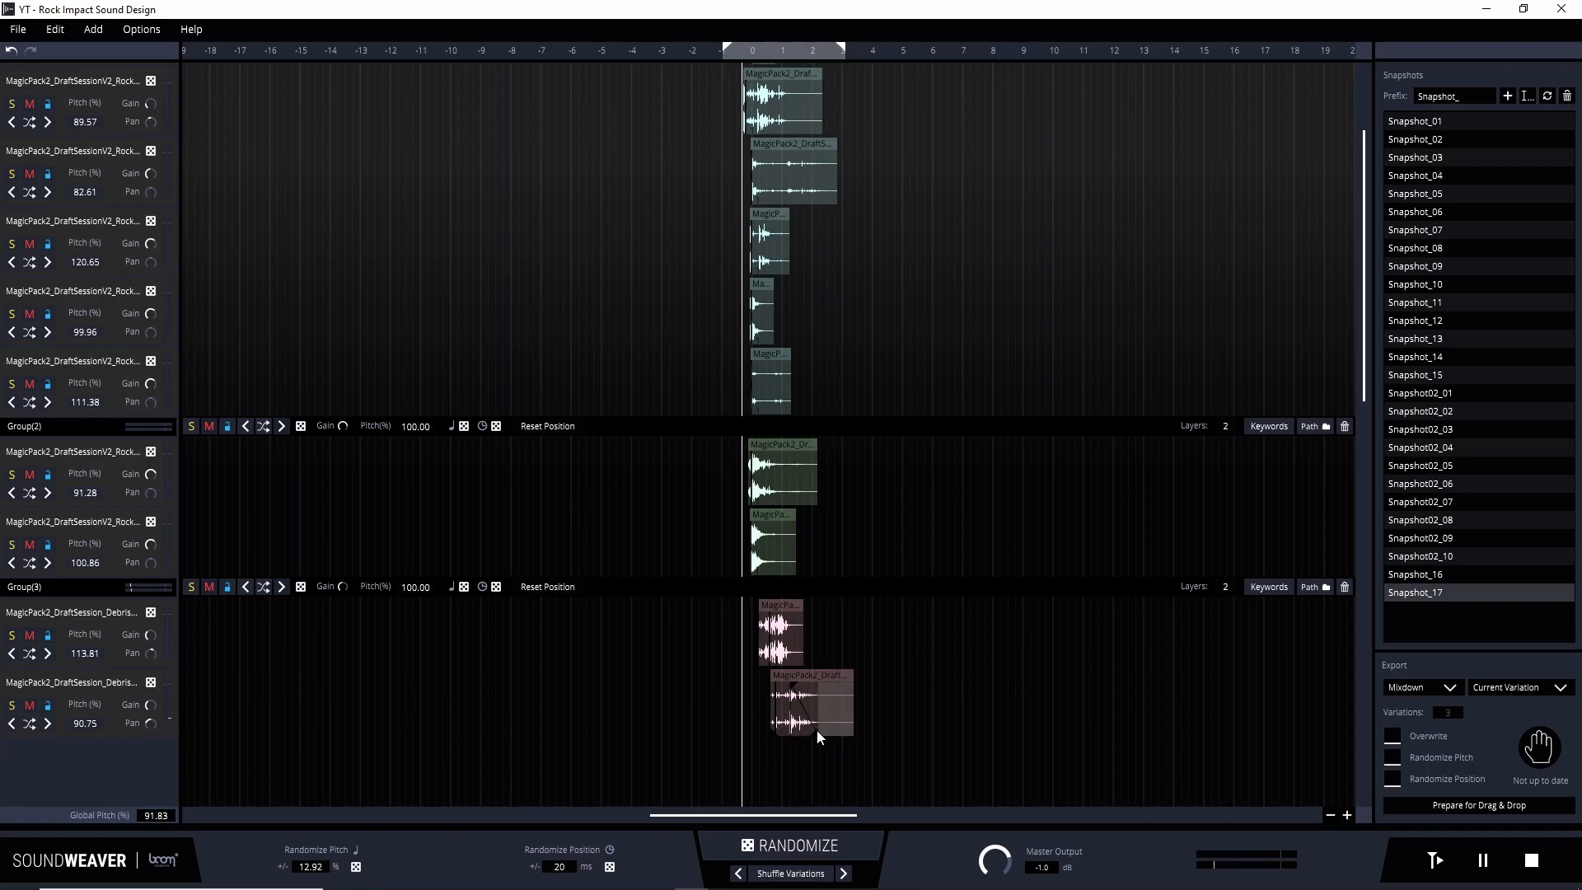
{"action": "scroll", "coordinate": [823, 649], "scroll_direction": "up", "scroll_amount": 2}
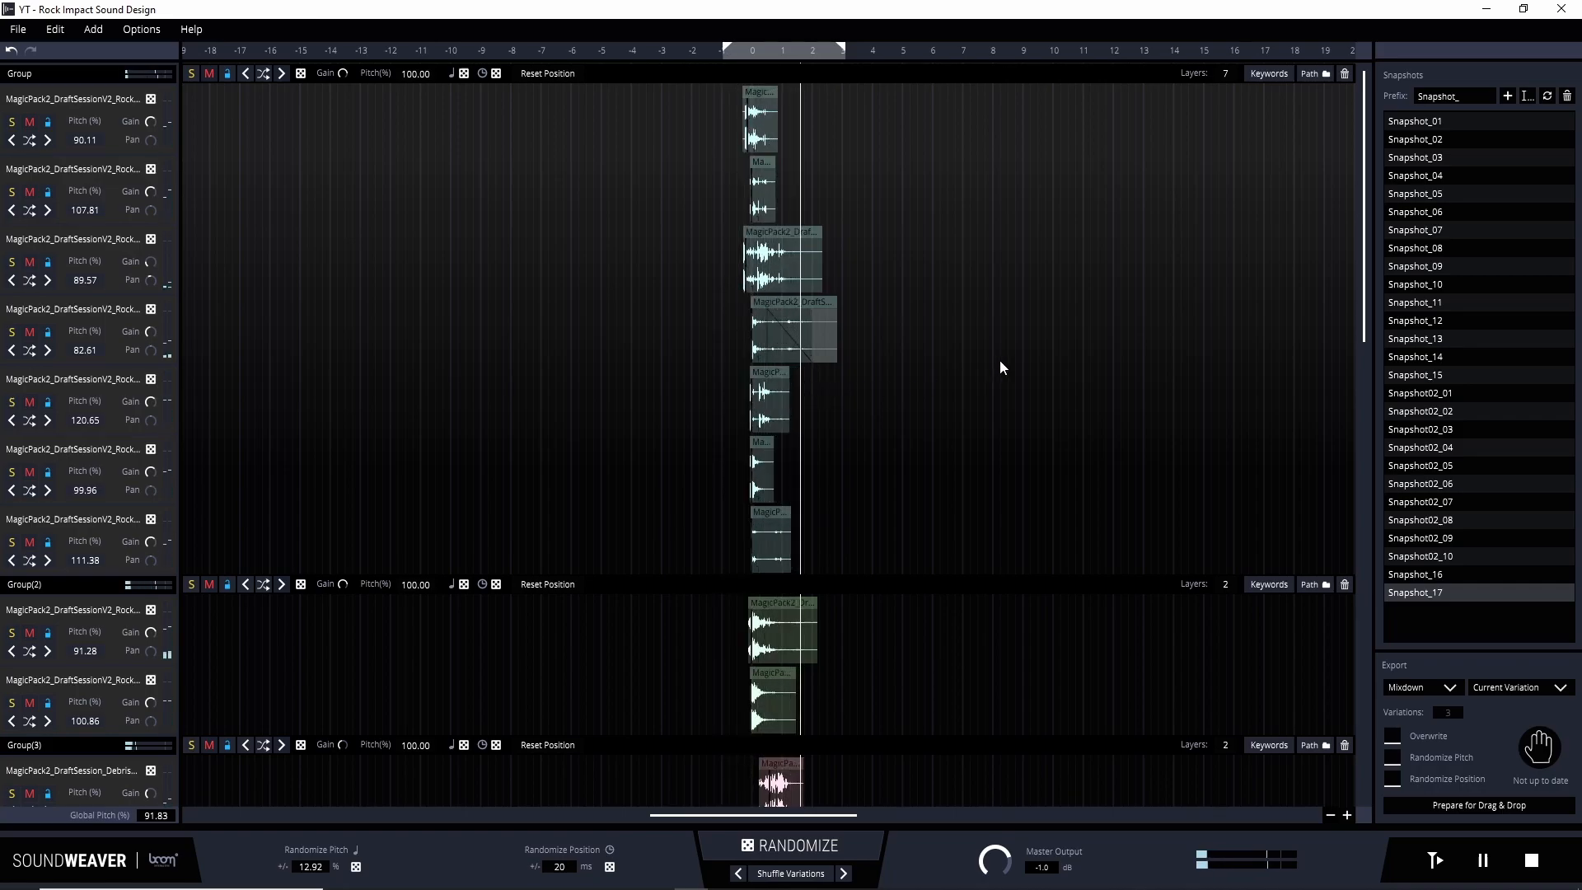
Step: Save the edited variation as another Snapshot_ snapshot and stop playback
{"action": "left_click", "coordinate": [1507, 97]}
{"action": "key", "text": "space"}
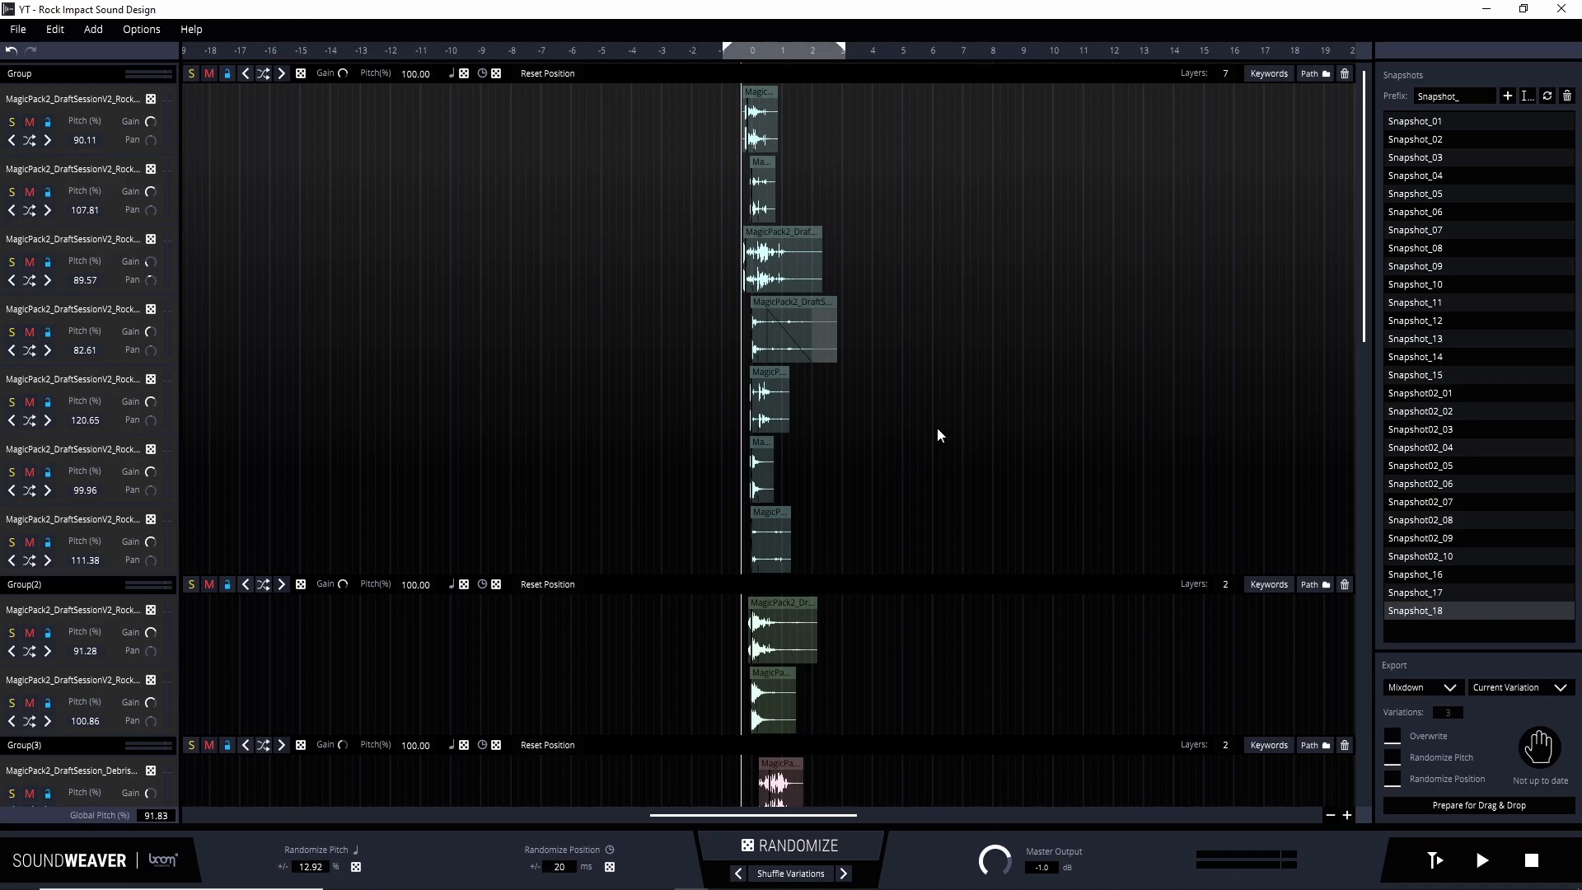
Step: Look over the clips and their alignment across the rock, earth and debris groups
{"action": "scroll", "coordinate": [820, 510], "scroll_direction": "down", "scroll_amount": 6}
{"action": "scroll", "coordinate": [914, 618], "scroll_direction": "up", "scroll_amount": 2}
{"action": "scroll", "coordinate": [903, 586], "scroll_direction": "up", "scroll_amount": 4}
{"action": "scroll", "coordinate": [865, 449], "scroll_direction": "down", "scroll_amount": 5}
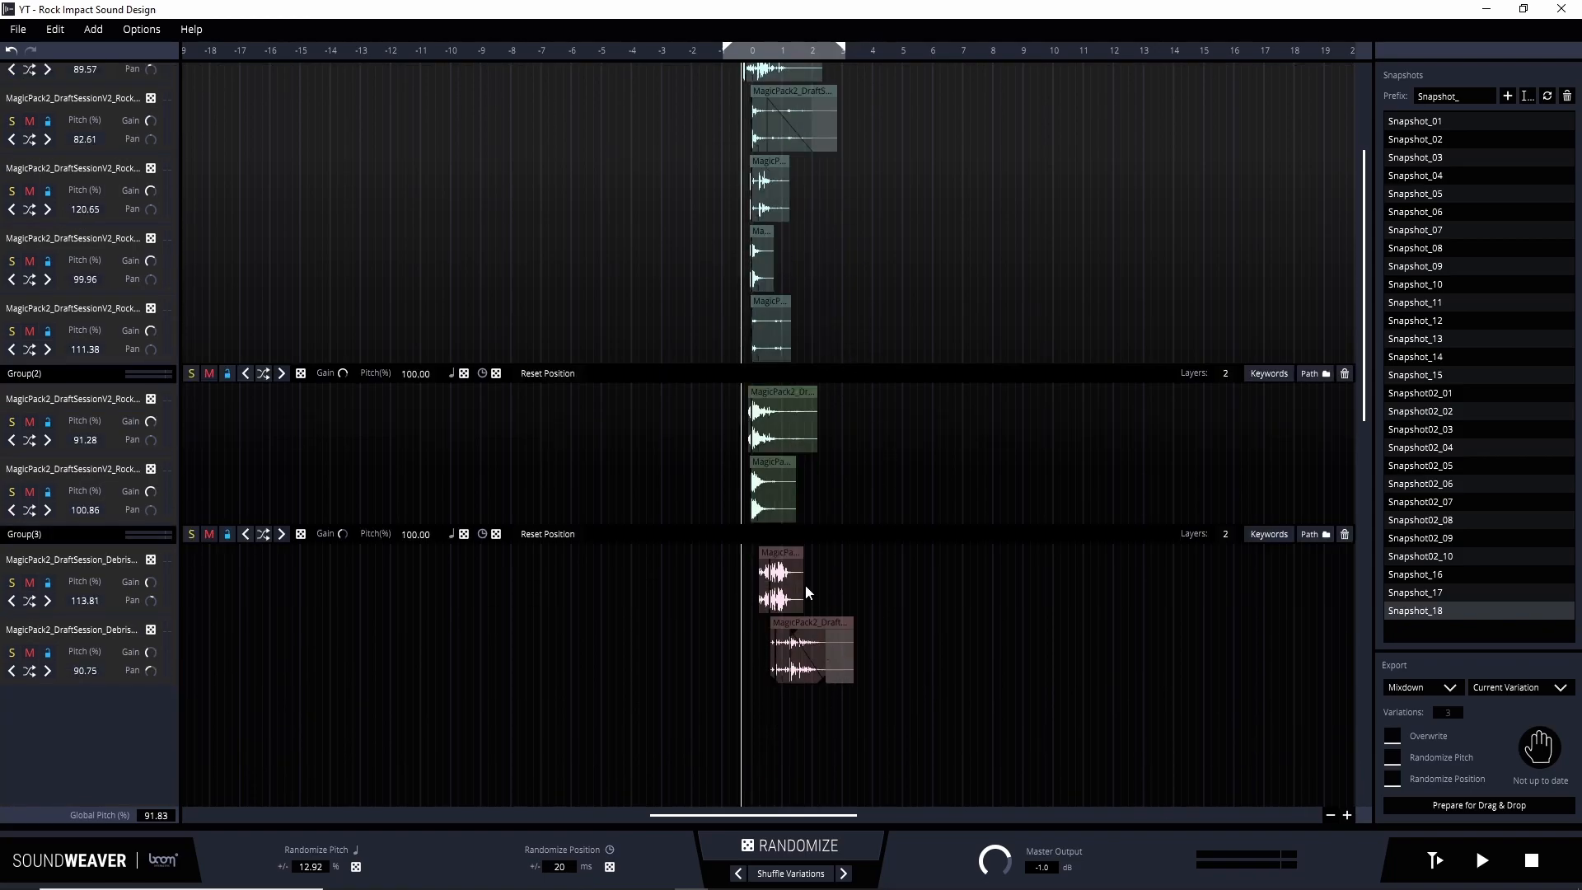
{"action": "scroll", "coordinate": [812, 548], "scroll_direction": "up", "scroll_amount": 4}
{"action": "scroll", "coordinate": [783, 515], "scroll_direction": "down", "scroll_amount": 6}
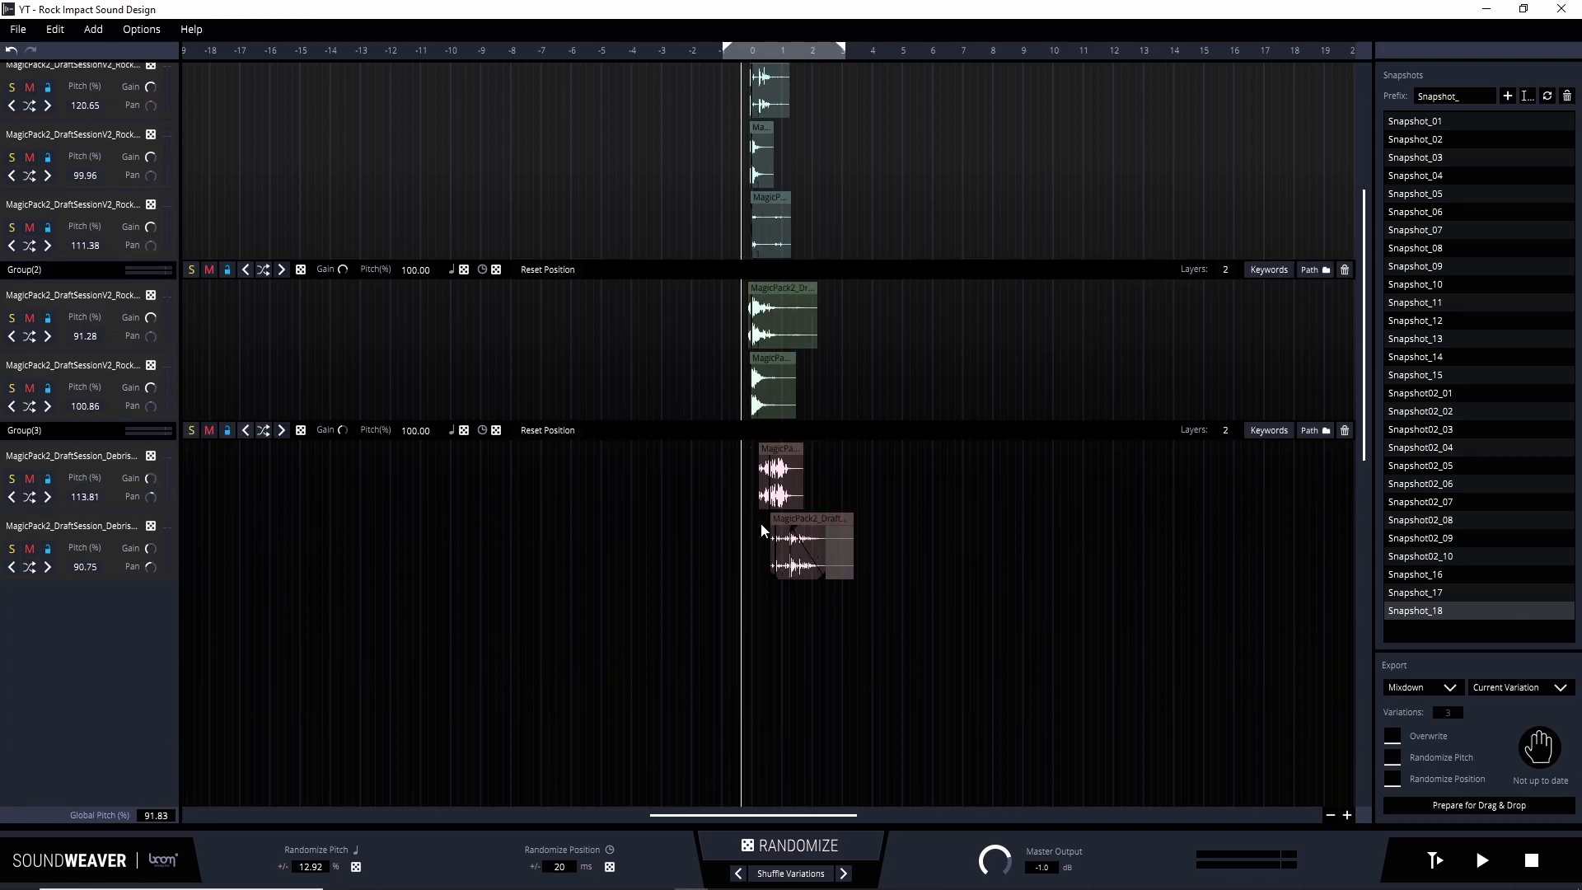
{"action": "scroll", "coordinate": [948, 569], "scroll_direction": "up", "scroll_amount": 5}
{"action": "scroll", "coordinate": [906, 560], "scroll_direction": "down", "scroll_amount": 4}
{"action": "scroll", "coordinate": [890, 548], "scroll_direction": "up", "scroll_amount": 6}
Step: Randomize all layers, play the new variation, and randomize them once more
{"action": "key", "text": "r"}
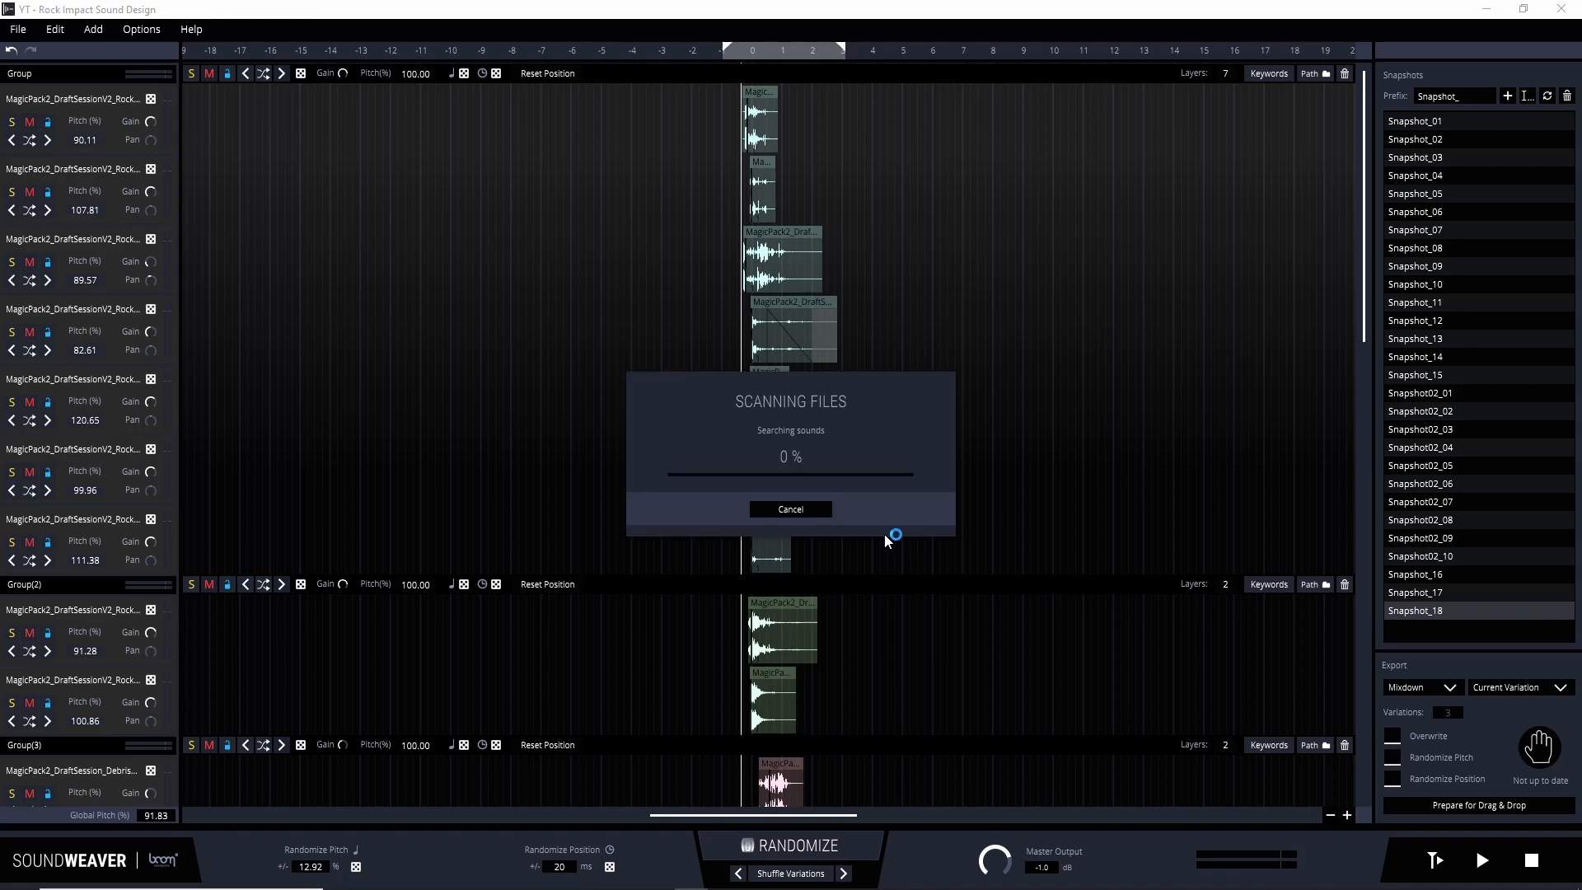
{"action": "key", "text": "space"}
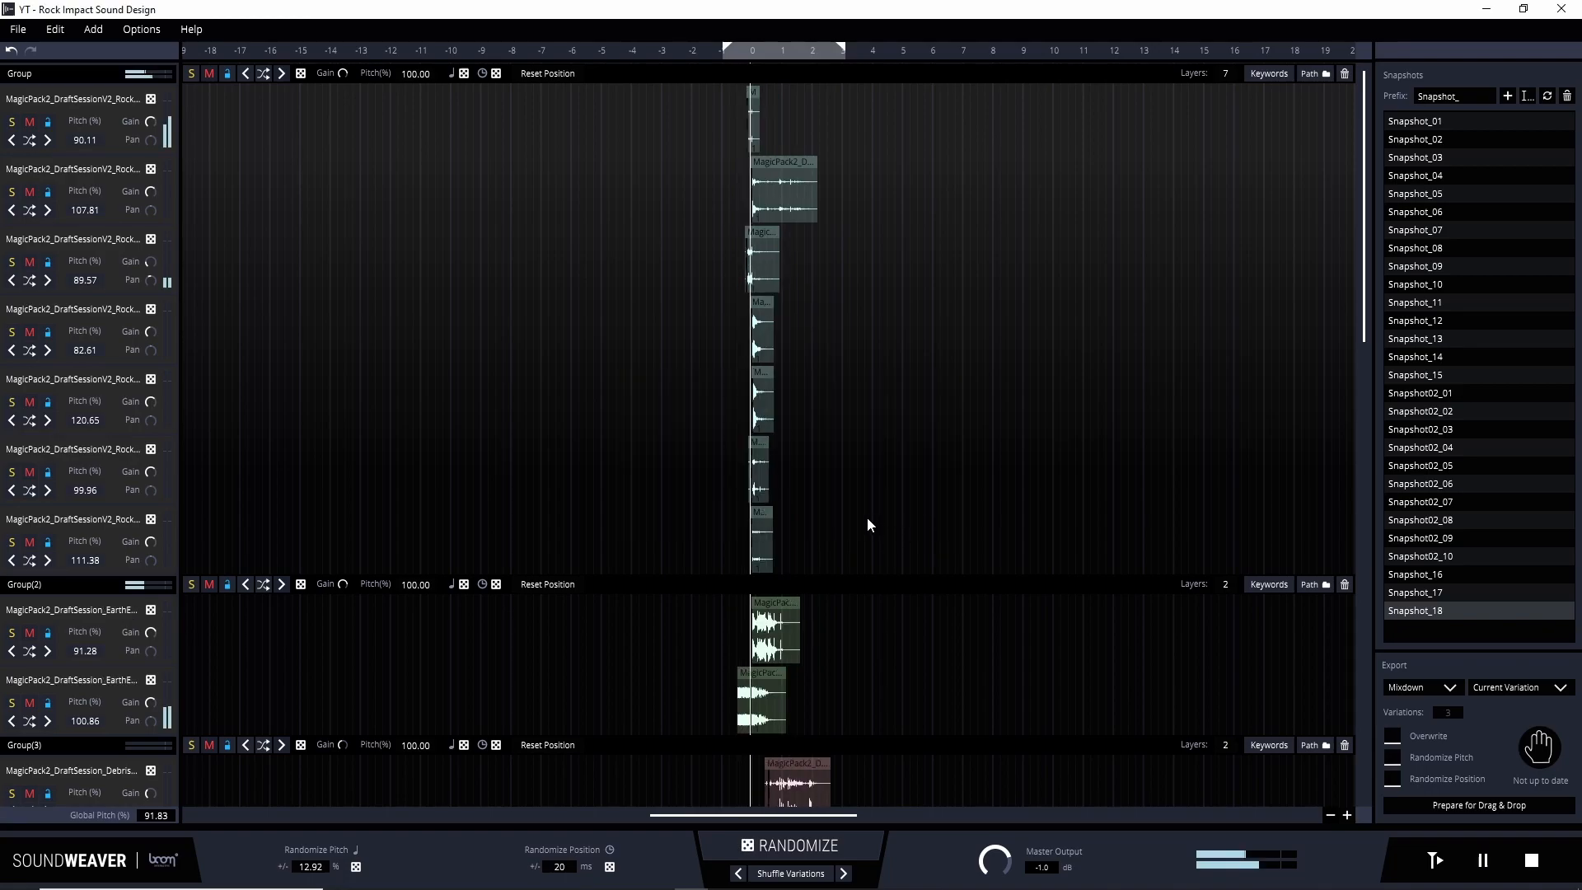
{"action": "key", "text": "r"}
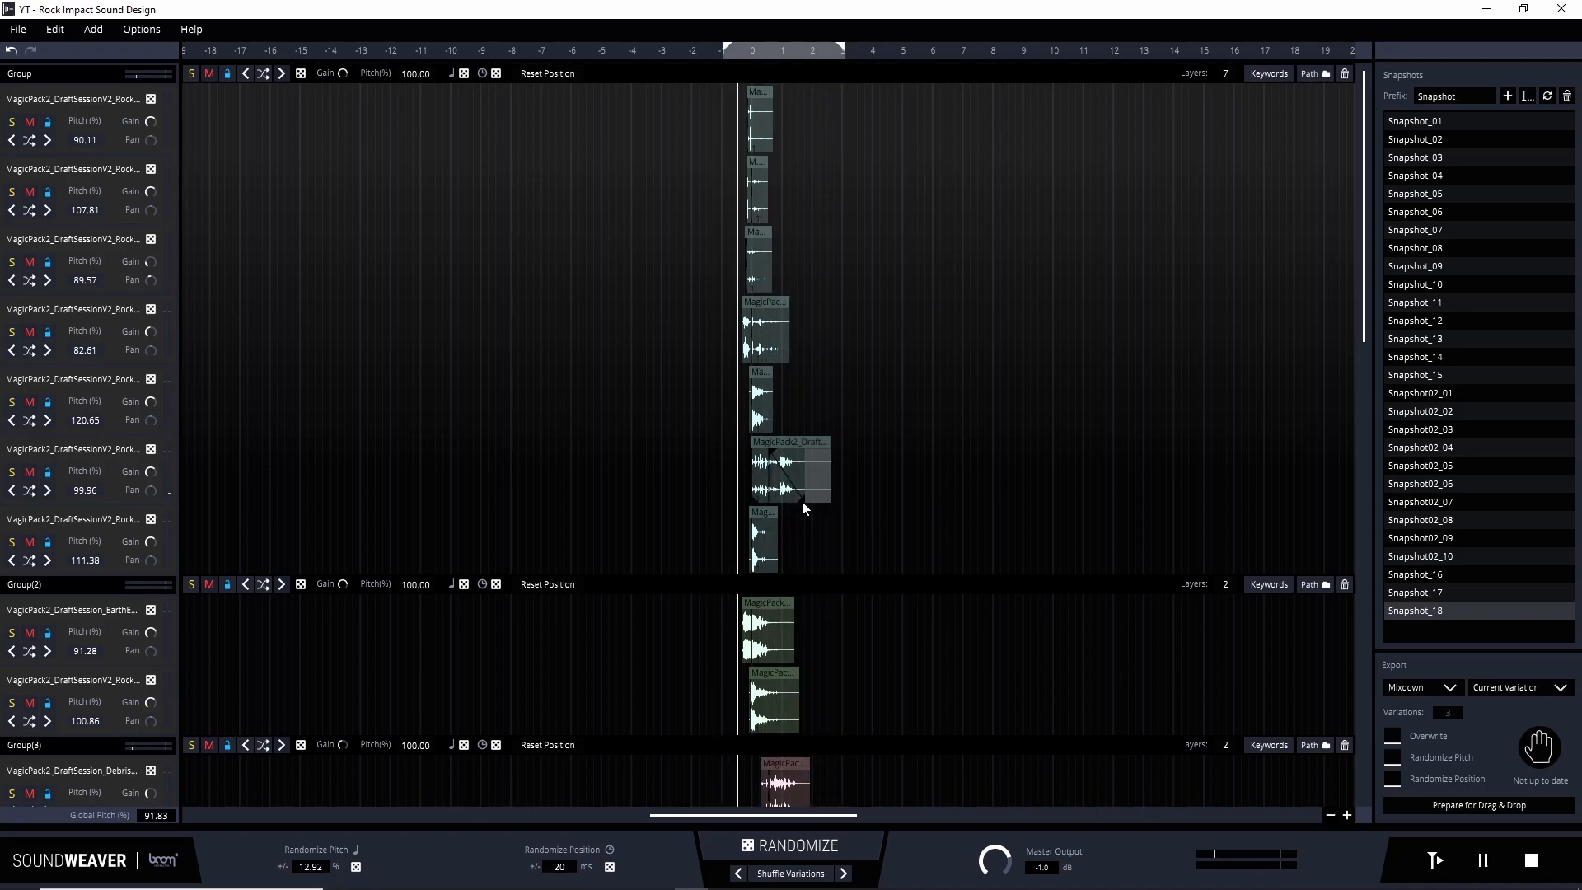
Step: Fade out the long tail of the second debris layer as well as the sixth rock layer's
{"action": "scroll", "coordinate": [834, 513], "scroll_direction": "down", "scroll_amount": 4}
{"action": "mouse_move", "coordinate": [872, 575]}
{"action": "left_mouse_down"}
{"action": "mouse_move", "coordinate": [749, 576]}
{"action": "mouse_move", "coordinate": [846, 567]}
{"action": "left_mouse_up"}
{"action": "scroll", "coordinate": [919, 542], "scroll_direction": "up", "scroll_amount": 3}
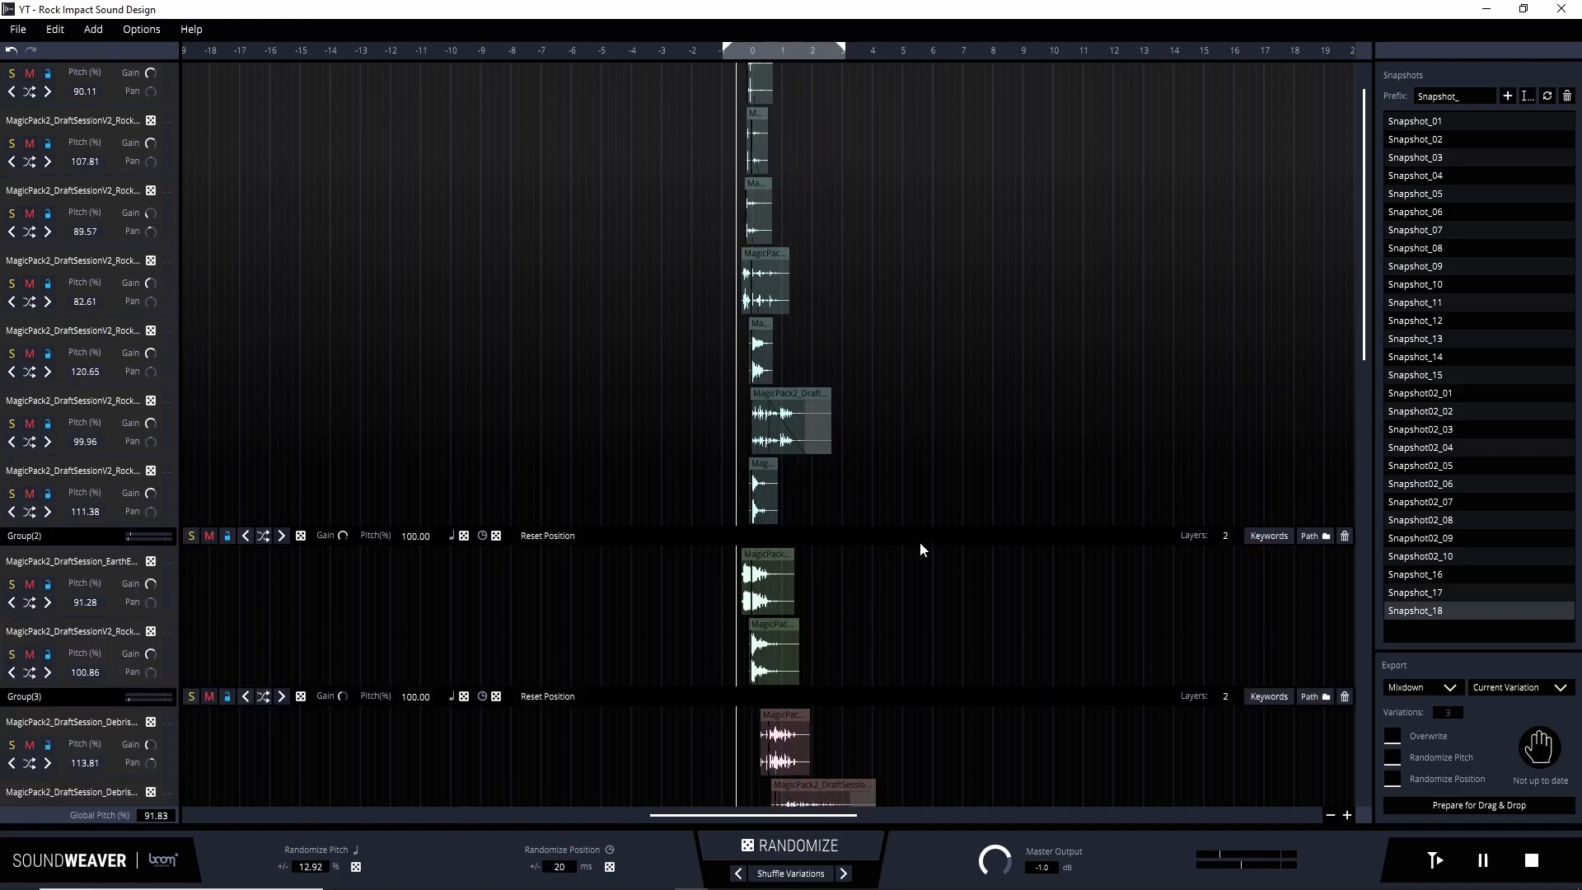
Step: Stop playback and prepare a mixdown of the current variation for drag and drop
{"action": "key", "text": "space"}
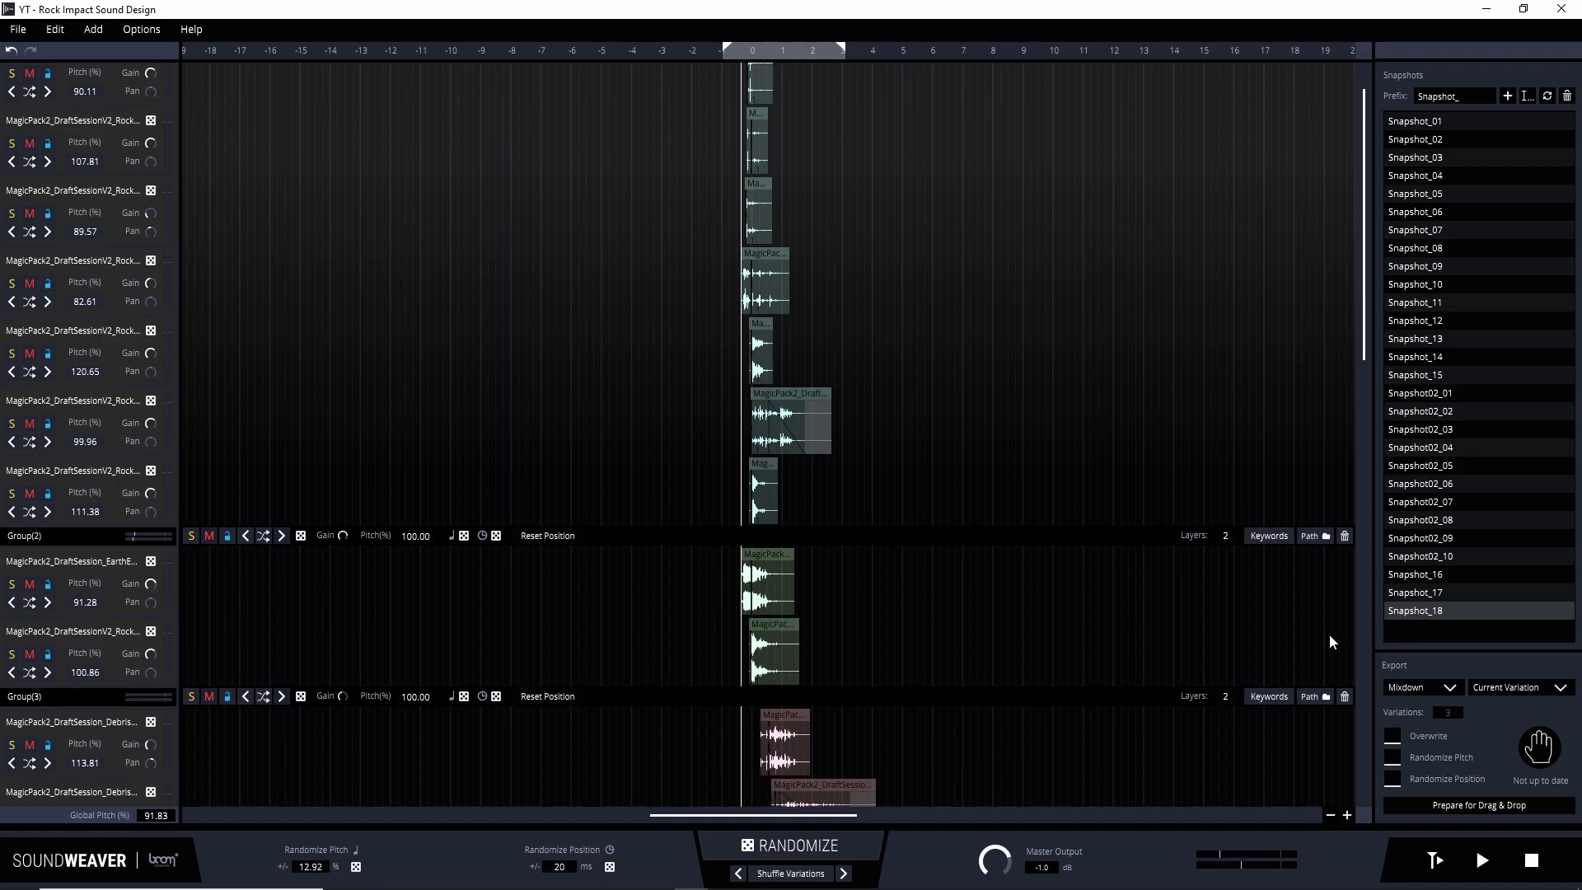
{"action": "left_click", "coordinate": [1425, 804]}
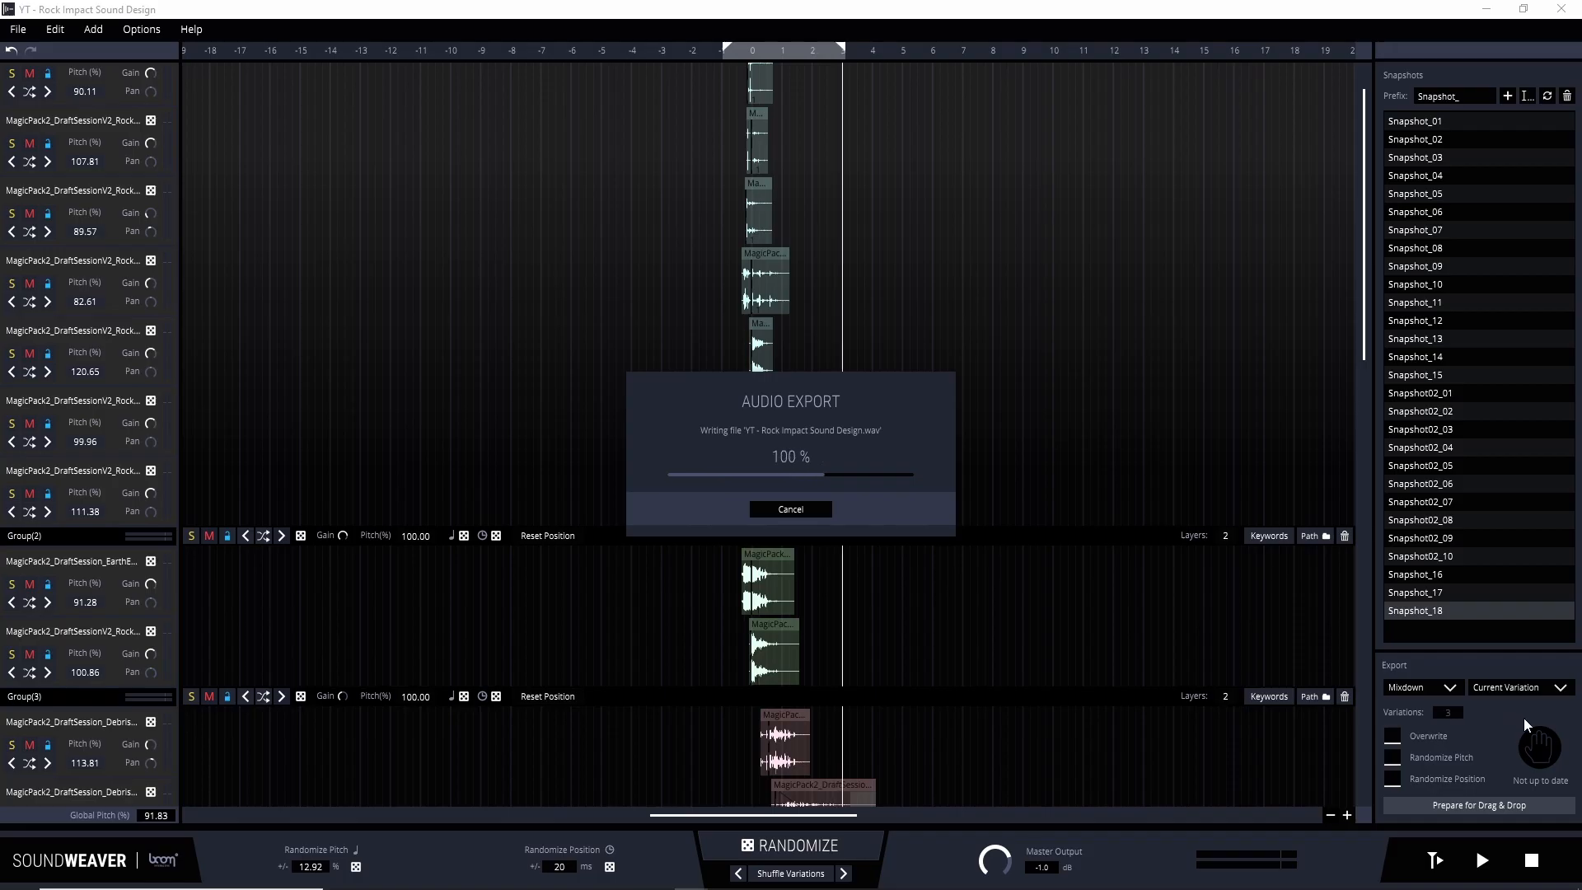